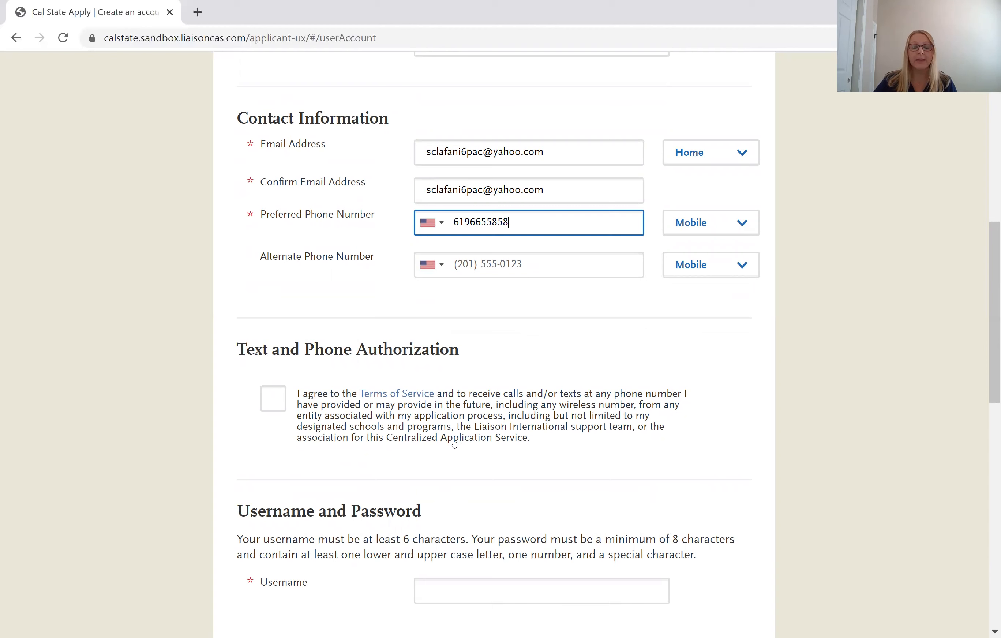
Agree to receive calls and texts and enter the new account's chosen username.
left_click(273, 398)
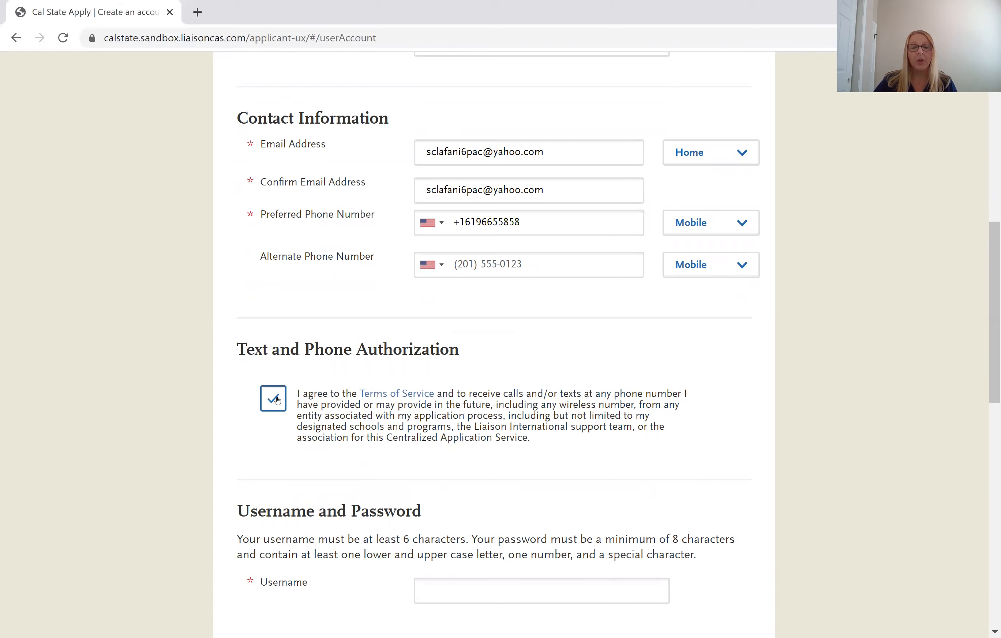
scroll(277, 399, "down", 6)
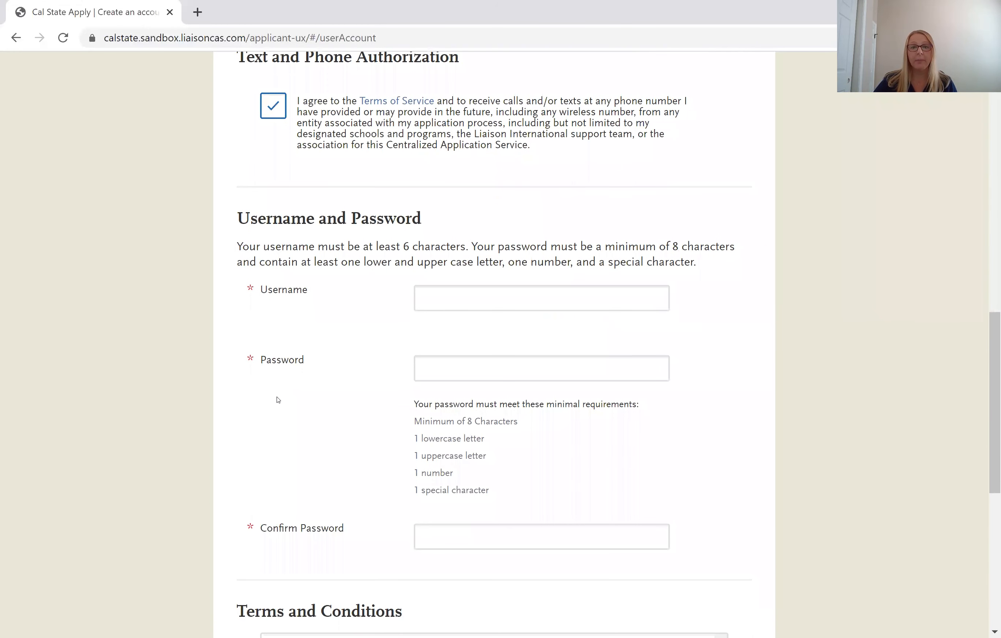
left_click(458, 296)
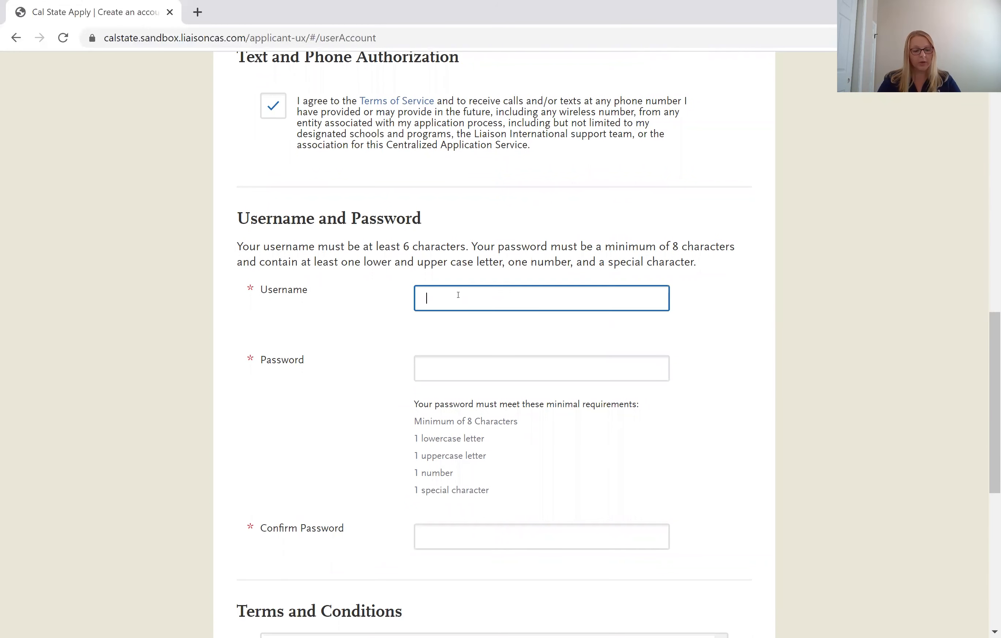
type("runnerro")
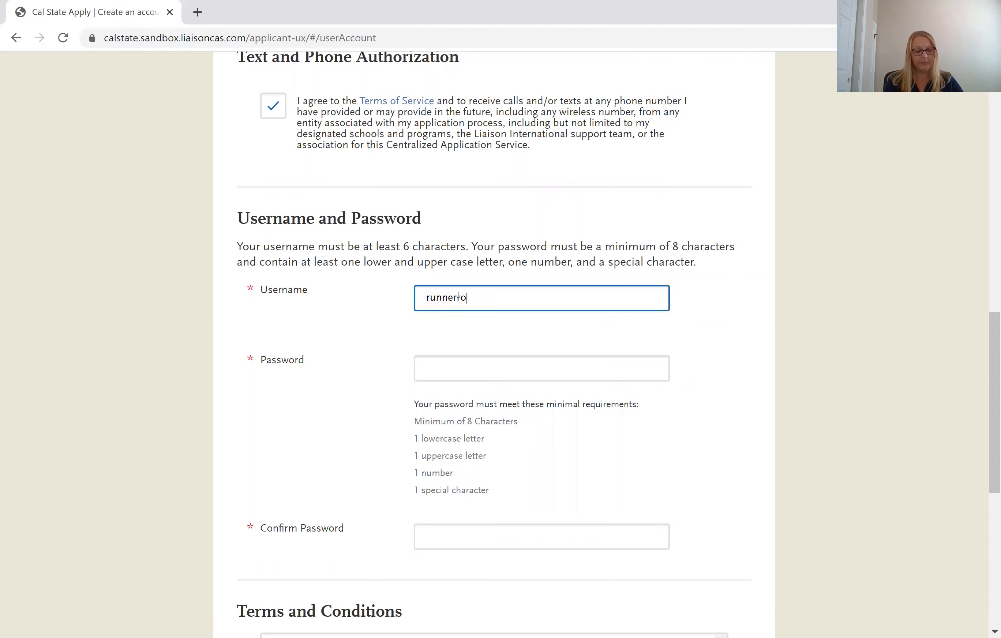
type("wdy")
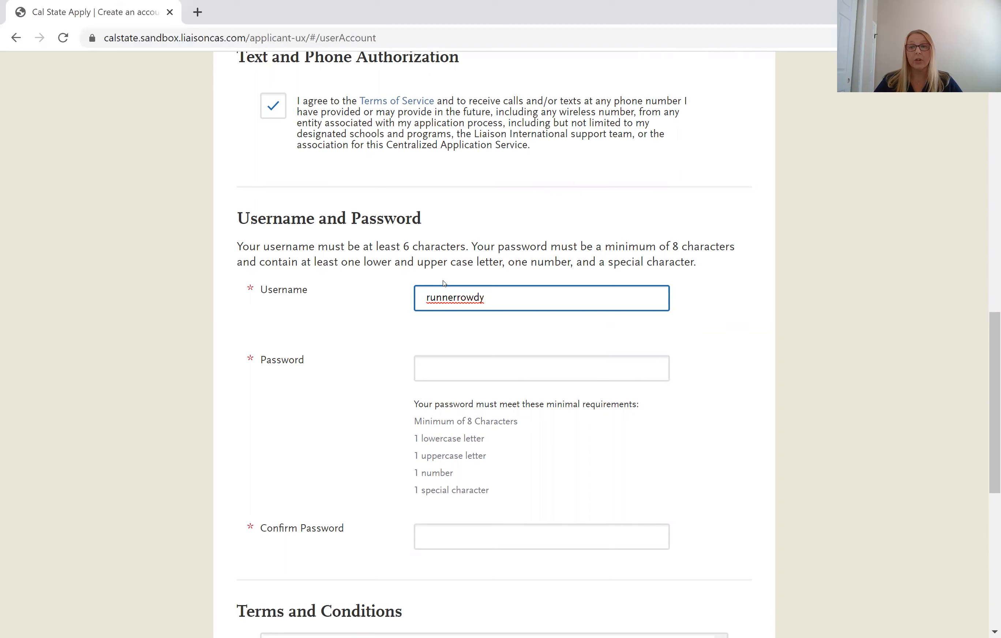
left_click(483, 367)
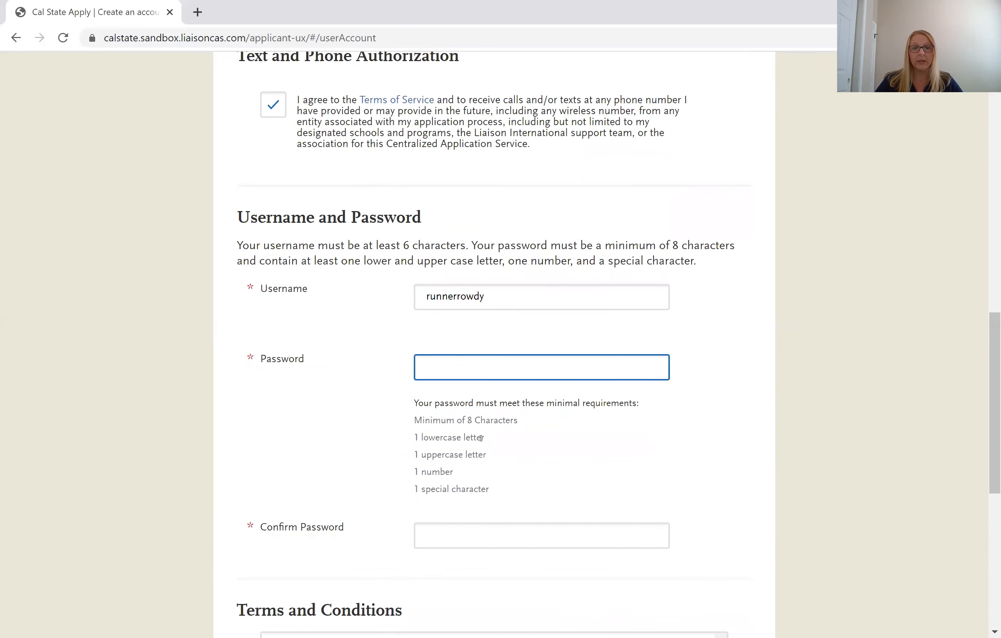
Enter a password meeting all listed requirements and retype it in Confirm Password.
scroll(481, 438, "down", 2)
type("••••••••")
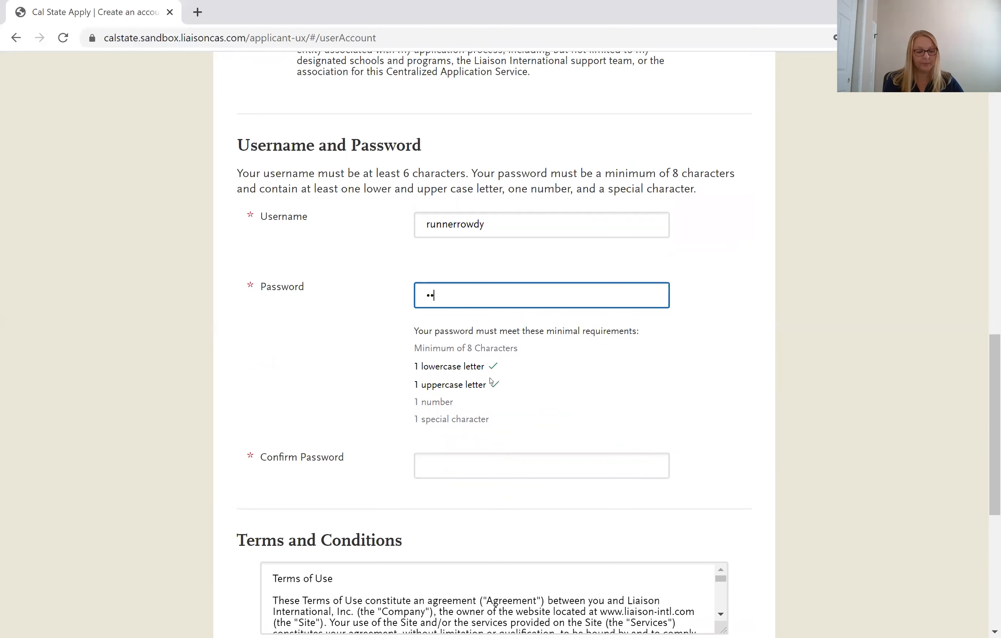
type("•••••")
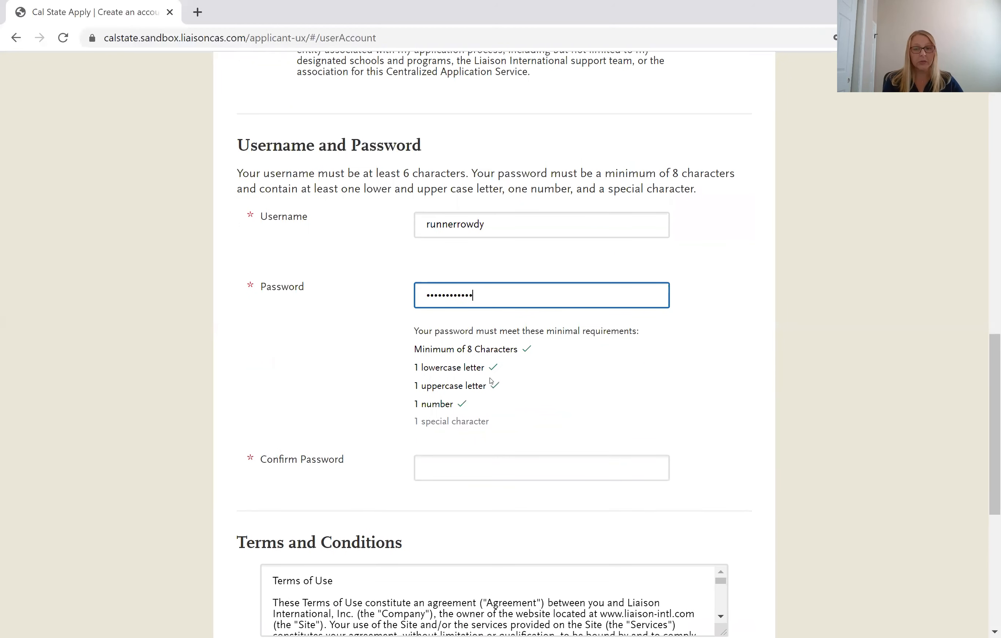
left_click(520, 465)
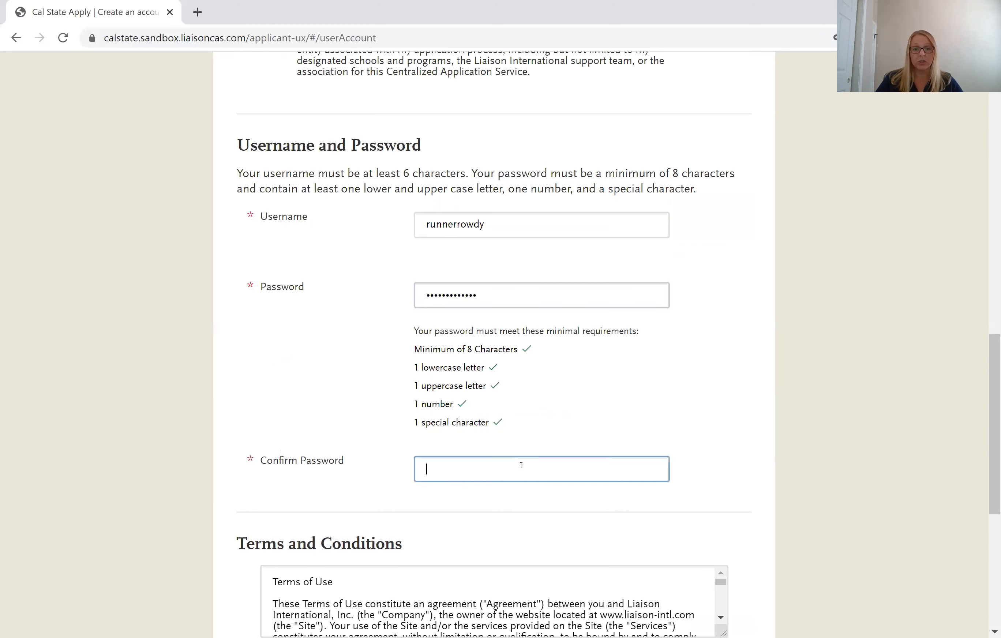
type("•••••••••")
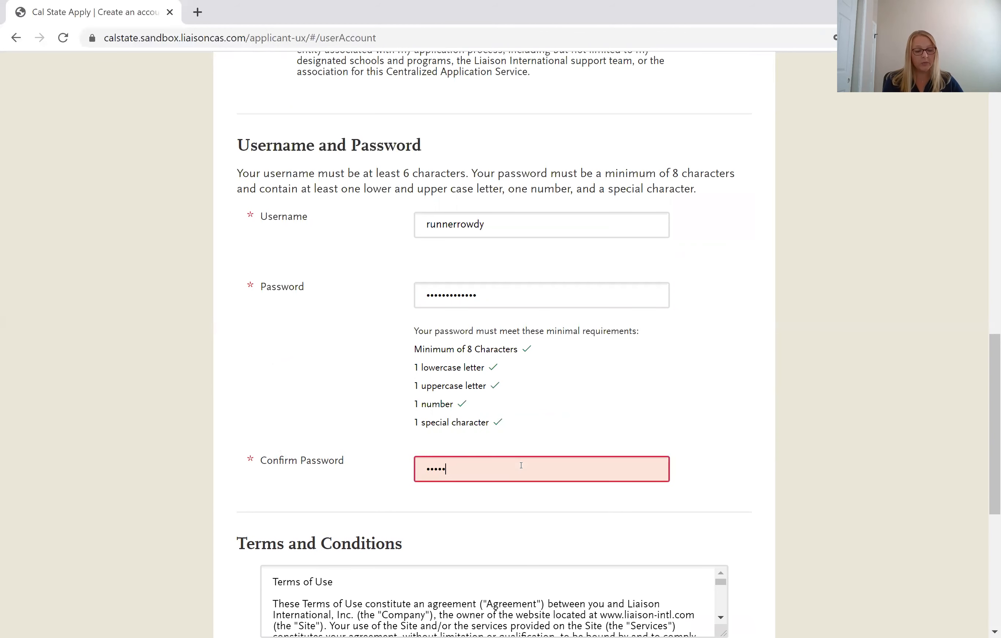
type("••")
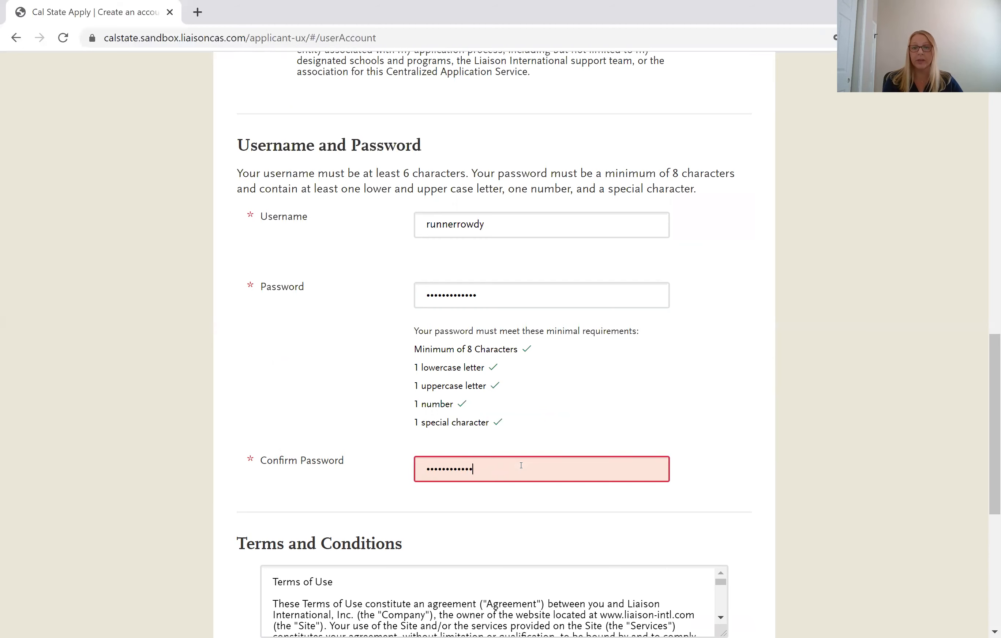
type("•")
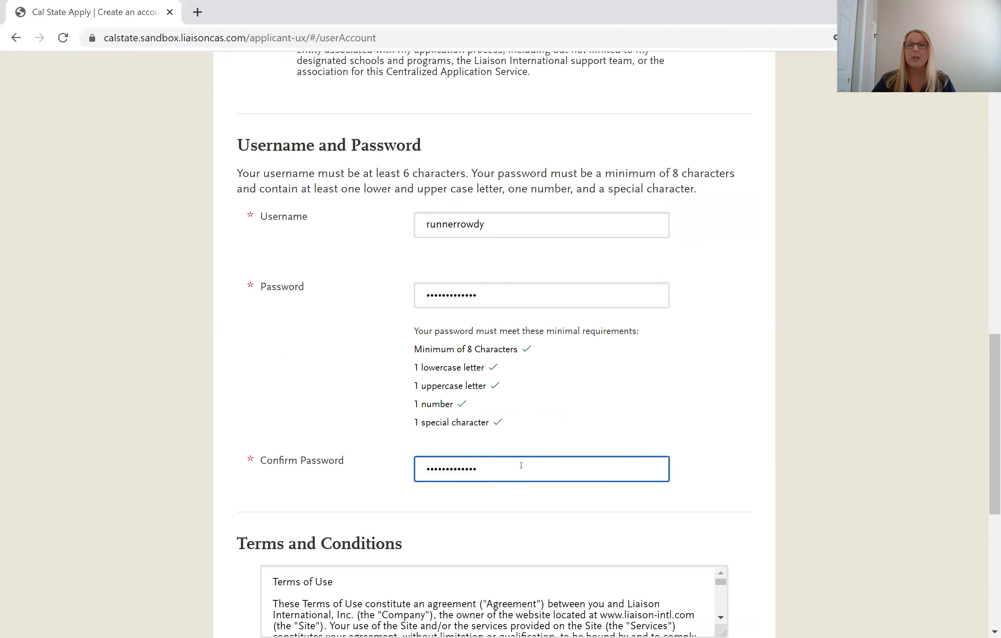
scroll(512, 408, "down", 3)
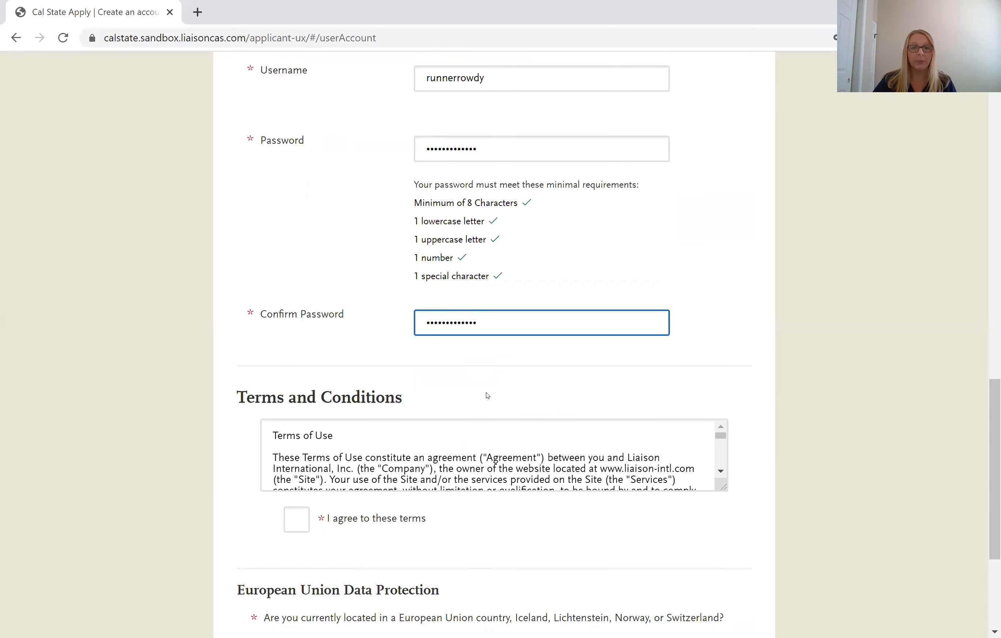
scroll(457, 433, "down", 2)
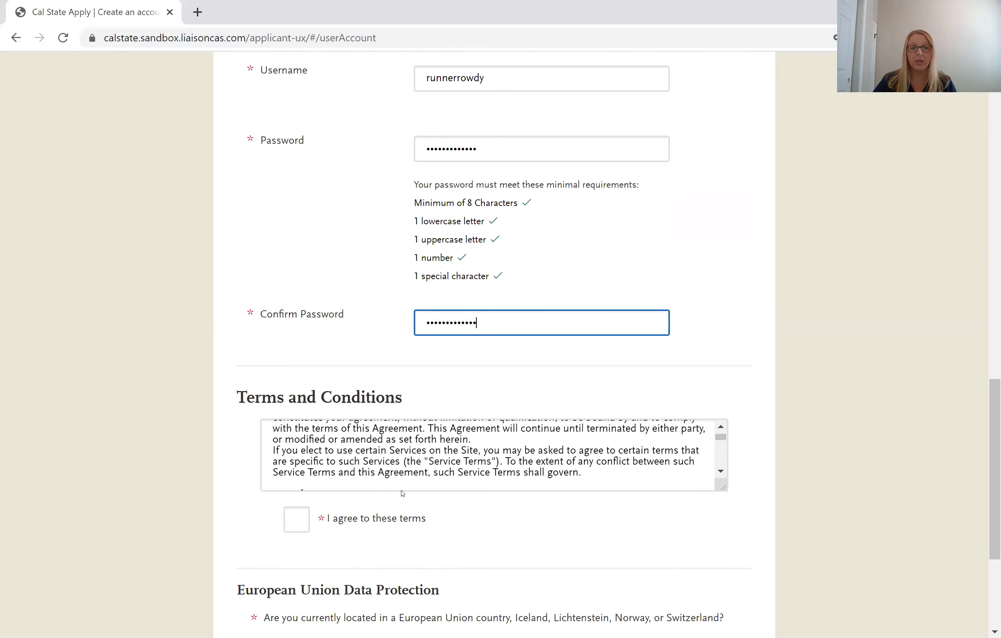
scroll(461, 505, "down", 4)
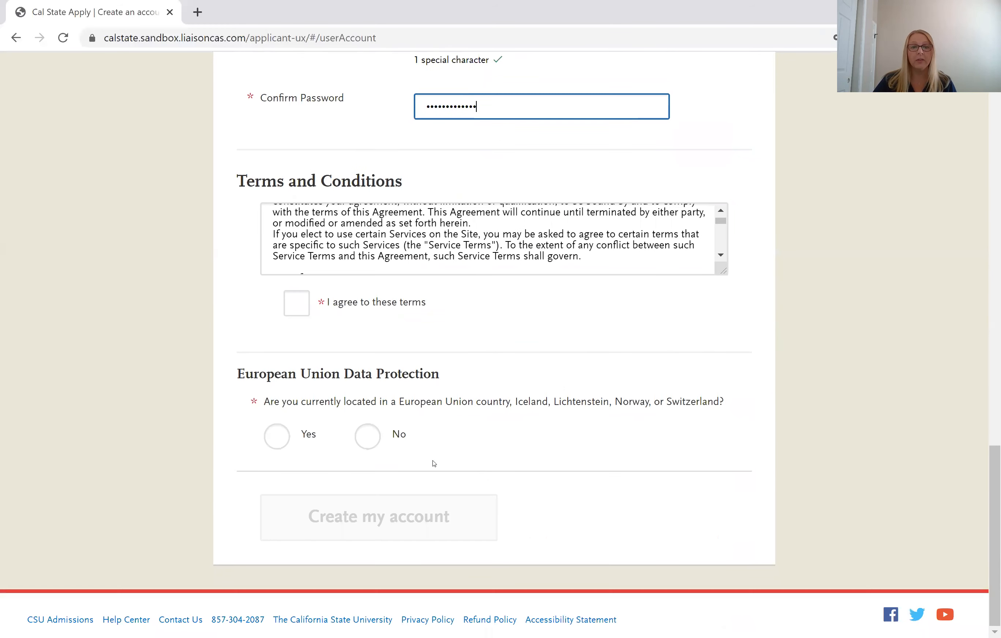
Tick 'I agree to these terms', choose No for the European Union question, and create the account.
left_click(299, 312)
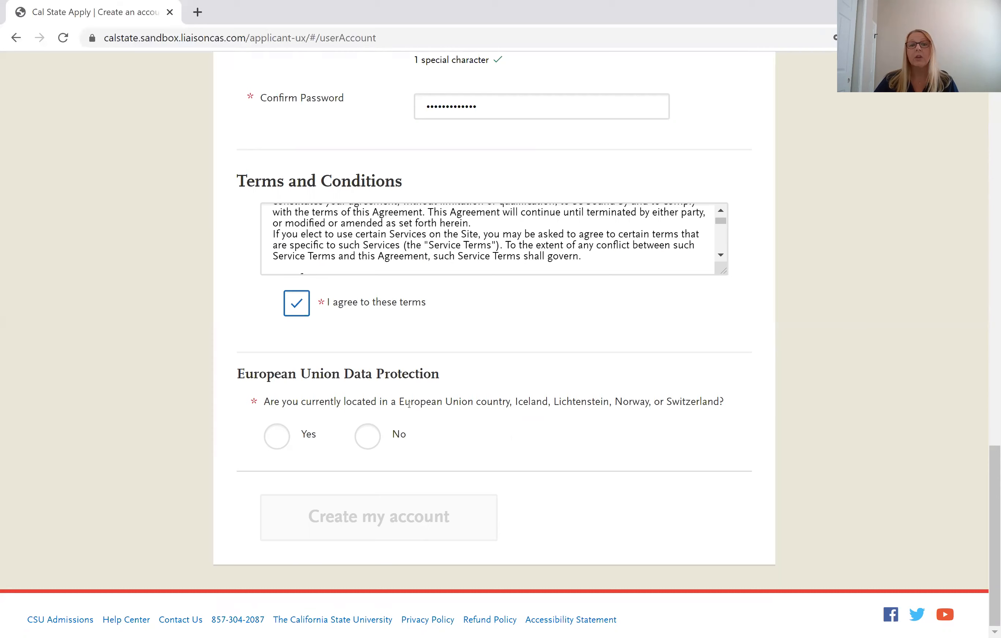
left_click(369, 441)
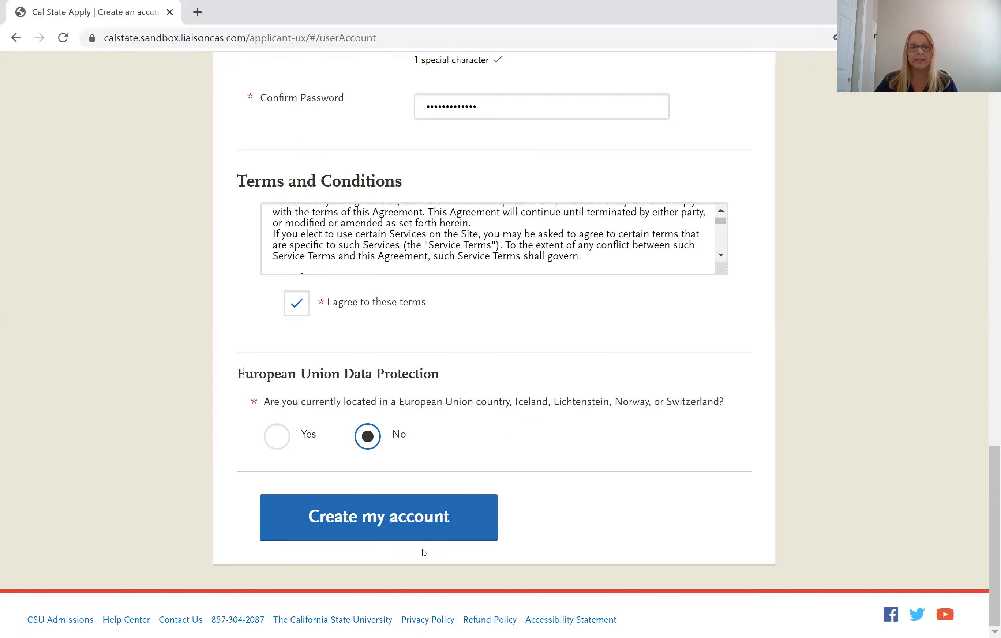
left_click(418, 520)
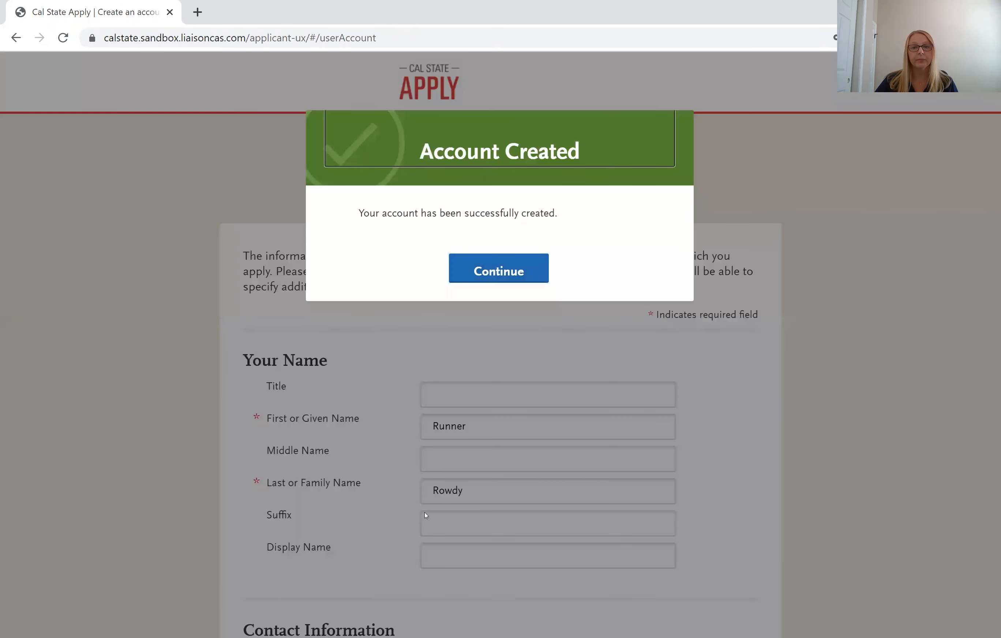
Continue past the Account Created dialog and pick First Bachelor's Degree as the degree goal.
left_click(507, 274)
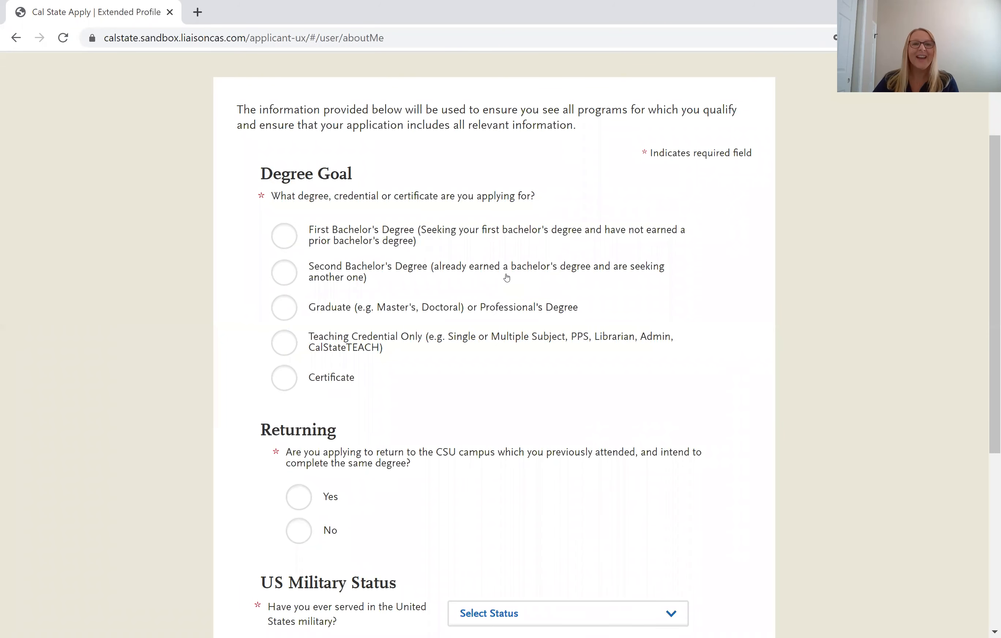
scroll(507, 277, "up", 2)
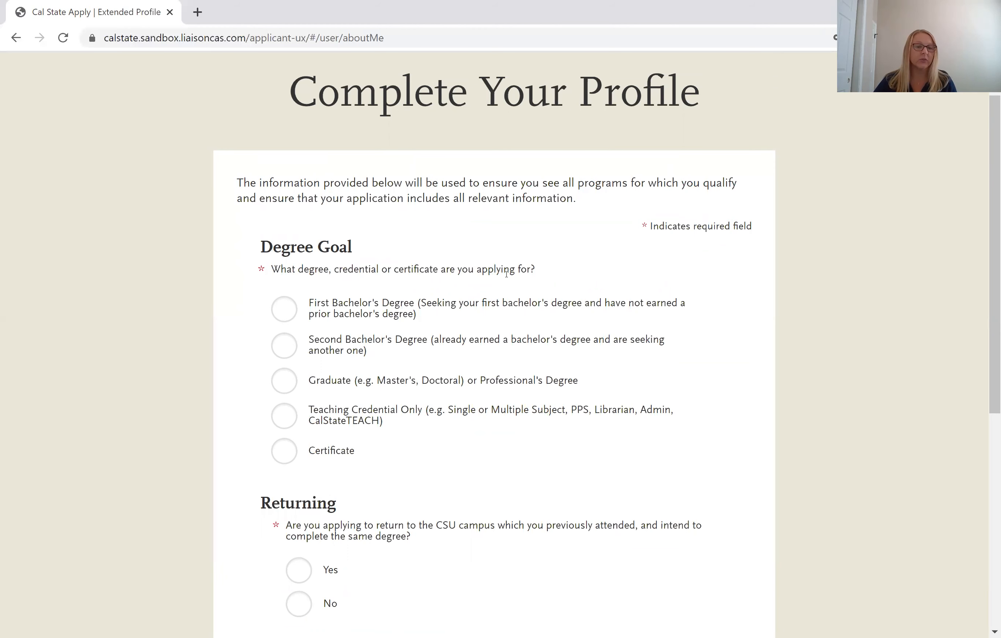
scroll(506, 273, "down", 2)
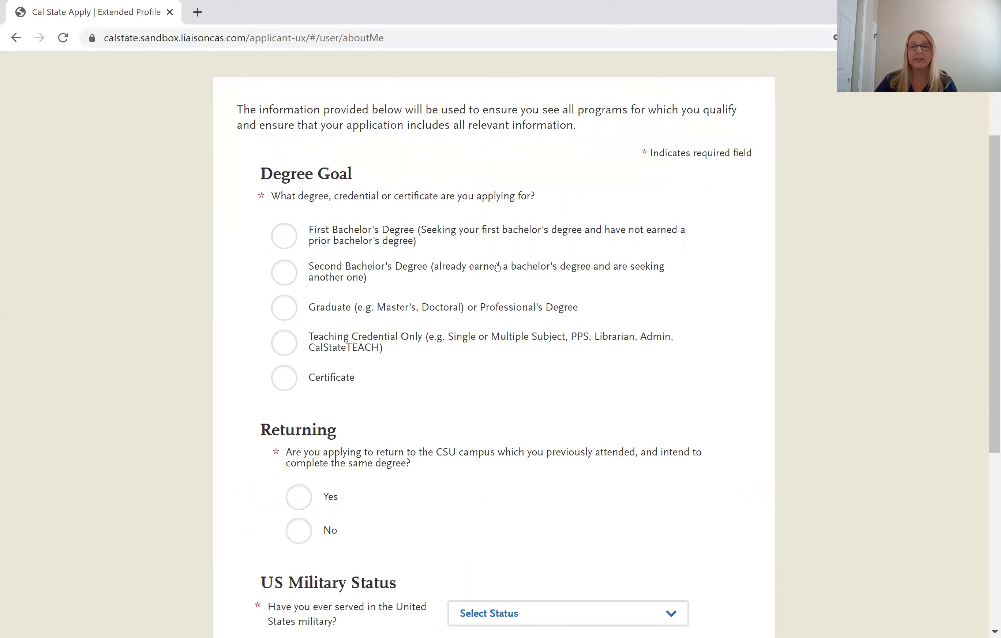
left_click(284, 237)
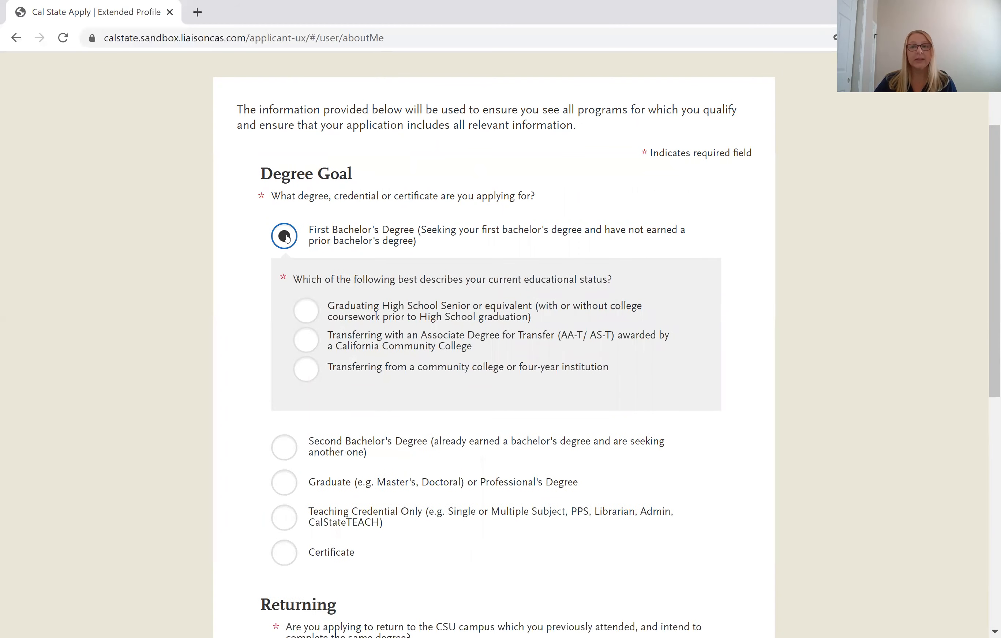
scroll(286, 237, "down", 2)
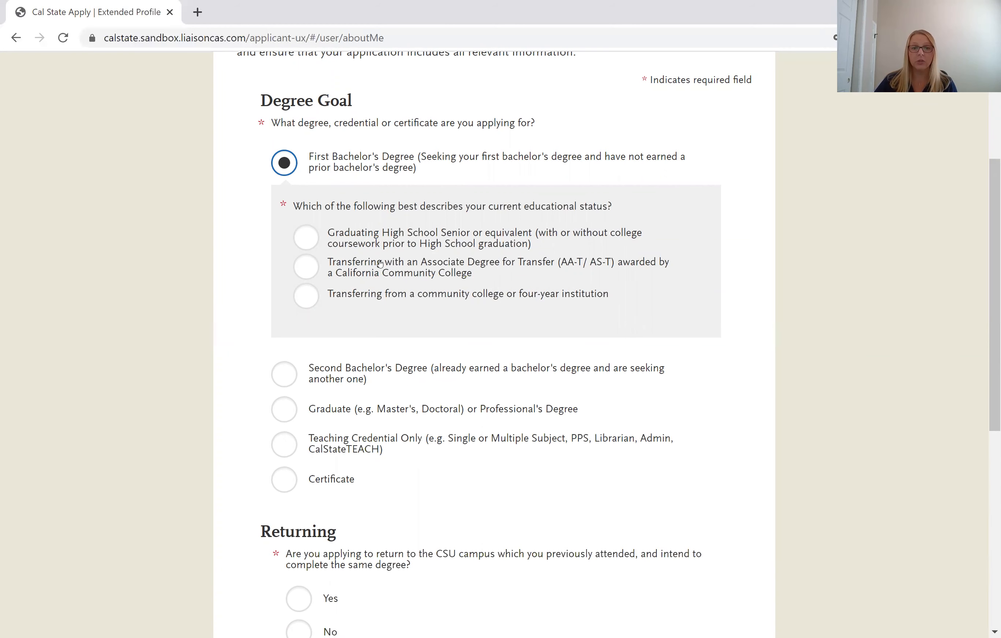
Try ADT status with Bakersfield College and Business Administration, then choose transferring from a community college instead.
left_click(306, 266)
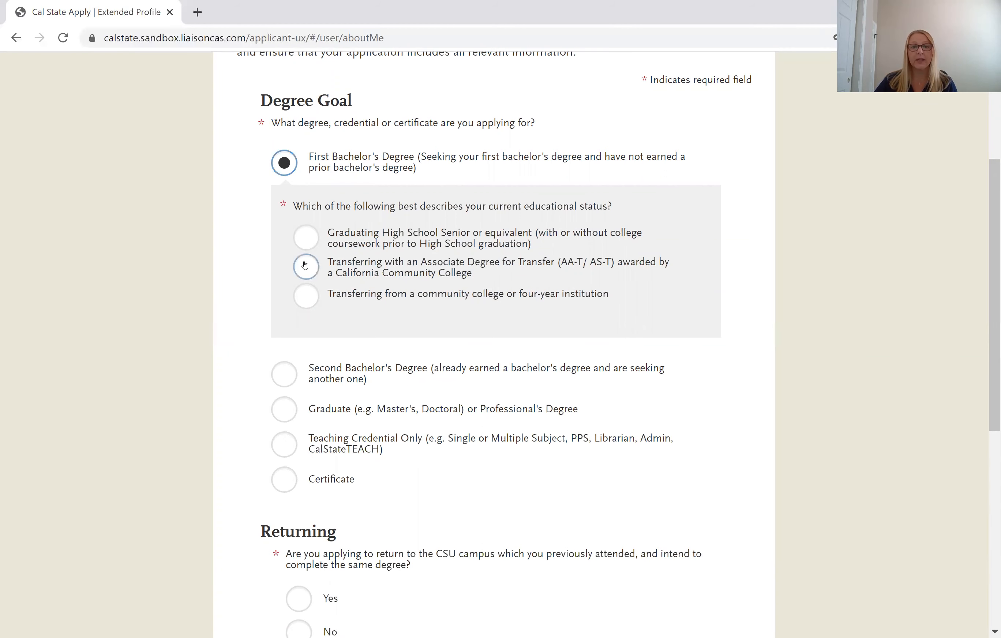
scroll(306, 266, "down", 2)
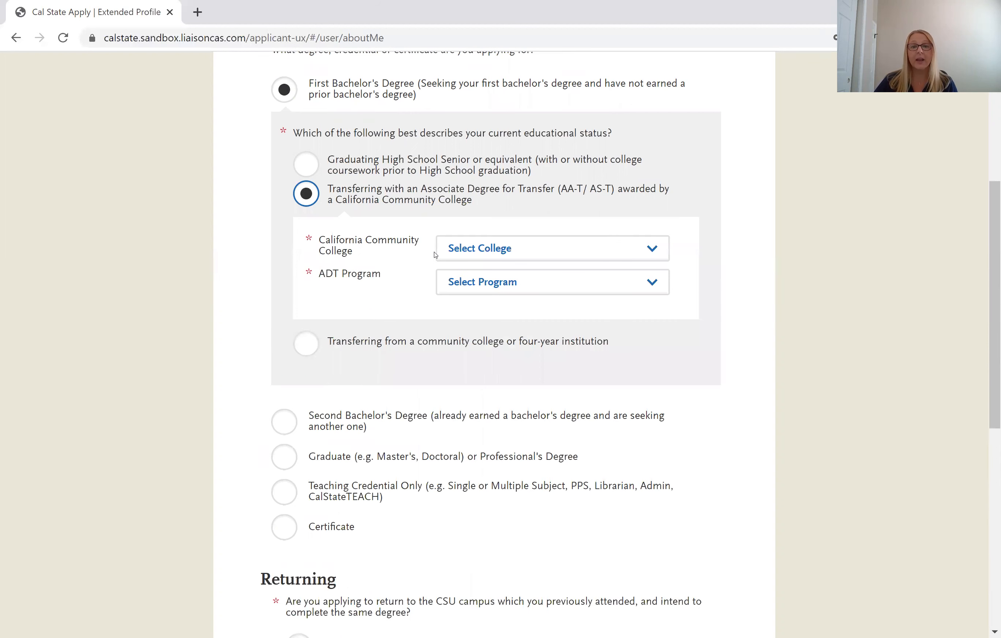
left_click(456, 252)
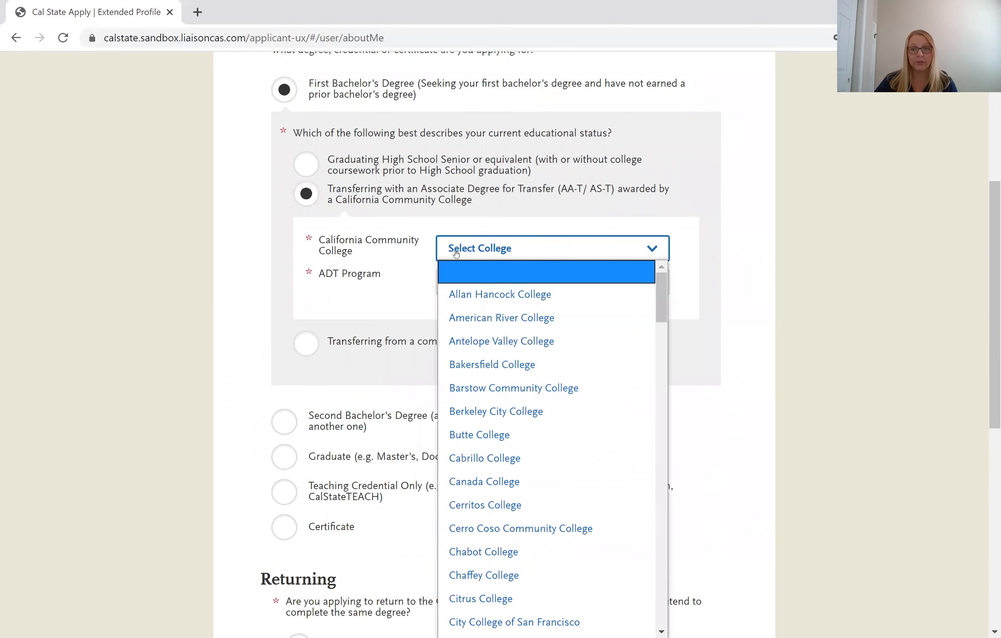
left_click(480, 369)
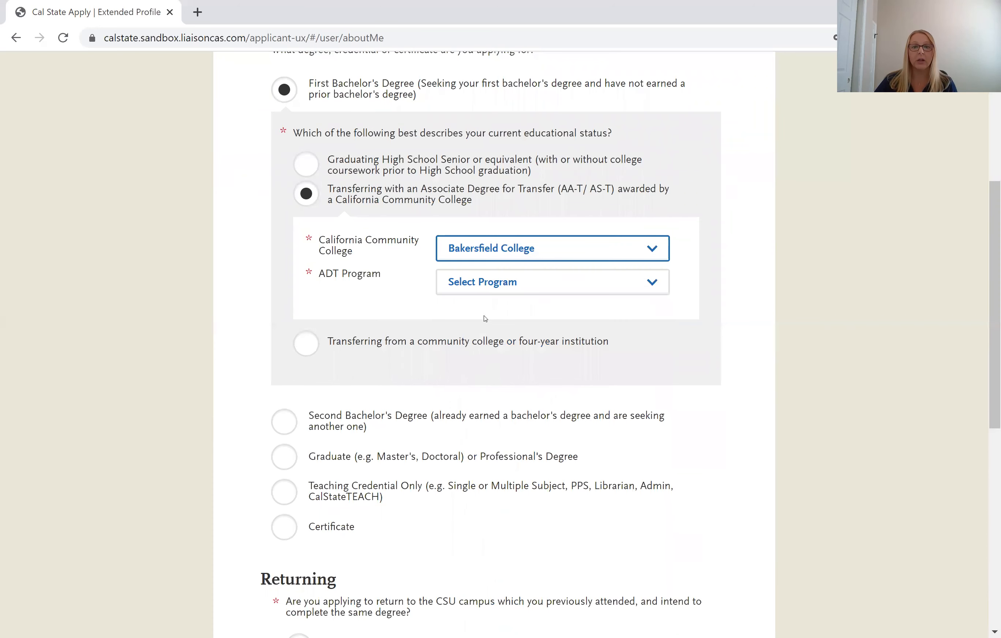
left_click(481, 290)
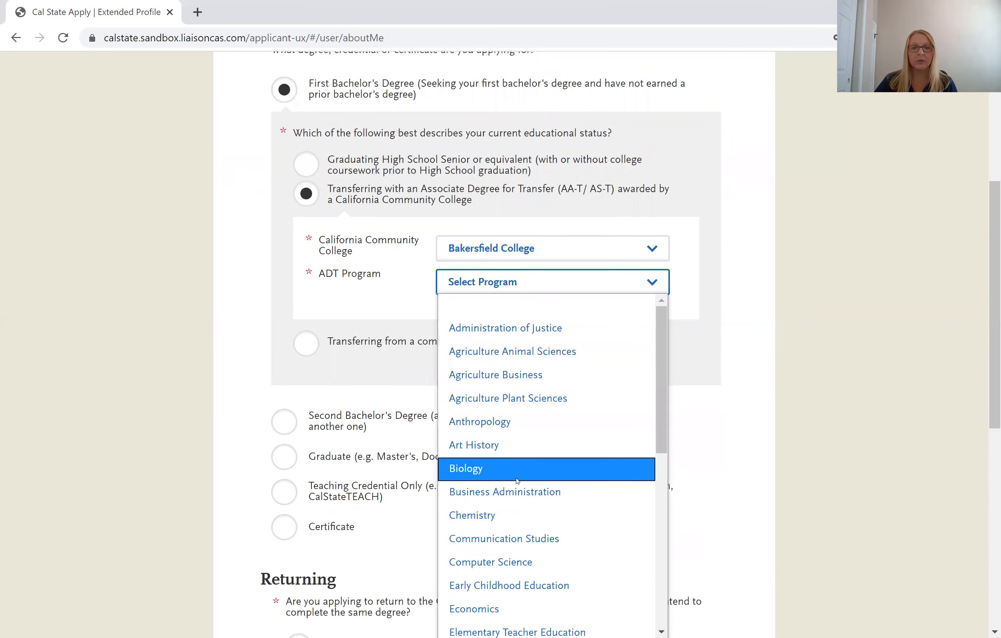
left_click(515, 492)
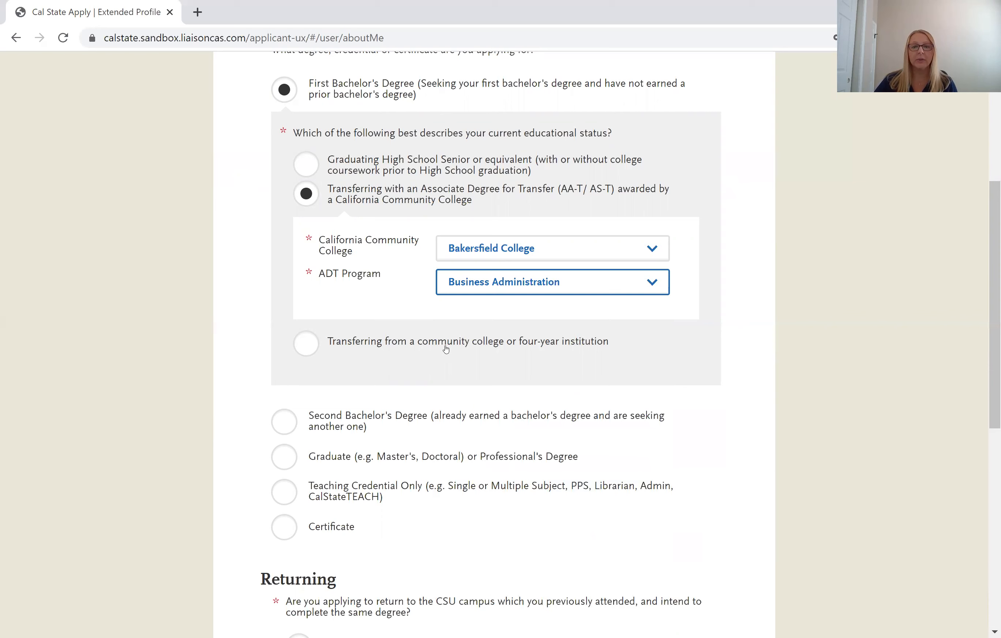
left_click(307, 353)
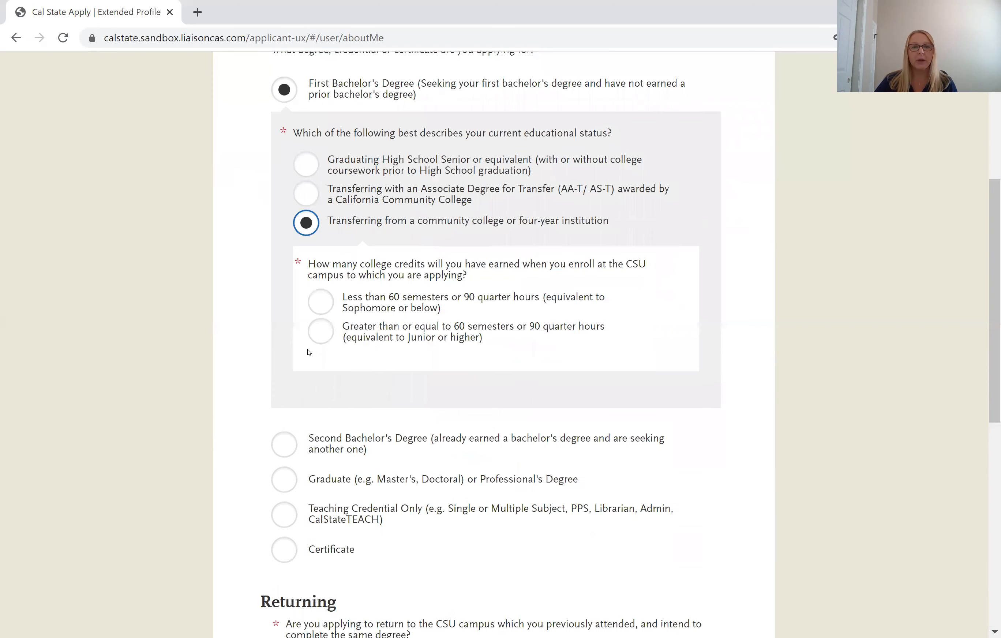
Report 60 or more semester units, then return to Associate Degree for Transfer status.
scroll(309, 352, "down", 2)
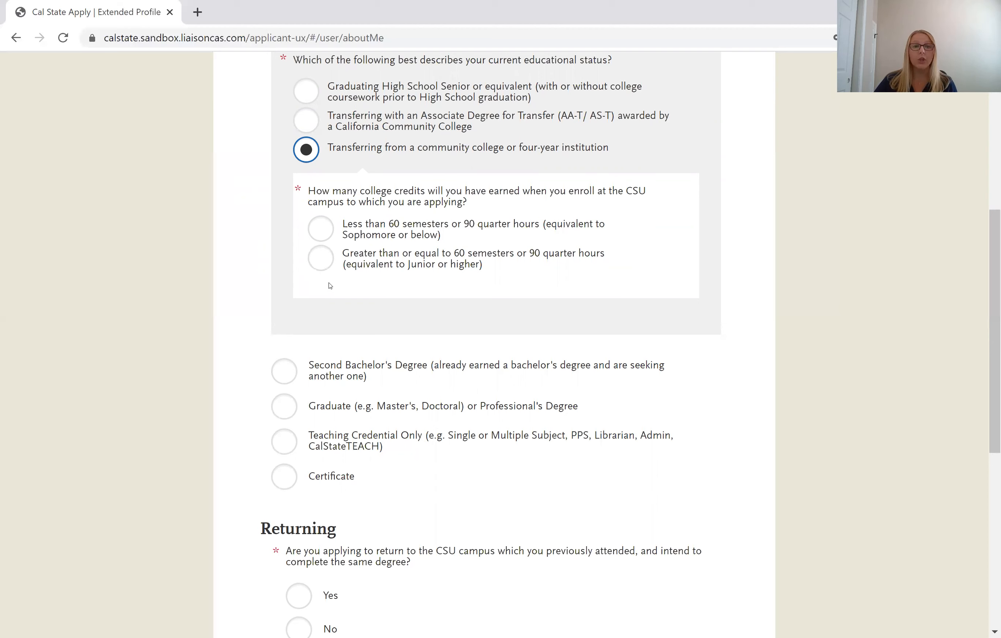
left_click(327, 262)
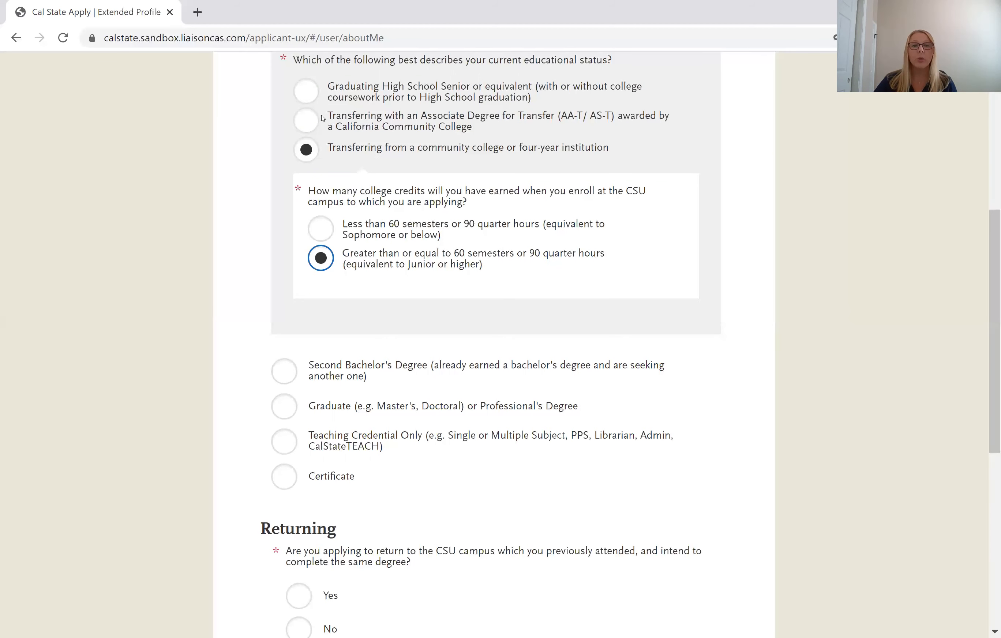
left_click(304, 123)
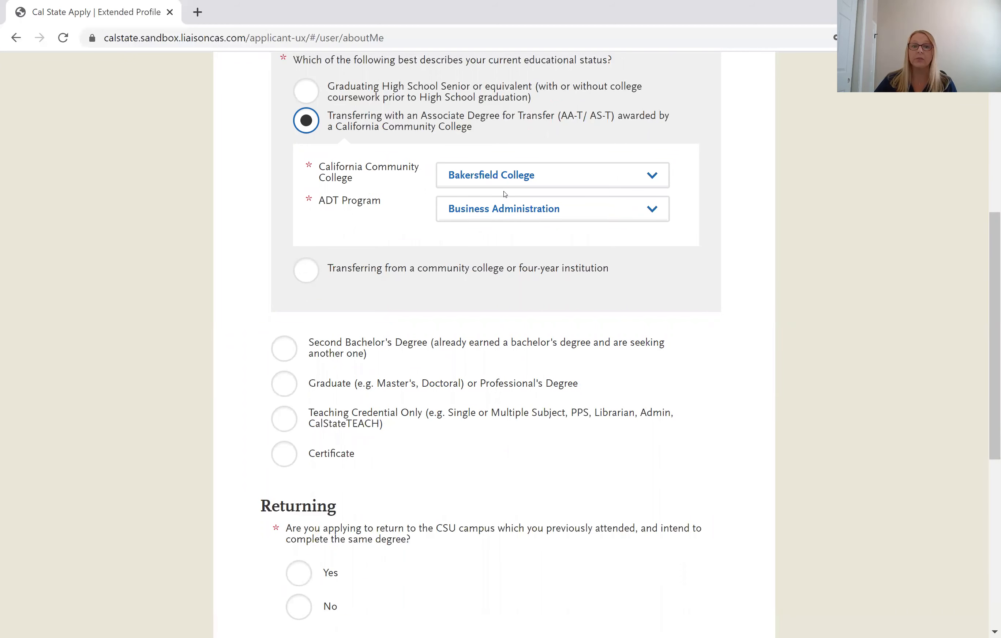
scroll(469, 260, "down", 5)
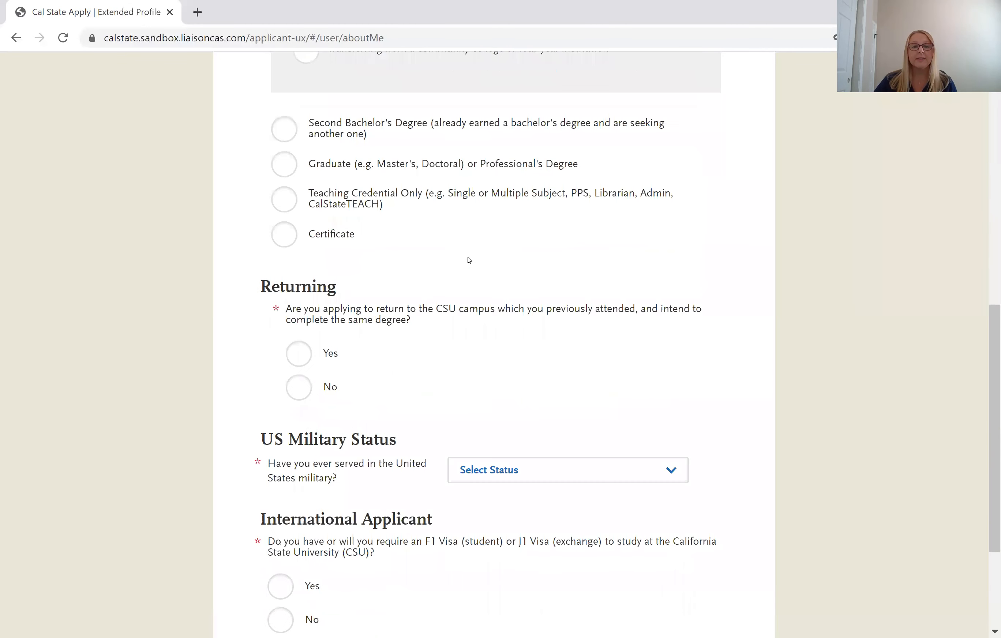
Answer No to returning and set Military Status to 'No. I have not served in the US military'.
scroll(469, 260, "down", 2)
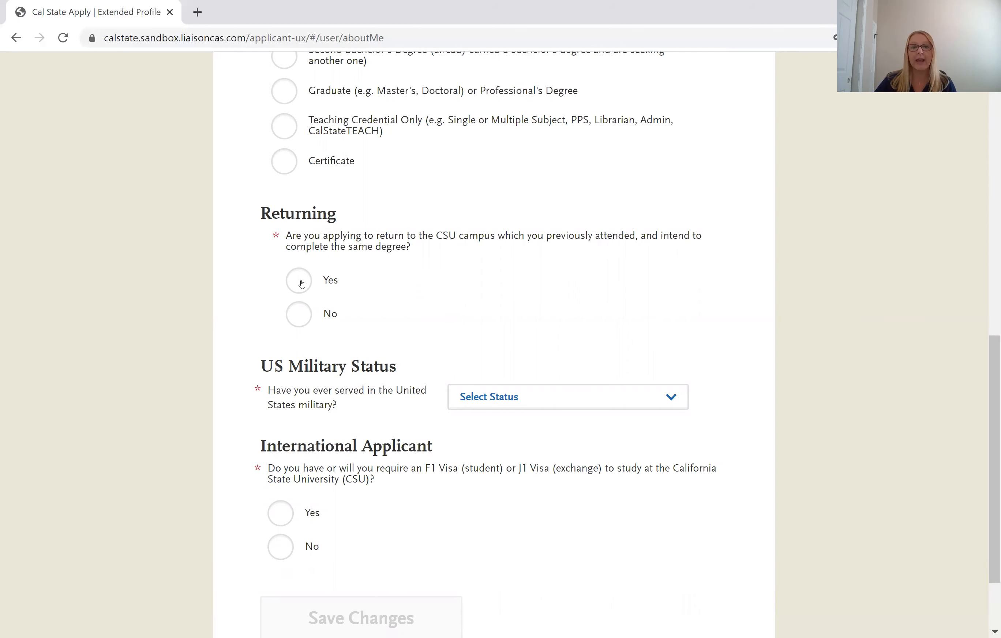
left_click(299, 313)
left_click(541, 393)
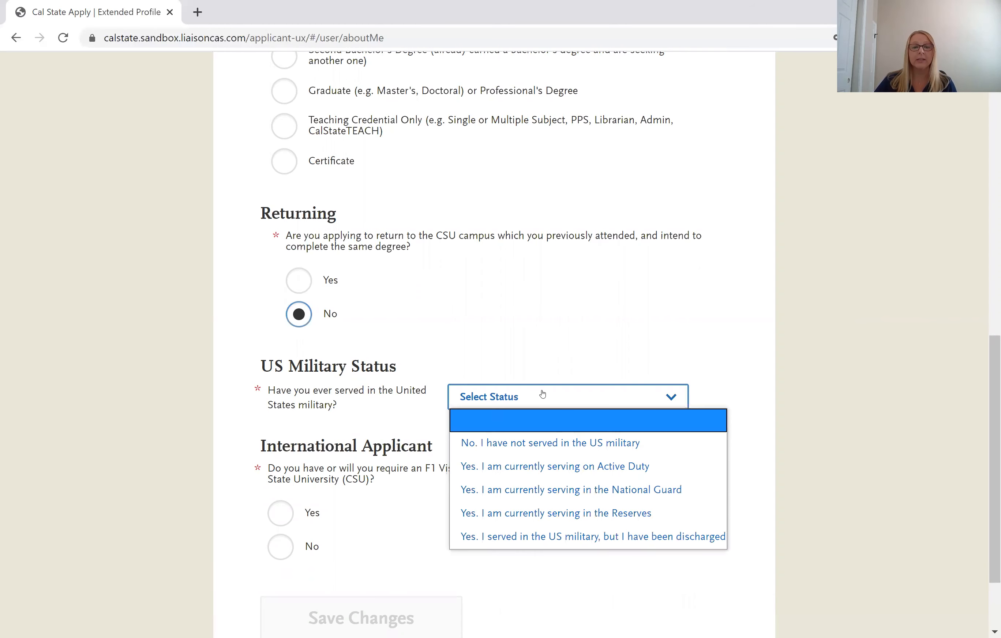
scroll(526, 382, "down", 2)
left_click(526, 331)
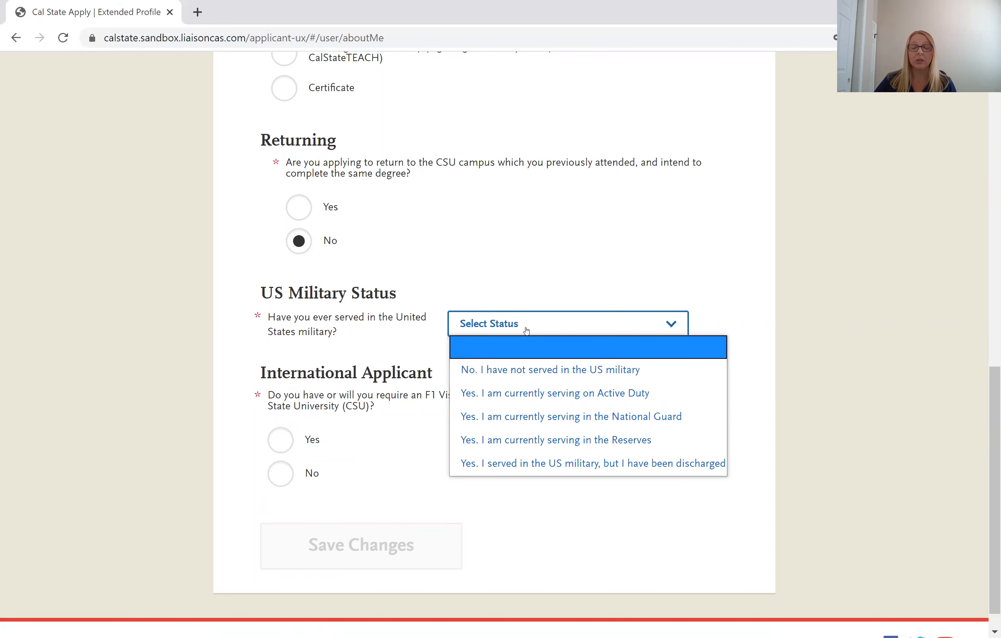
left_click(516, 376)
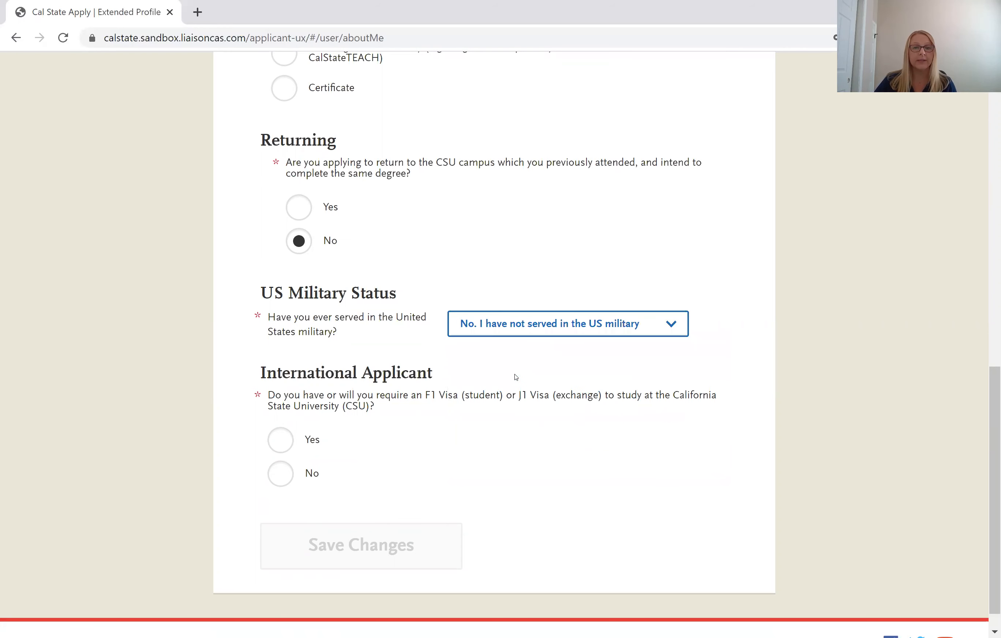
Answer No to needing an F1 or J1 visa and save the profile changes.
scroll(515, 374, "down", 1)
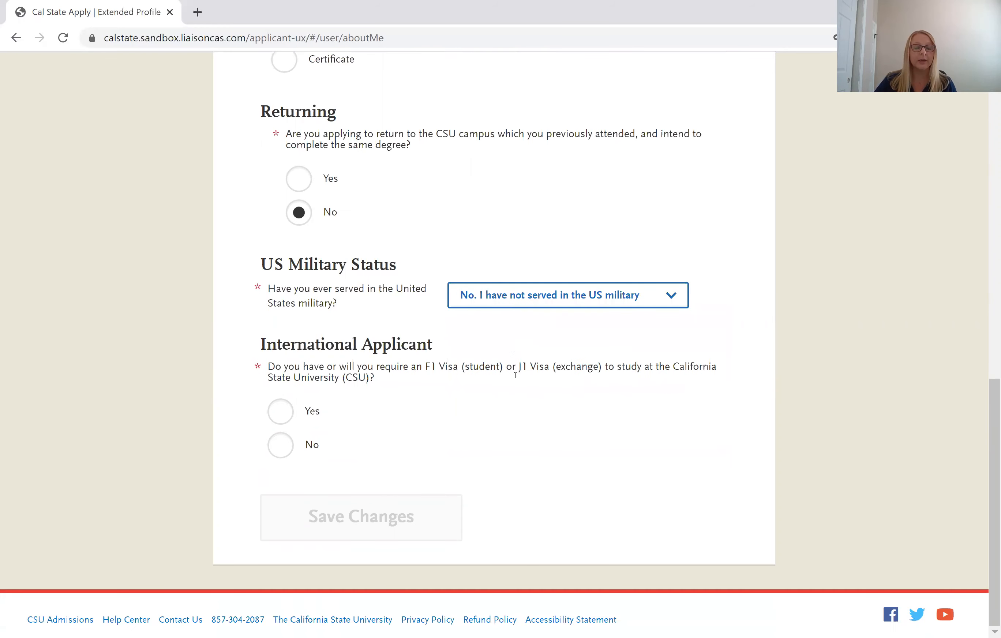
left_click(284, 452)
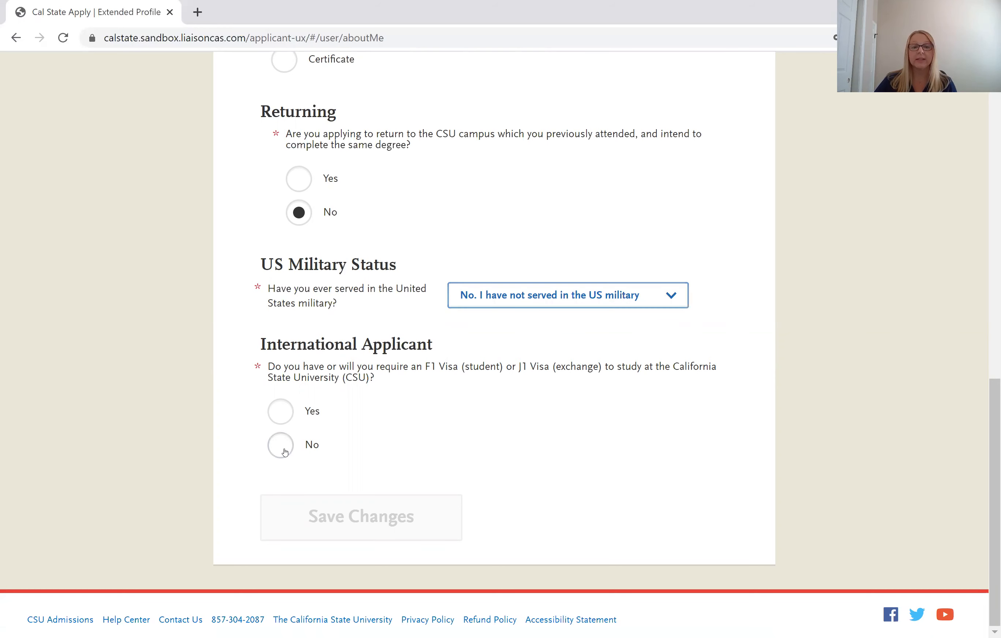
left_click(348, 524)
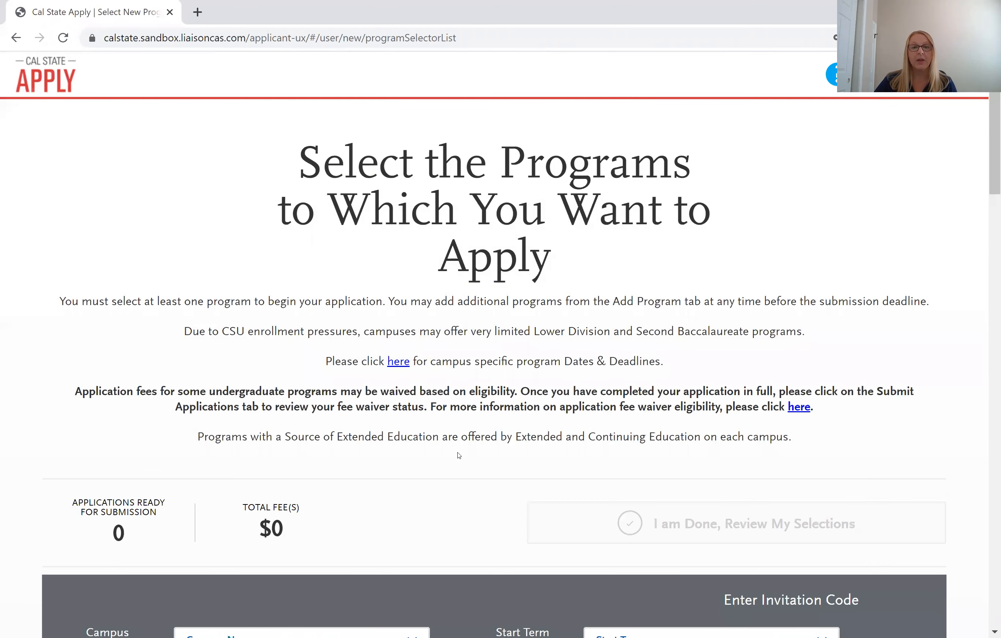
Add Bakersfield's Business Administration BS for Spring 2021, making total fees $70.
scroll(460, 455, "down", 2)
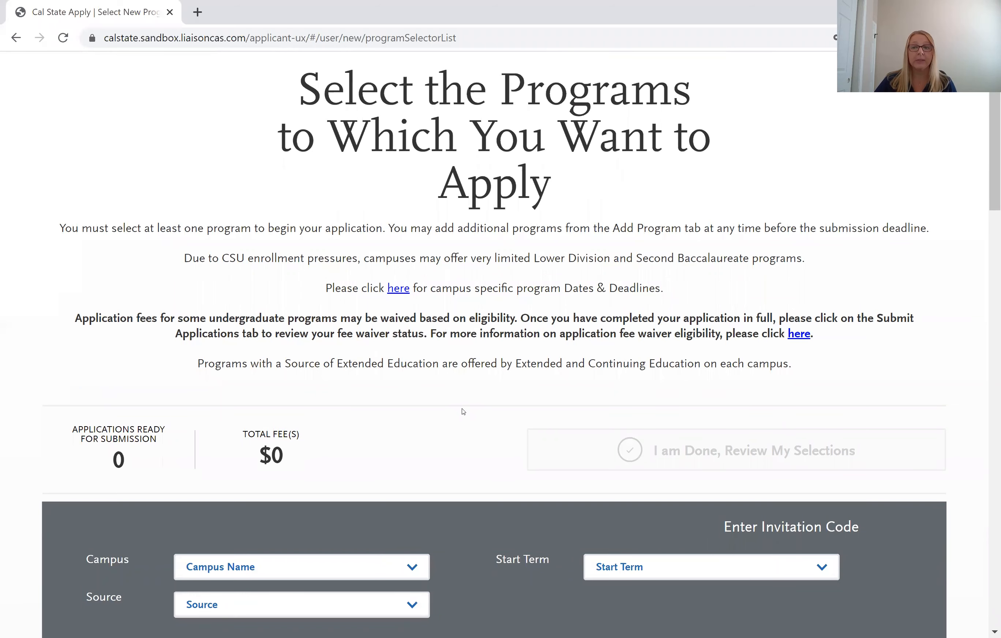
scroll(463, 411, "down", 2)
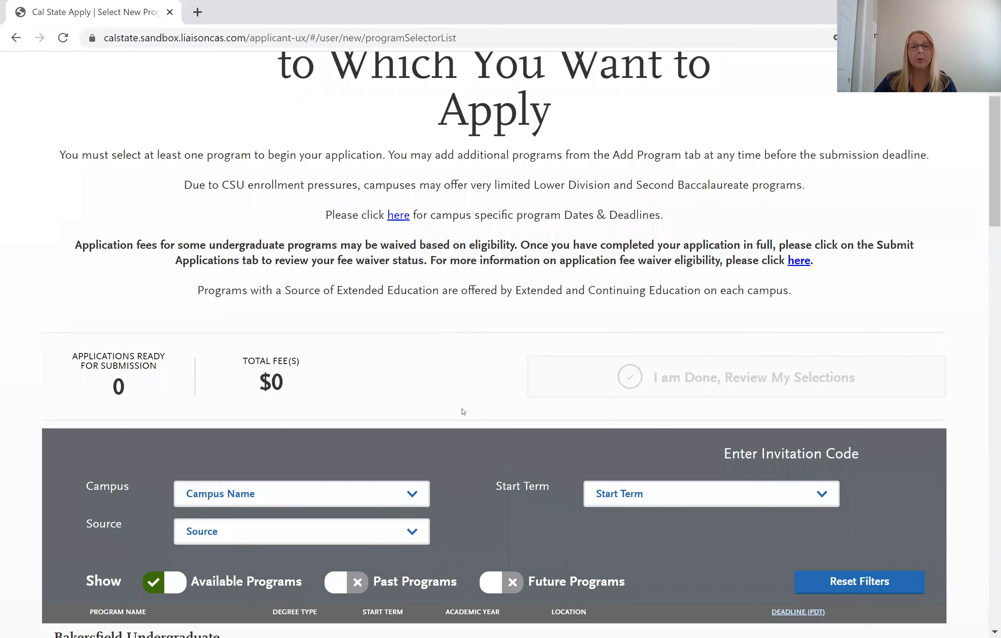
scroll(463, 411, "down", 2)
scroll(463, 411, "down", 4)
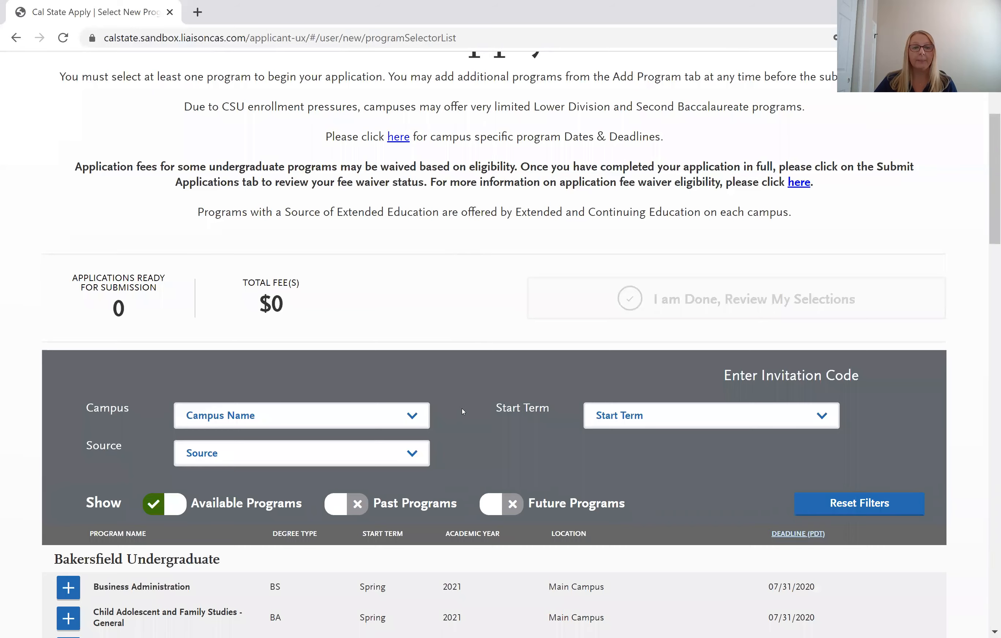
scroll(463, 411, "down", 2)
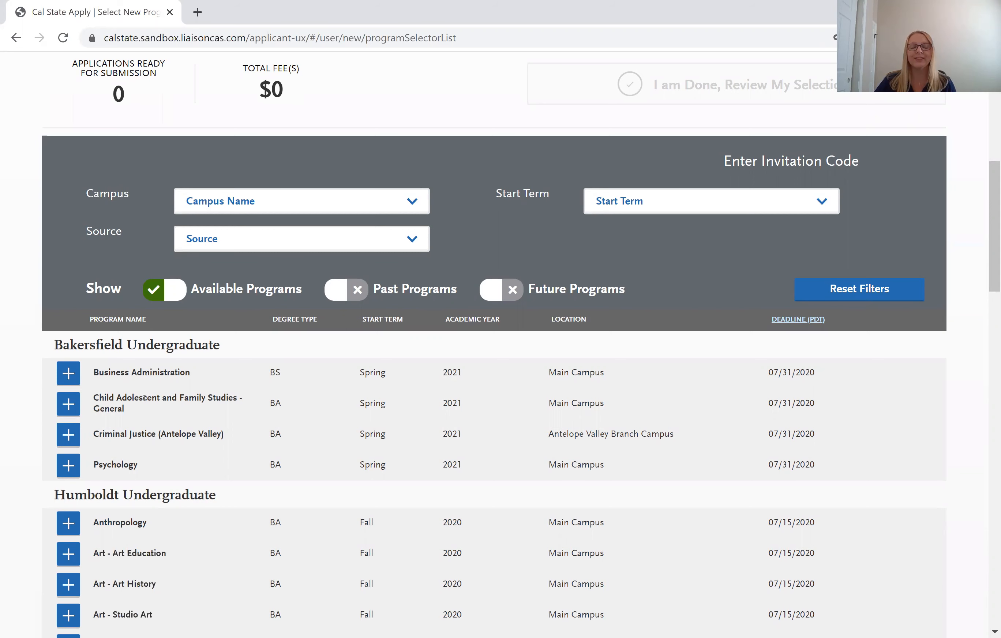
scroll(131, 389, "down", 2)
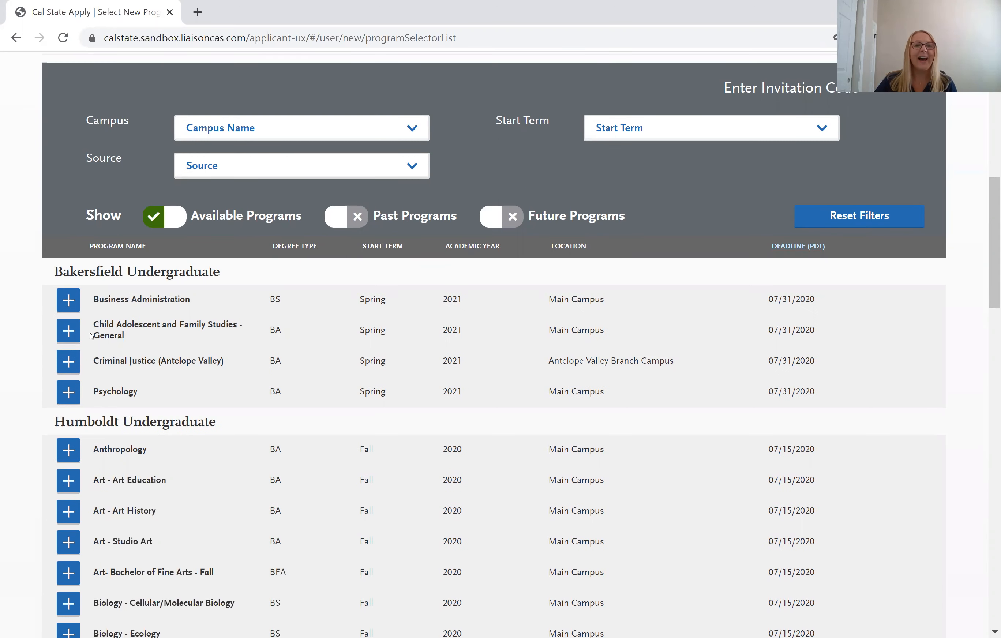
left_click(70, 300)
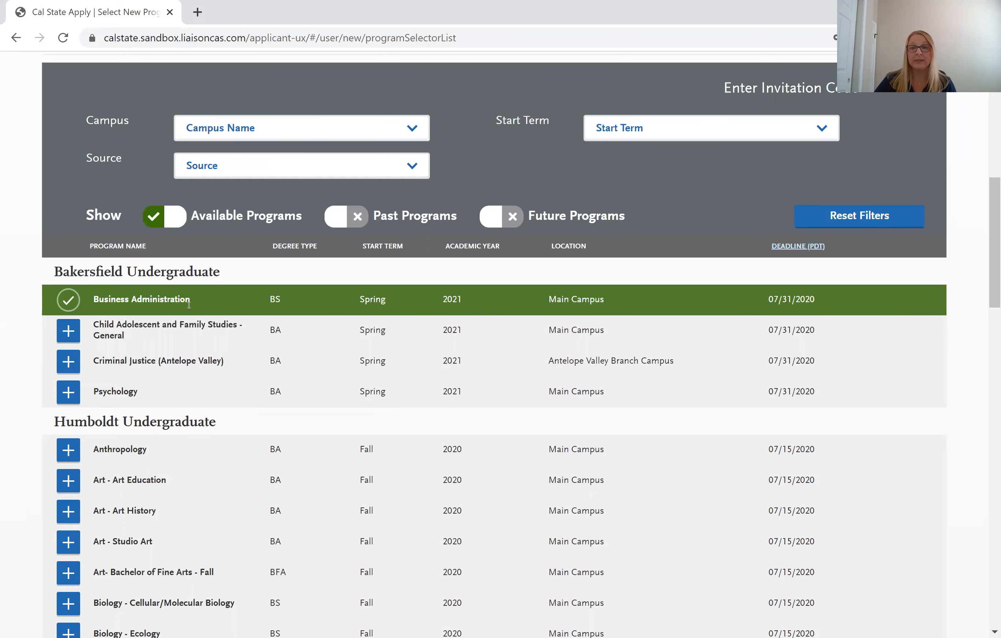
scroll(264, 352, "up", 5)
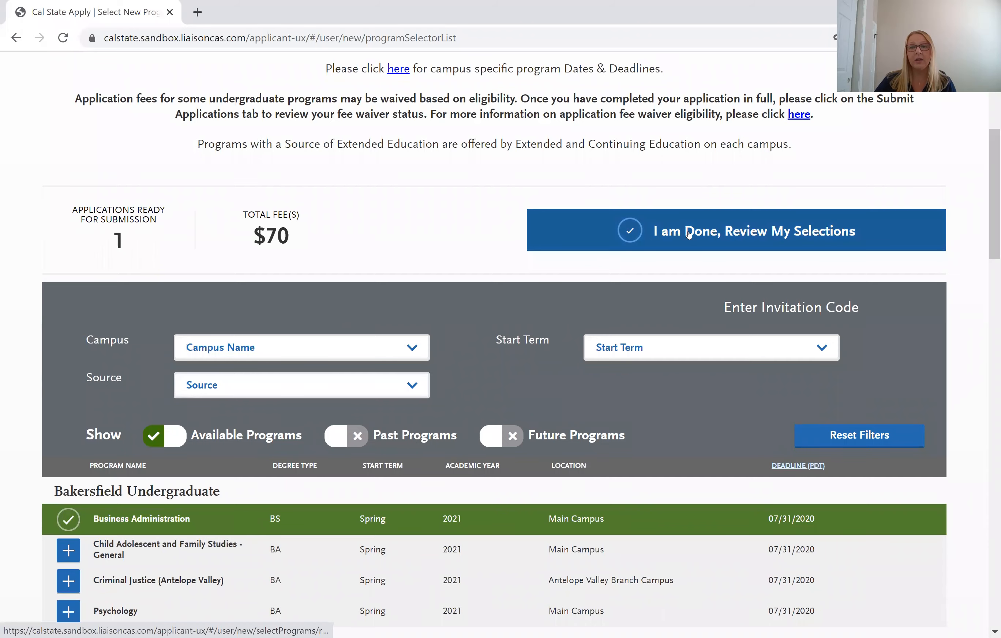
scroll(688, 234, "up", 2)
Review the selections, showing Bakersfield Business Administration for Spring with $70 fees.
left_click(719, 310)
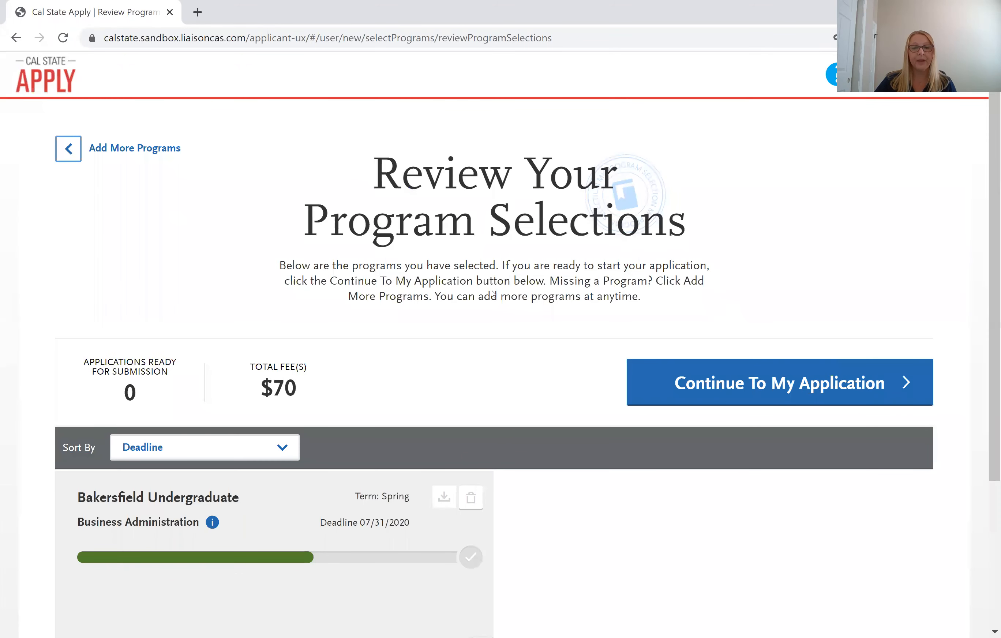
scroll(493, 293, "down", 2)
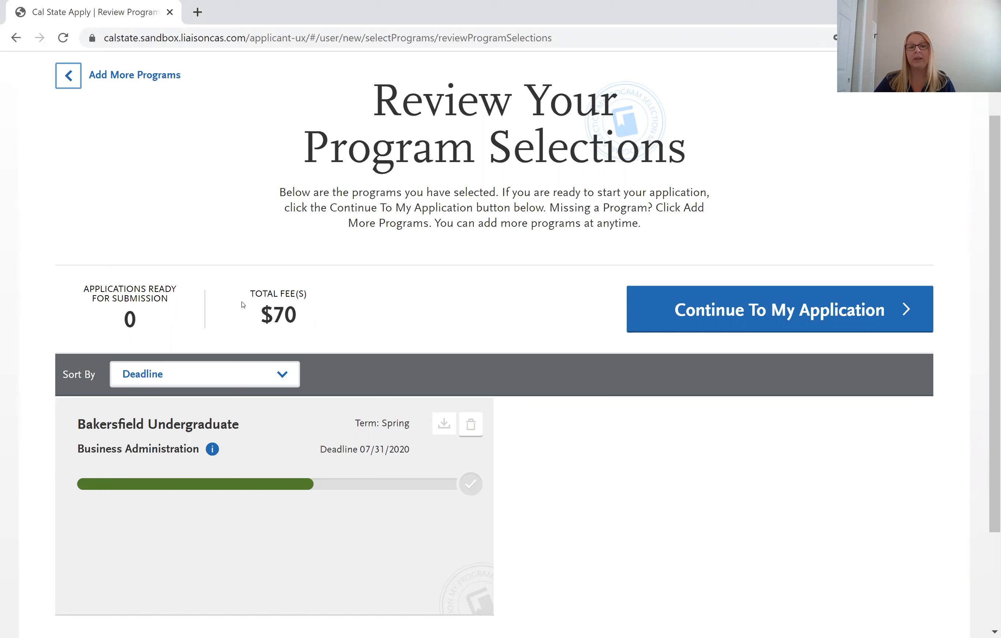
Continue to the application, expand Personal Information, and open Citizenship/Residency Information.
left_click(730, 310)
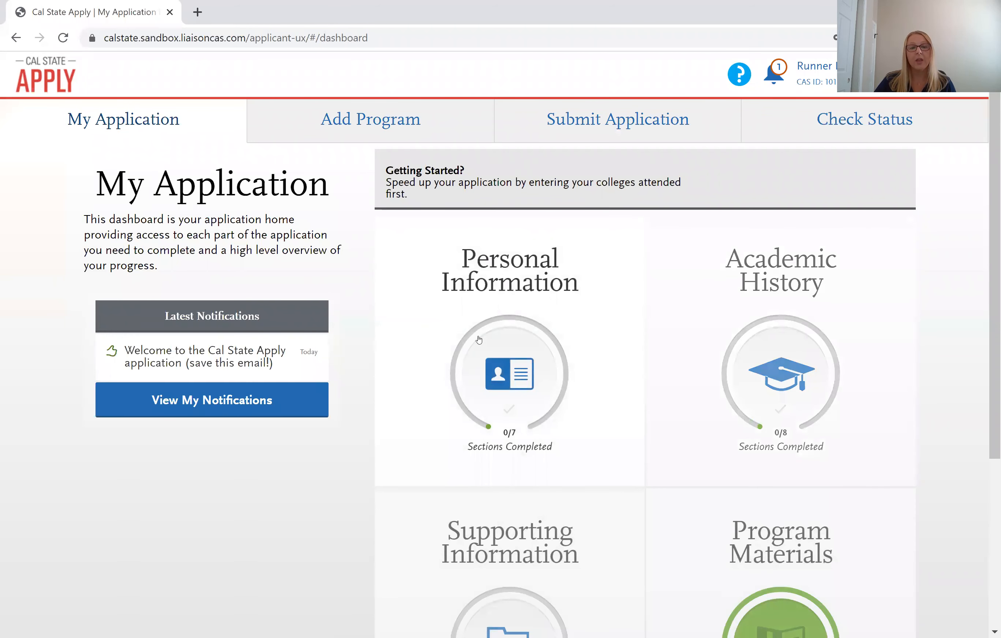
scroll(476, 335, "down", 2)
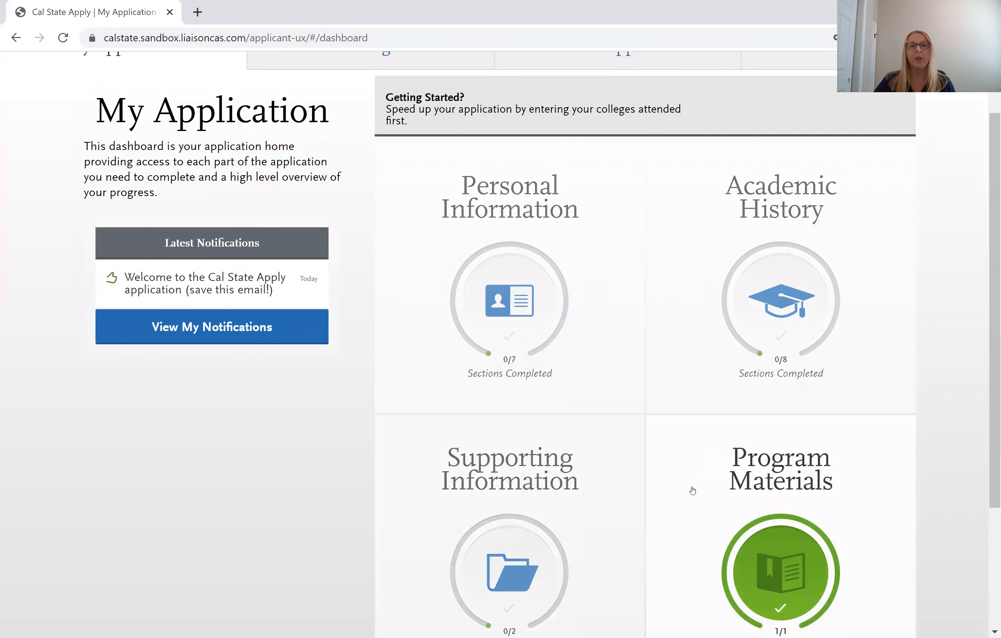
left_click(567, 261)
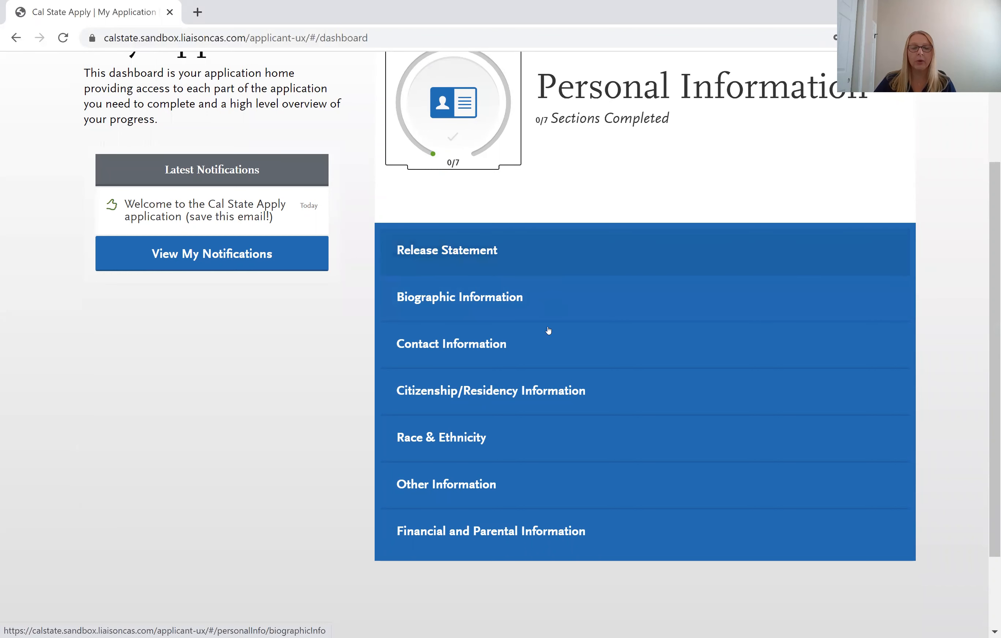
left_click(523, 395)
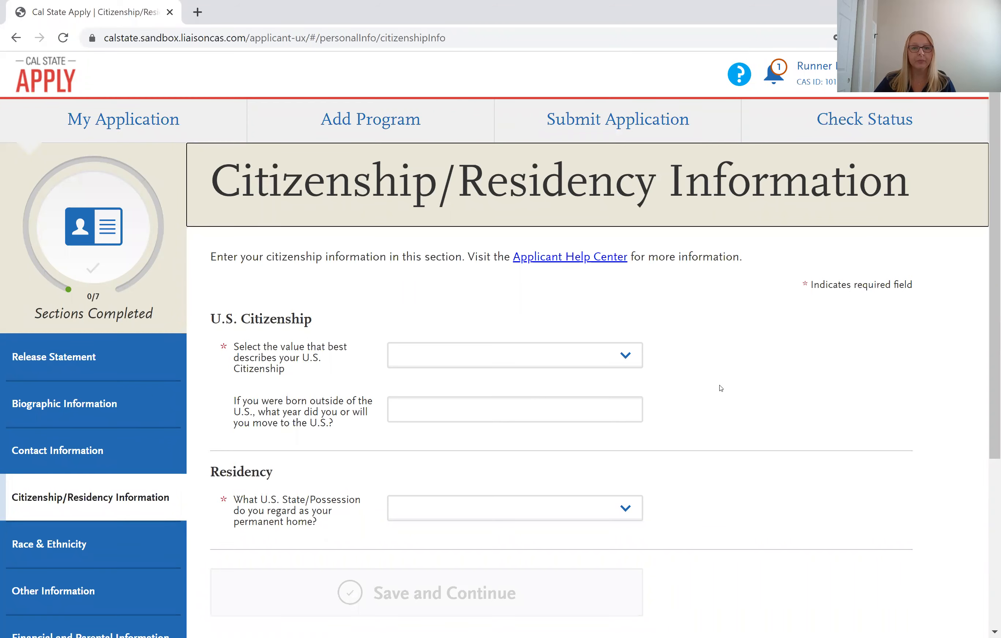
Set citizenship status to U.S. Citizen and permanent home state to California.
scroll(713, 347, "down", 2)
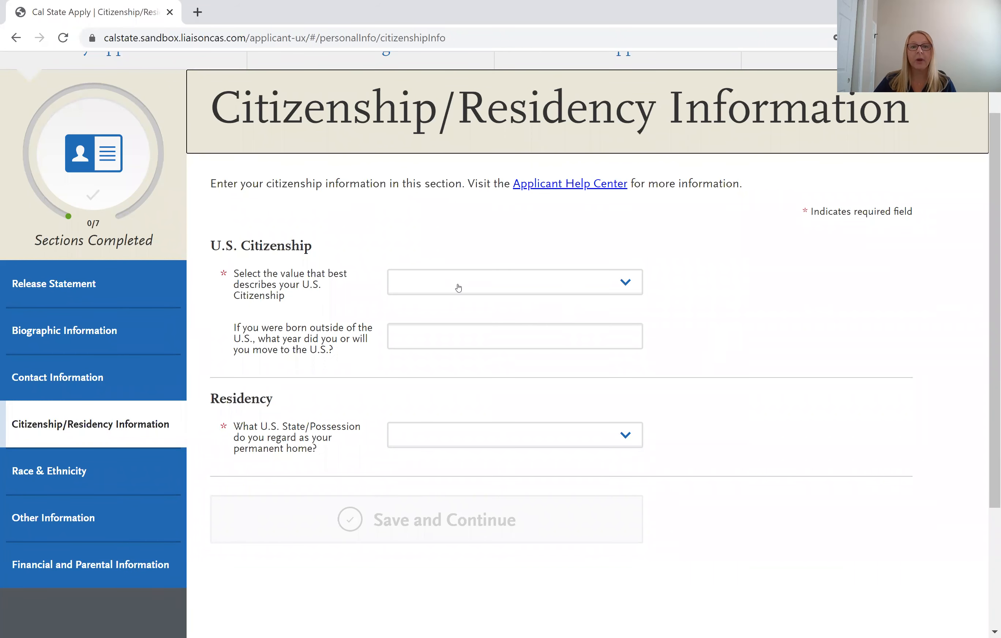
left_click(399, 277)
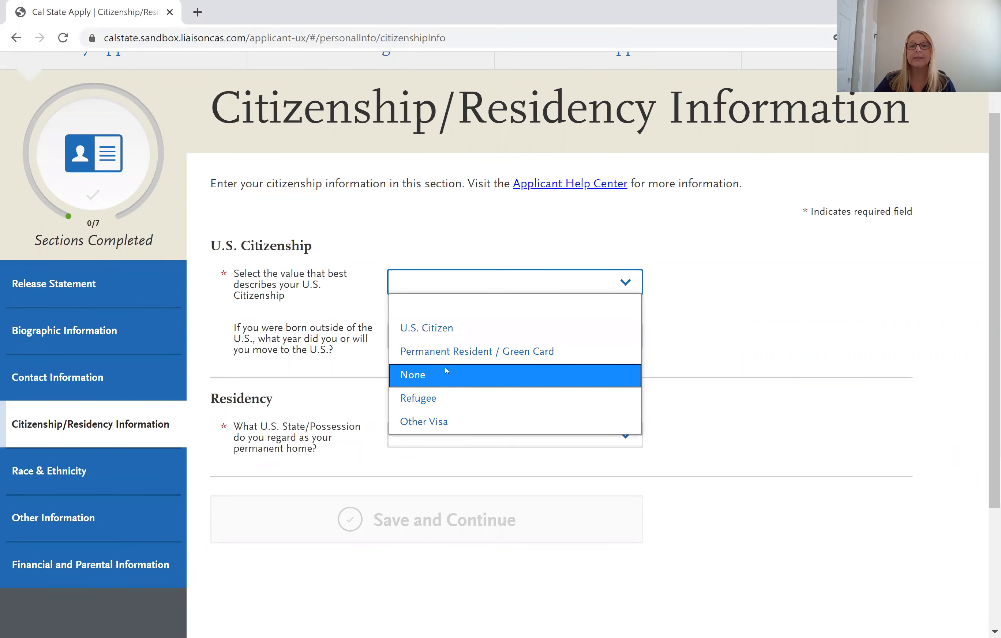
left_click(327, 329)
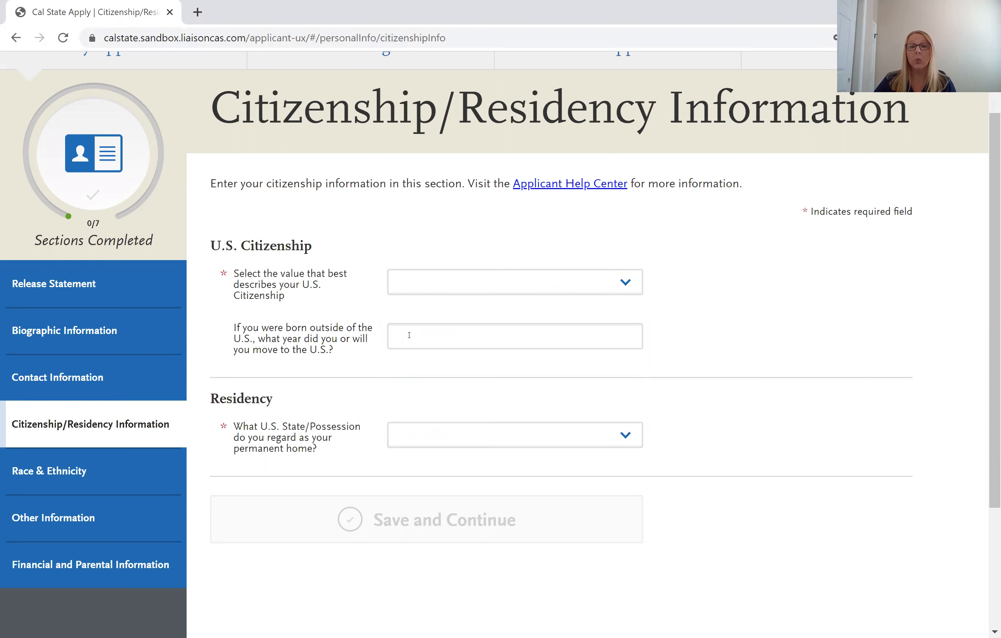
left_click(432, 287)
left_click(437, 327)
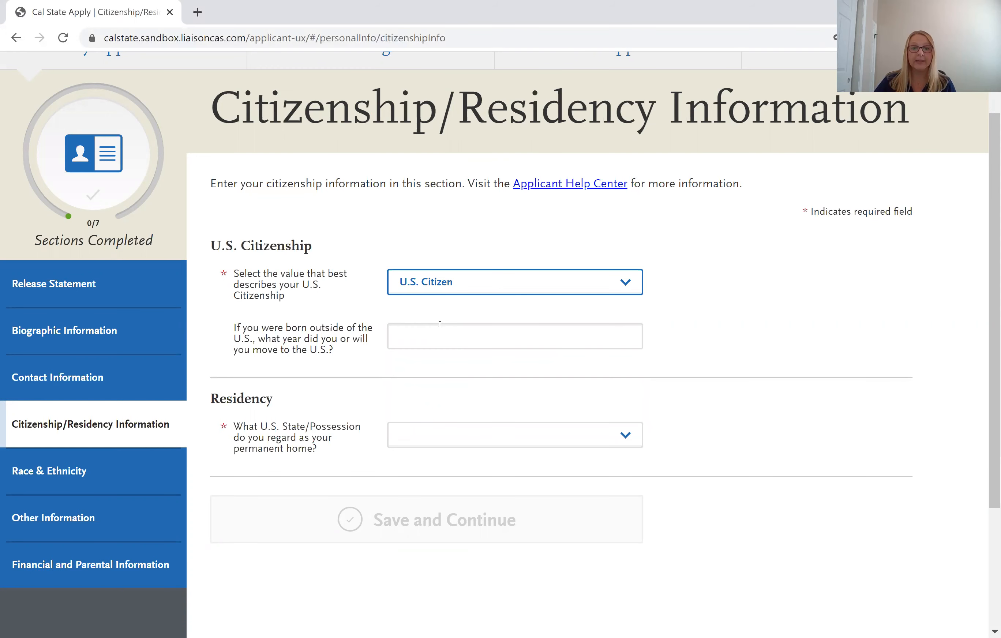
scroll(432, 338, "down", 2)
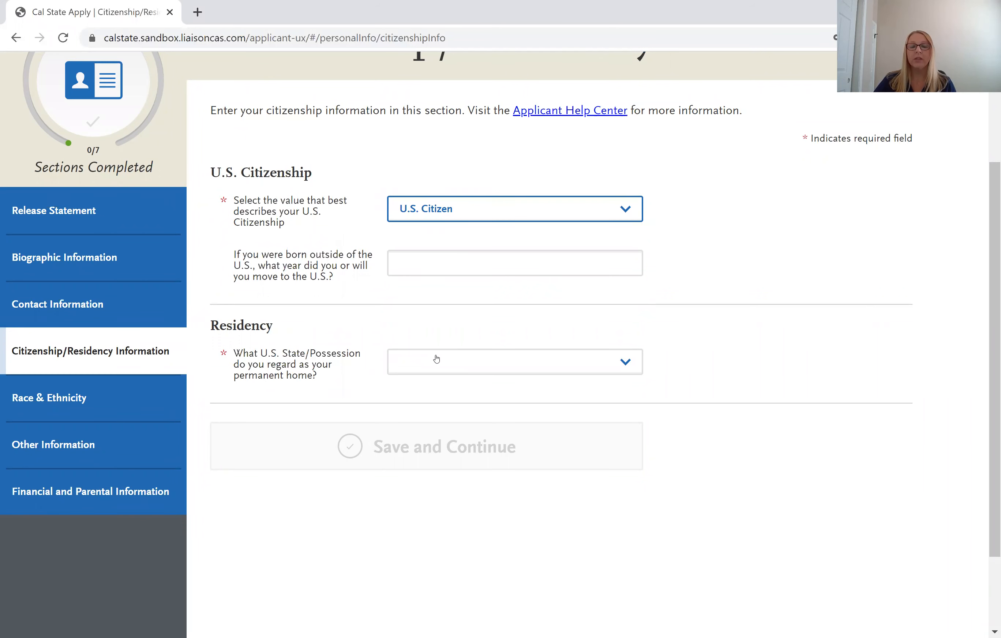
left_click(436, 358)
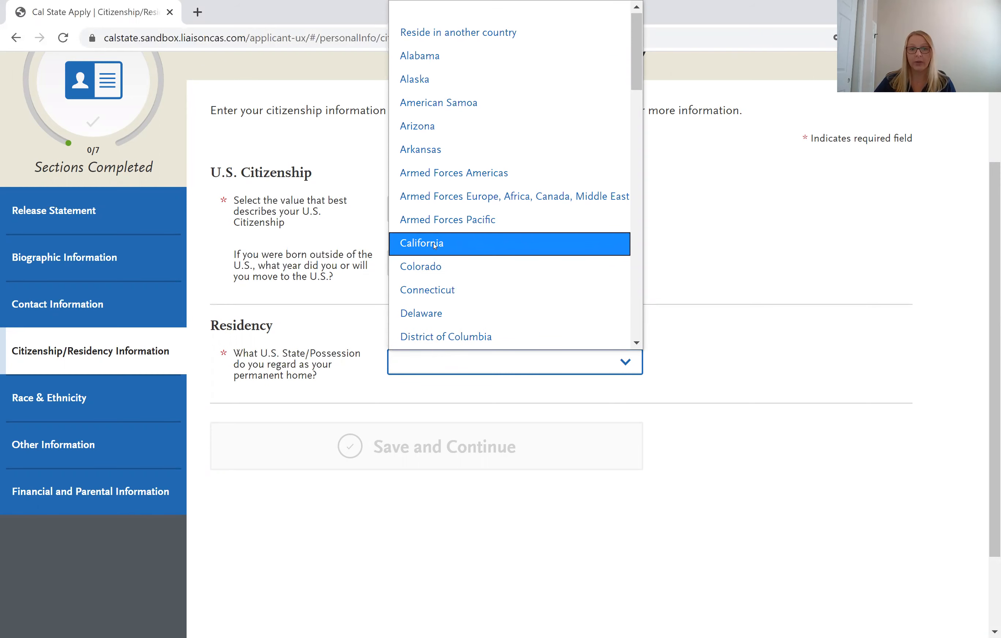
left_click(435, 246)
Claim California residency, answer No to living there since birth, and save the section.
scroll(484, 431, "down", 2)
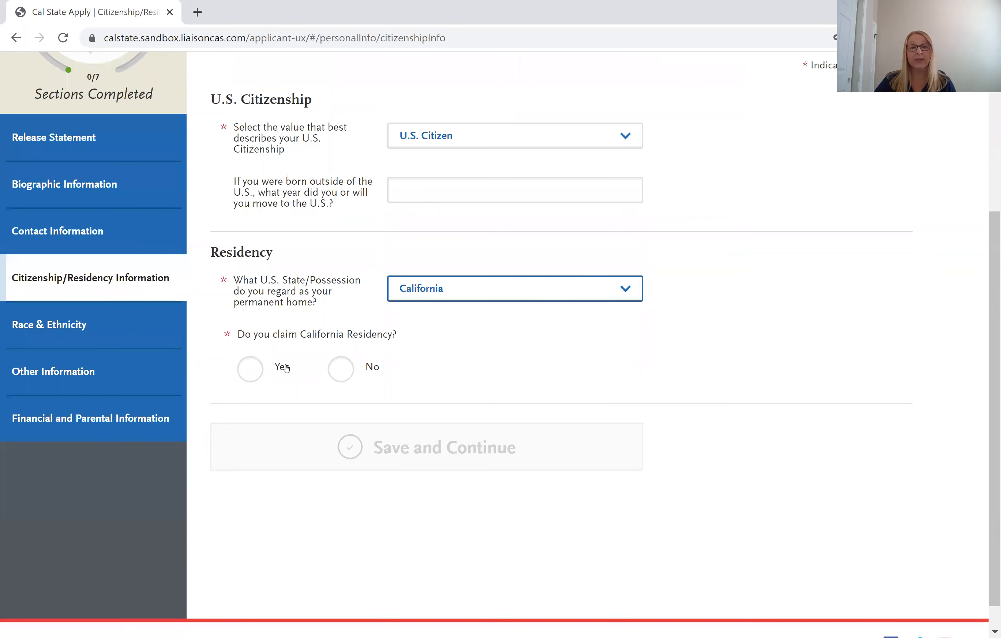
left_click(250, 369)
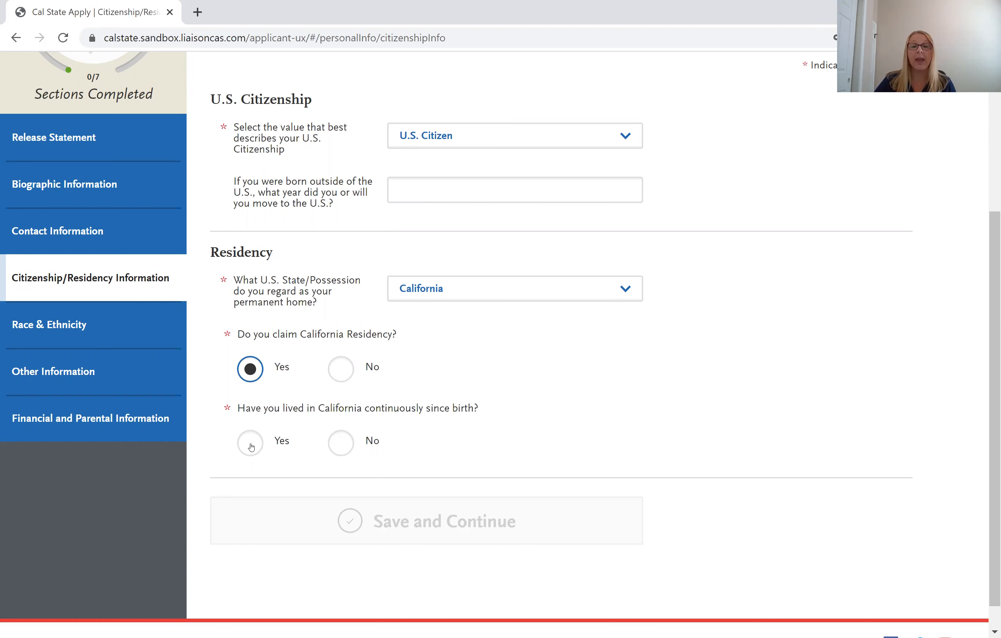
left_click(349, 446)
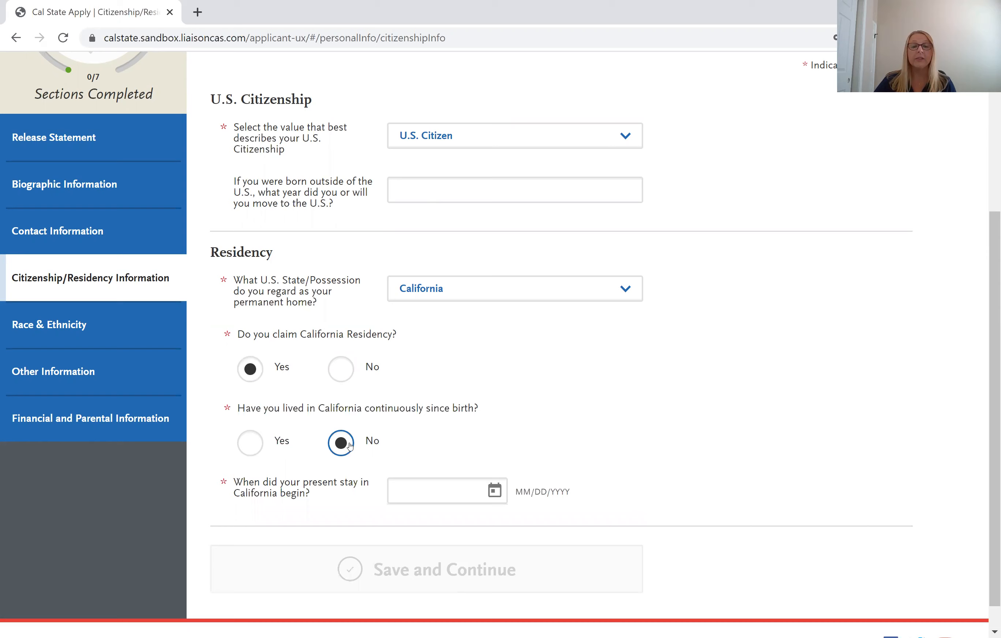
scroll(398, 450, "down", 2)
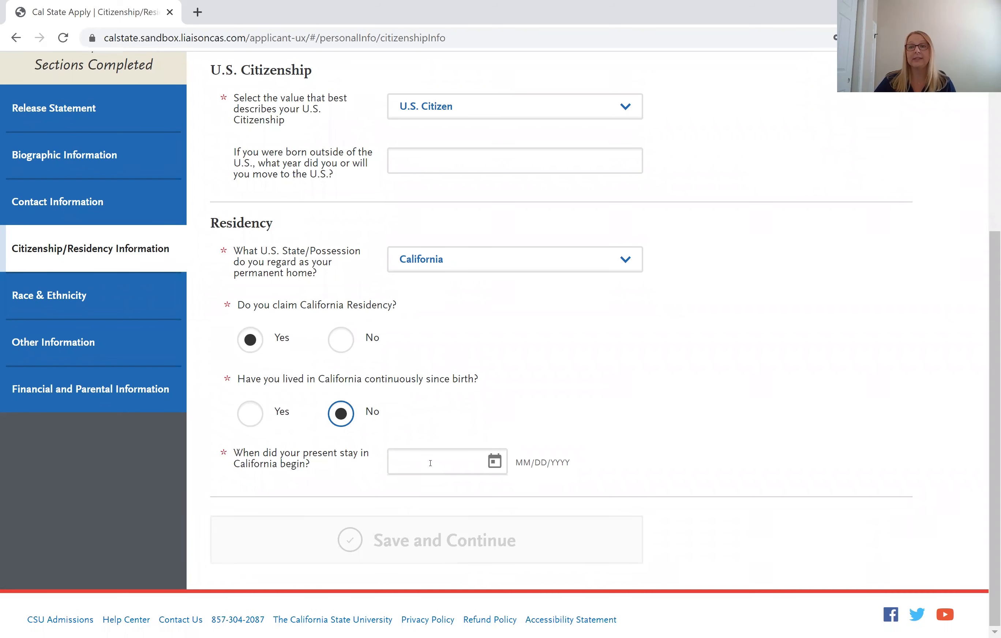
left_click(250, 413)
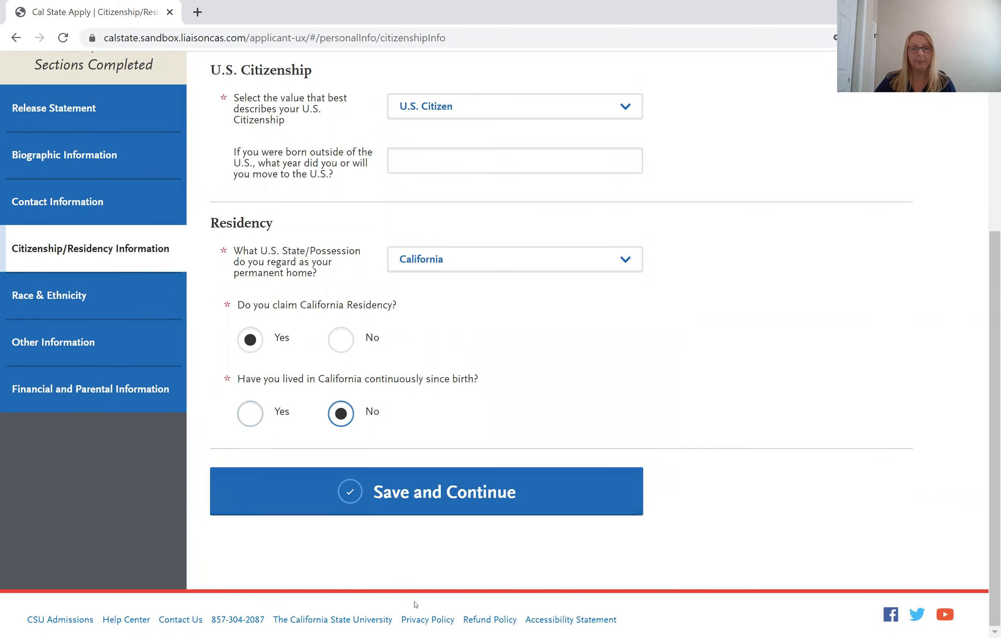
left_click(407, 499)
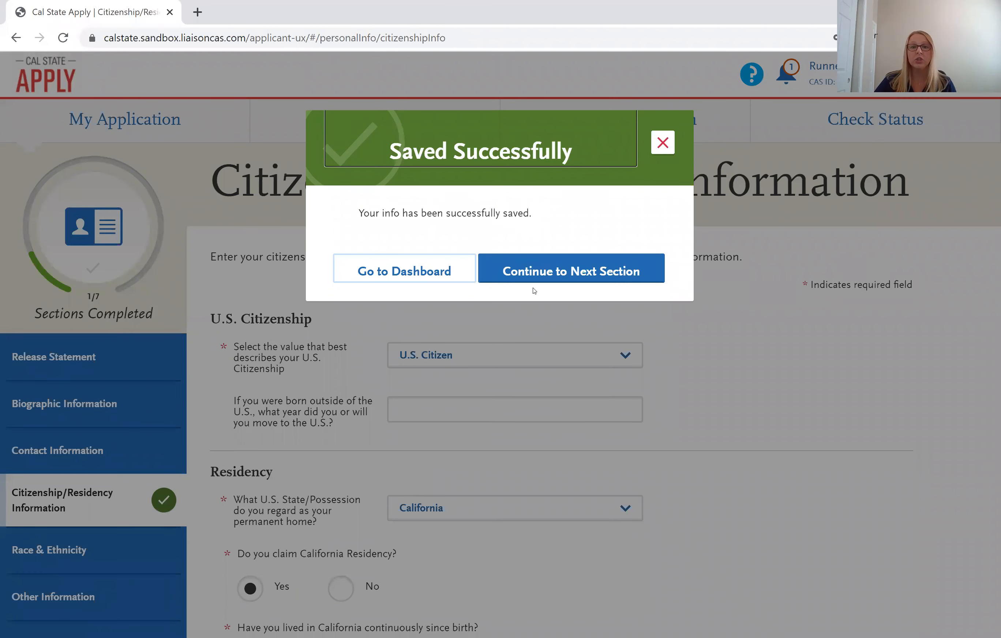
Continue from the save confirmation to Race & Ethnicity and scroll through its questions.
left_click(558, 275)
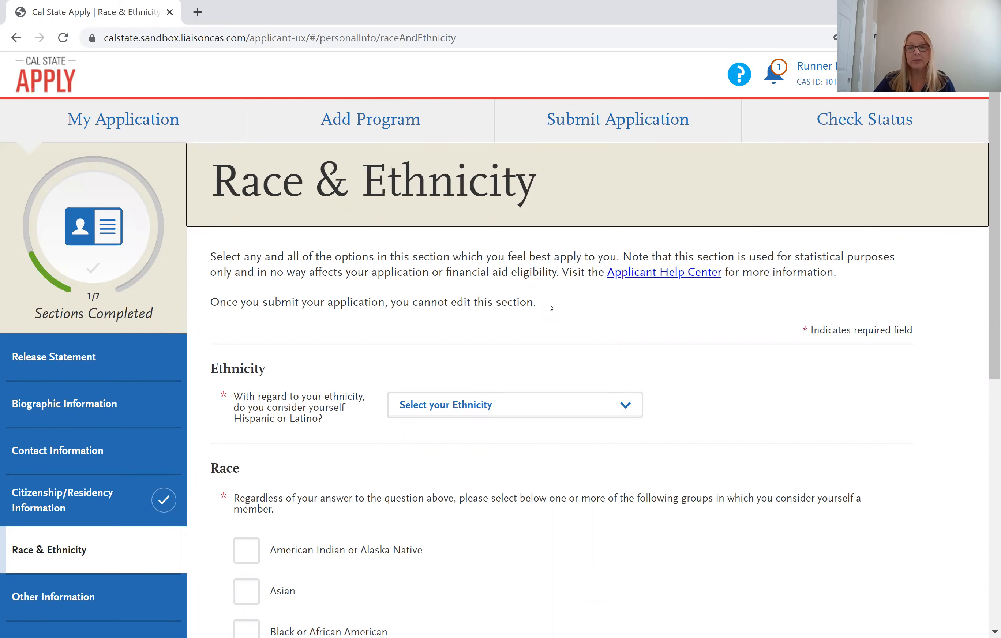
scroll(551, 307, "down", 2)
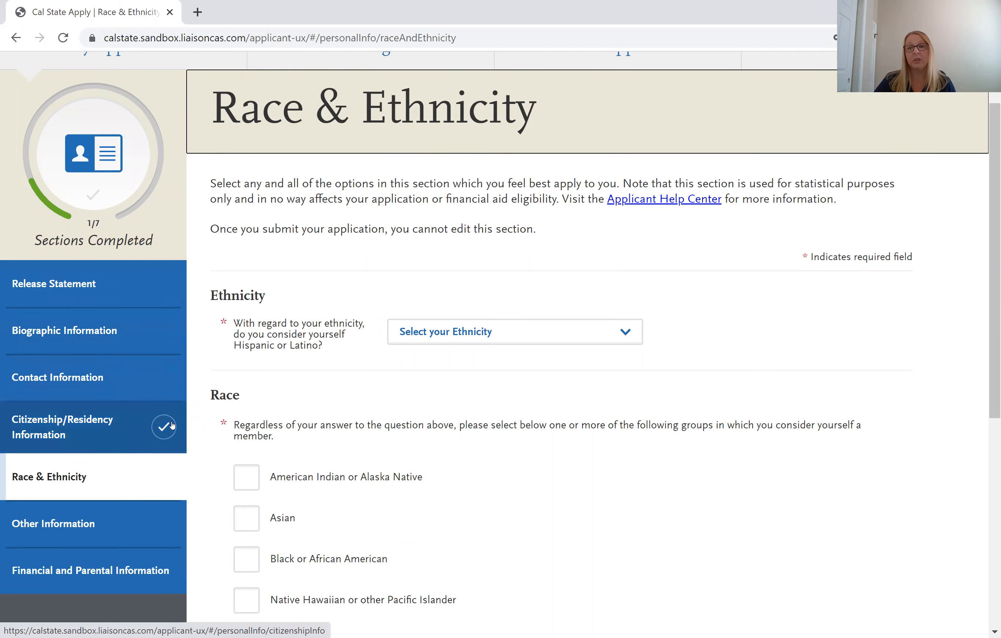
scroll(154, 412, "down", 2)
scroll(154, 412, "down", 2)
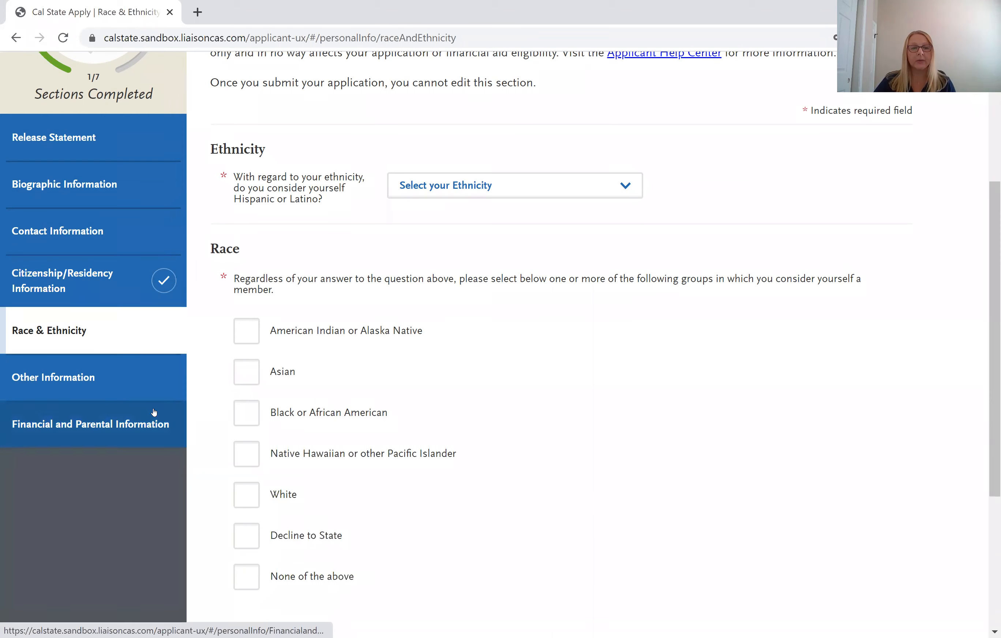
Open Financial and Parental Information and first classify yourself as an Independent student.
left_click(108, 429)
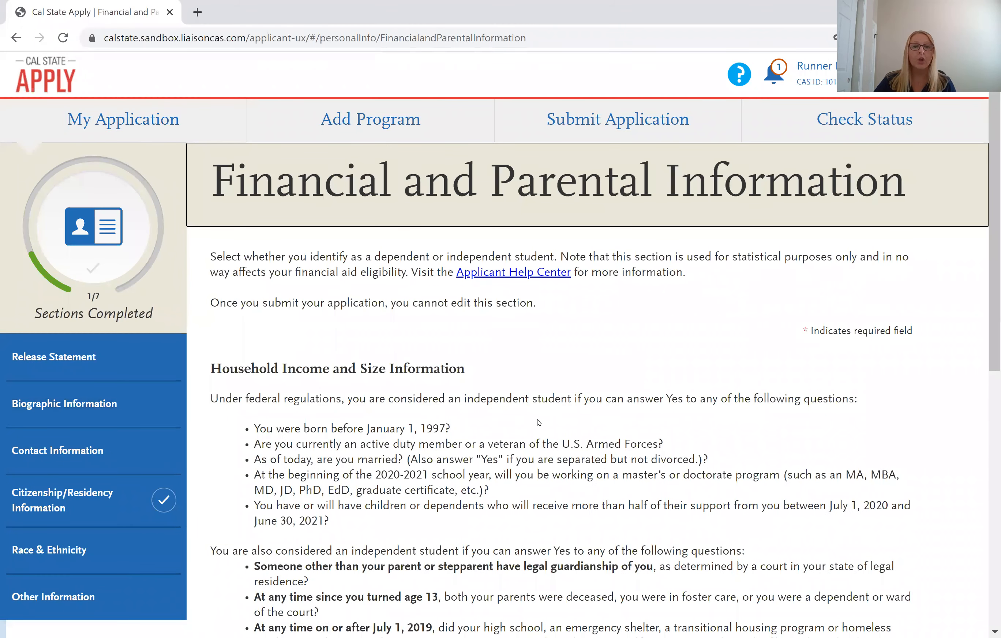
scroll(538, 421, "down", 2)
scroll(538, 421, "down", 4)
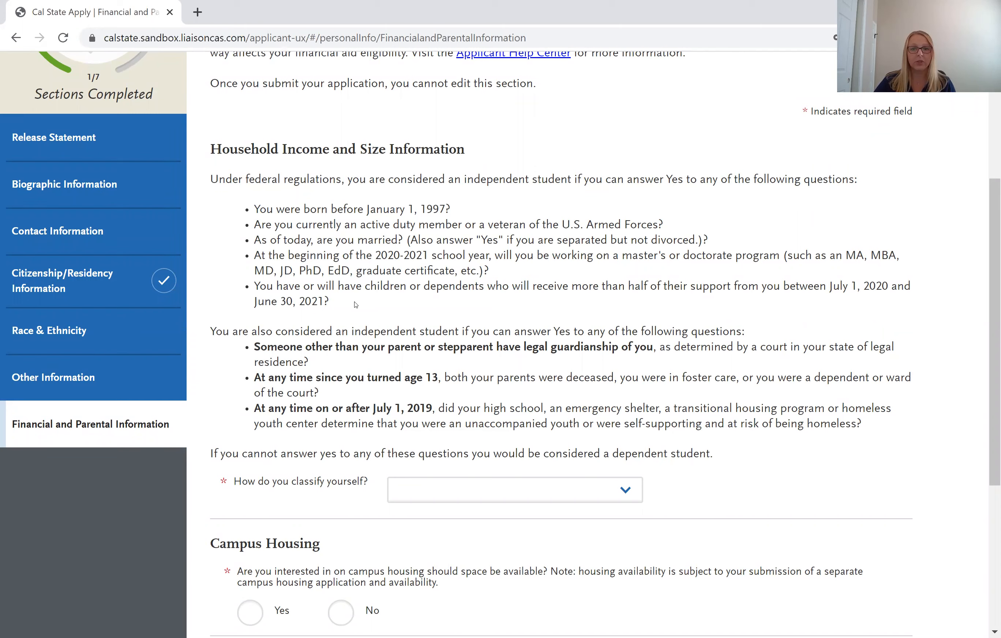
left_click(445, 488)
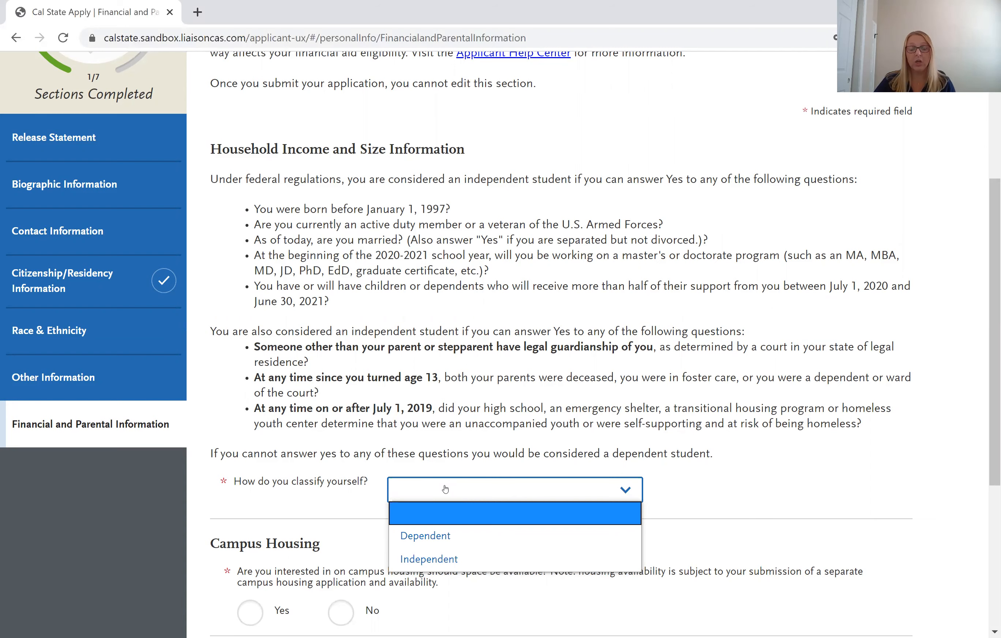
left_click(446, 489)
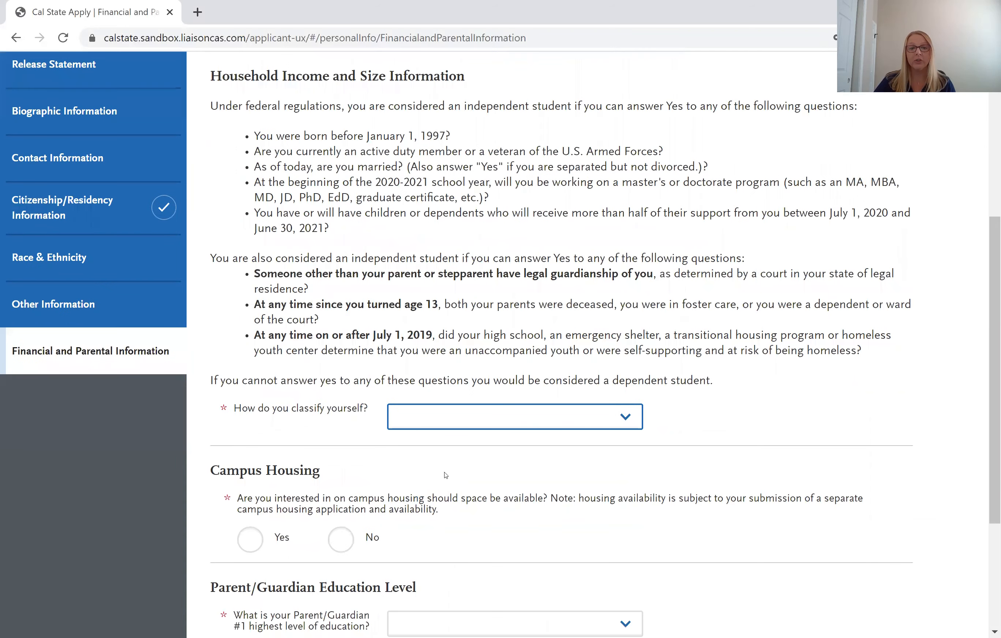
scroll(449, 464, "down", 5)
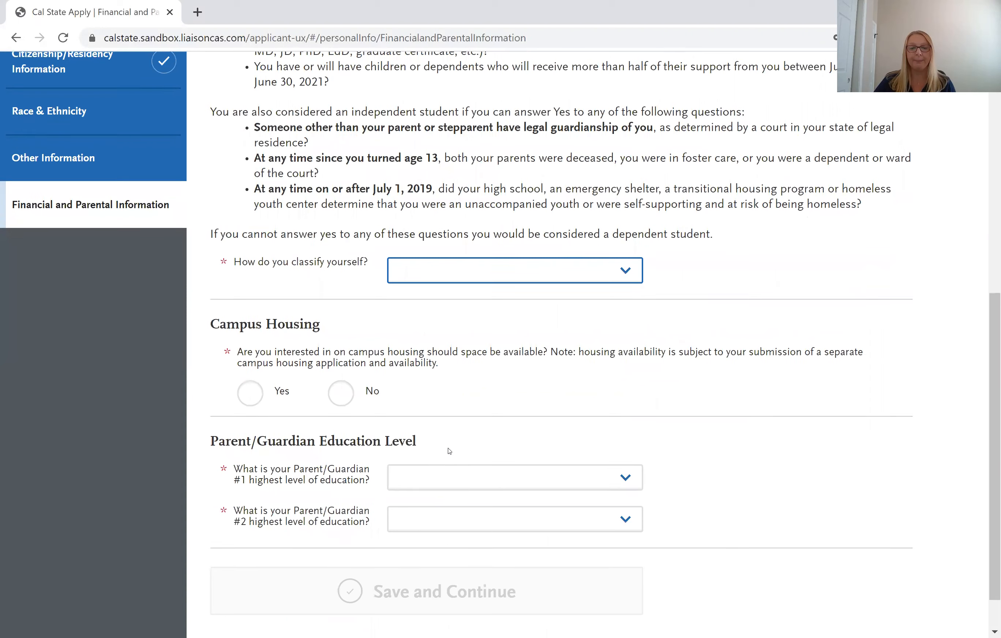
left_click(438, 279)
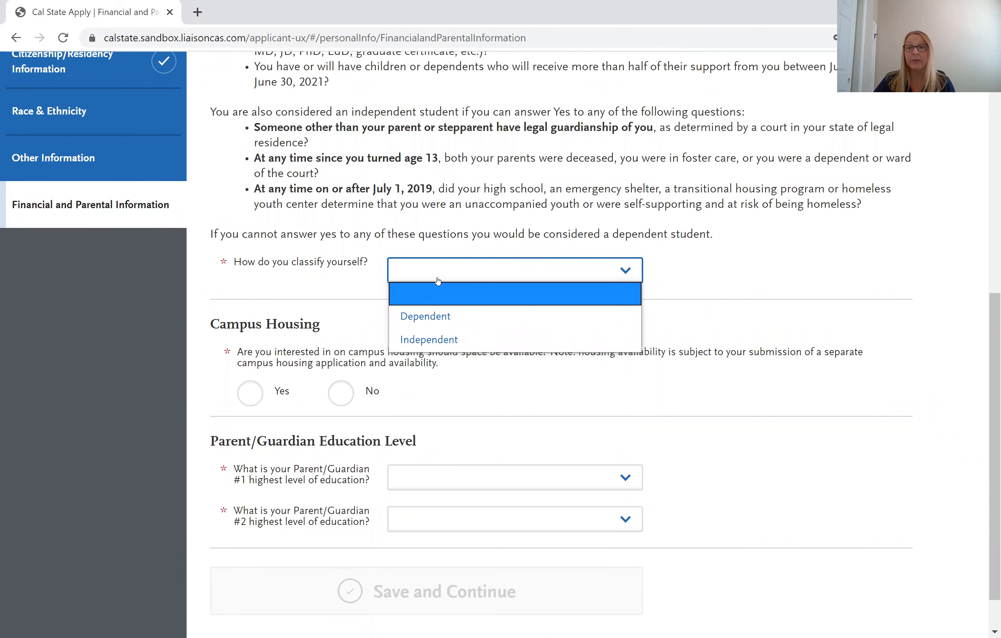
left_click(478, 341)
scroll(479, 341, "down", 2)
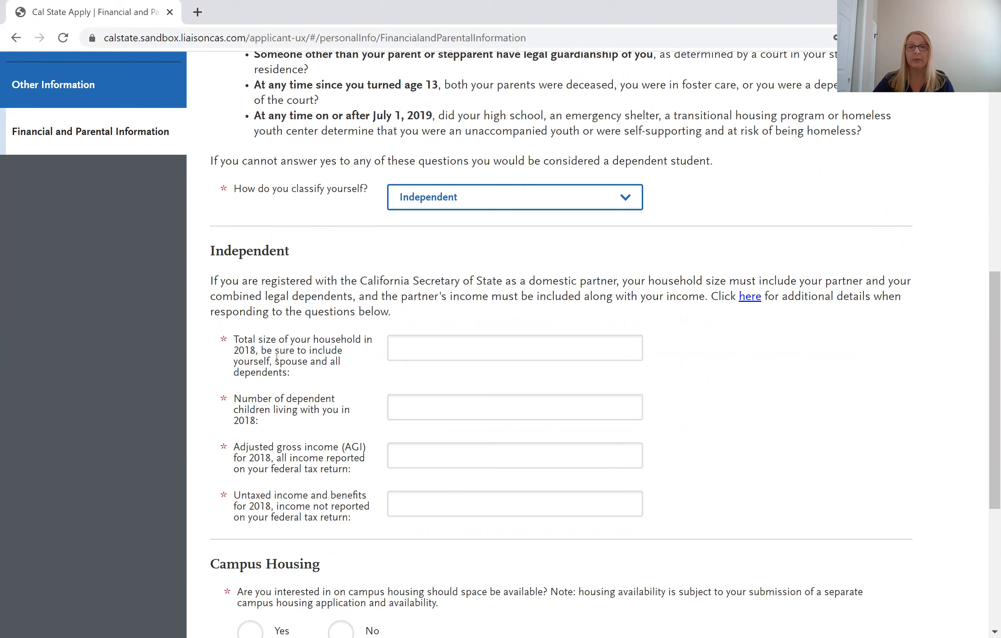
Change the student classification to Dependent and review the rest of the section.
left_click(473, 194)
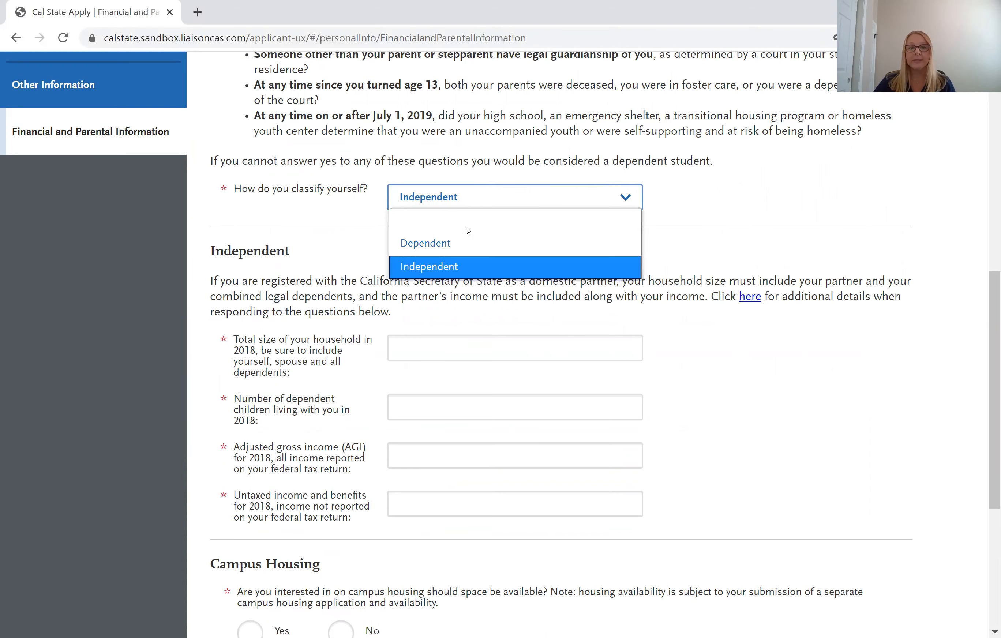
left_click(463, 243)
scroll(403, 262, "down", 2)
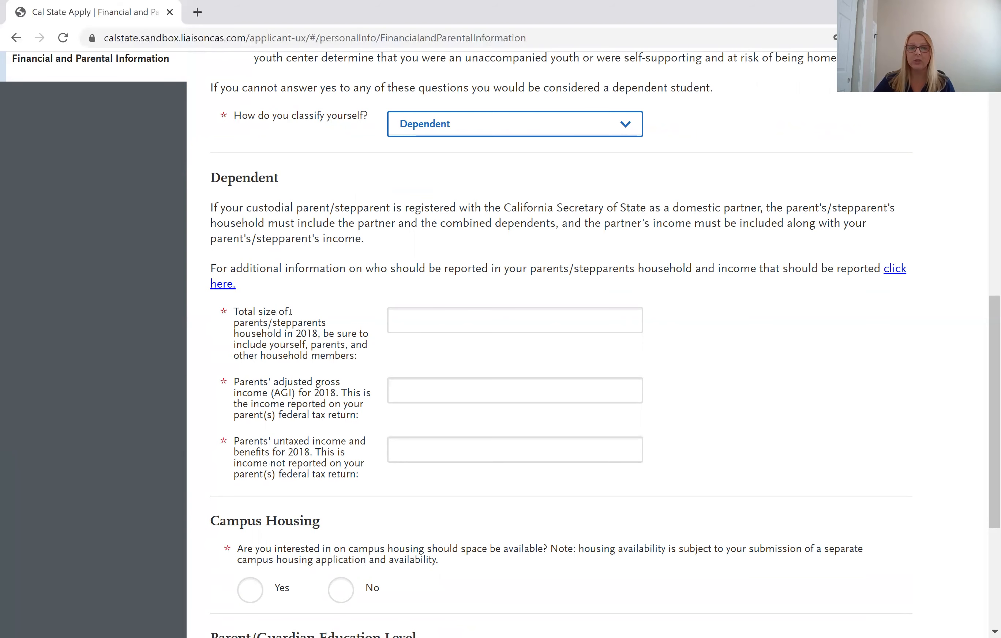
scroll(324, 414, "down", 2)
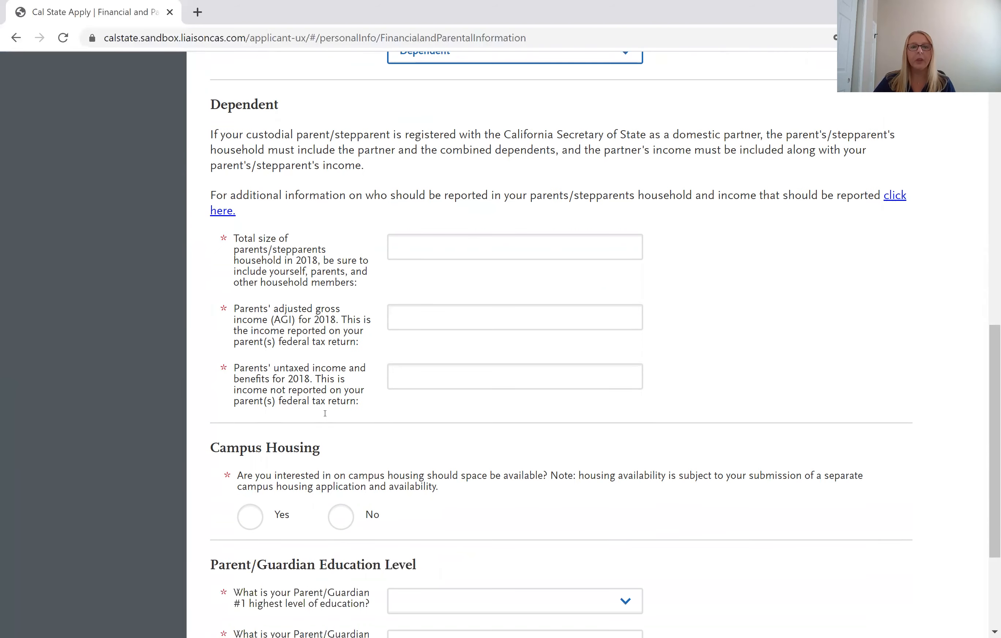
scroll(324, 409, "down", 2)
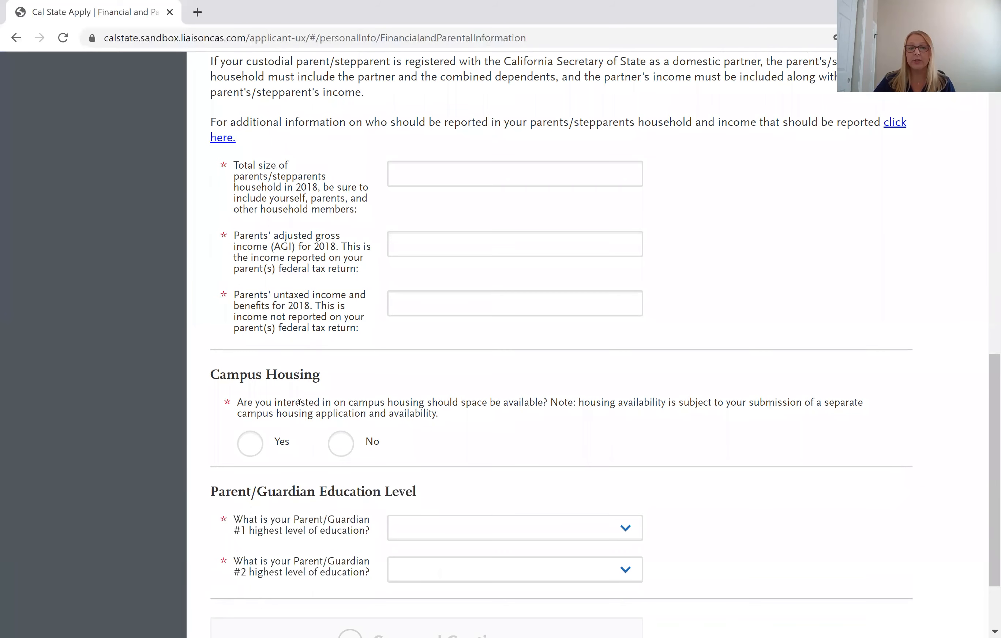
scroll(299, 403, "down", 2)
scroll(299, 404, "down", 1)
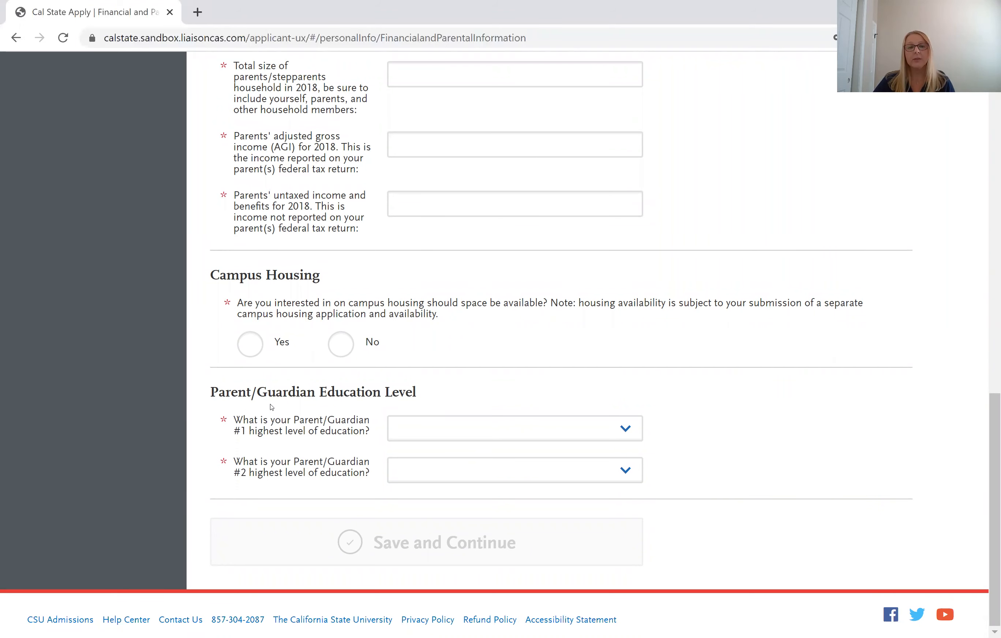
scroll(271, 407, "up", 8)
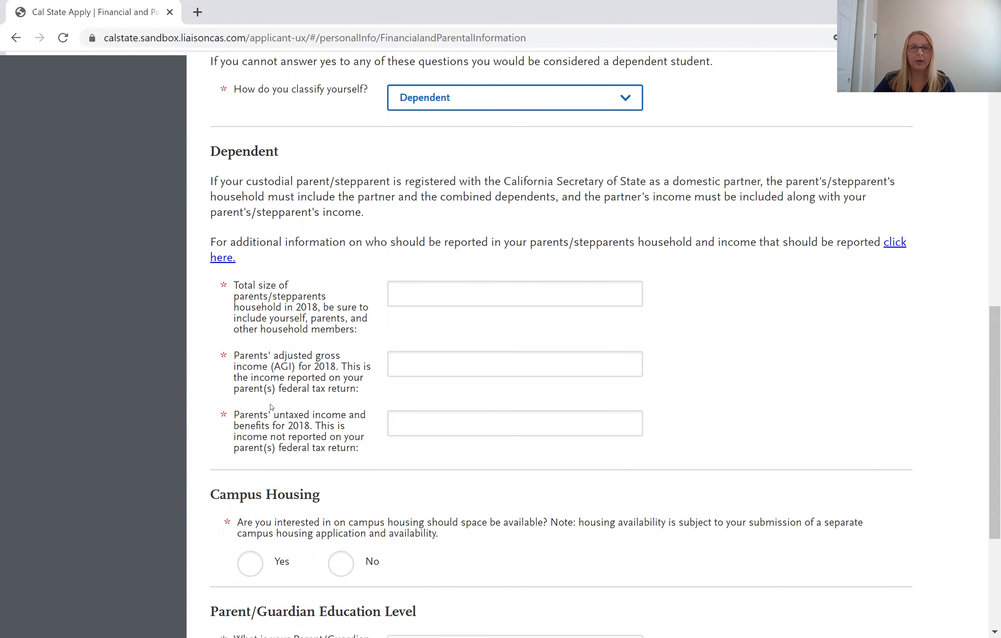
scroll(271, 406, "up", 3)
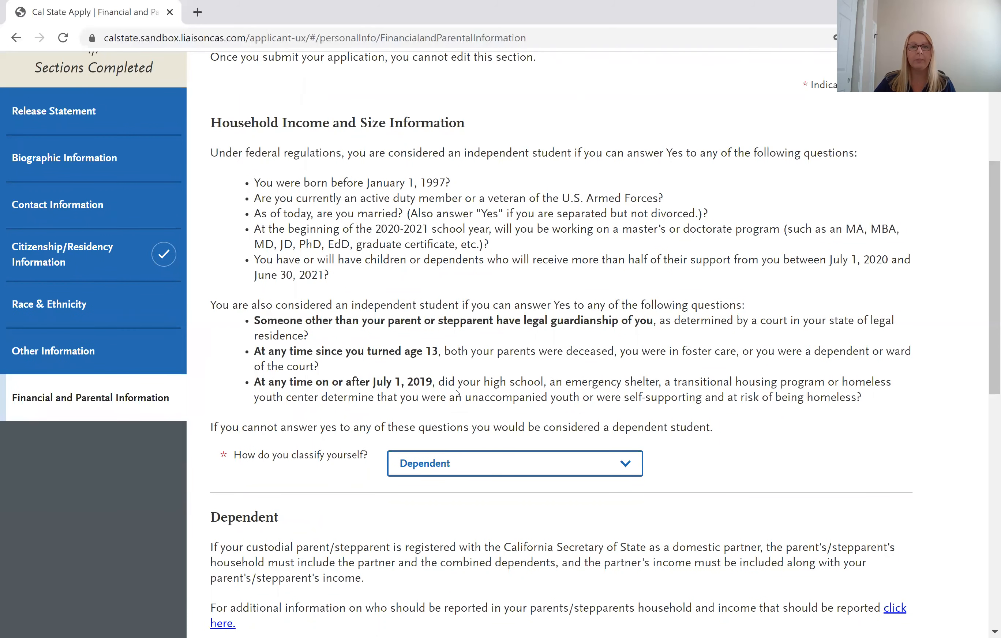
scroll(457, 395, "up", 5)
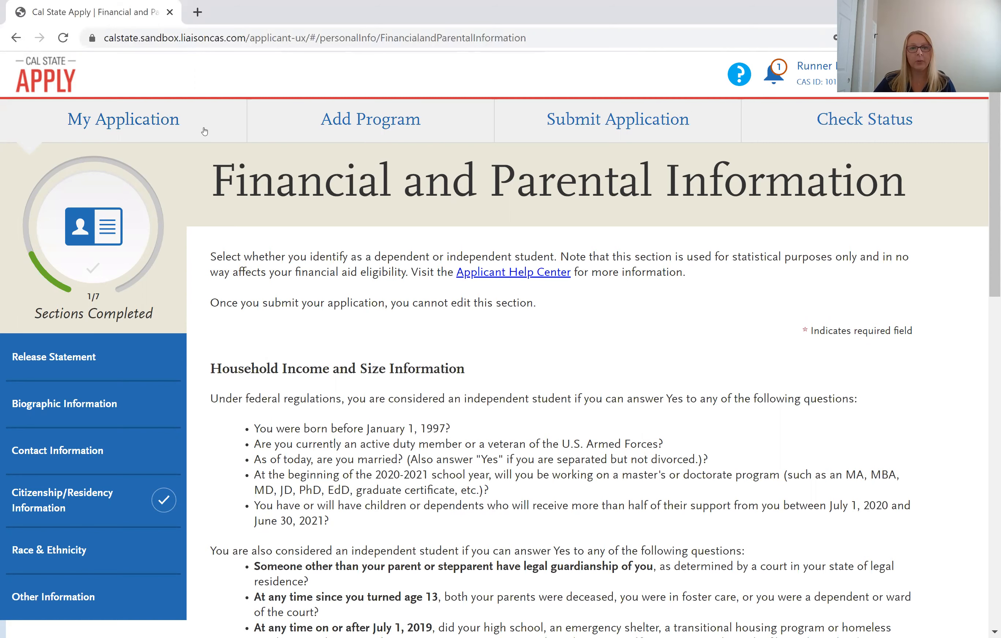
Go from My Application through the Academic History tile to the Colleges Attended page.
left_click(154, 121)
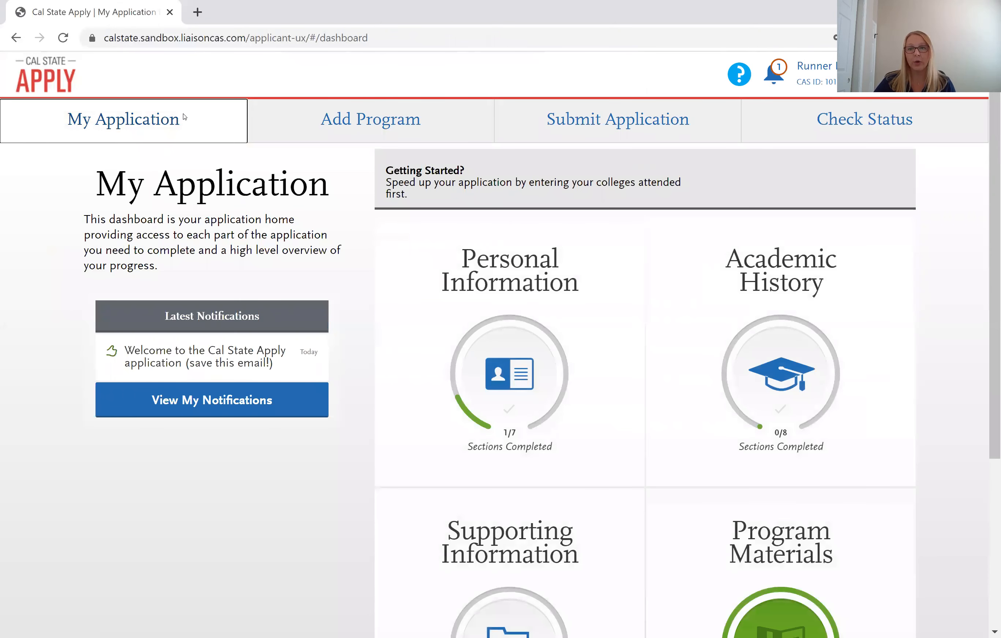
left_click(728, 268)
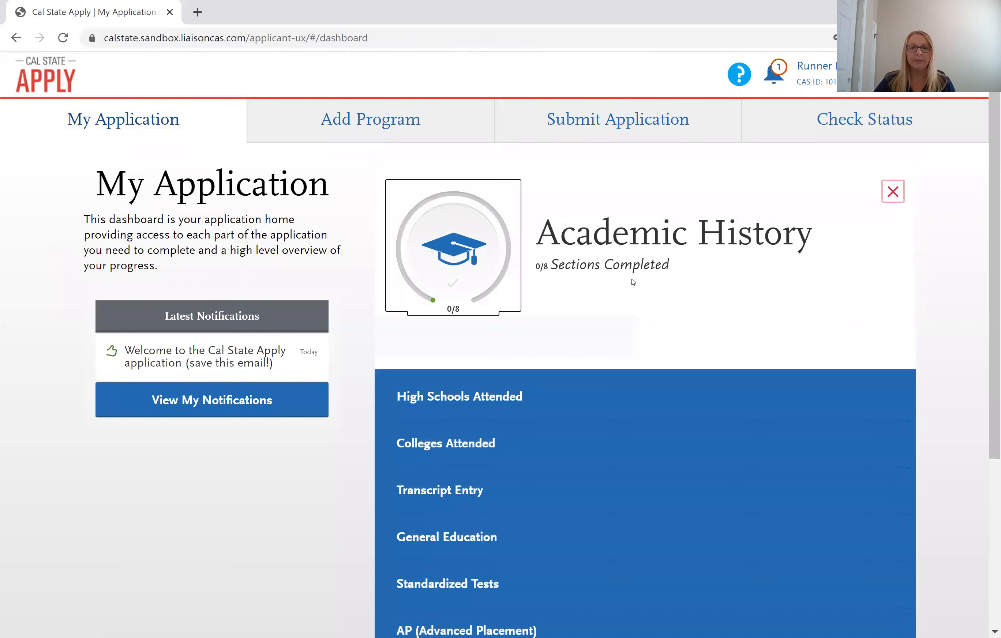
scroll(630, 283, "down", 3)
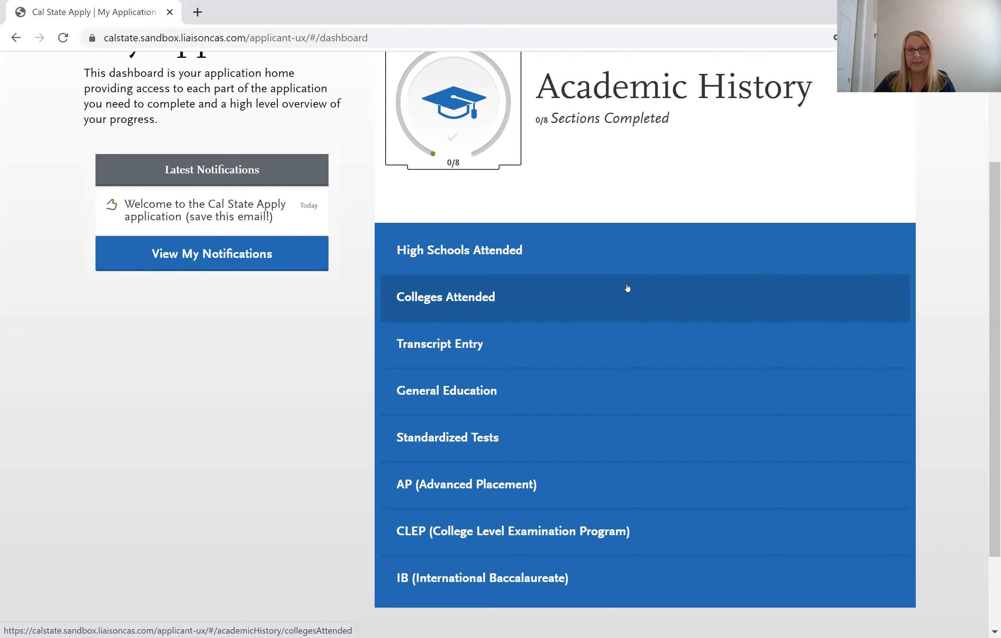
left_click(566, 296)
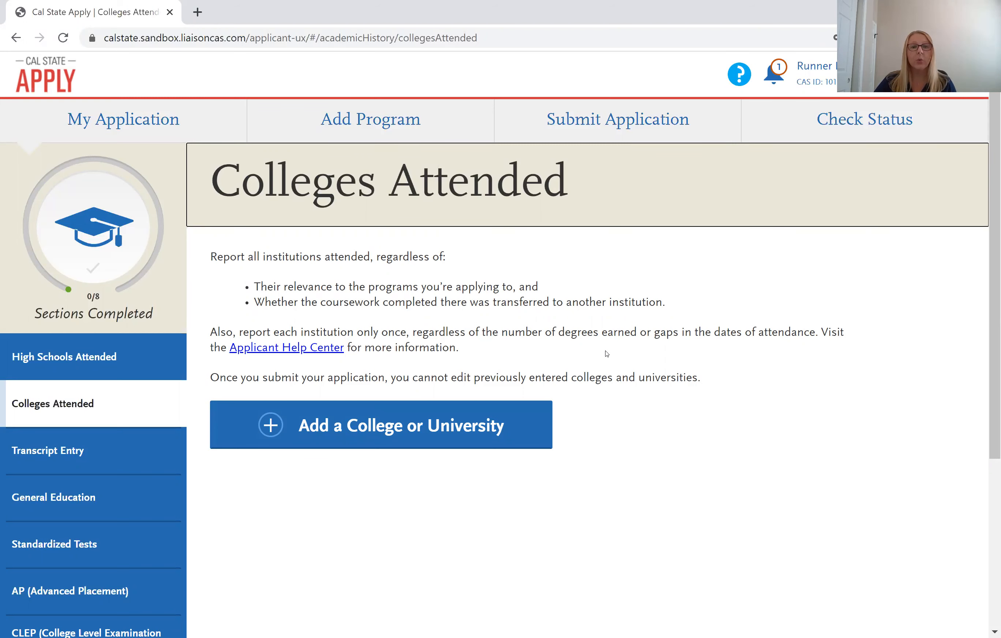
scroll(607, 353, "down", 2)
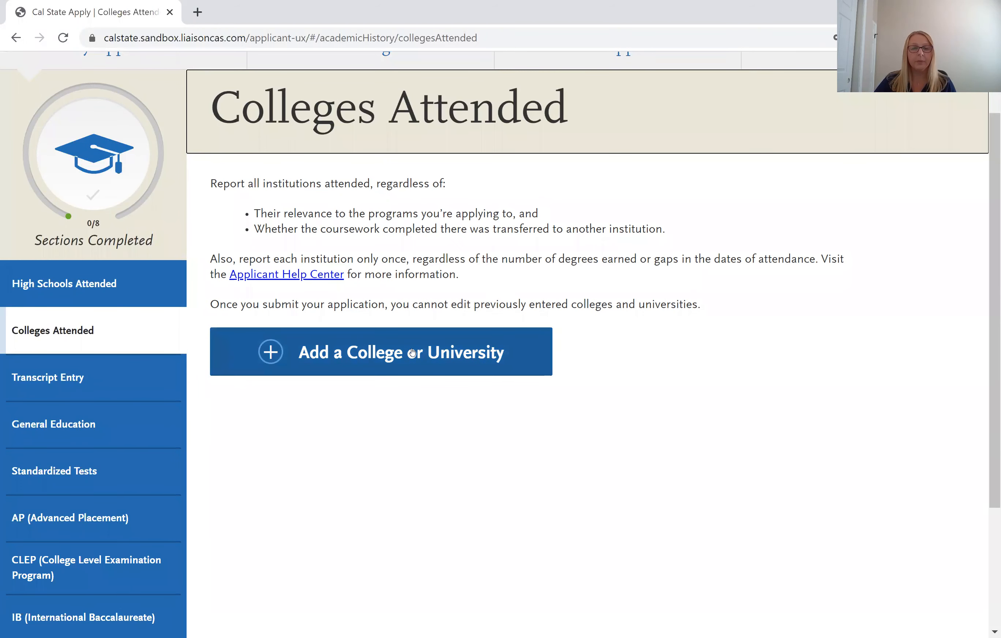
Add a college entry for BAKERSFIELD COLLEGE, found by searching 'bakersf'.
left_click(412, 353)
left_click(410, 430)
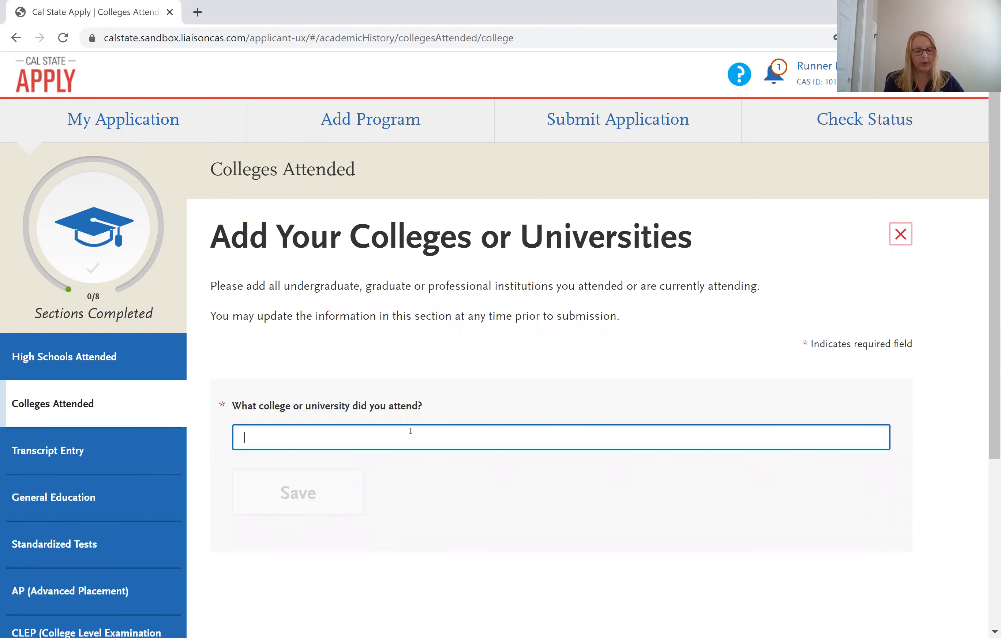
type("bakersf")
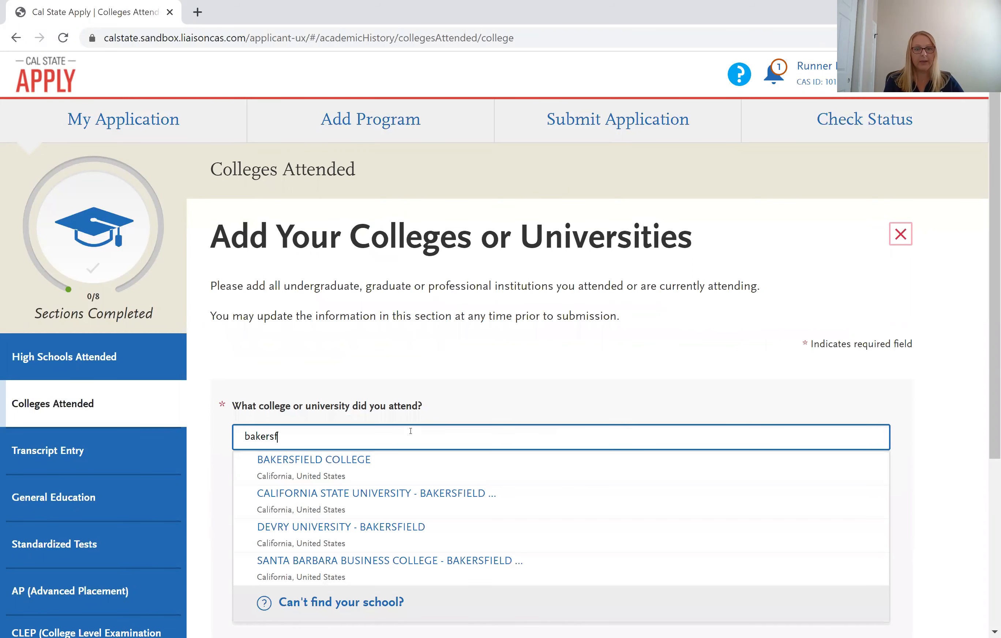
left_click(369, 461)
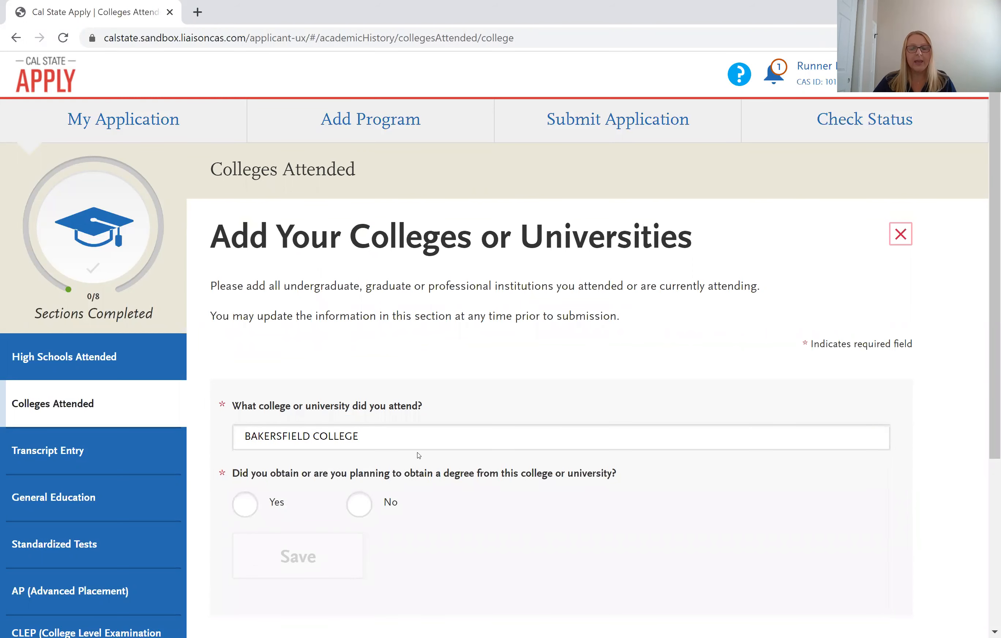
scroll(416, 454, "down", 3)
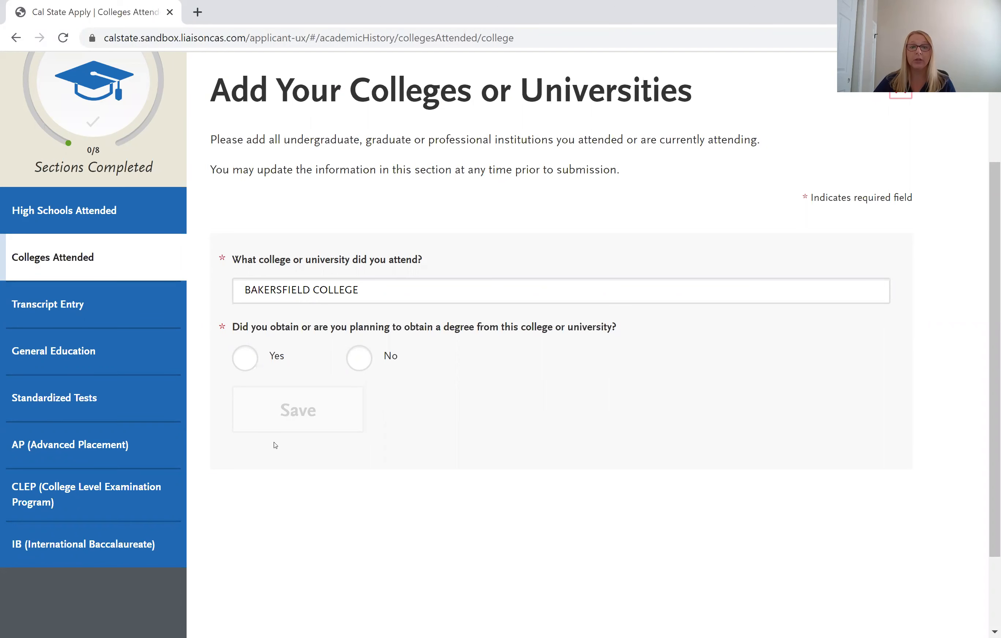
Indicate a degree is being pursued at Bakersfield College and mark it In Progress.
left_click(246, 359)
scroll(248, 367, "down", 3)
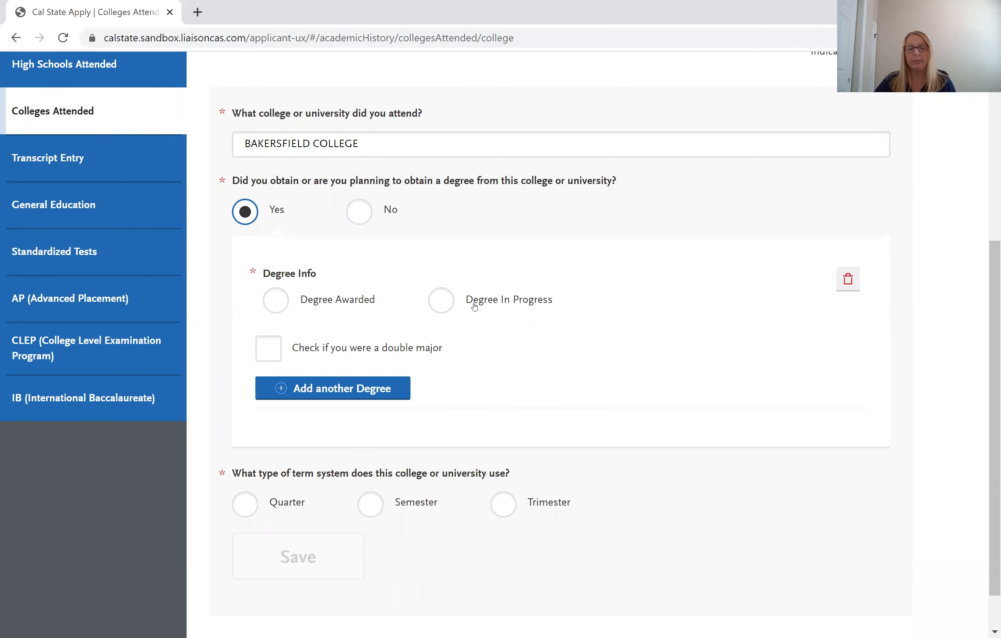
left_click(439, 306)
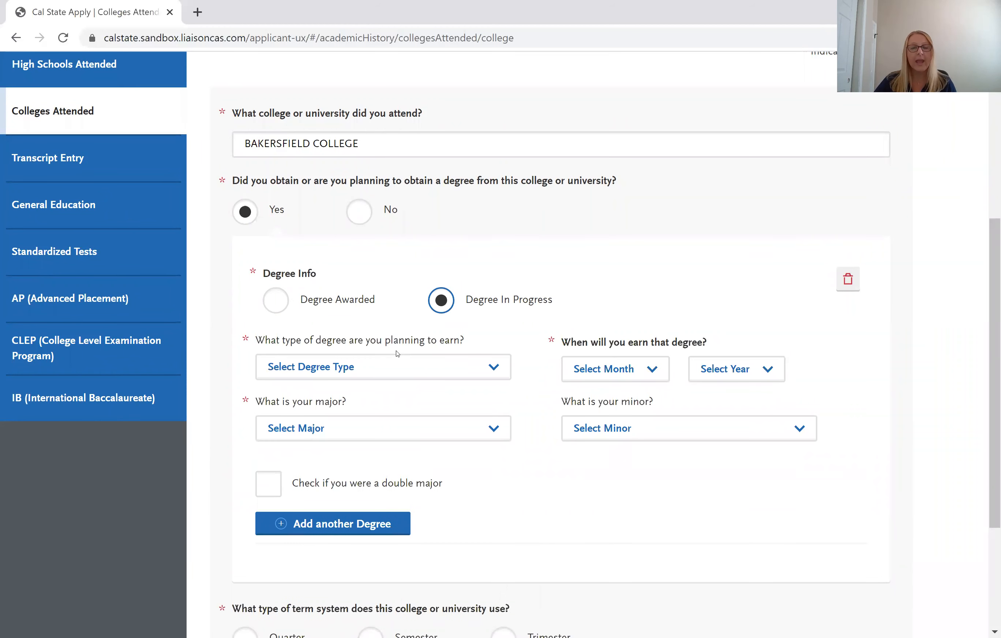
left_click(396, 364)
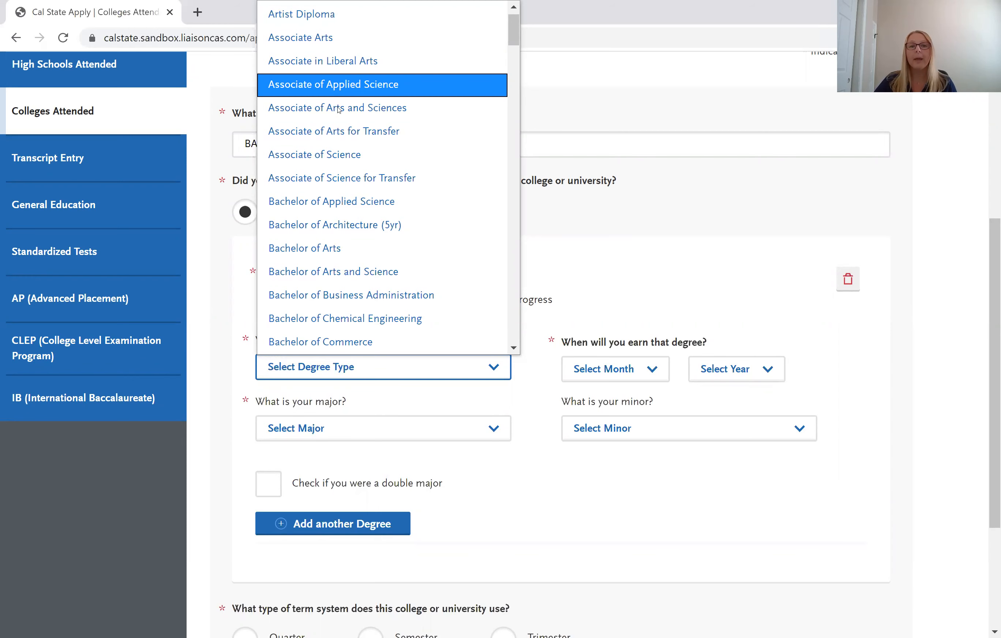
Choose Associate of Science for Transfer as degree type and Business Administration as major.
left_click(353, 177)
left_click(365, 429)
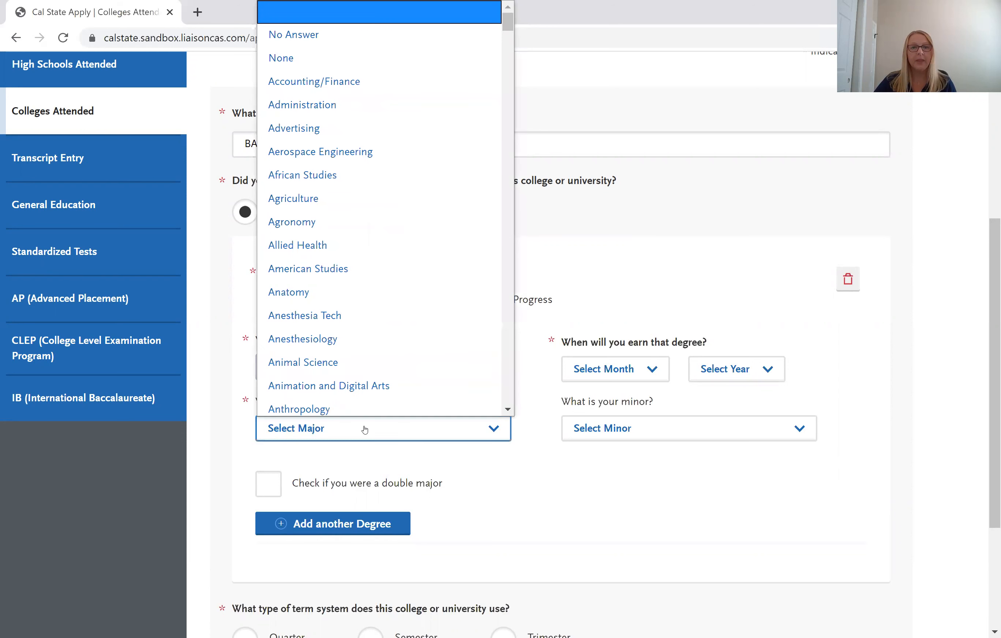
scroll(342, 287, "down", 15)
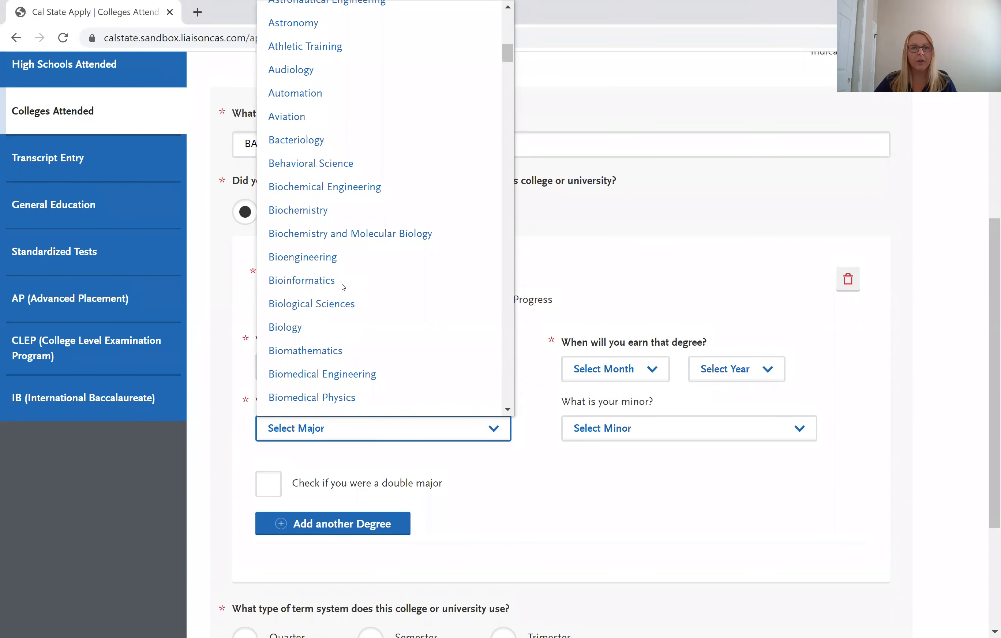
scroll(342, 287, "down", 3)
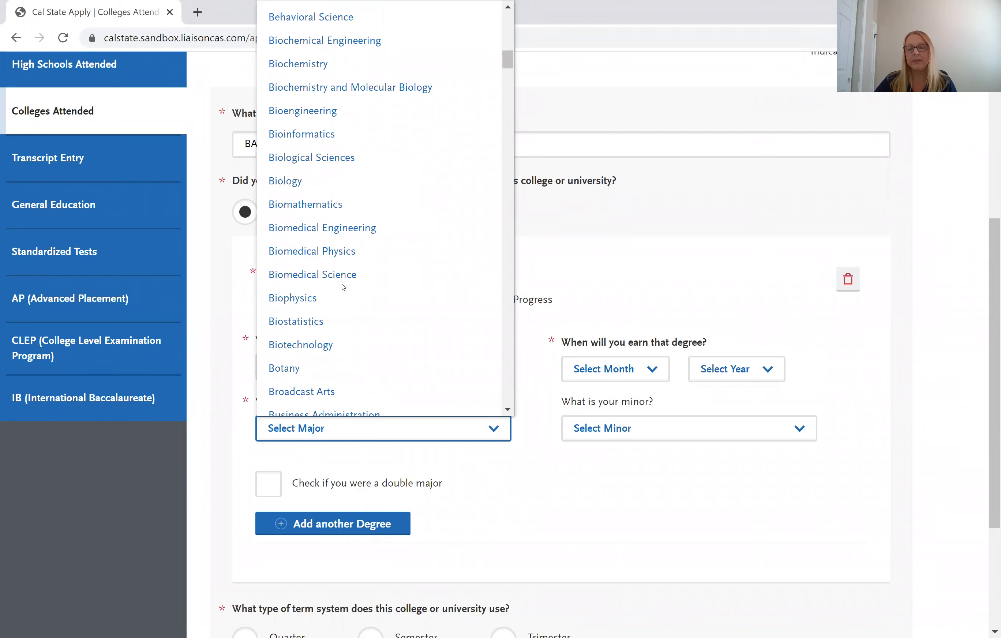
scroll(343, 287, "down", 6)
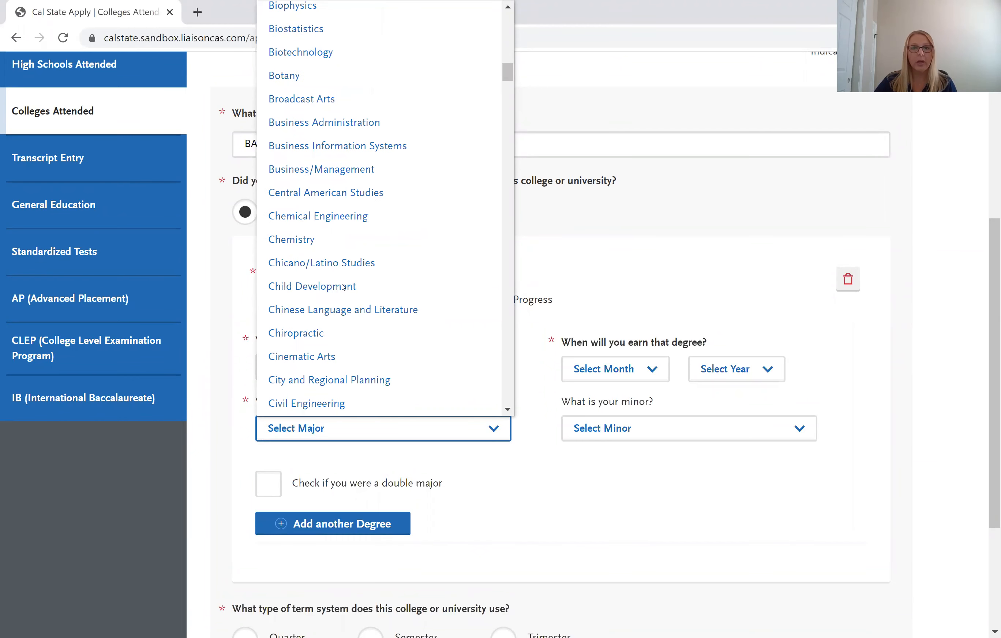
left_click(332, 128)
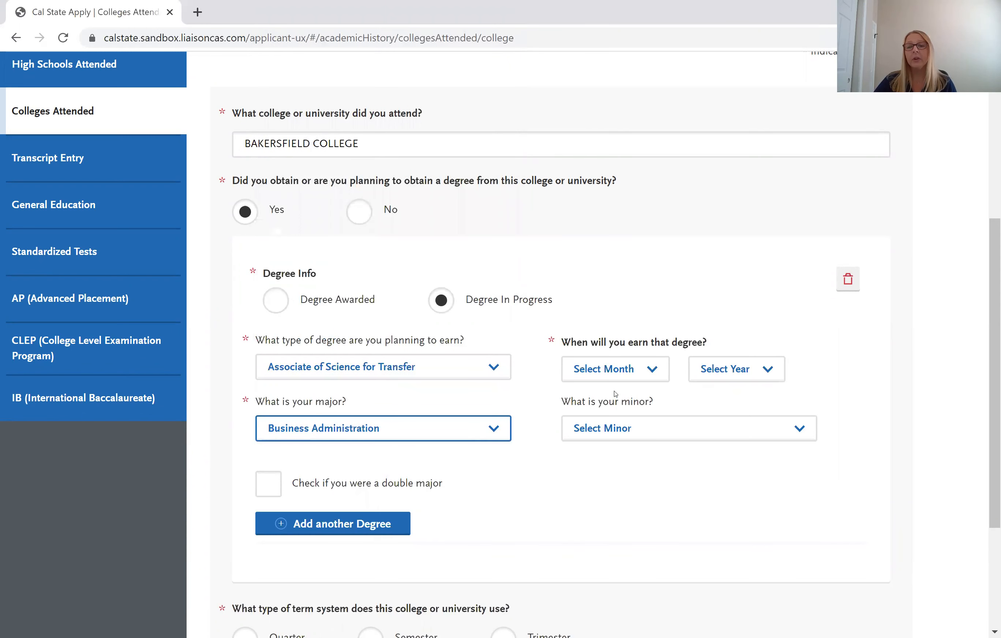
Set the expected degree completion date to December 2020.
left_click(630, 370)
left_click(626, 348)
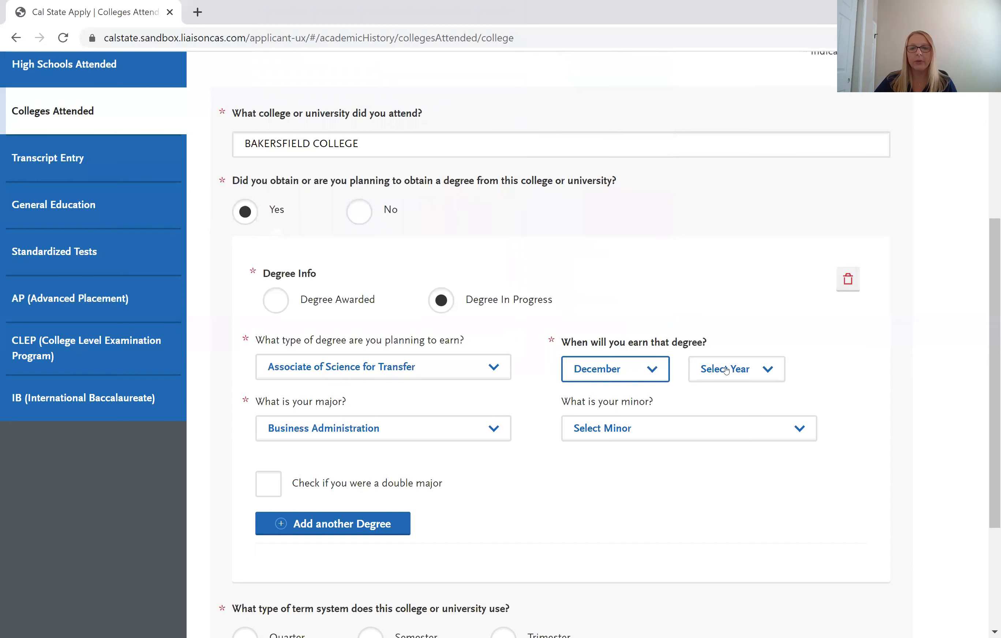
left_click(726, 370)
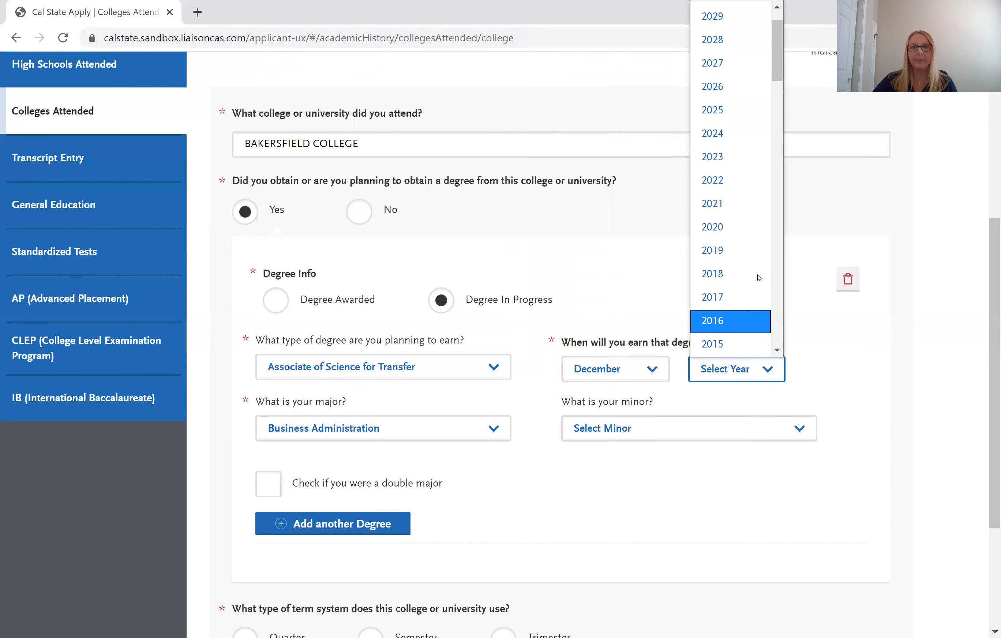
left_click(749, 225)
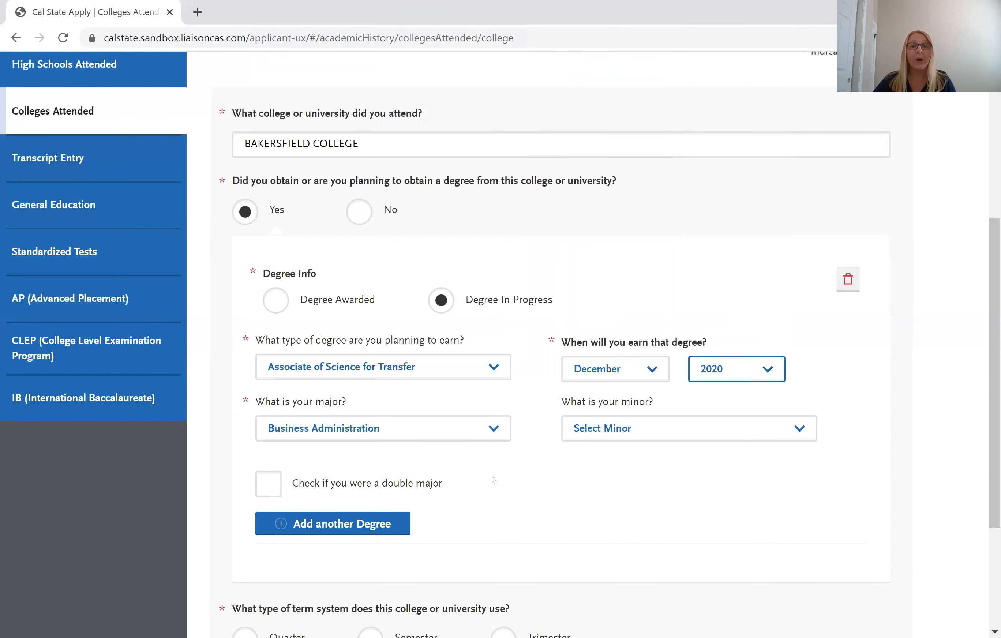
scroll(494, 479, "down", 2)
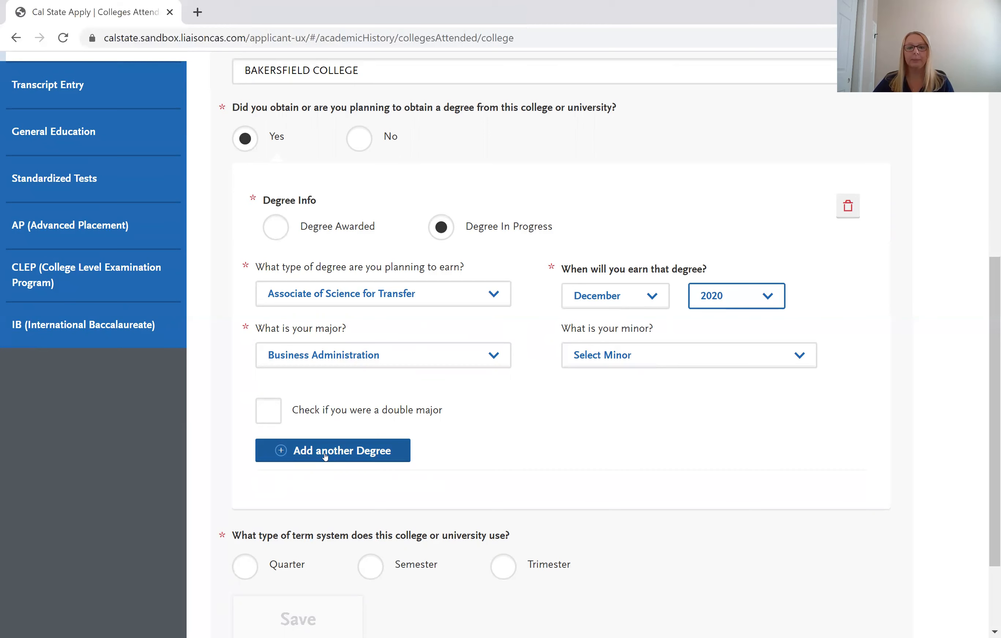
Mark Bakersfield College as a semester-system school that is still being attended.
scroll(488, 397, "down", 3)
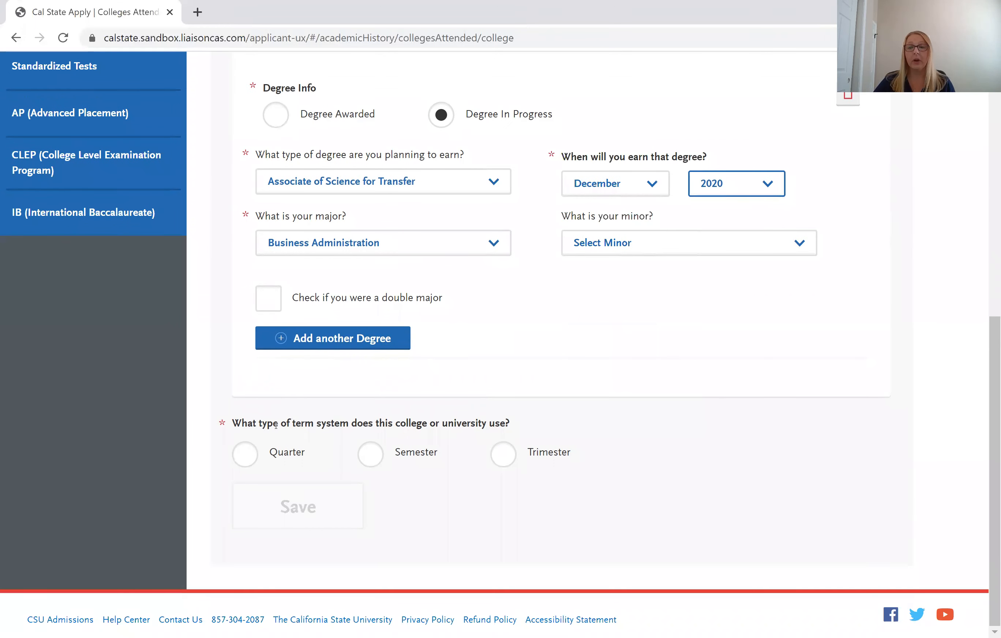
left_click(371, 454)
scroll(374, 445, "down", 2)
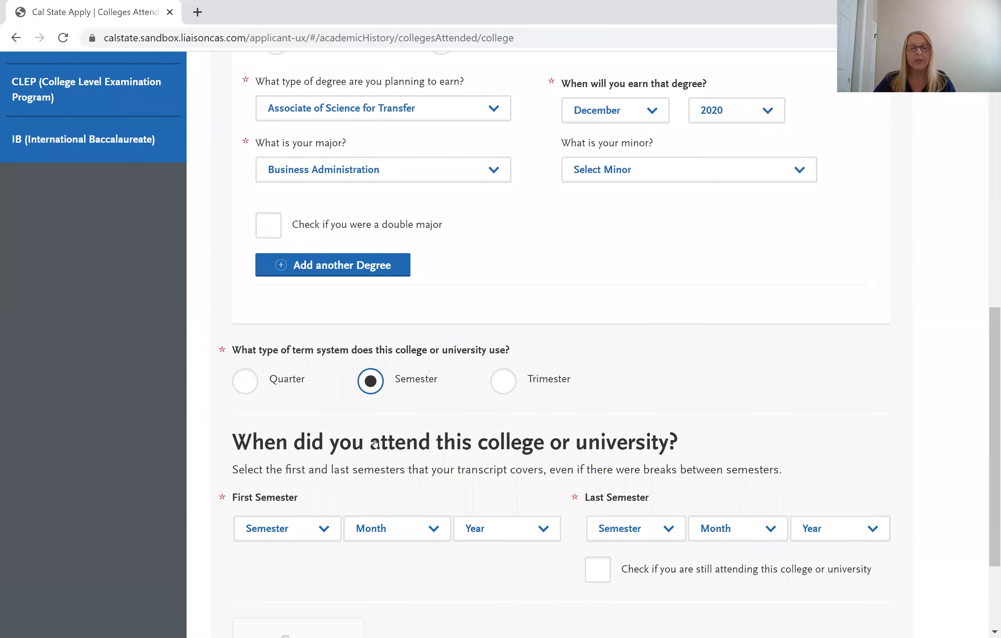
scroll(374, 443, "down", 3)
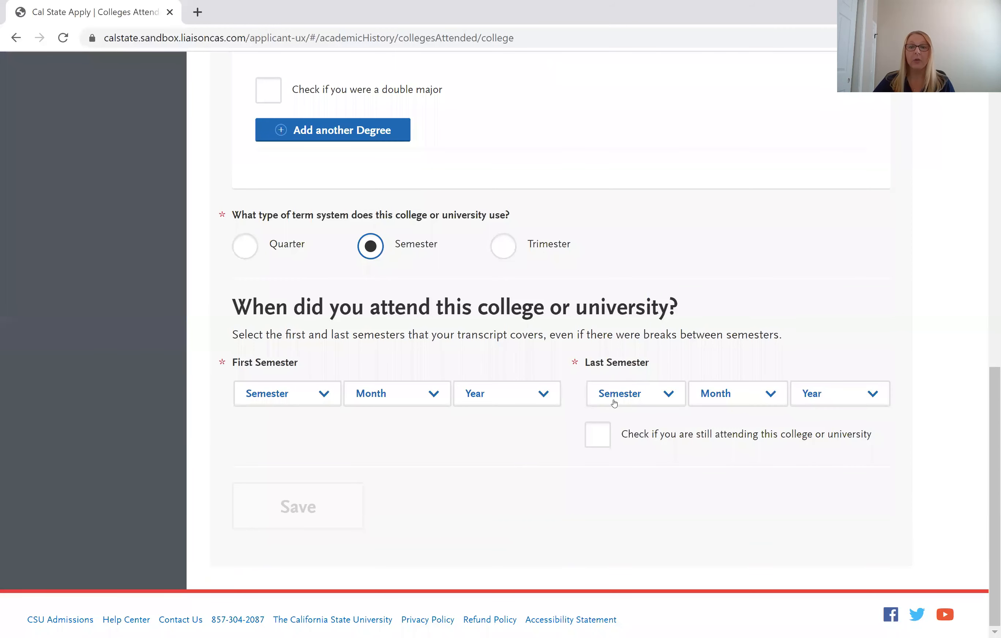
left_click(597, 441)
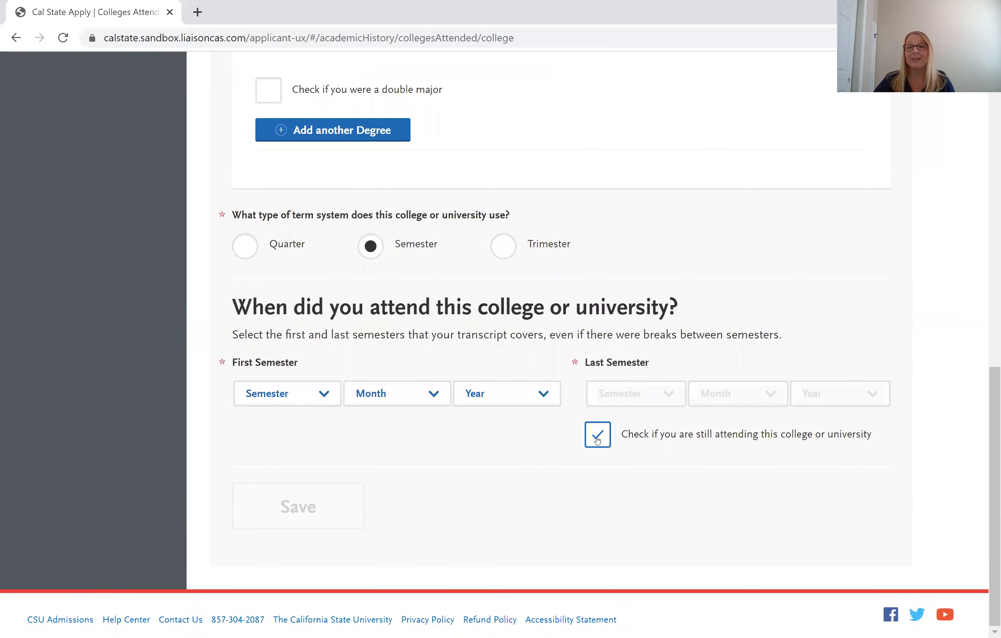
Set the first semester to Fall, August 2018, and save the Bakersfield College entry.
left_click(309, 395)
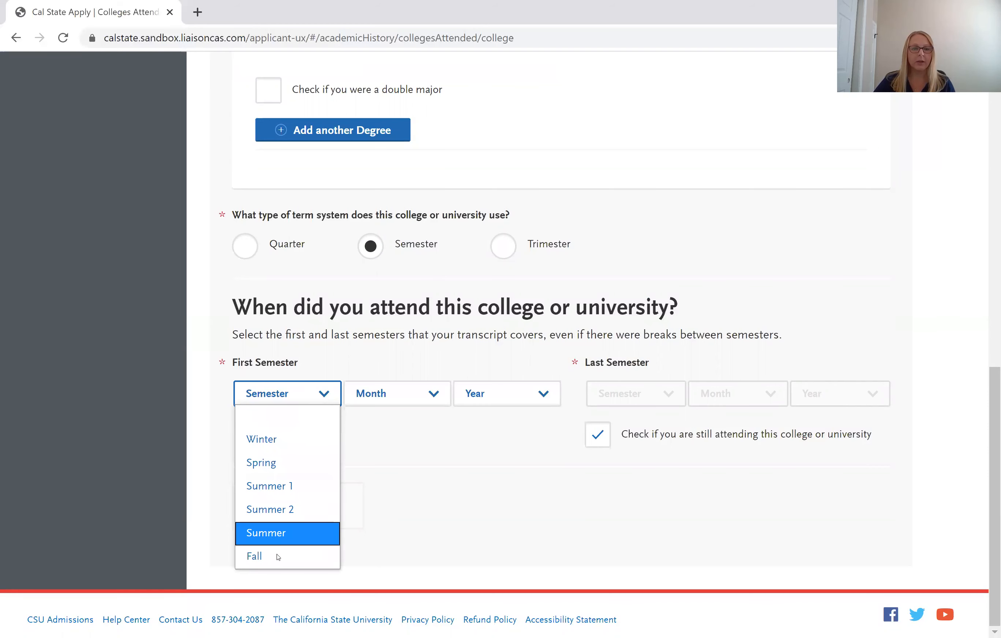
key("Return")
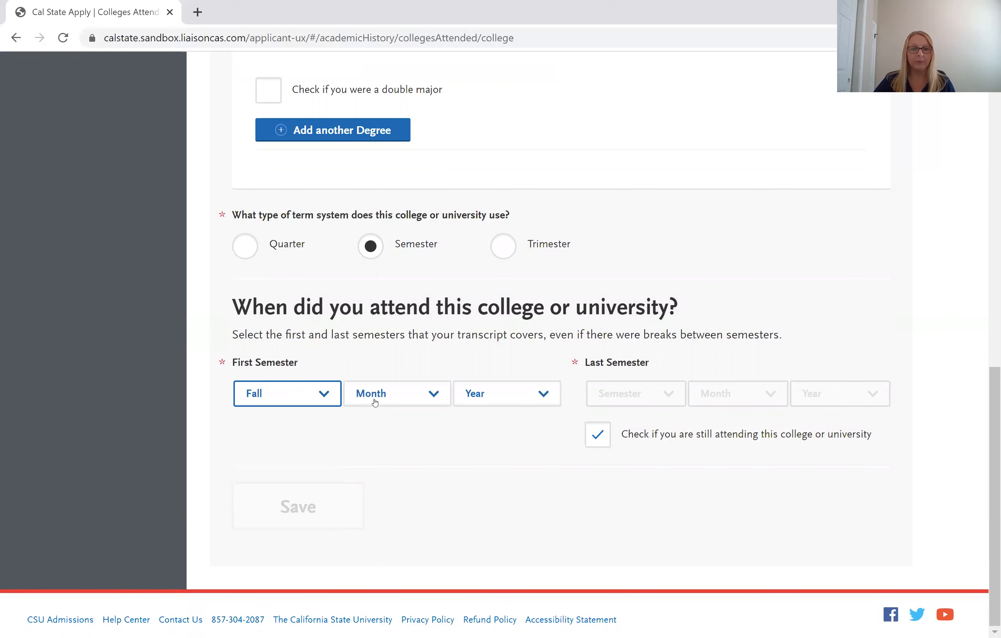
left_click(374, 402)
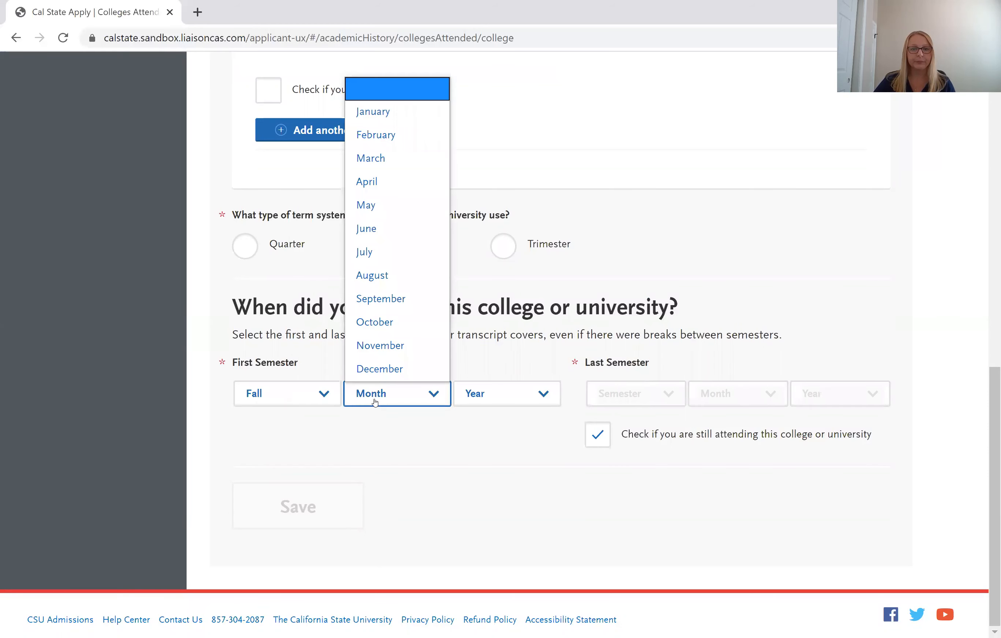
left_click(379, 280)
left_click(480, 392)
scroll(480, 336, "down", 1)
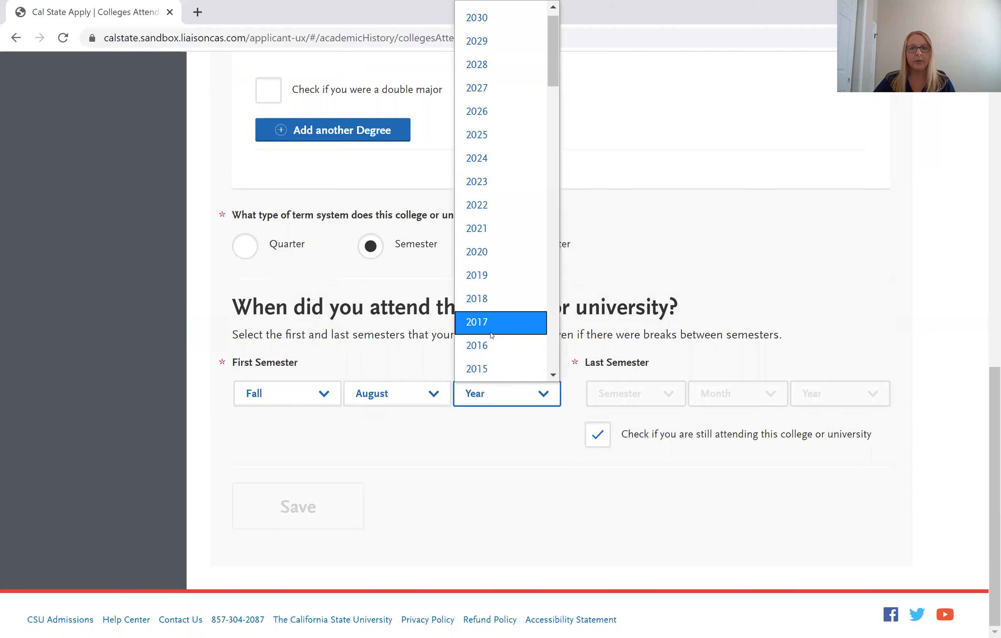
left_click(481, 299)
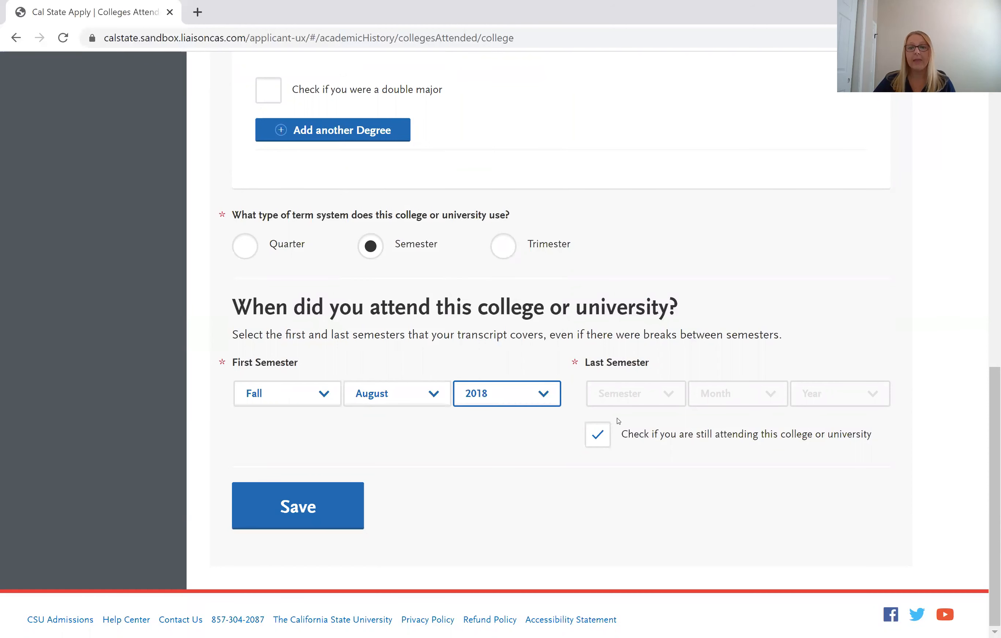
left_click(326, 500)
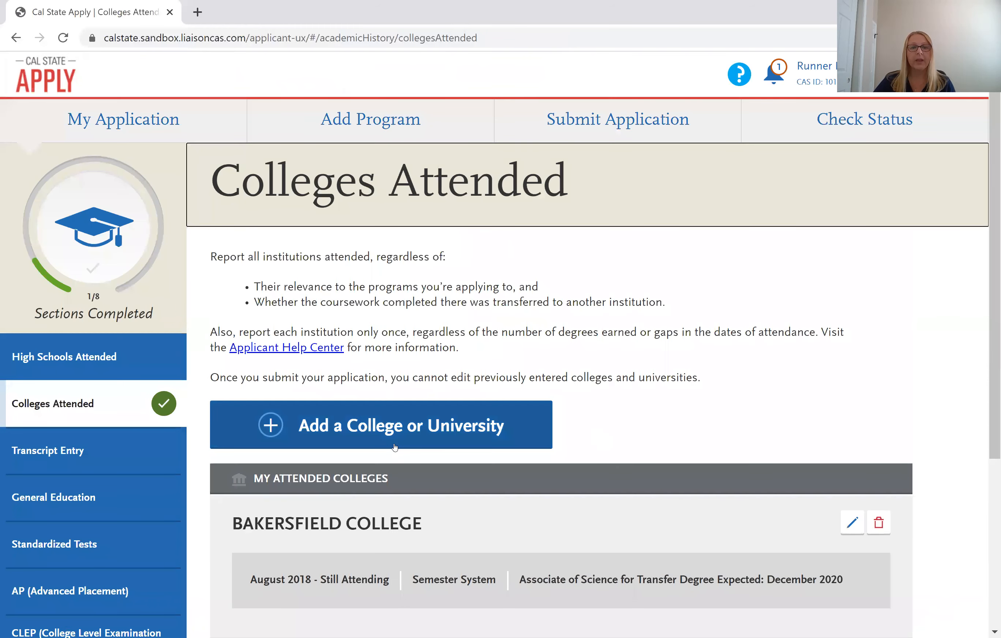
Add a second college entry for PORTERVILLE COLLEGE, found by typing 'porter'.
scroll(394, 444, "down", 1)
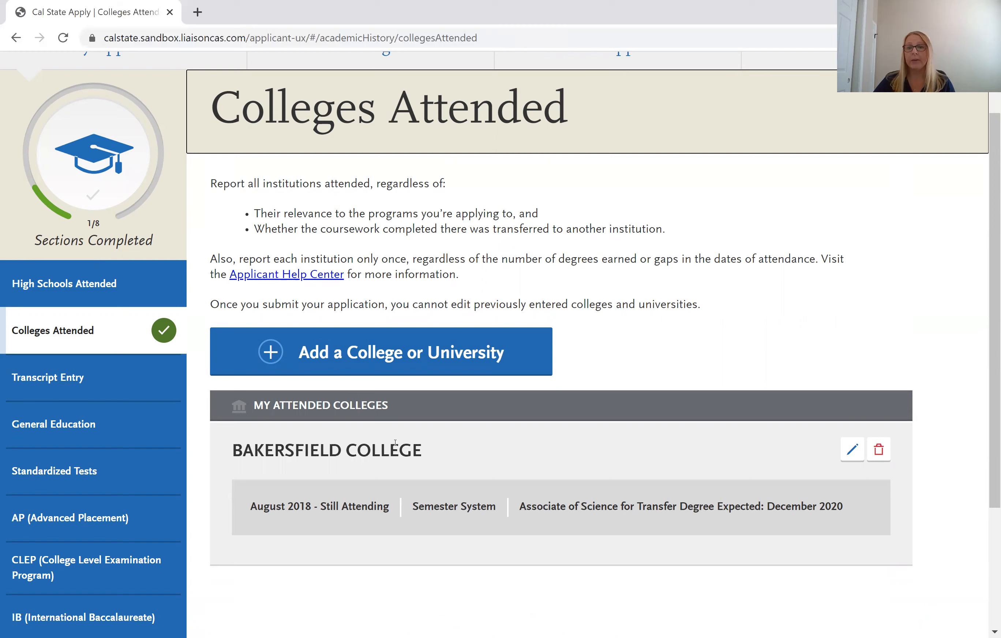
scroll(395, 443, "down", 2)
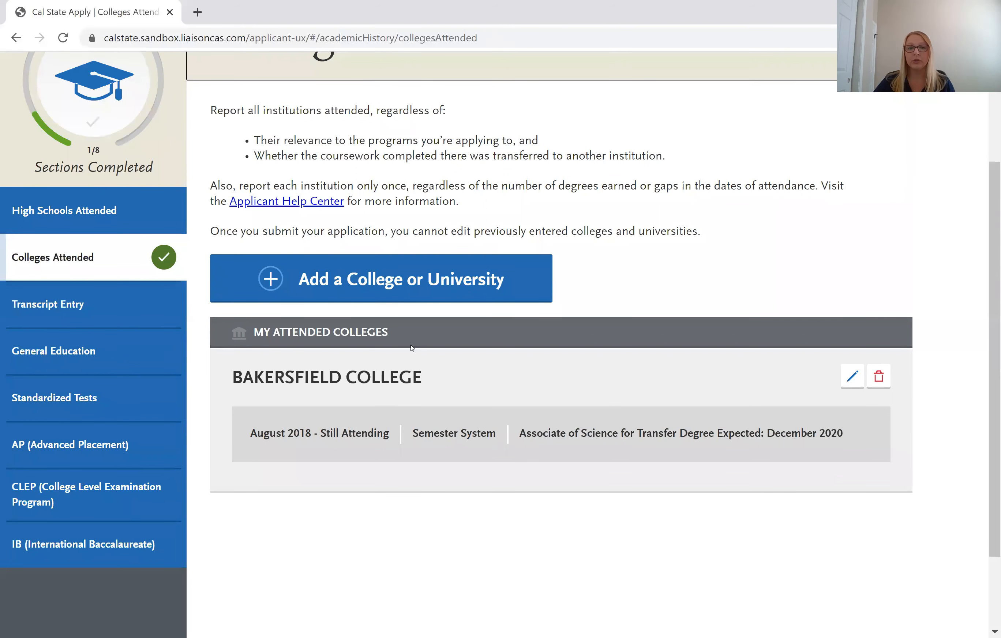
left_click(408, 280)
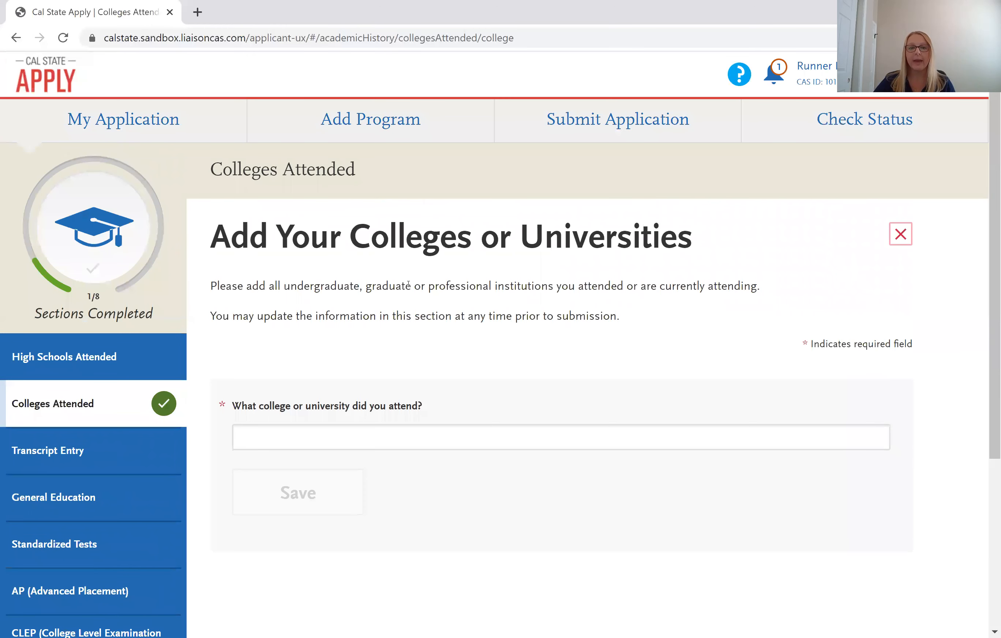
scroll(378, 350, "down", 2)
left_click(377, 362)
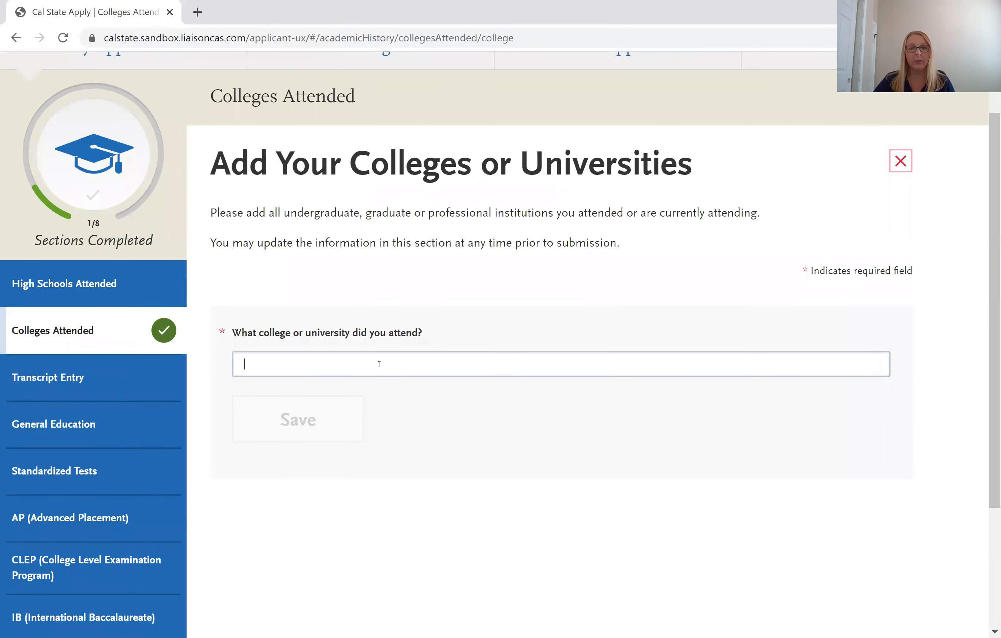
type("porter")
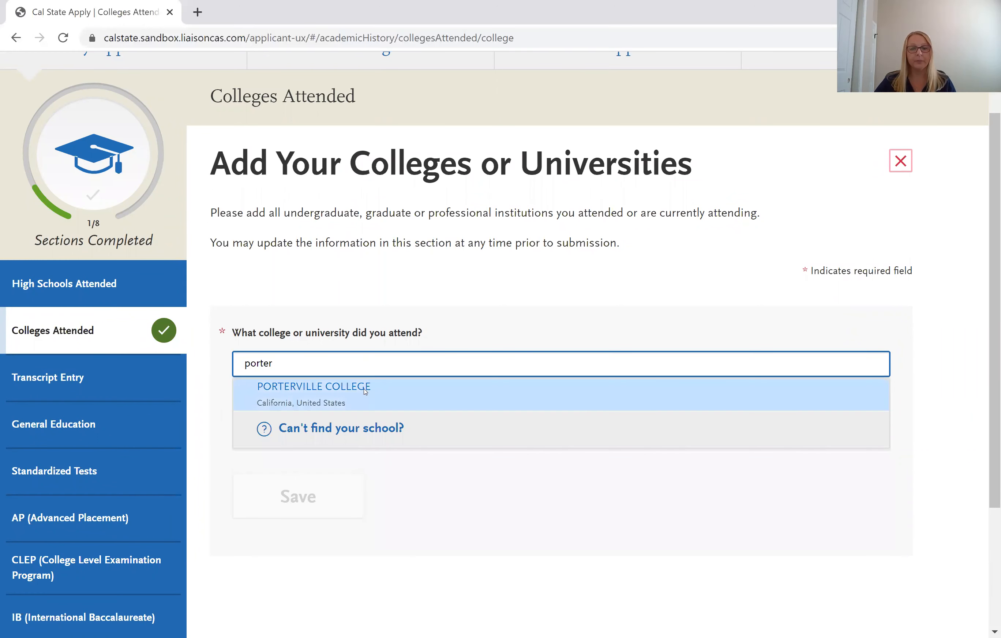
left_click(365, 389)
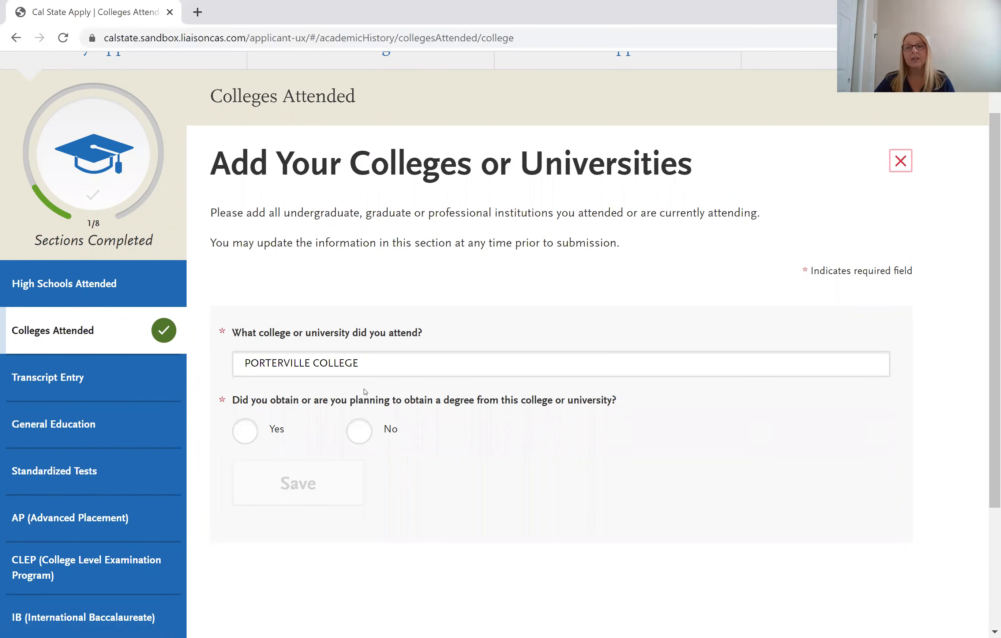
Answer No to pursuing a degree and select the Semester term system.
left_click(359, 430)
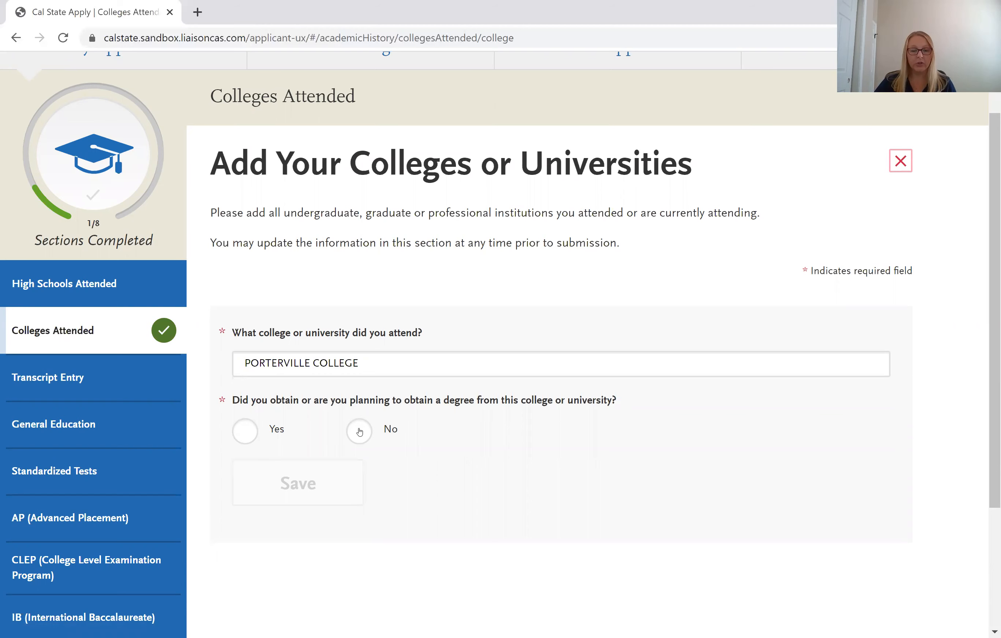
scroll(378, 437, "down", 2)
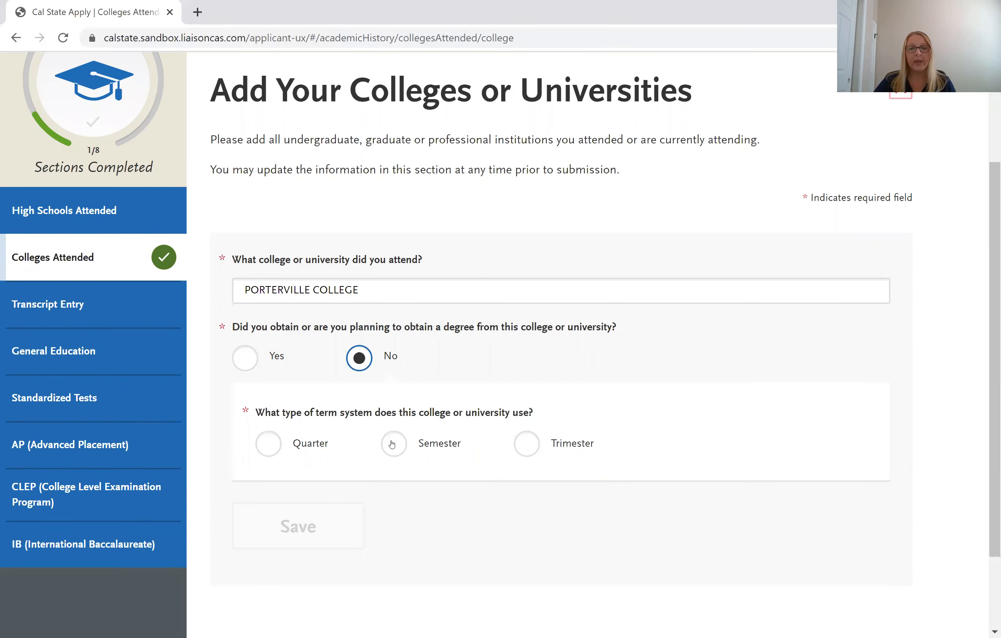
left_click(392, 444)
Set Porterville College's first semester to Spring, January 2019.
scroll(392, 443, "down", 5)
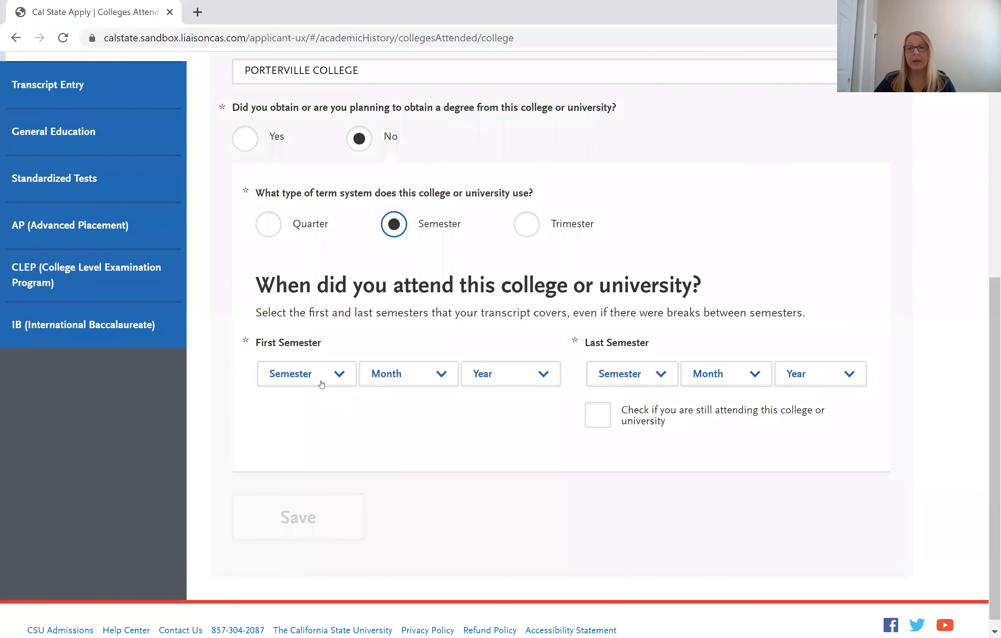
left_click(321, 383)
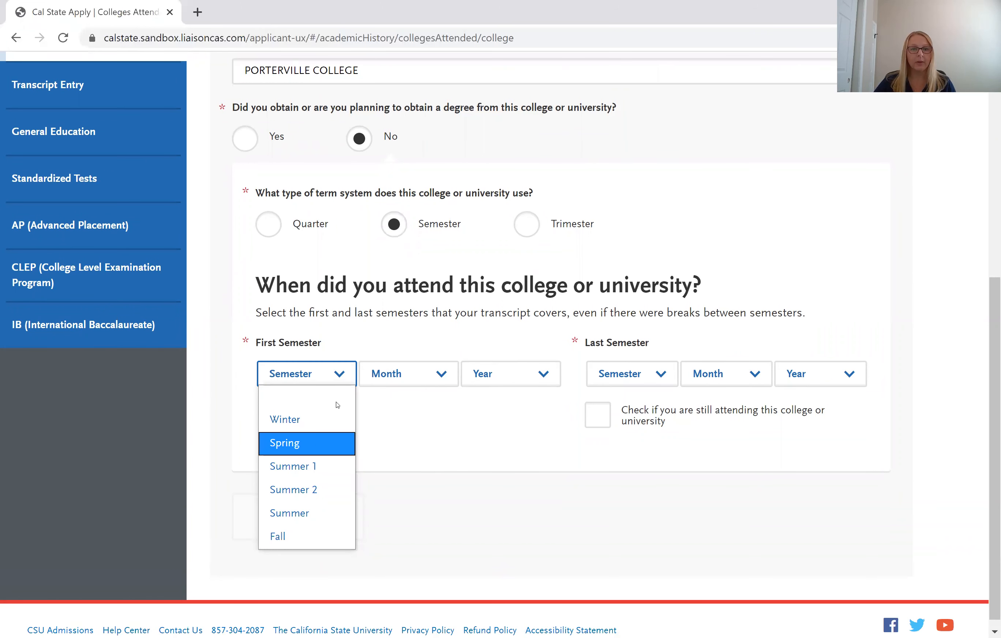
left_click(312, 441)
left_click(392, 375)
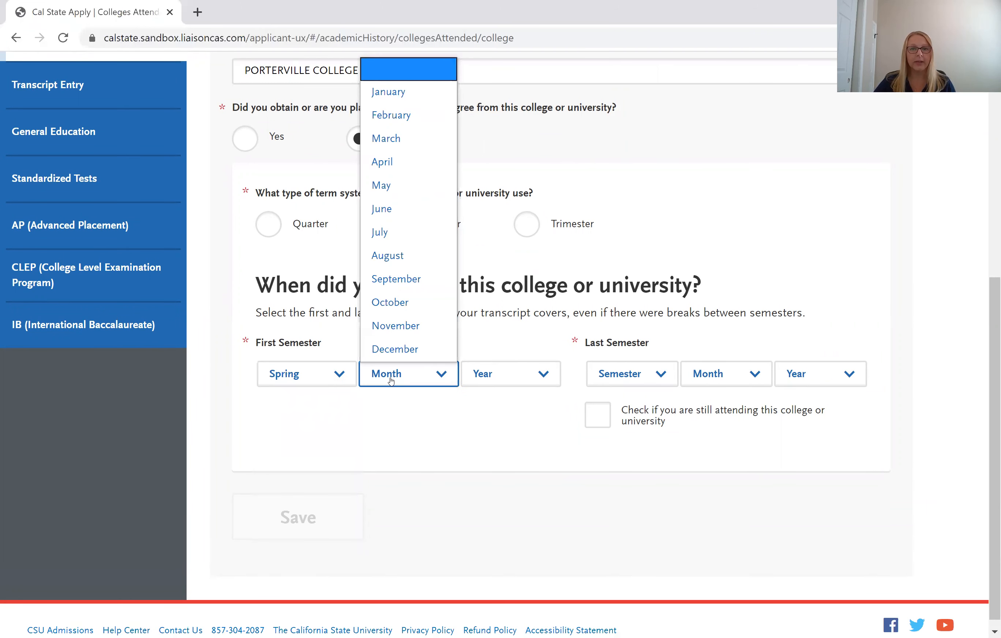
left_click(396, 100)
left_click(506, 368)
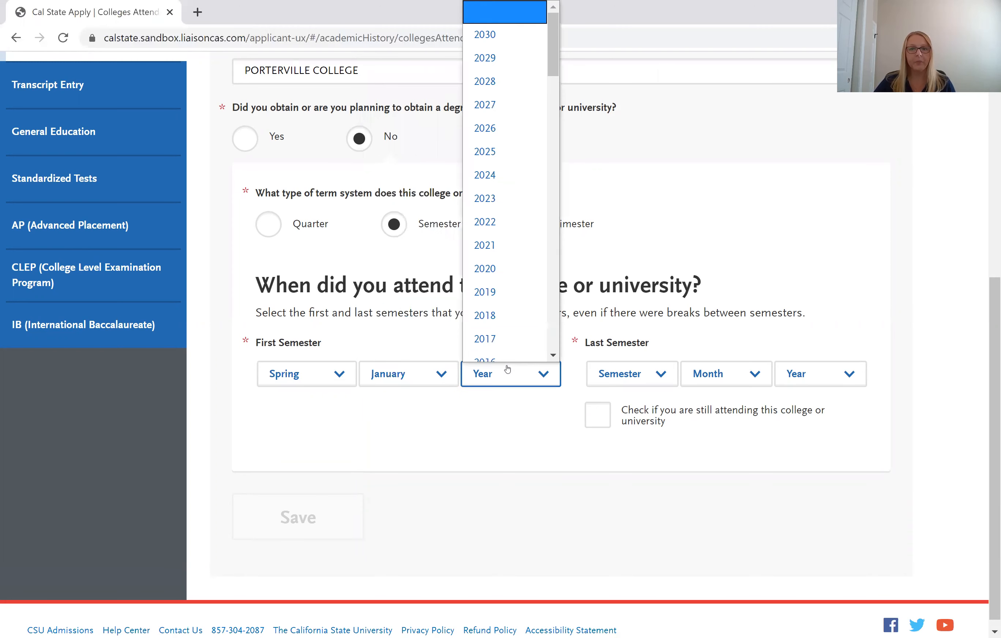
scroll(485, 356, "down", 1)
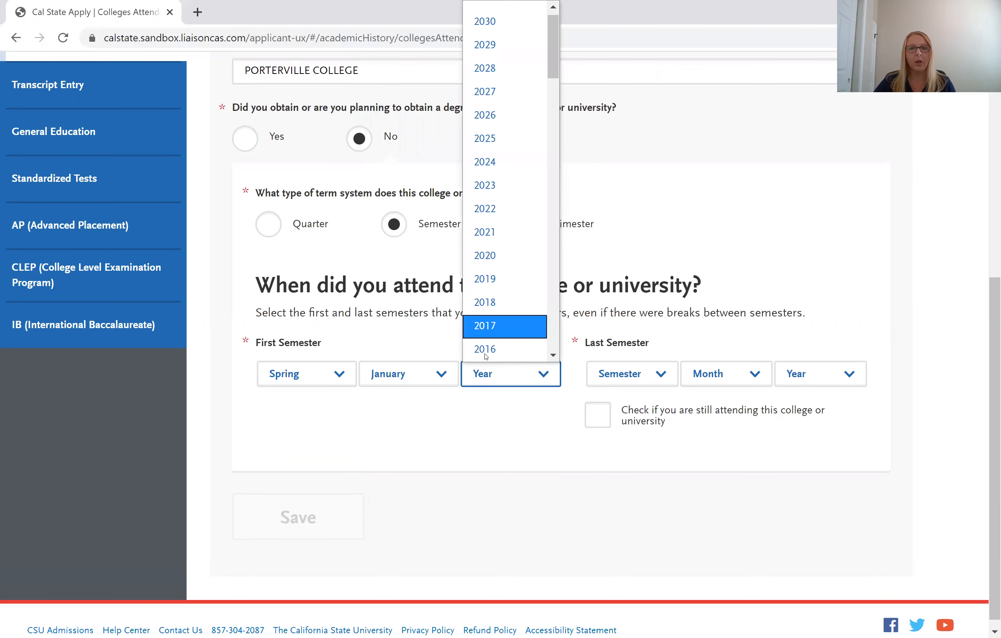
left_click(508, 288)
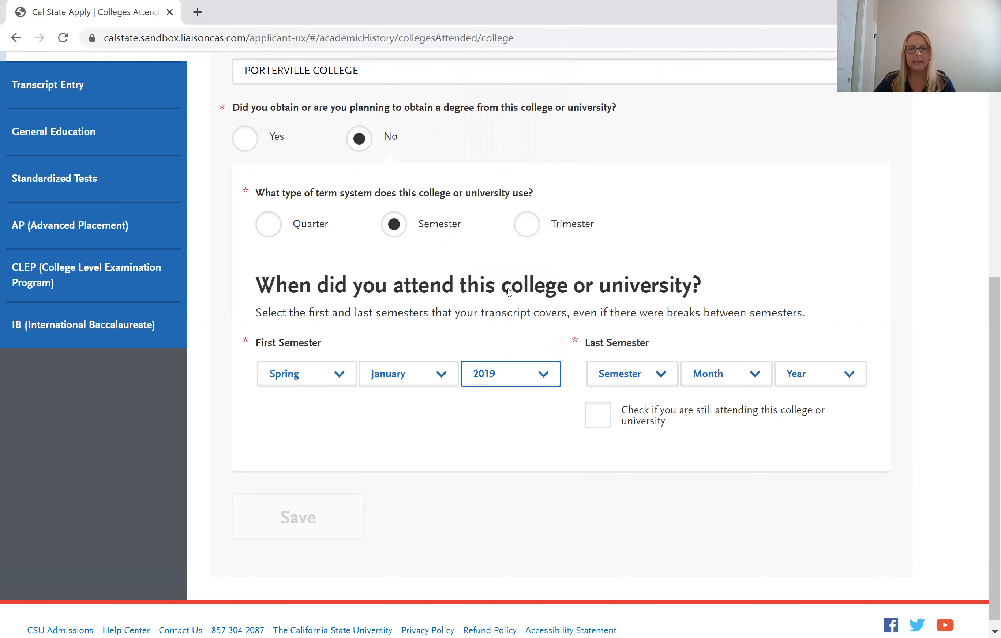
Set the last semester to Spring, May 2019, and save the Porterville entry.
left_click(621, 375)
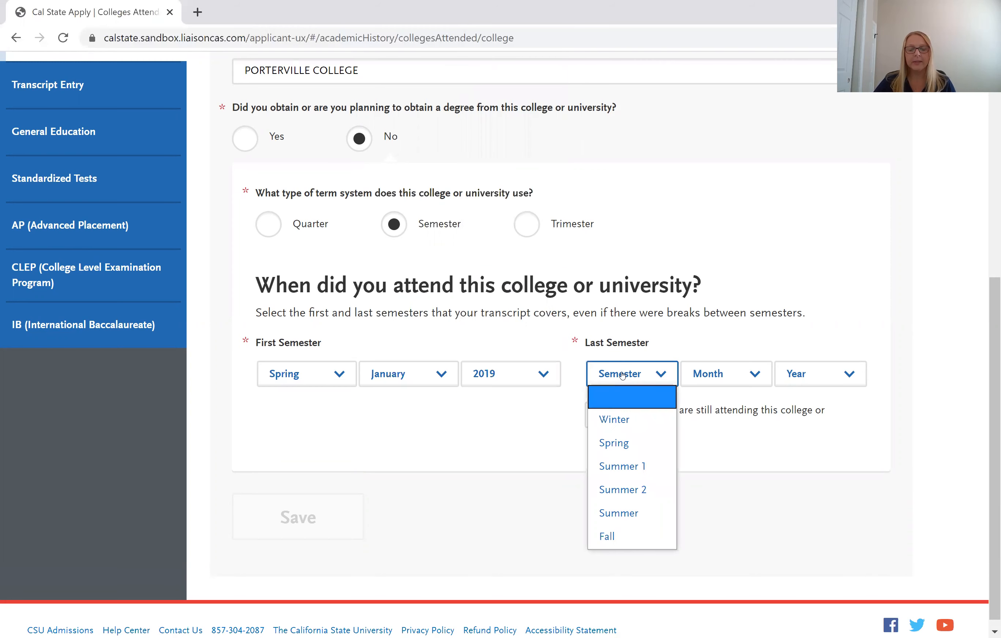
left_click(620, 443)
left_click(720, 376)
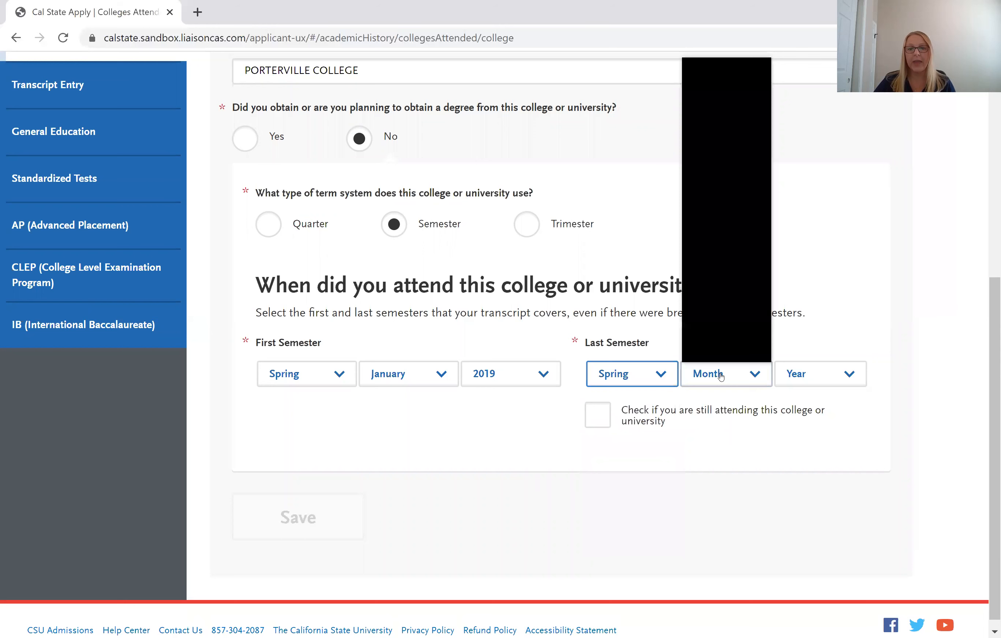
left_click(702, 185)
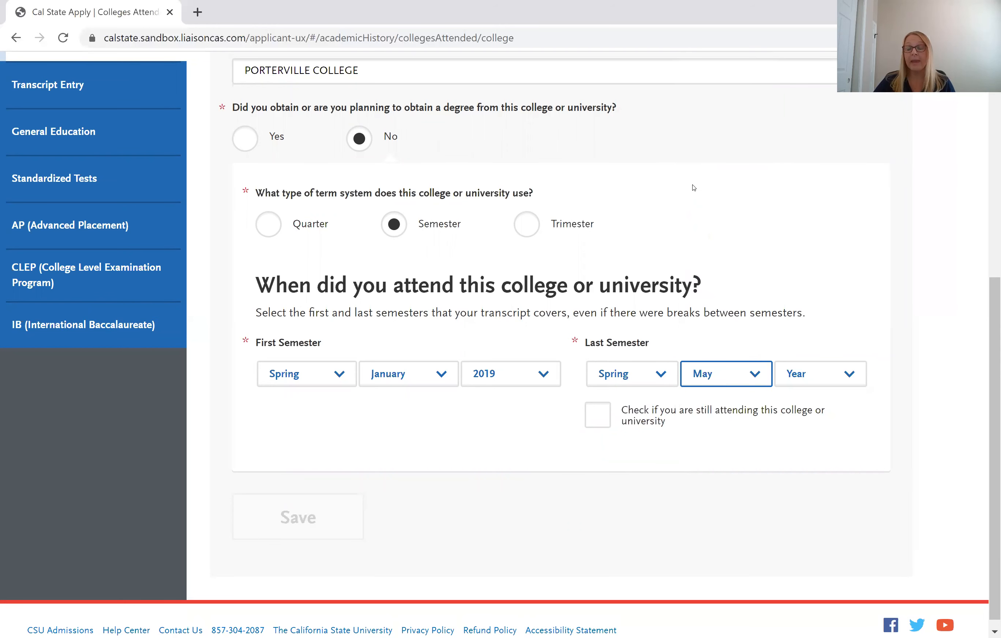
left_click(800, 385)
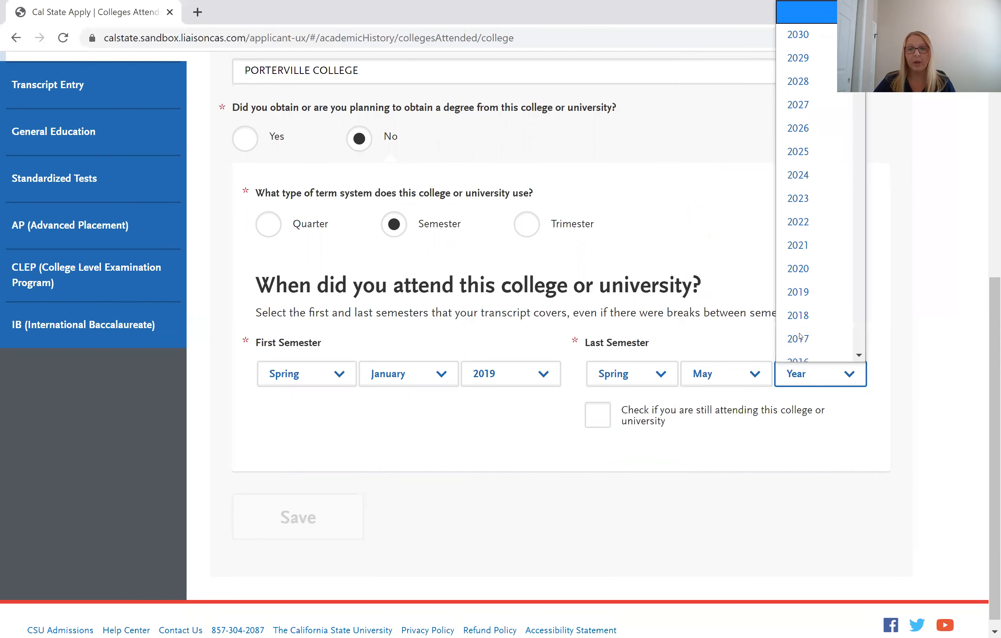
left_click(801, 281)
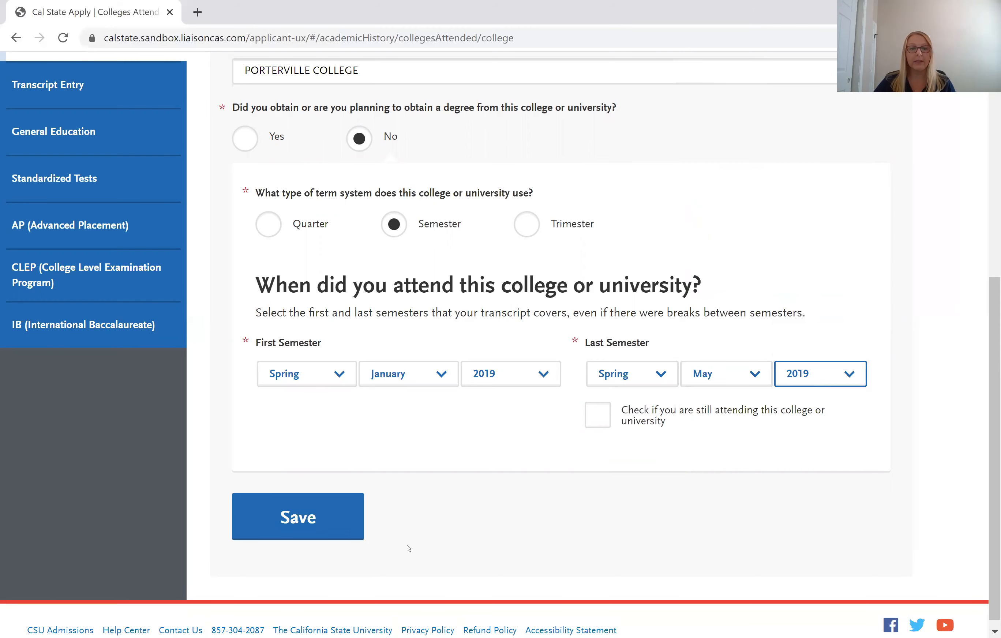
left_click(344, 514)
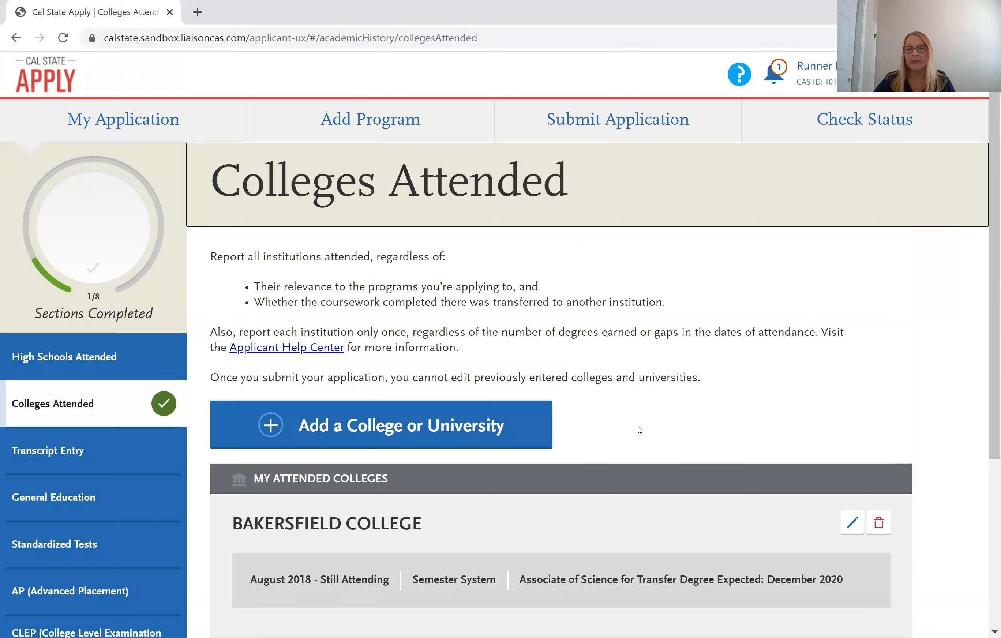
scroll(647, 425, "down", 5)
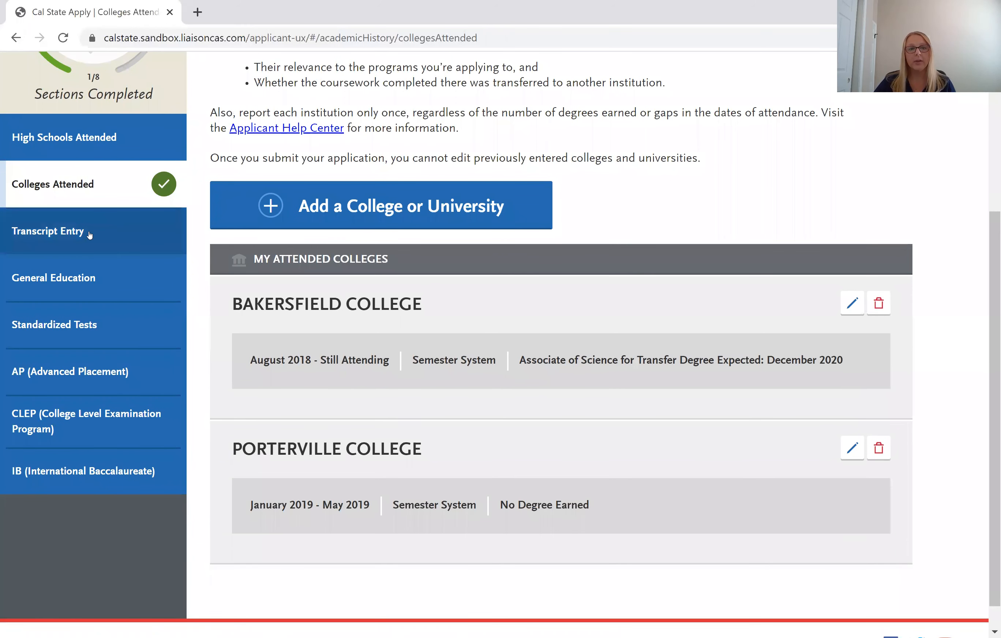
Open Transcript Entry, scroll to Bakersfield College, and start its transcript.
left_click(88, 232)
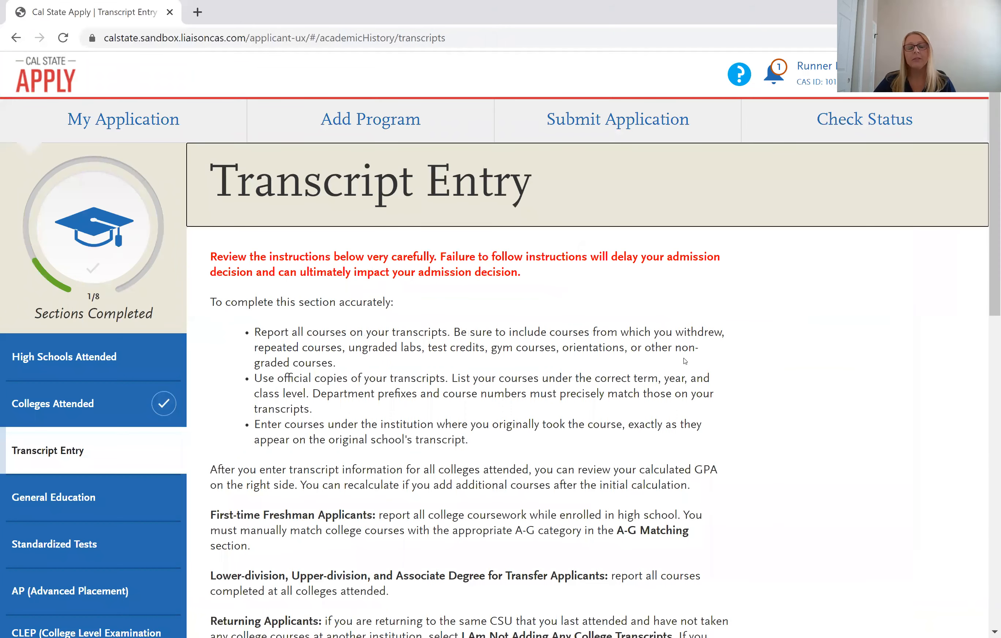
scroll(720, 349, "down", 2)
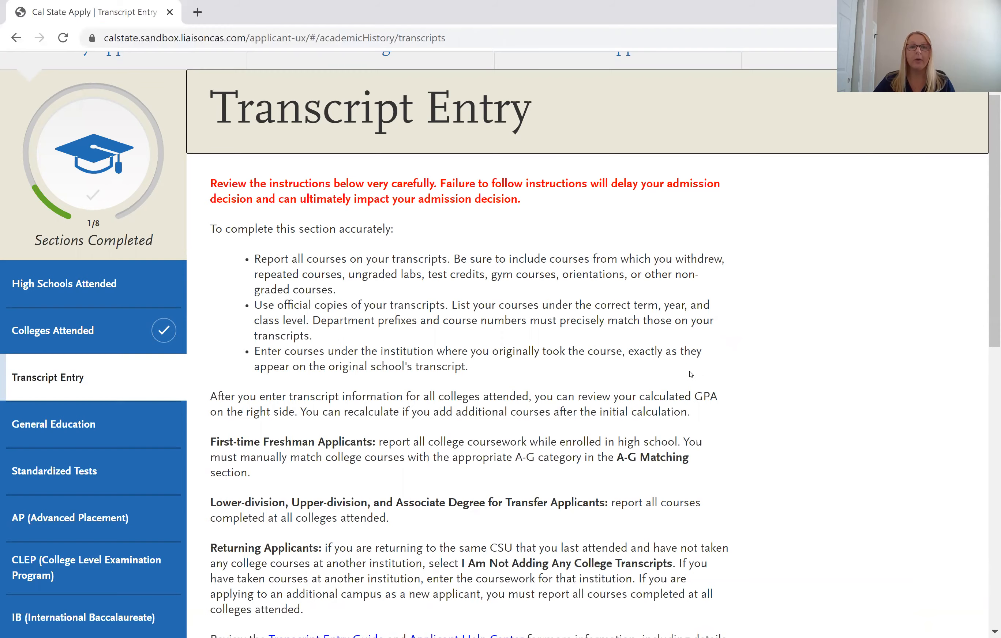
scroll(689, 370, "down", 2)
scroll(669, 413, "down", 2)
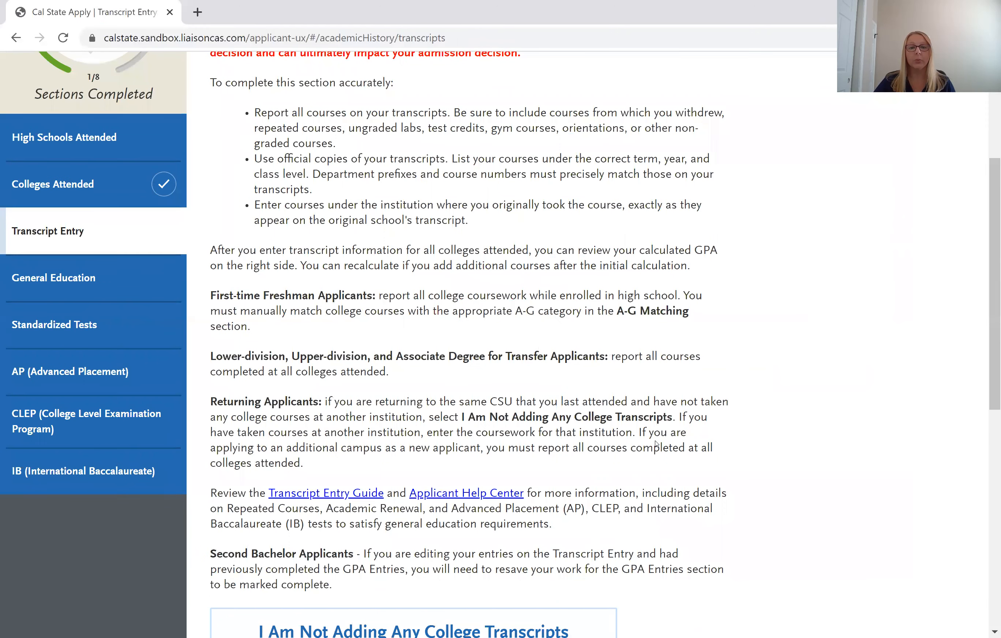
scroll(654, 443, "down", 4)
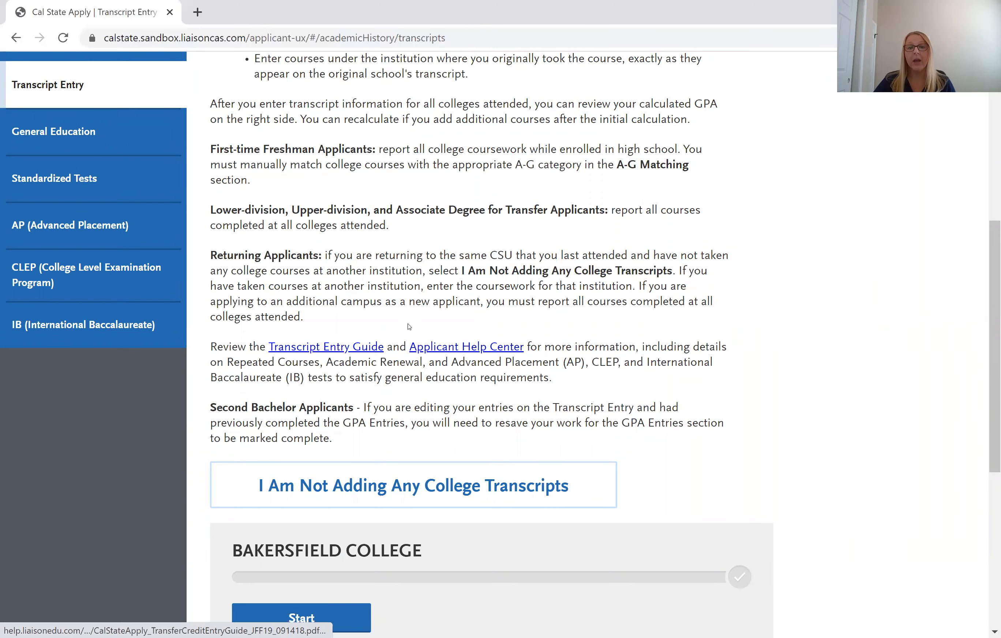
scroll(435, 301, "down", 2)
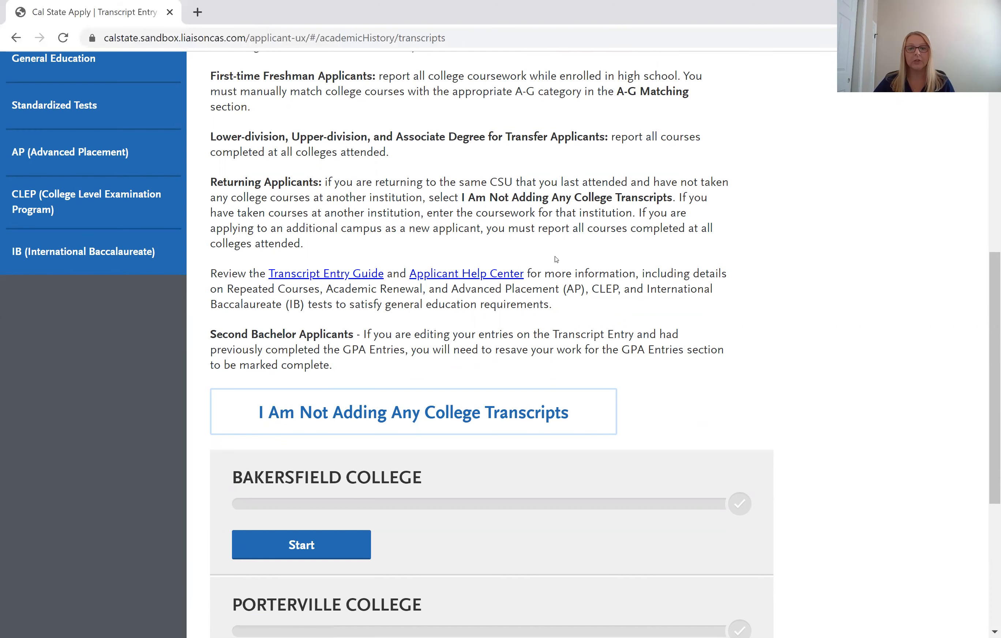
scroll(568, 249, "down", 3)
scroll(568, 250, "down", 2)
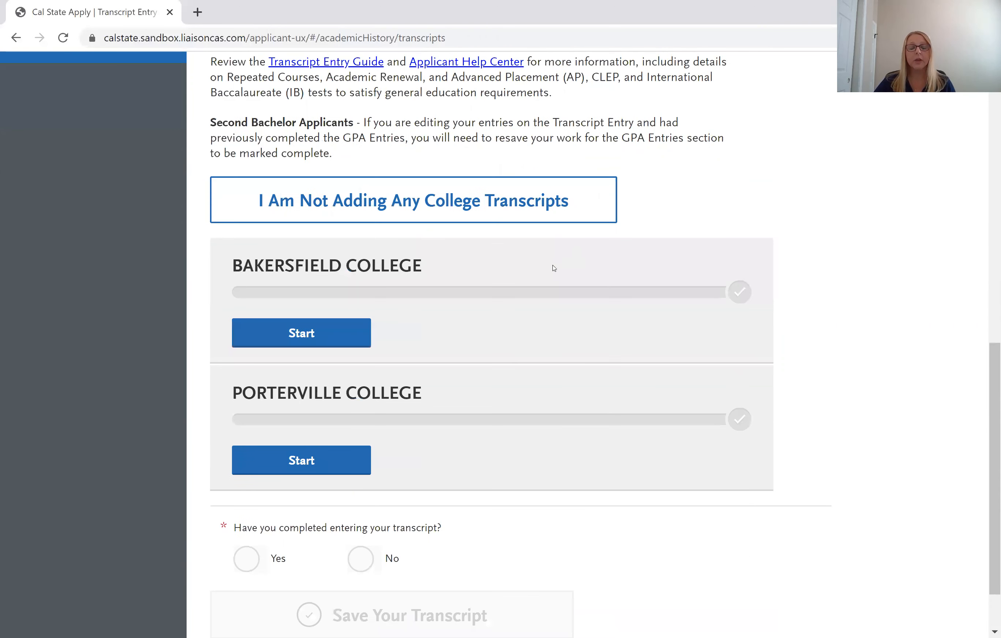
left_click(343, 323)
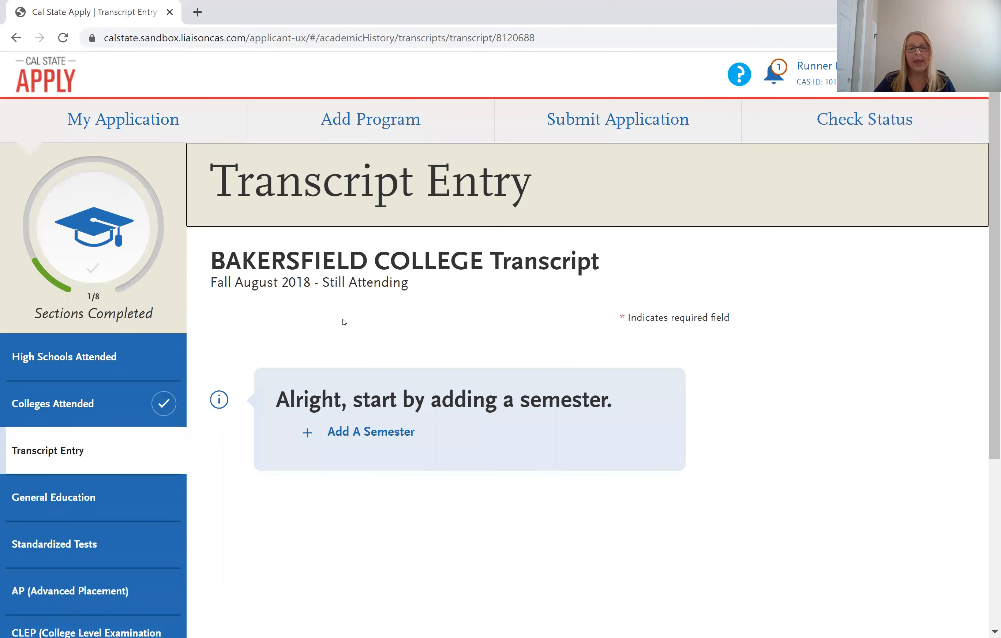
Create a Fall 2018 semester with Freshman status marked Completed, then insert a blank course row.
scroll(344, 322, "down", 2)
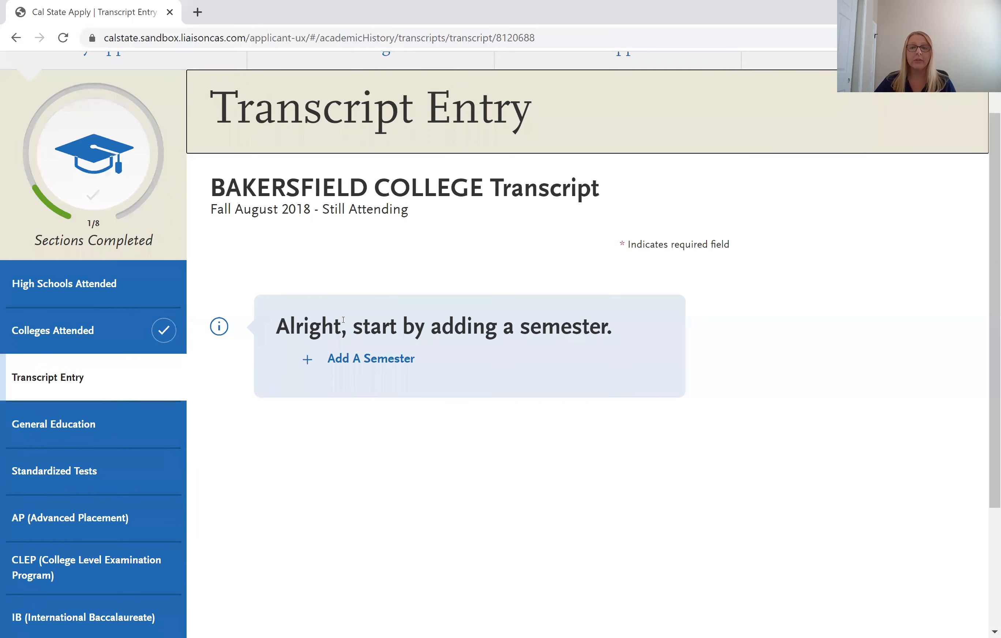
left_click(346, 358)
left_click(346, 307)
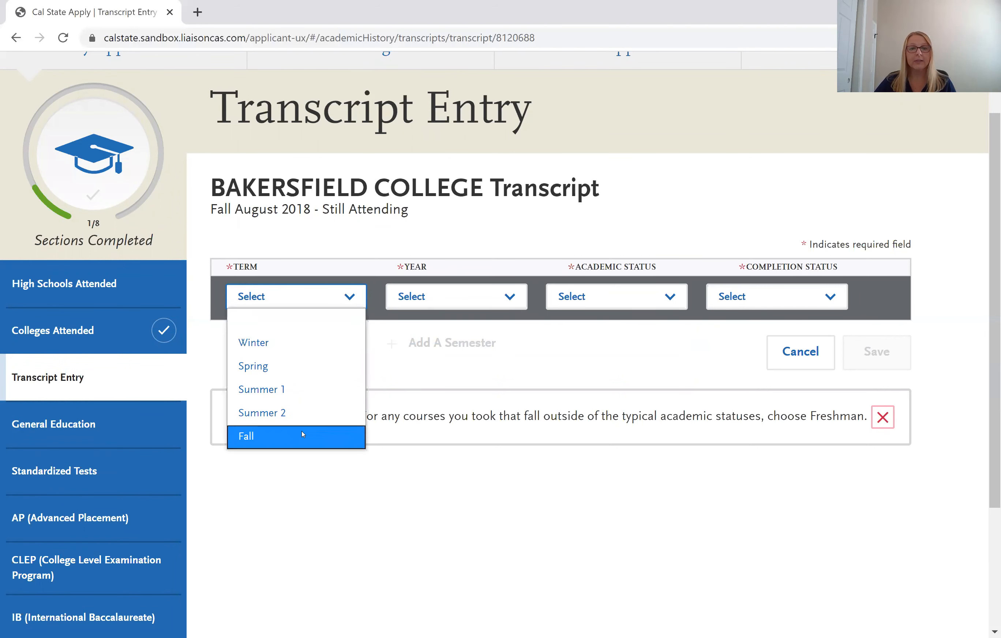
left_click(358, 435)
left_click(439, 302)
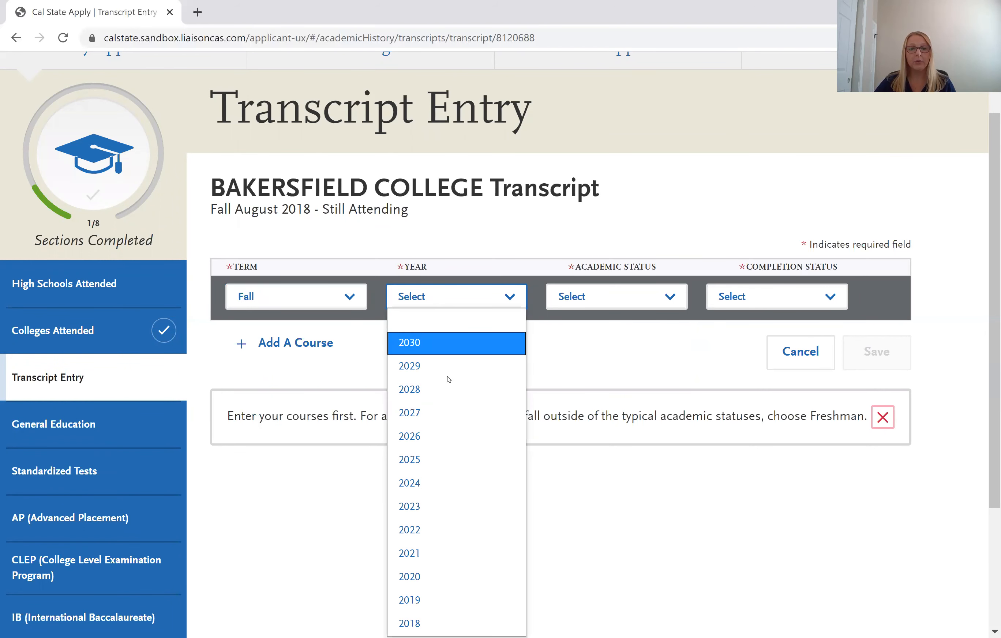
left_click(446, 623)
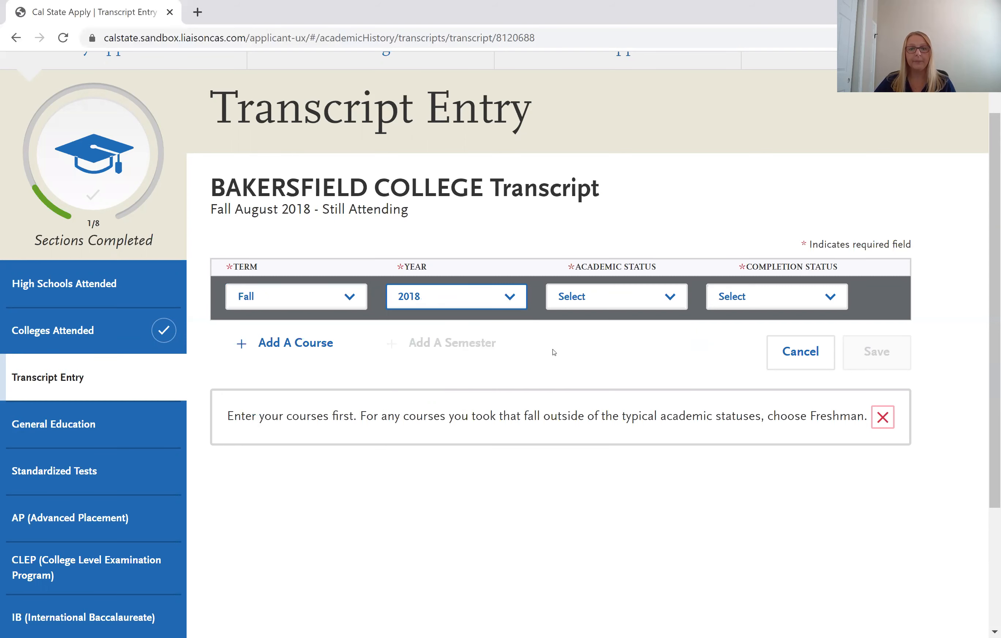
left_click(589, 307)
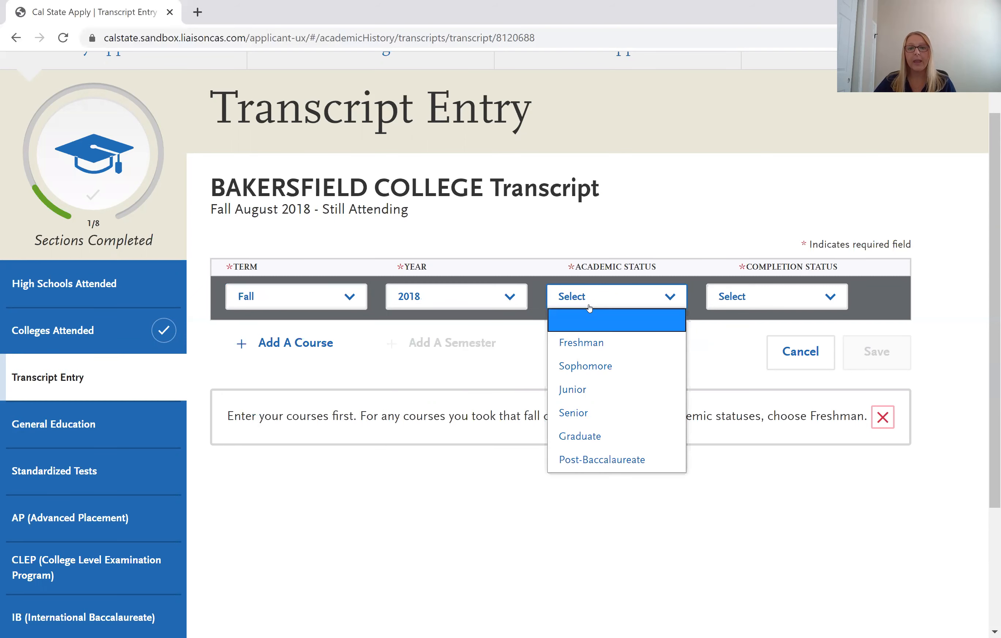
left_click(591, 342)
left_click(740, 304)
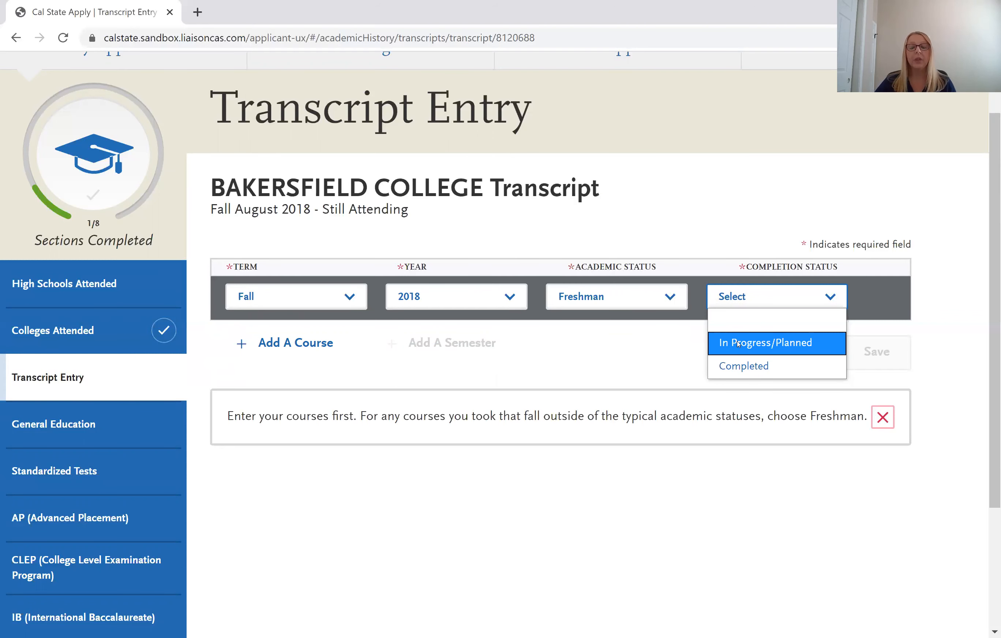
left_click(742, 365)
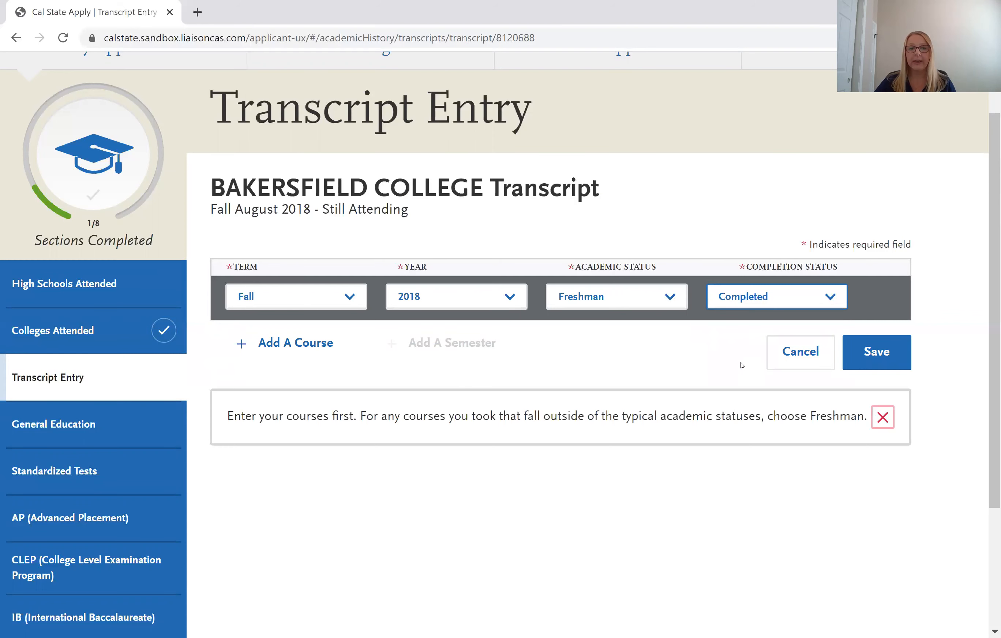
left_click(316, 345)
left_click(317, 345)
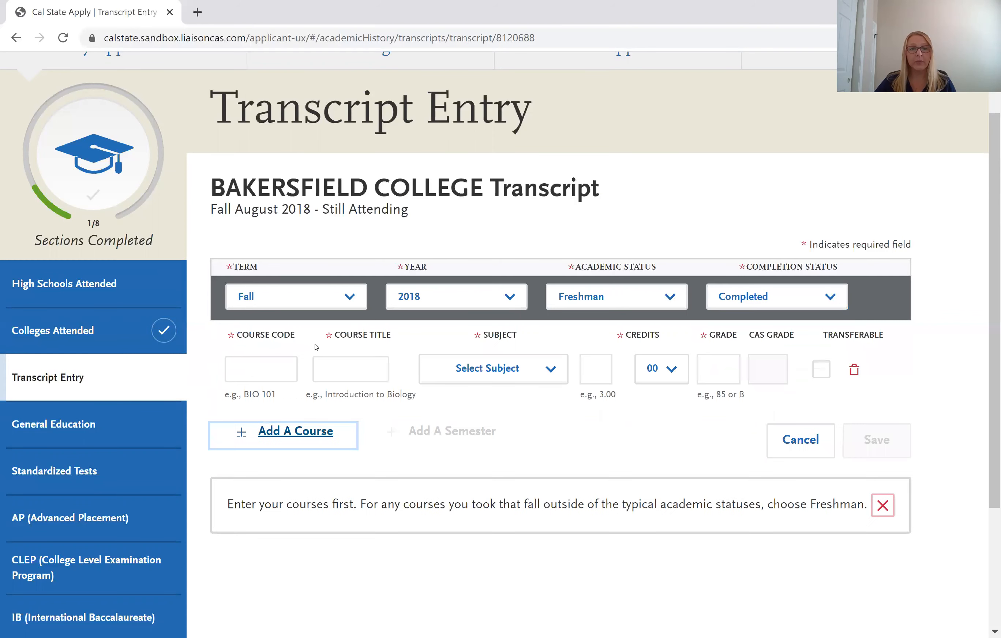
Enter course code ENGLB1A from the 'eng' suggestions, auto-filling its Expository Composition title and 3 credits.
left_click(252, 370)
left_click(252, 370)
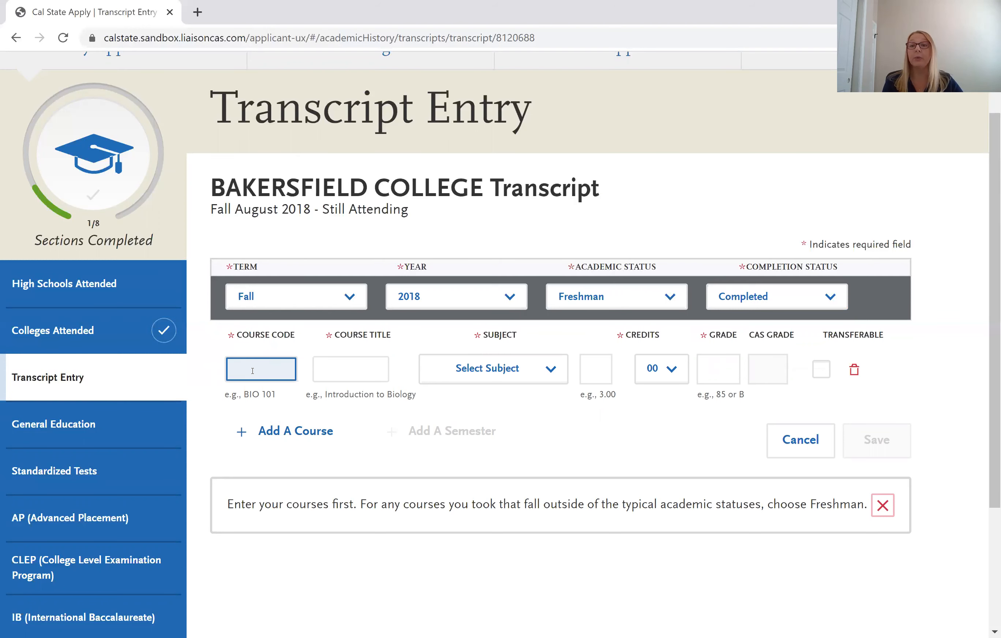
type("eng")
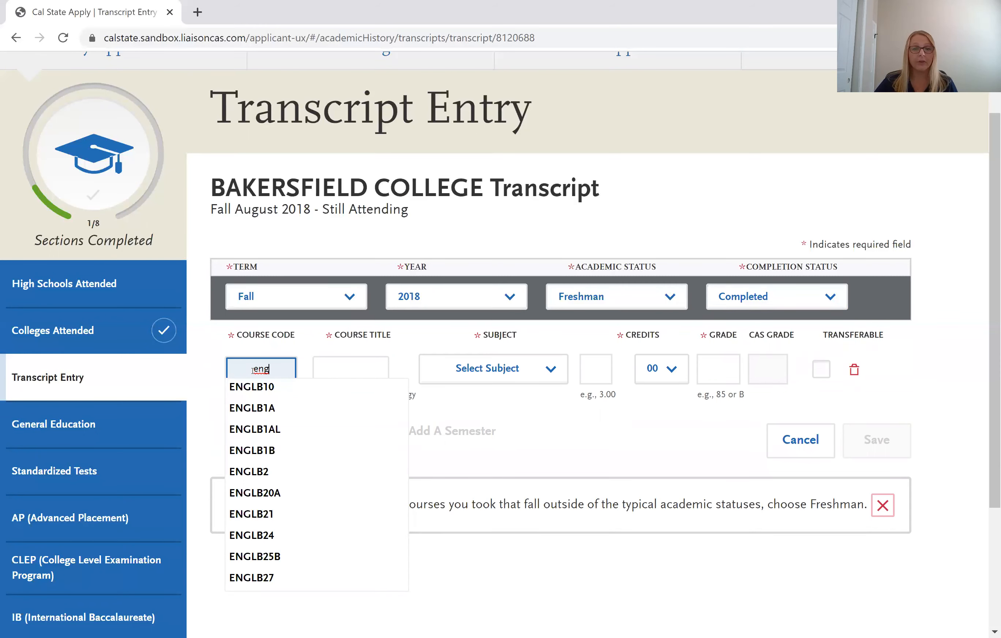
left_click(256, 408)
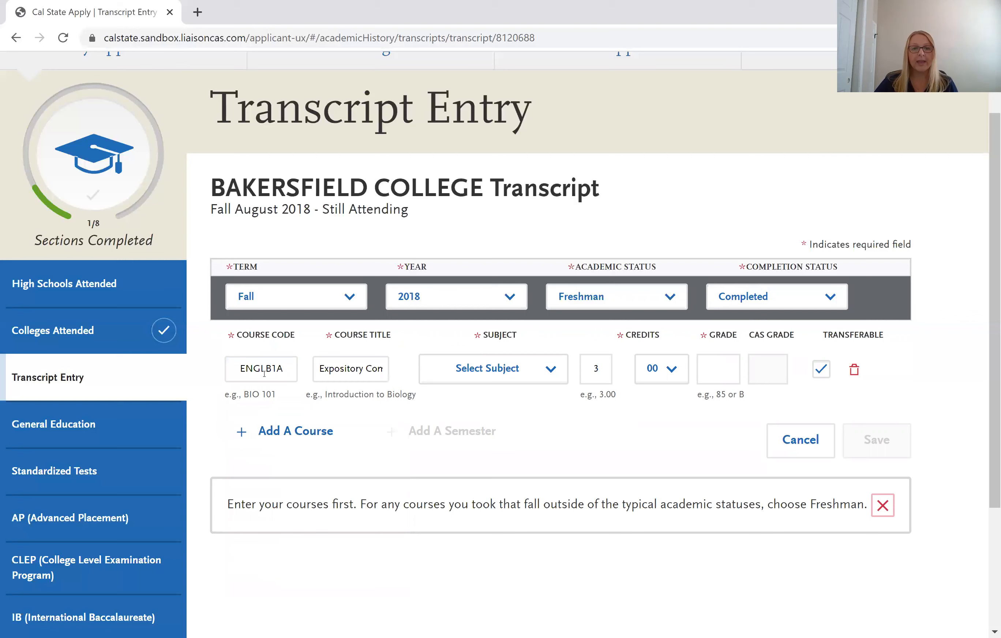
left_click(329, 368)
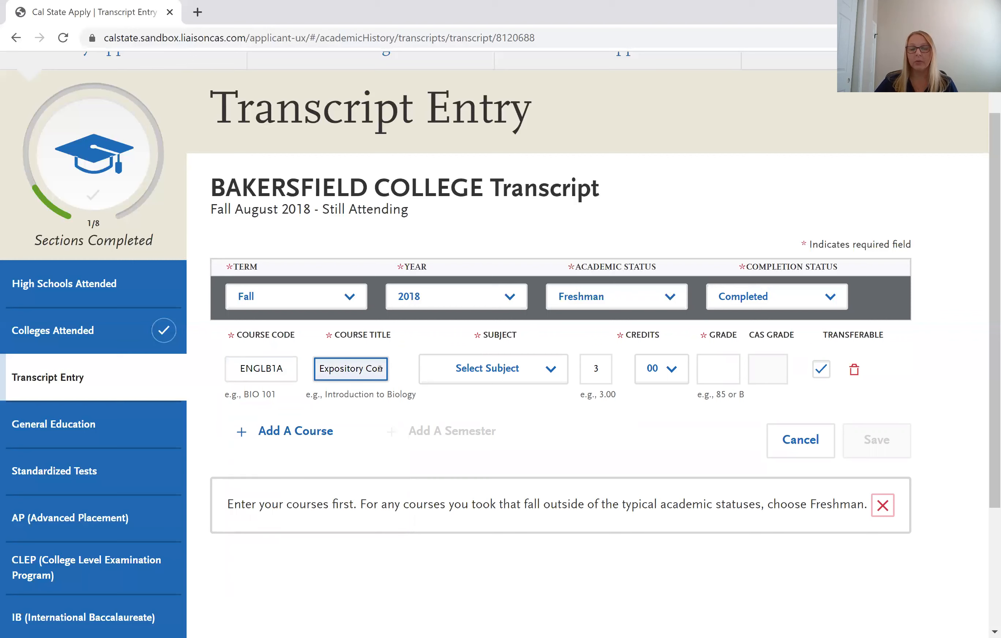
left_click(486, 373)
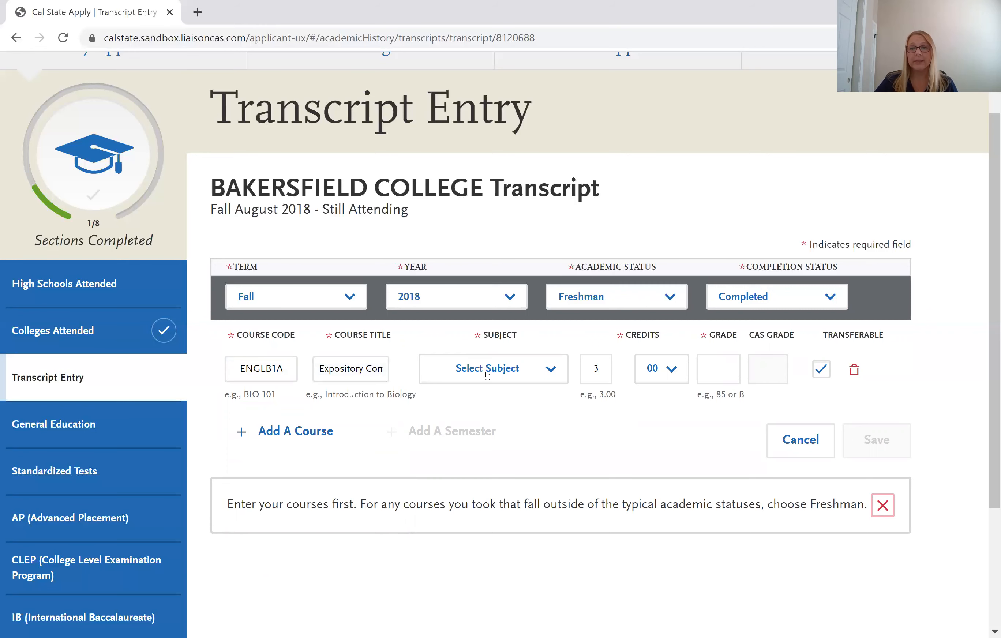
left_click(487, 373)
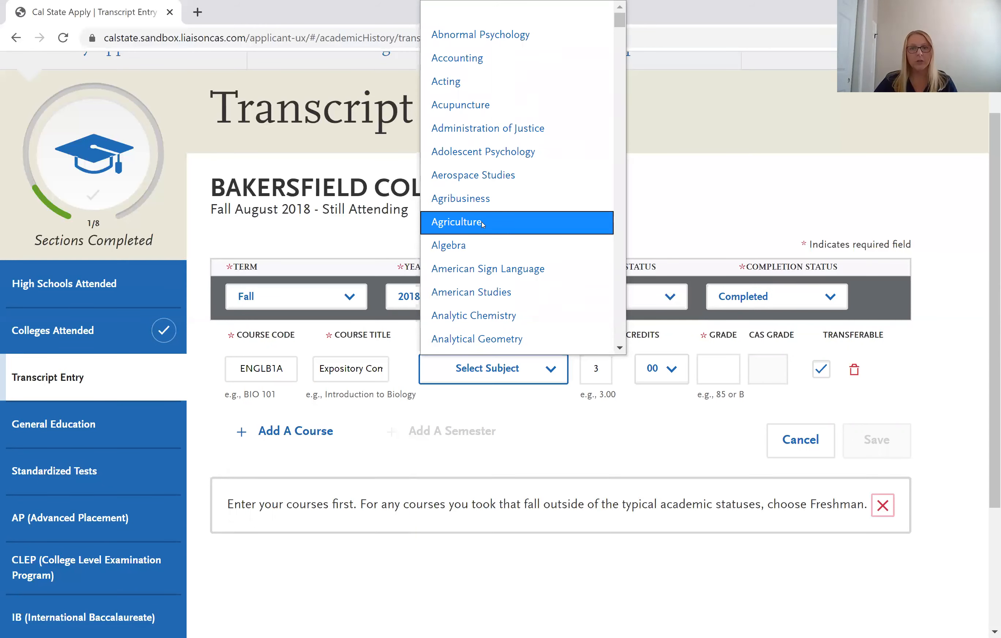
Set the ENGLB1A course subject to English.
key("e")
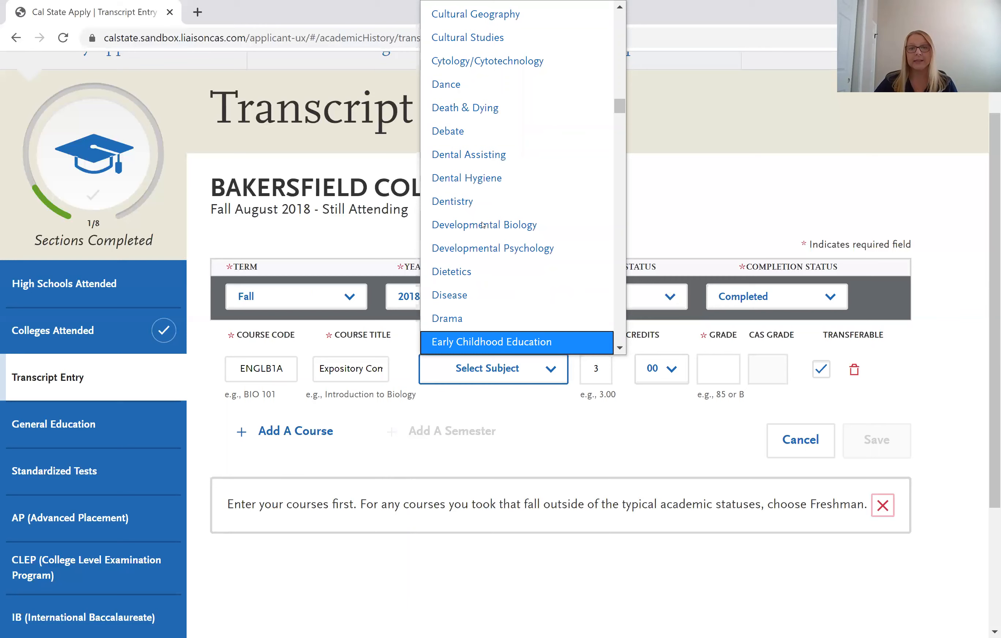
scroll(483, 231, "down", 3)
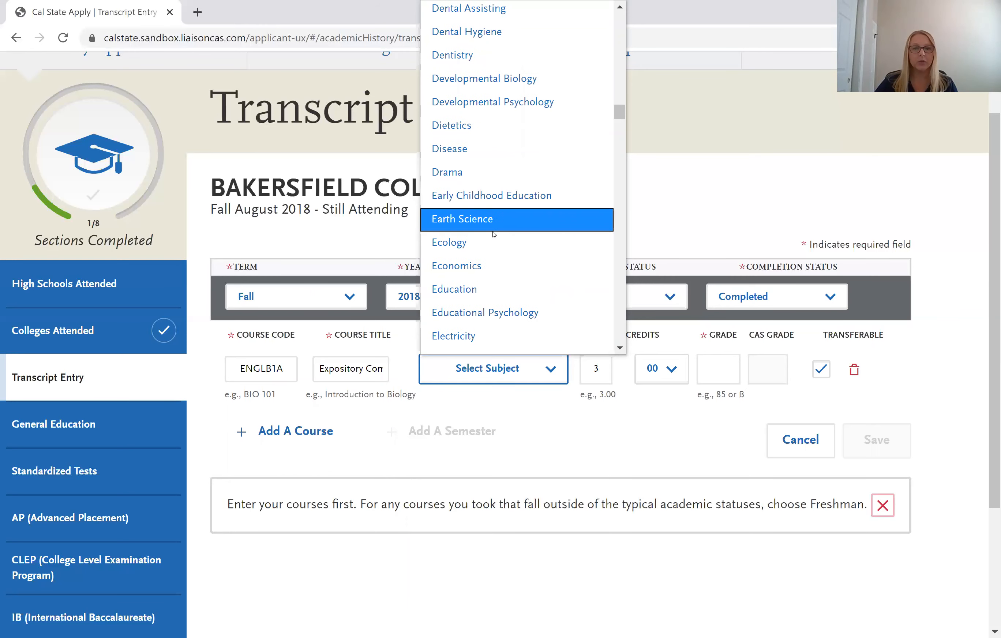
scroll(494, 234, "down", 3)
scroll(494, 234, "down", 3)
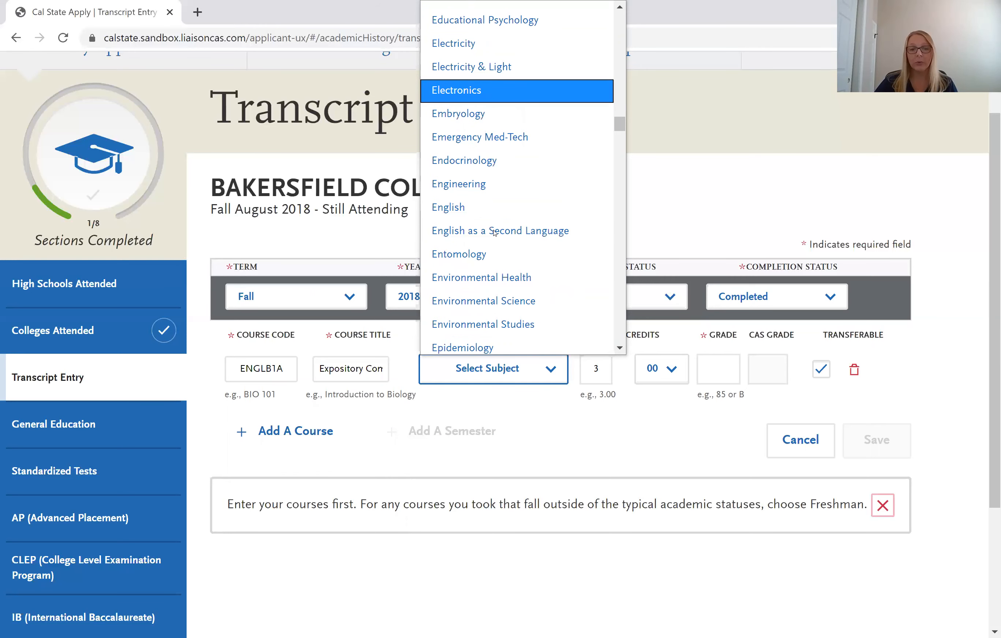
left_click(484, 209)
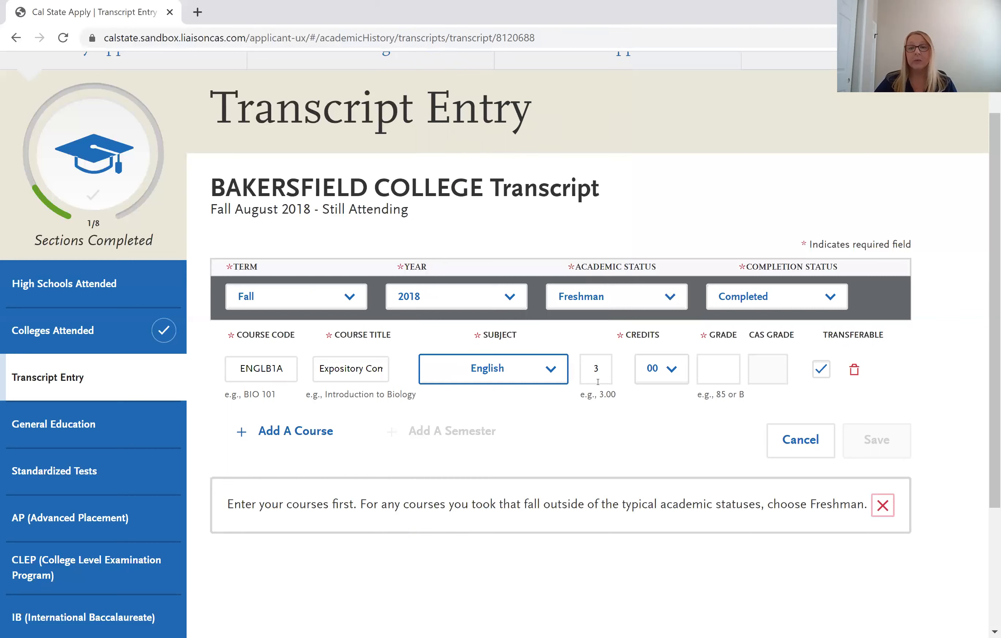
Try 3.50 credits, then restore the course credits to 3.00.
left_click(597, 380)
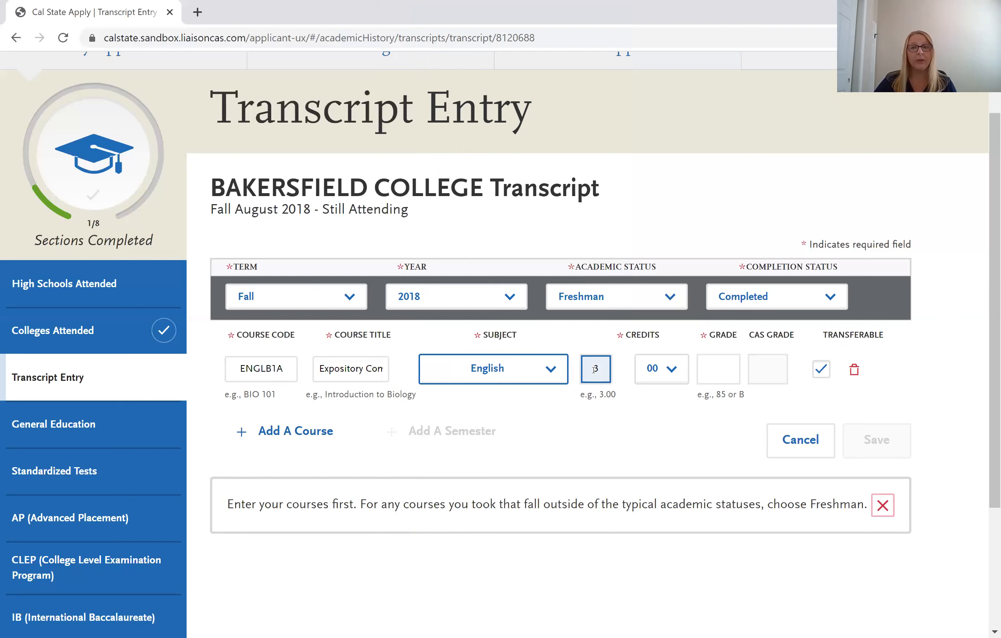
left_click(668, 371)
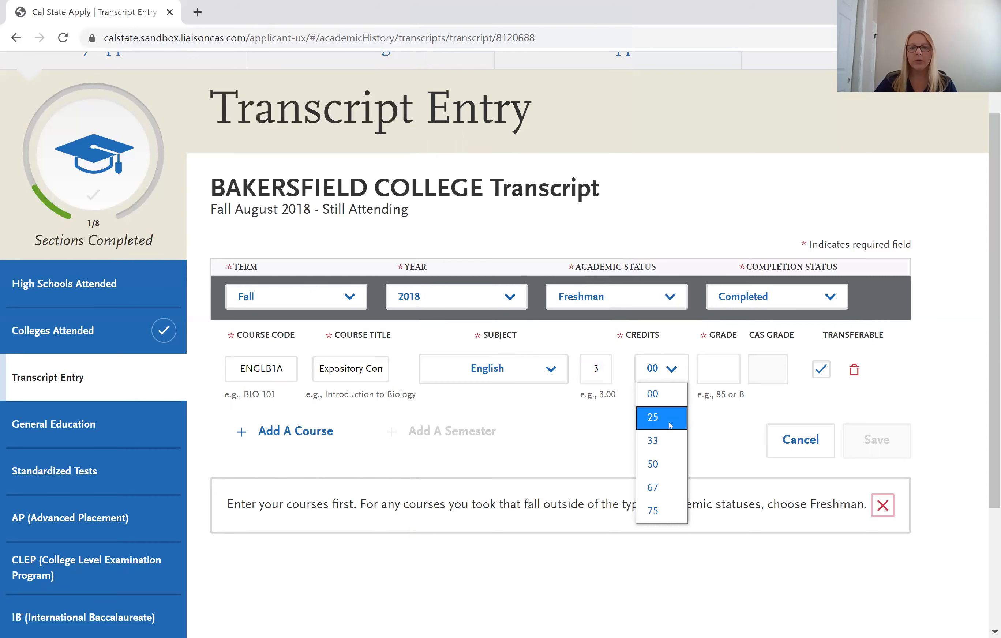
left_click(664, 460)
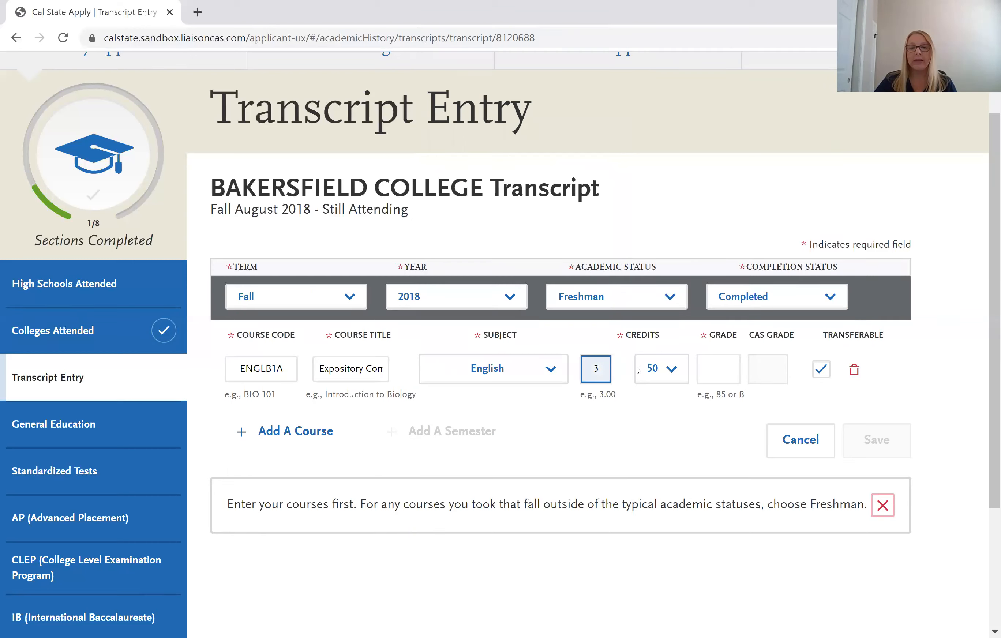
left_click(658, 369)
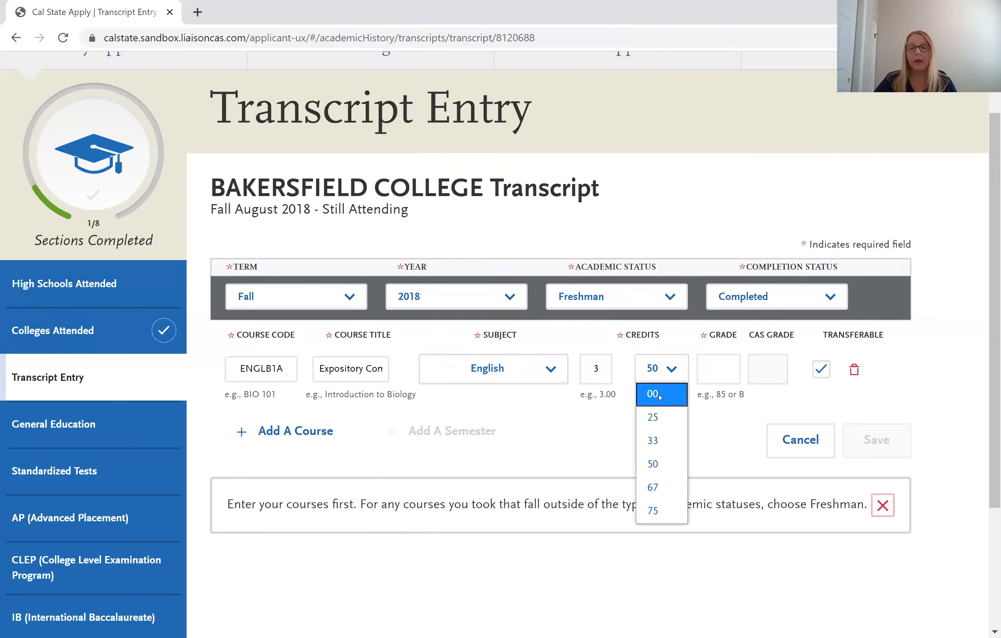
left_click(659, 395)
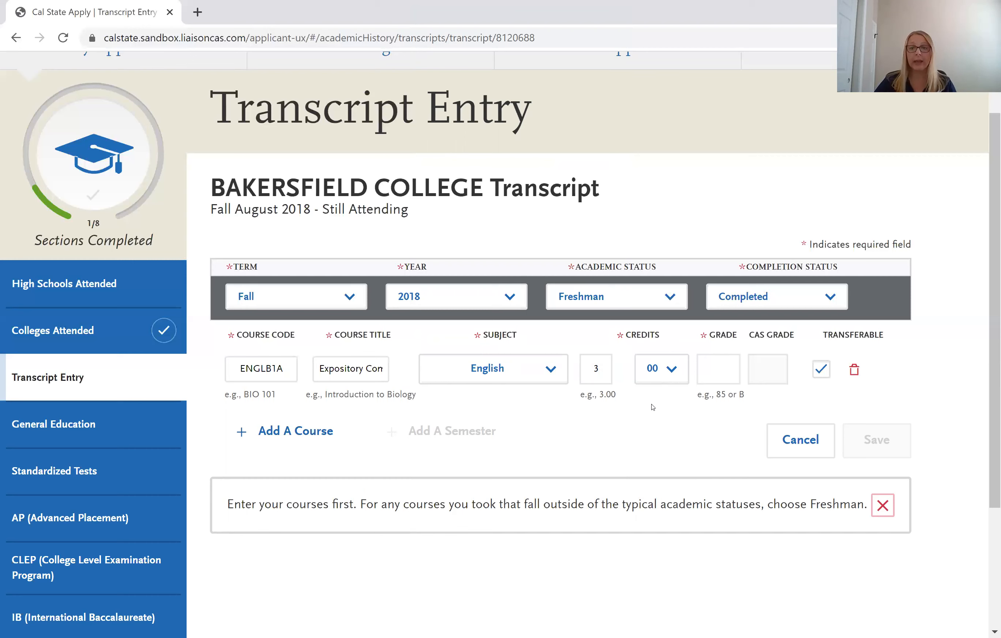
left_click(603, 376)
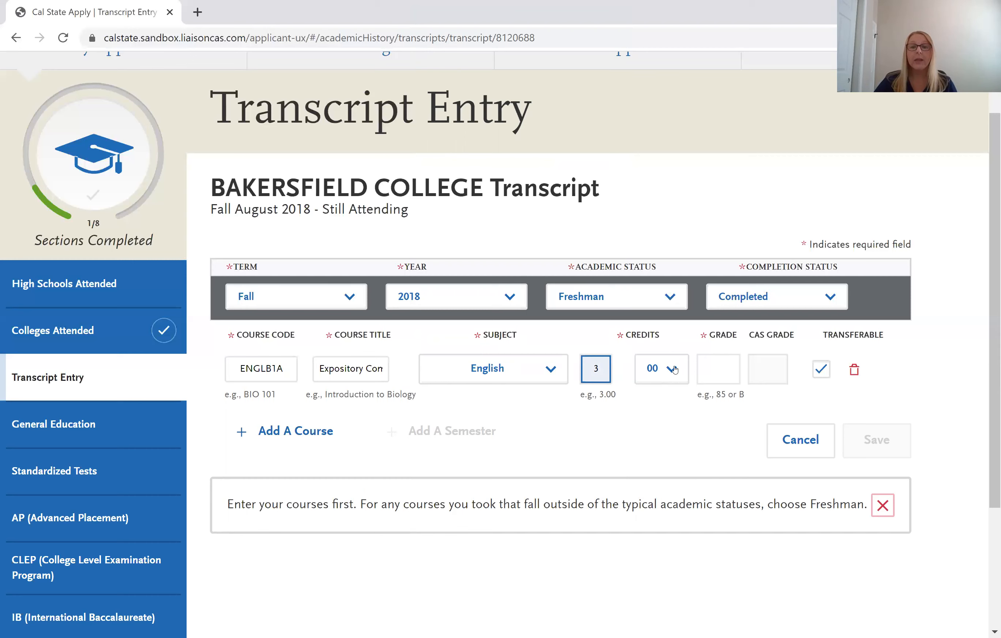
left_click(709, 372)
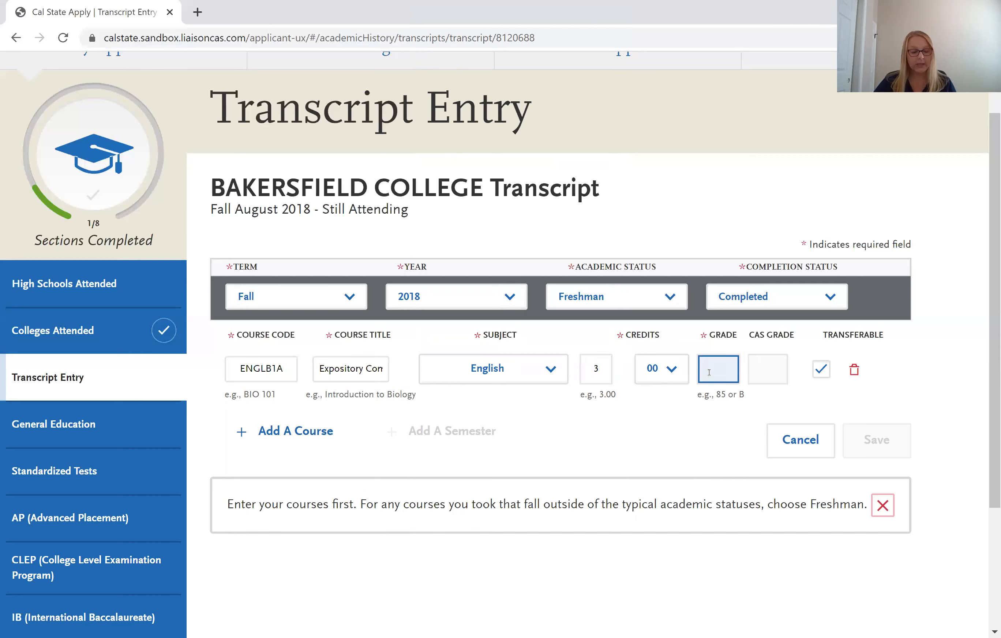
Give ENGLB1A grade A, then insert a second blank course row in Fall 2018.
type("a")
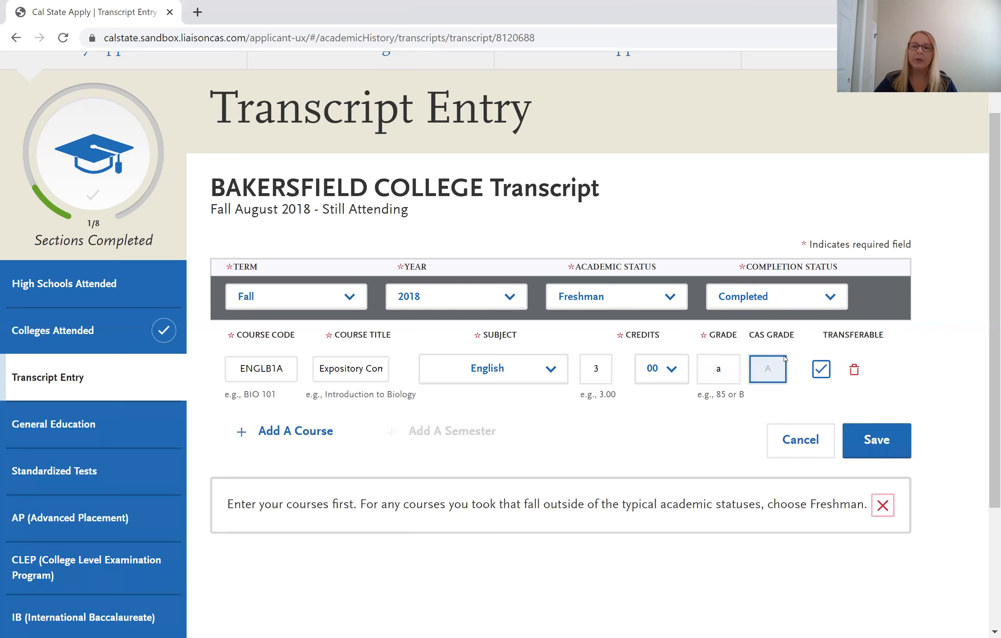
left_click(763, 412)
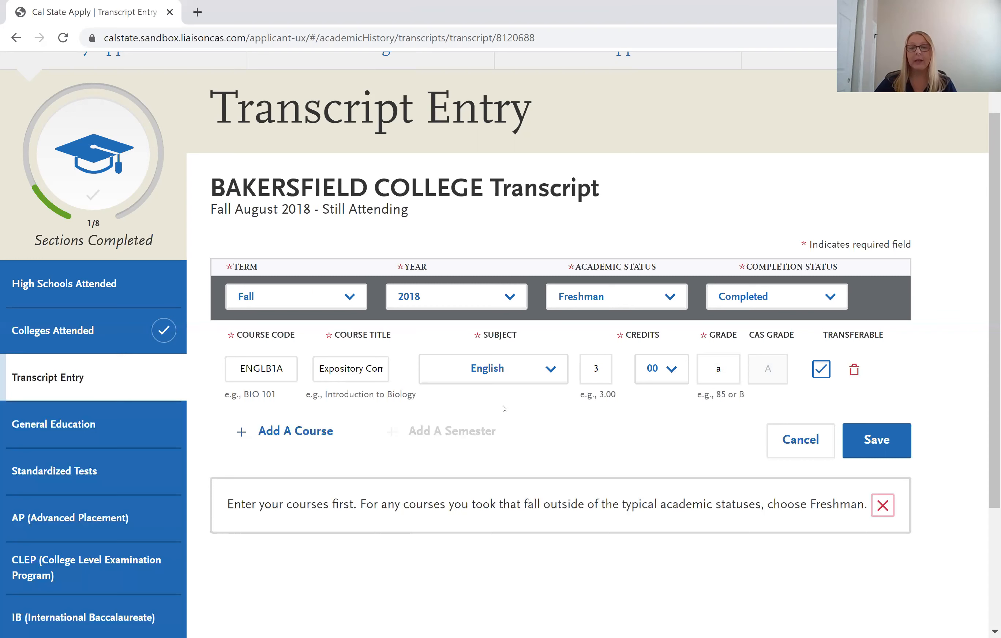
left_click(862, 445)
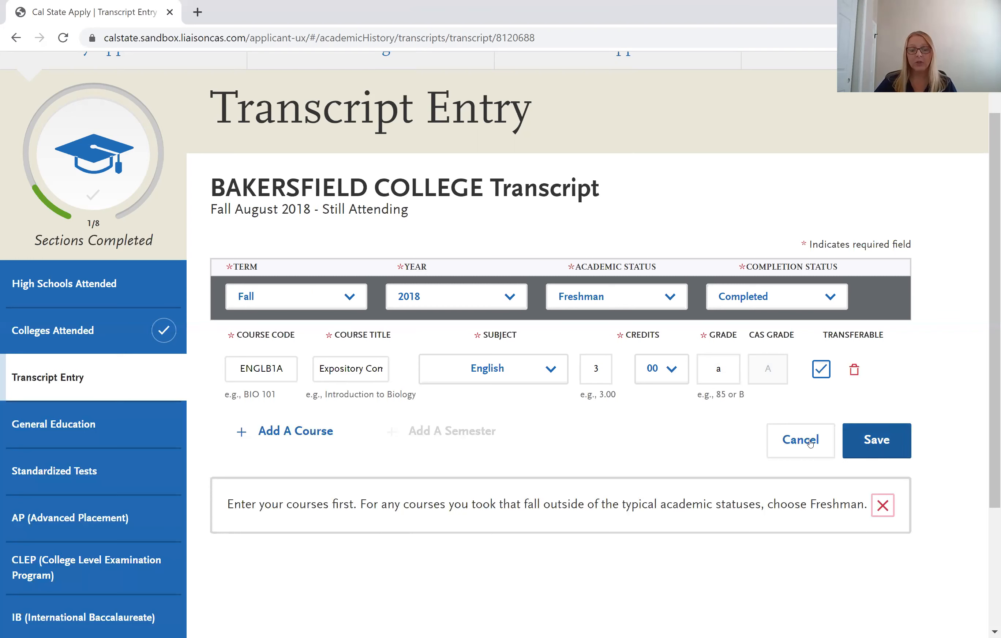
left_click(316, 434)
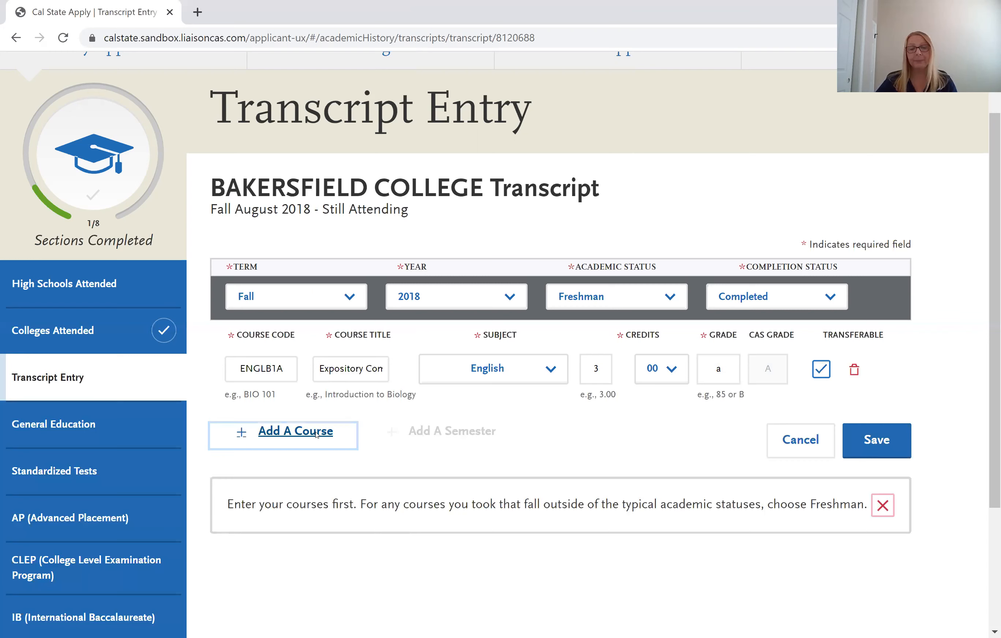
left_click(316, 434)
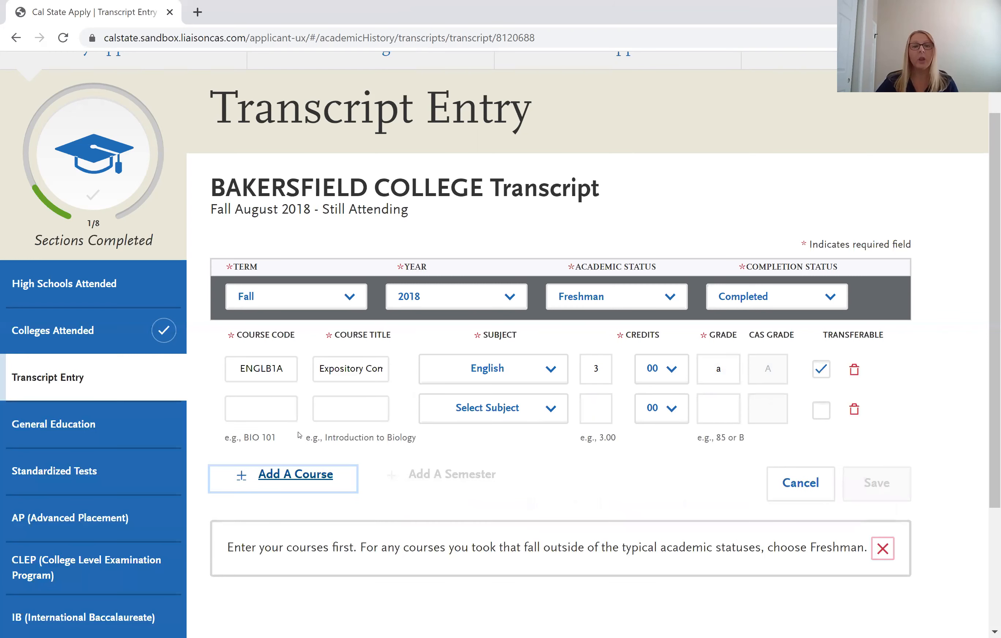
Enter code mathb70 and title 'algebra 2' for the second course.
left_click(266, 414)
type("m")
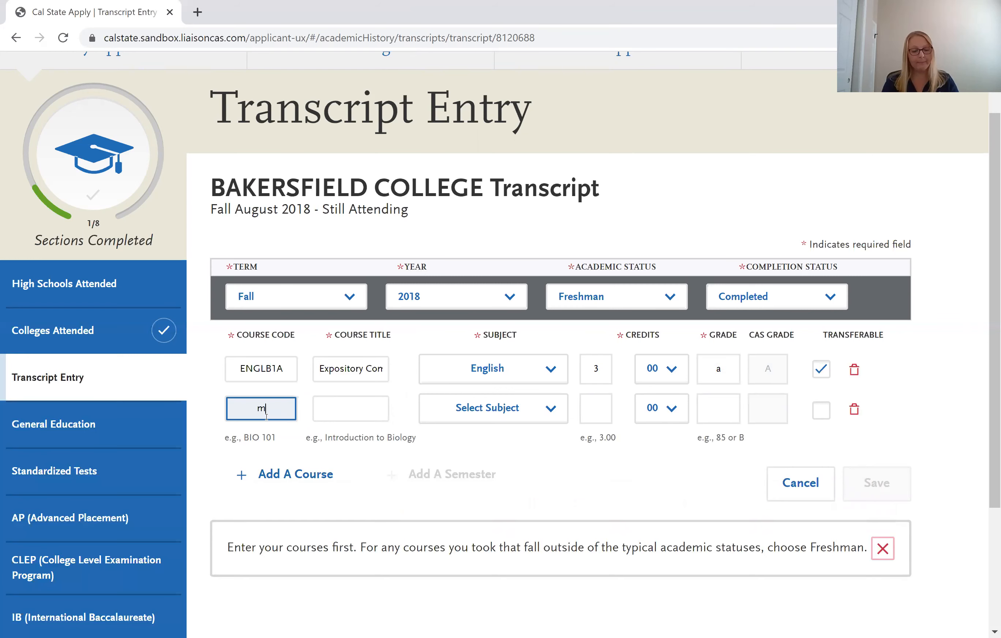
type("athb70")
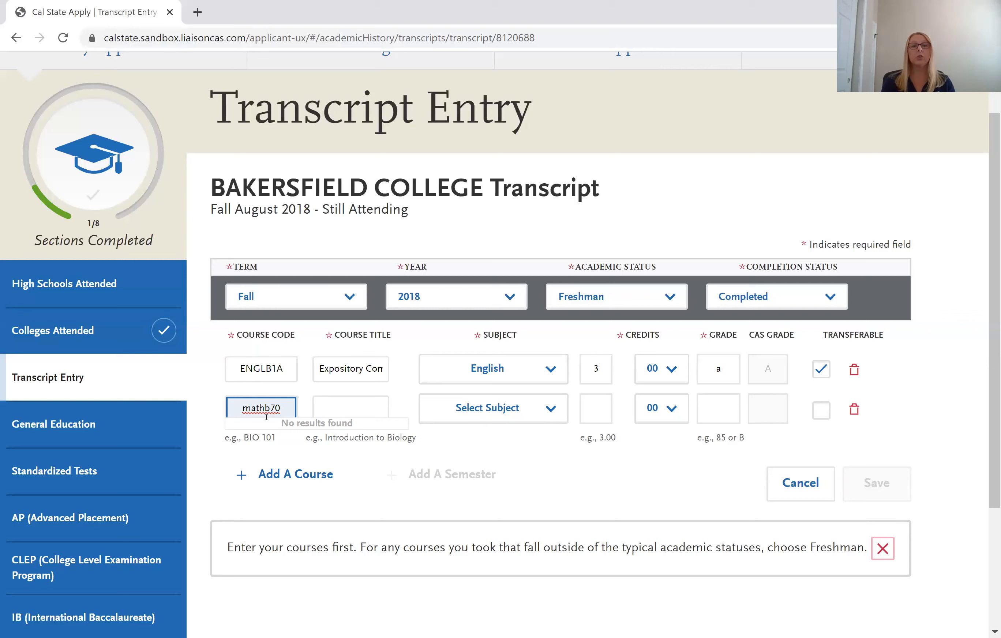
left_click(337, 405)
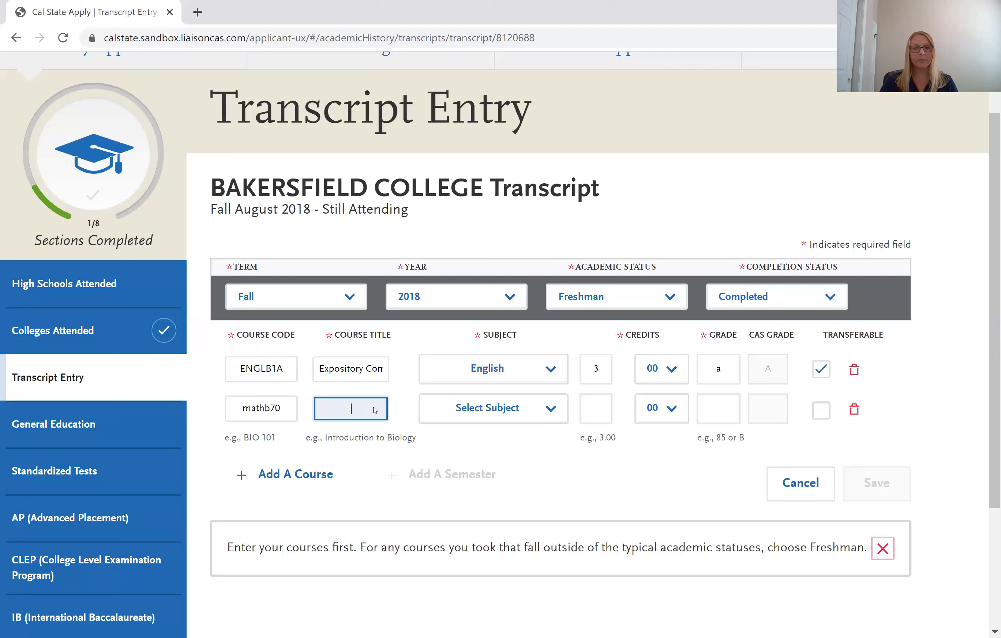
type("alge")
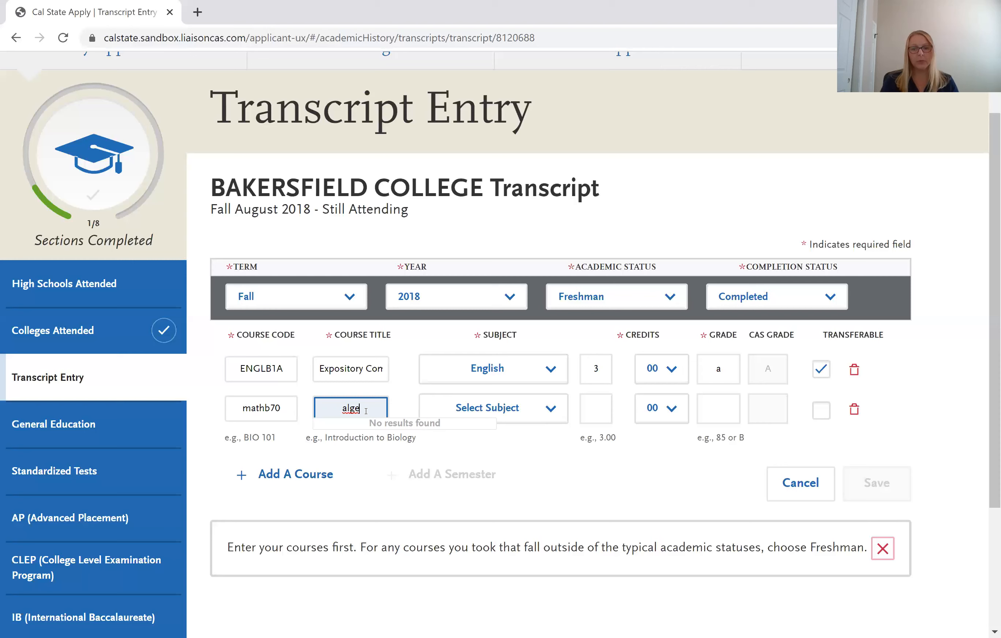
type("bra 2")
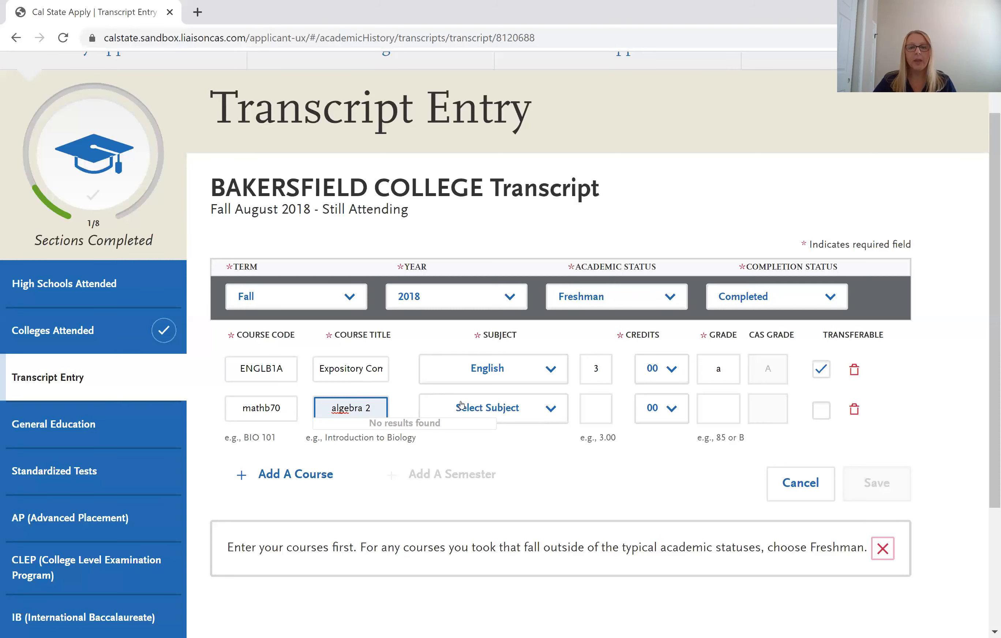
left_click(461, 405)
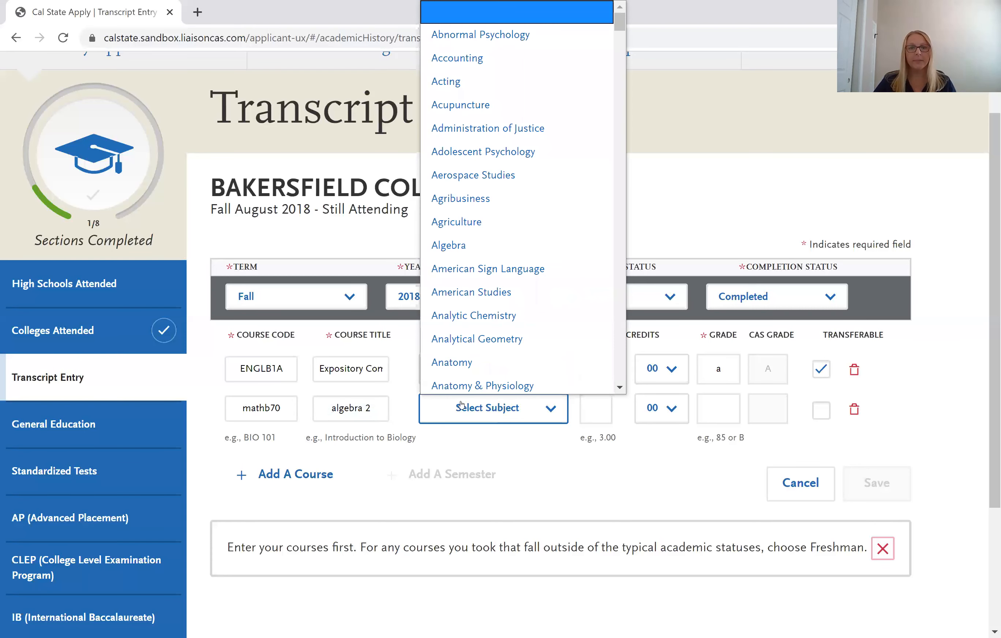
Set the algebra 2 course to Math Analysis with 3 credits and grade A.
key("m")
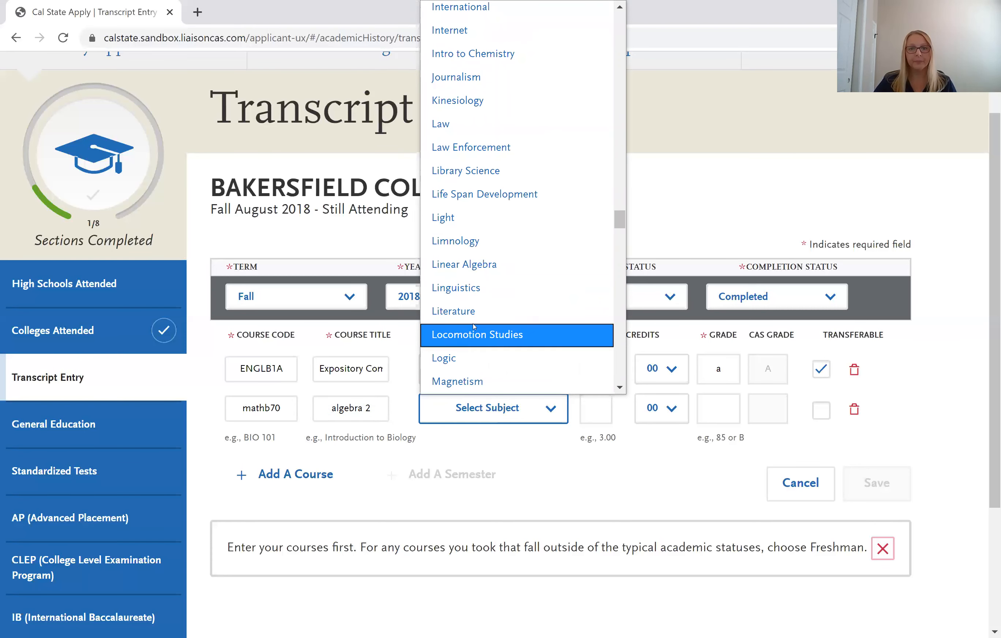
scroll(475, 330, "down", 3)
scroll(476, 319, "down", 3)
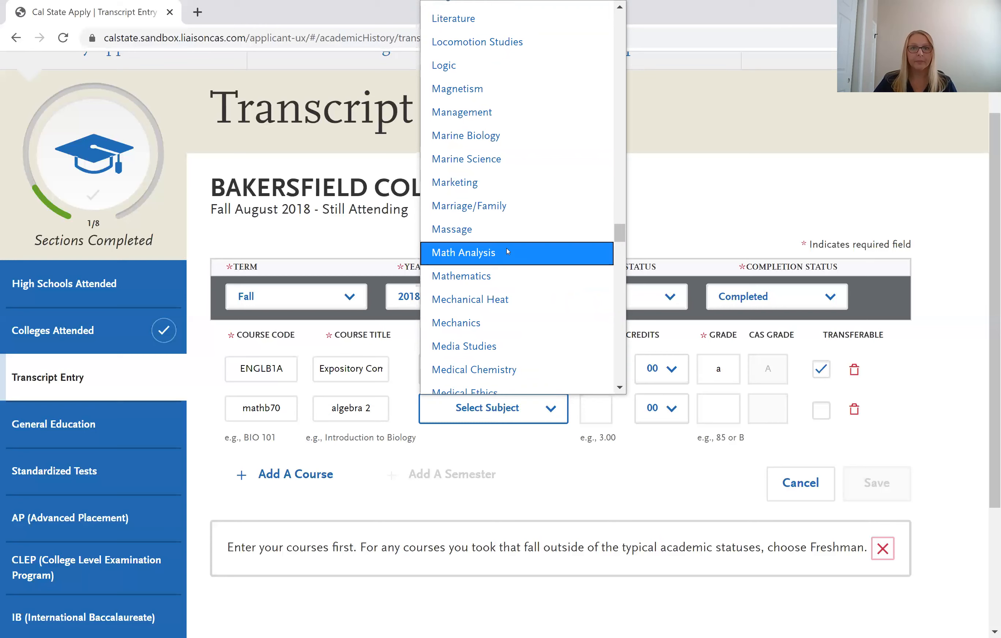
left_click(590, 408)
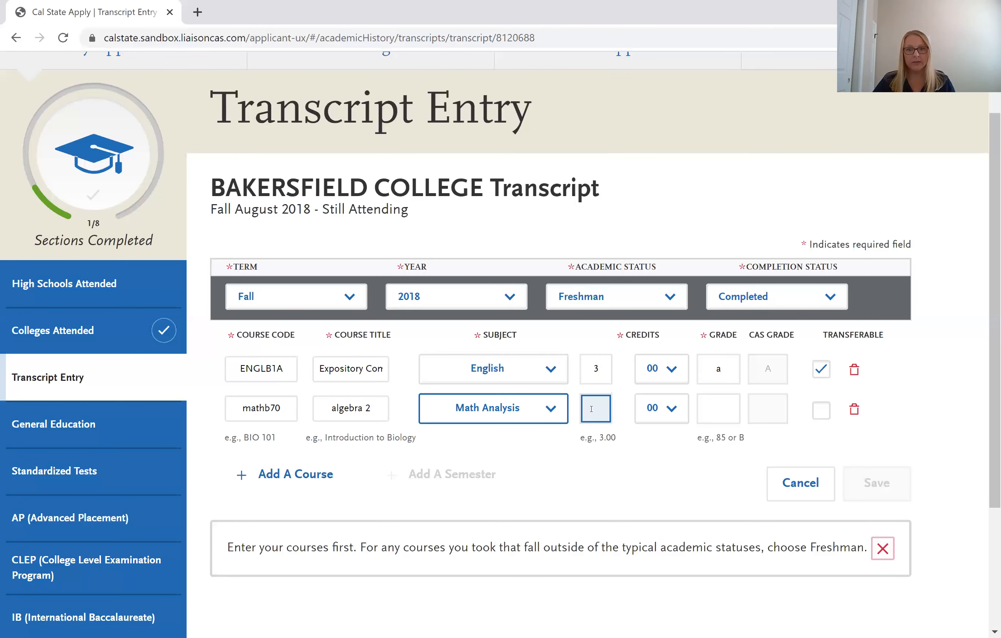
type("3")
left_click(701, 410)
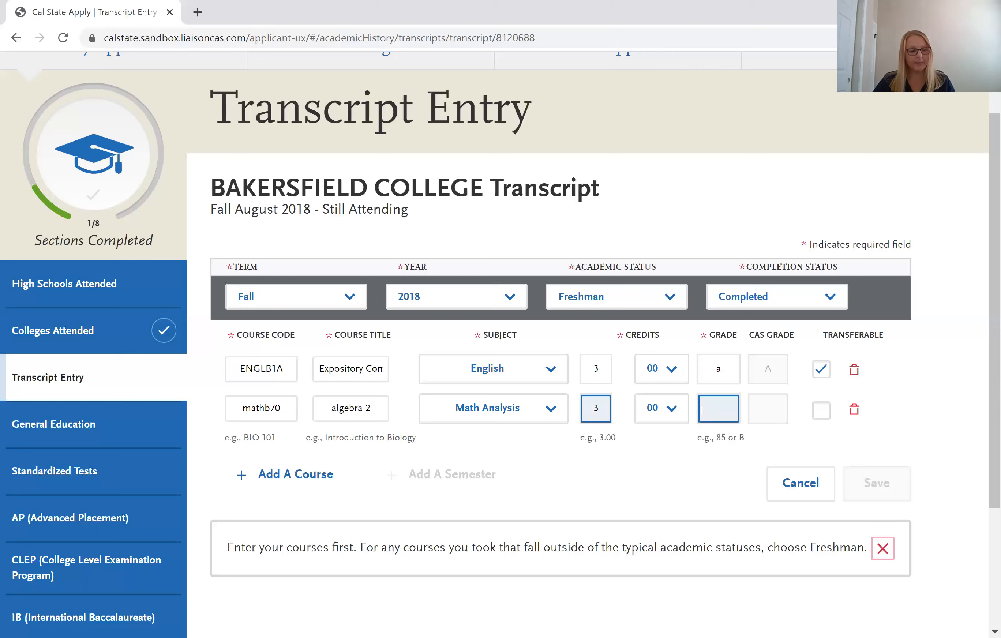
type("a")
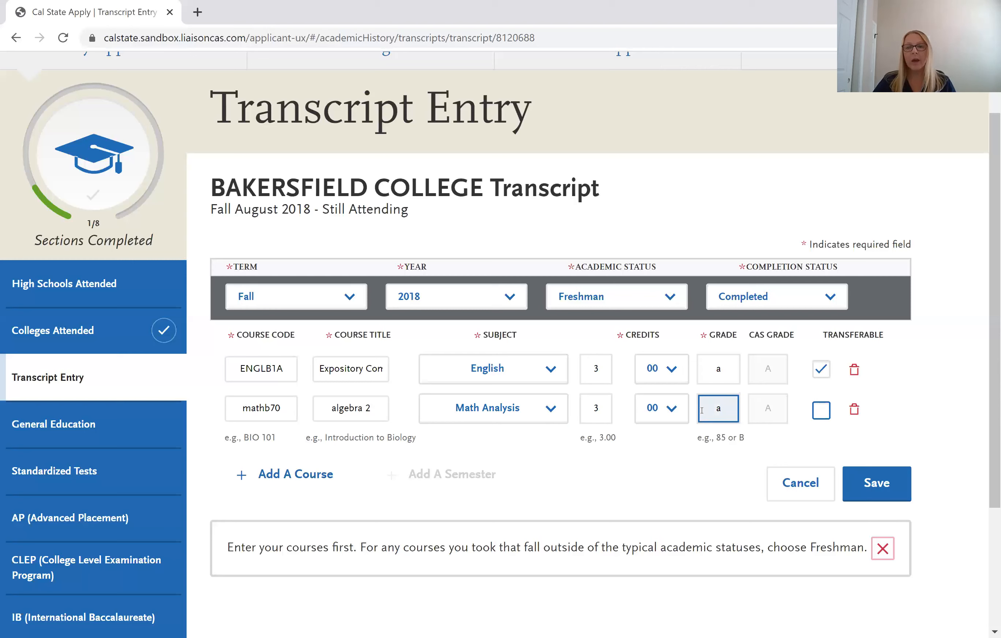
left_click(768, 409)
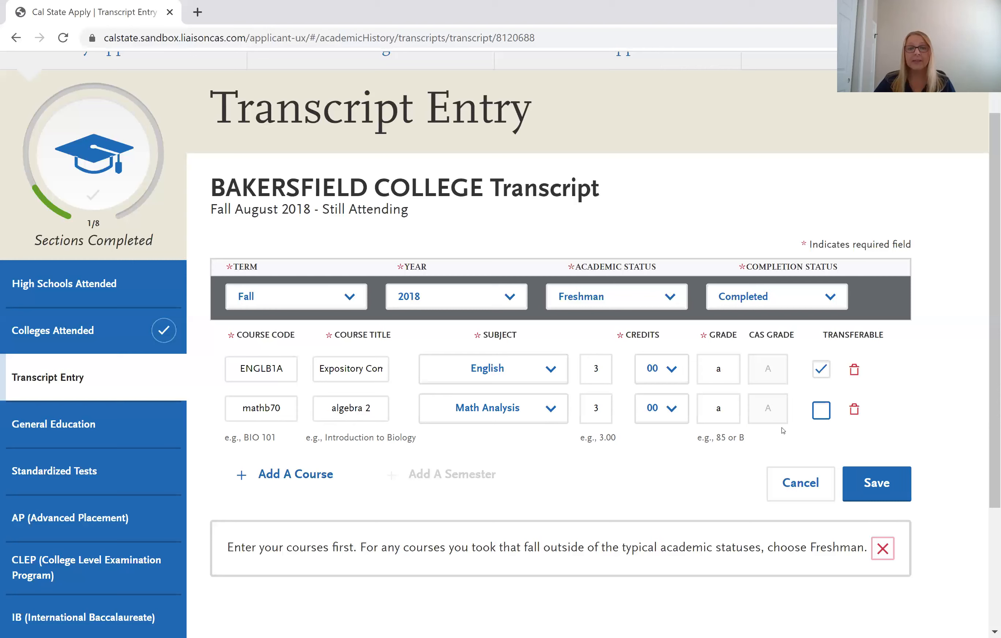
Keep the English course marked transferable and save the Fall 2018 semester.
left_click(266, 412)
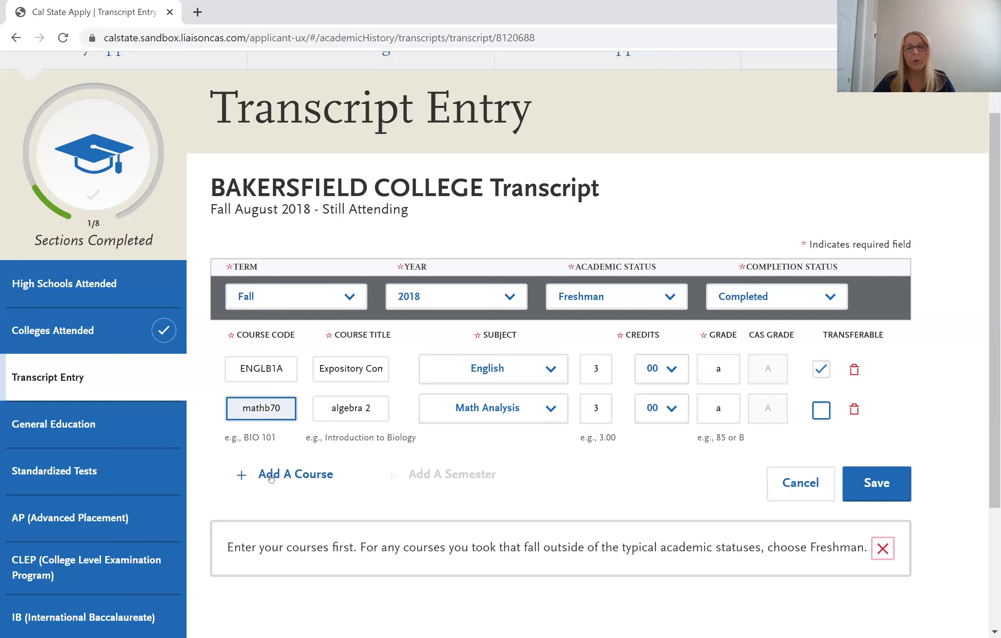
left_click(821, 369)
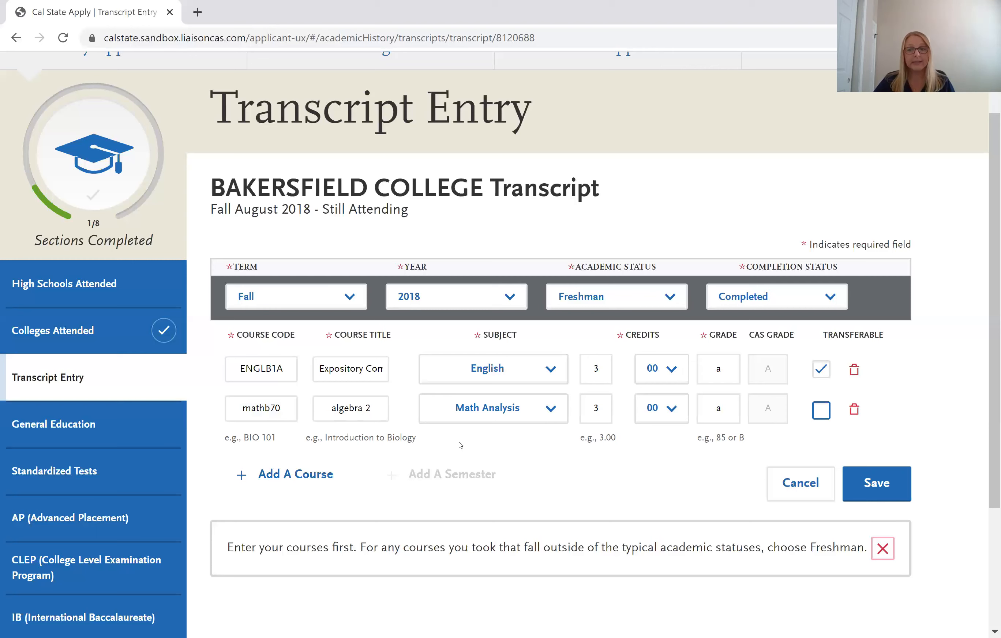
left_click(889, 490)
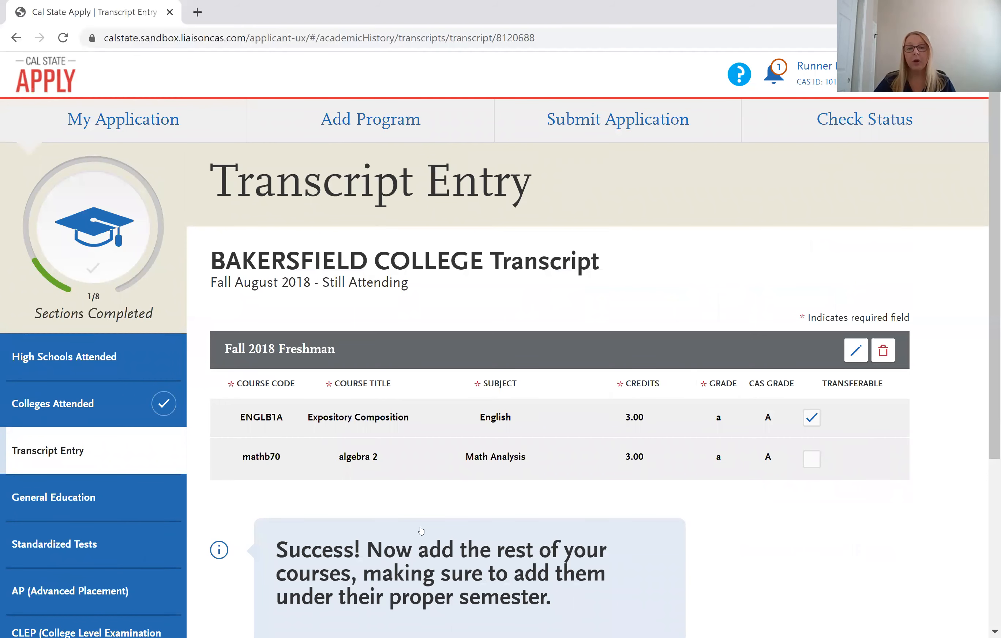
Scroll down to view the saved Fall 2018 semester and its Add A Course / Add A Semester links.
scroll(420, 530, "down", 3)
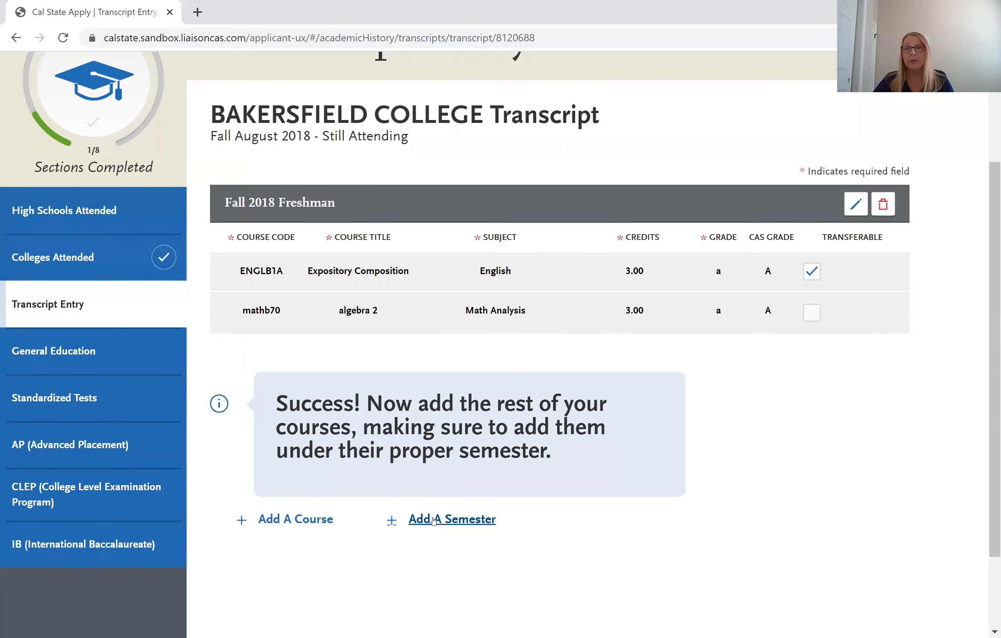
Create and save a Fall 2020 Sophomore semester marked In Progress/Planned.
left_click(434, 521)
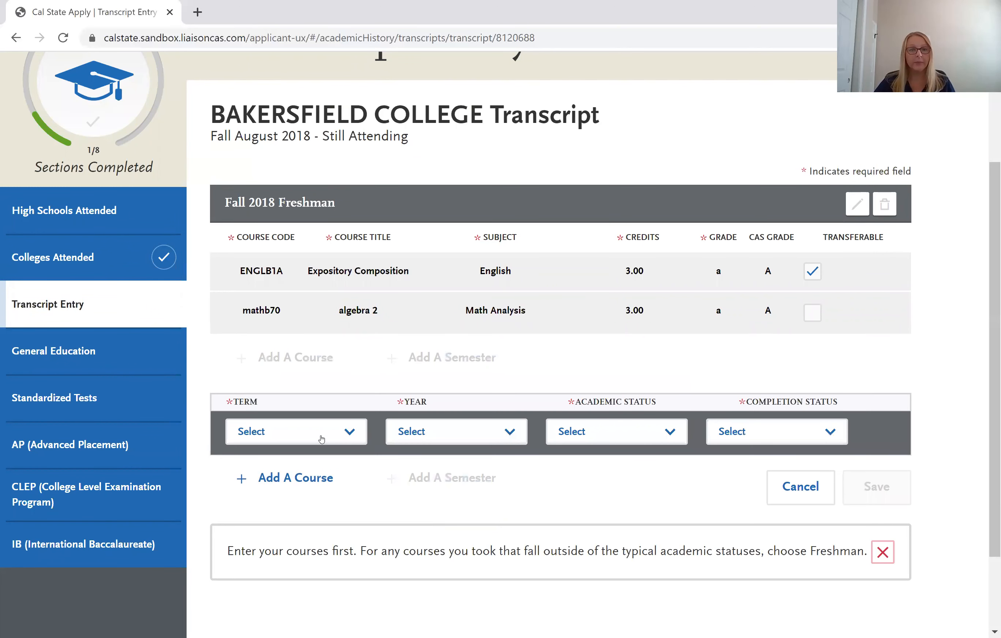
left_click(321, 438)
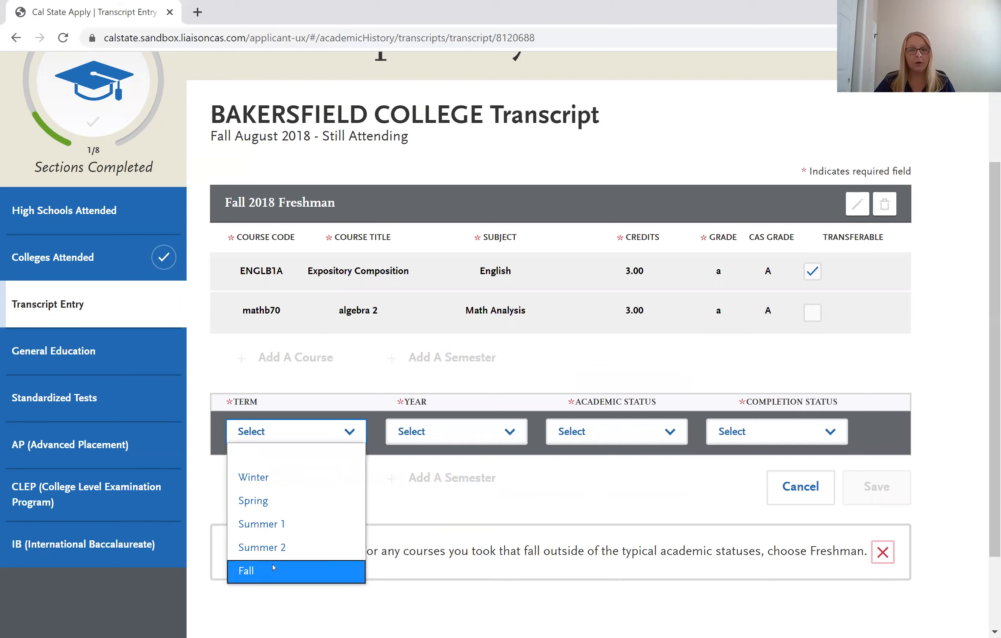
left_click(505, 429)
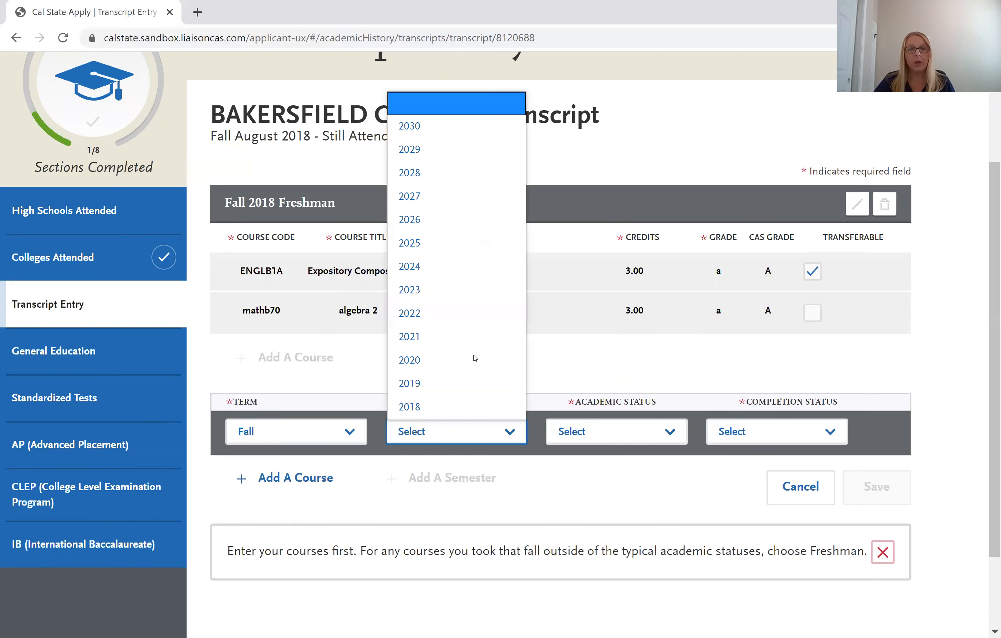
left_click(588, 432)
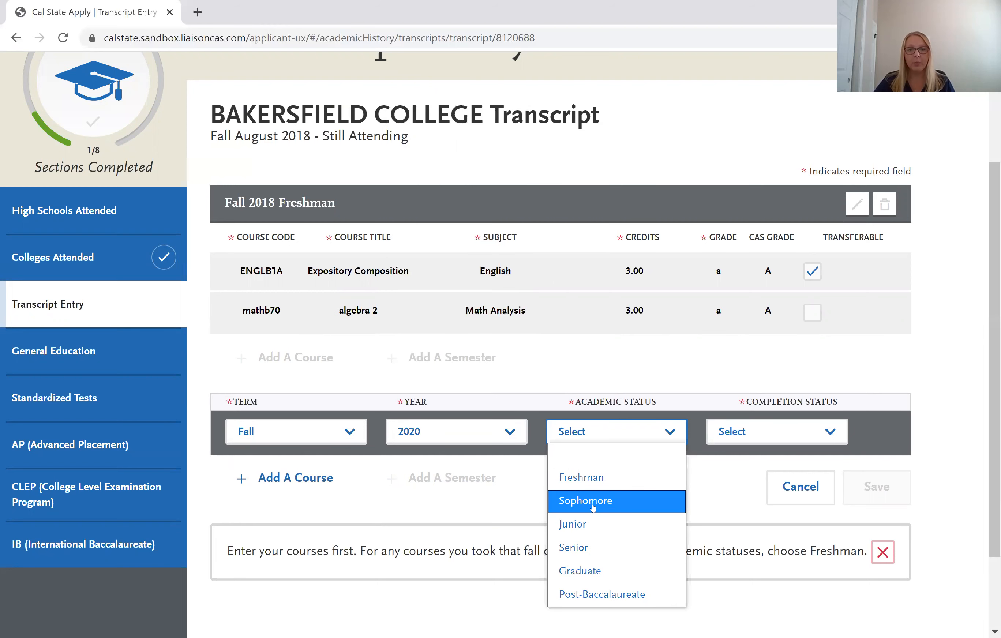
left_click(593, 507)
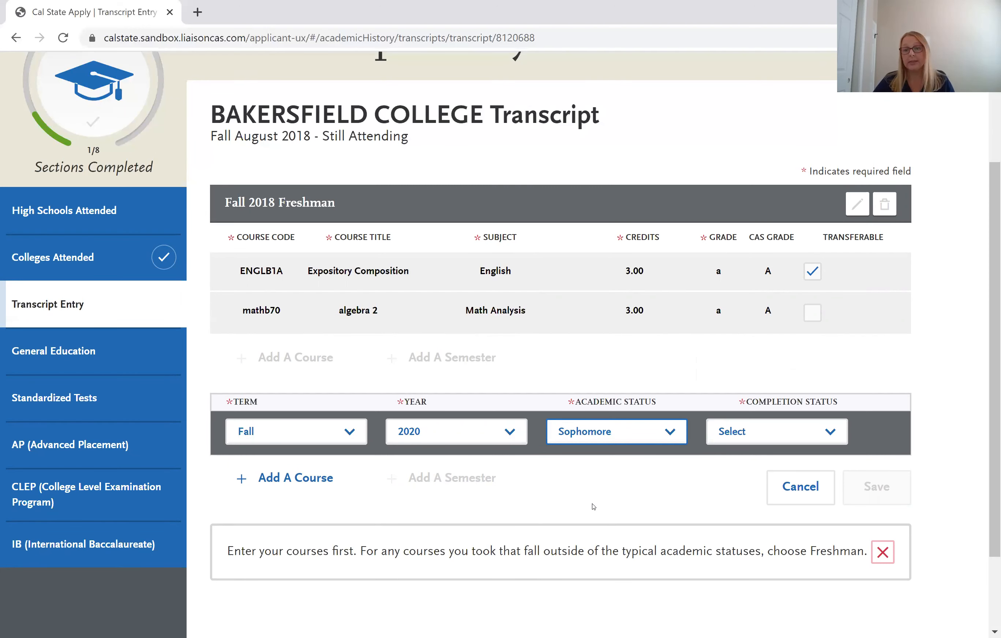
left_click(768, 438)
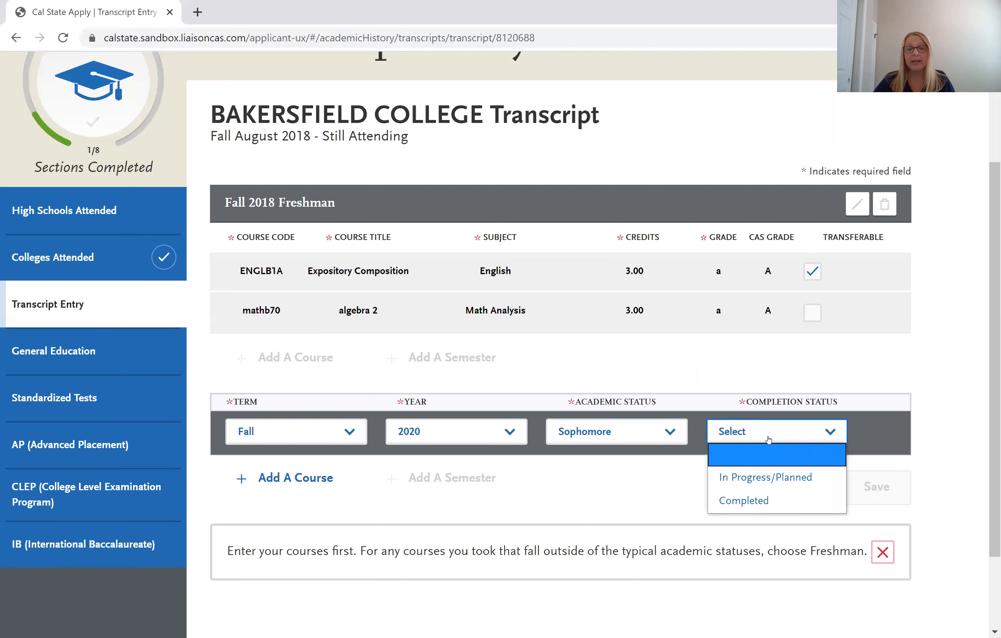
left_click(765, 475)
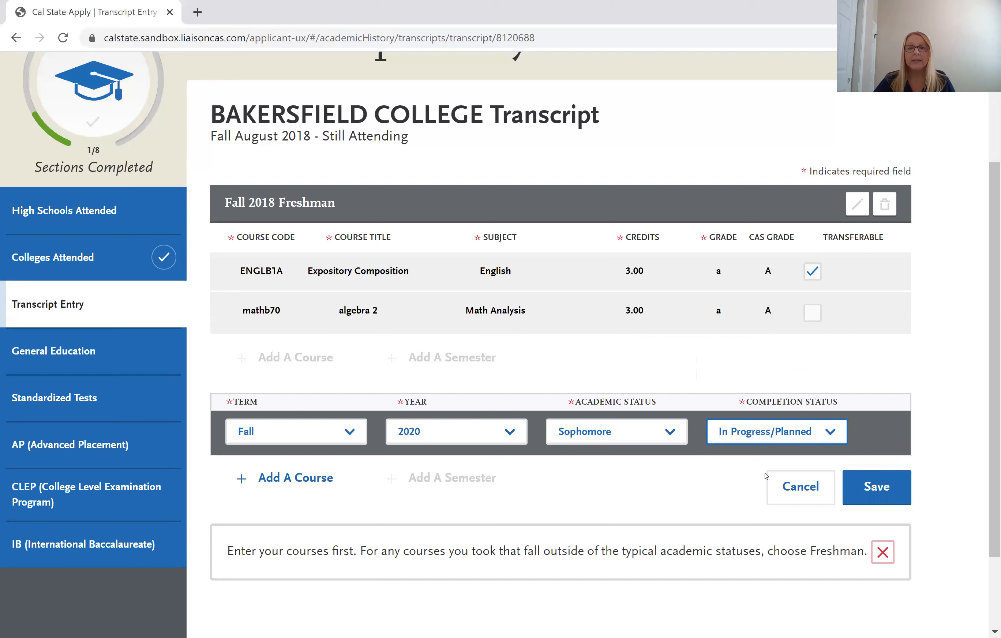
left_click(864, 485)
left_click(864, 485)
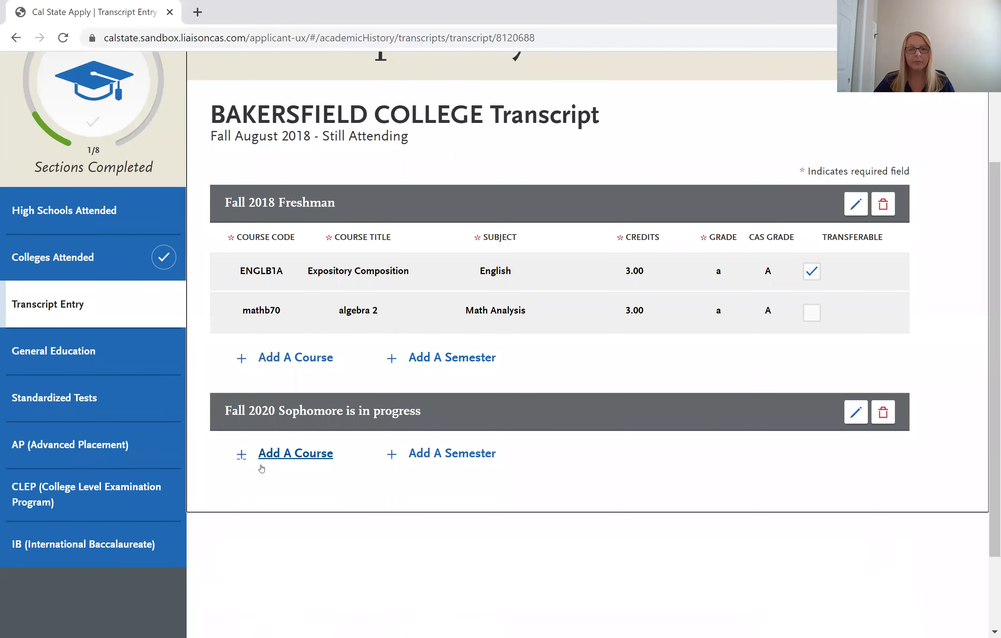
Add a course to Fall 2020 with code HISTB17A picked from the 'hist' suggestions.
left_click(239, 456)
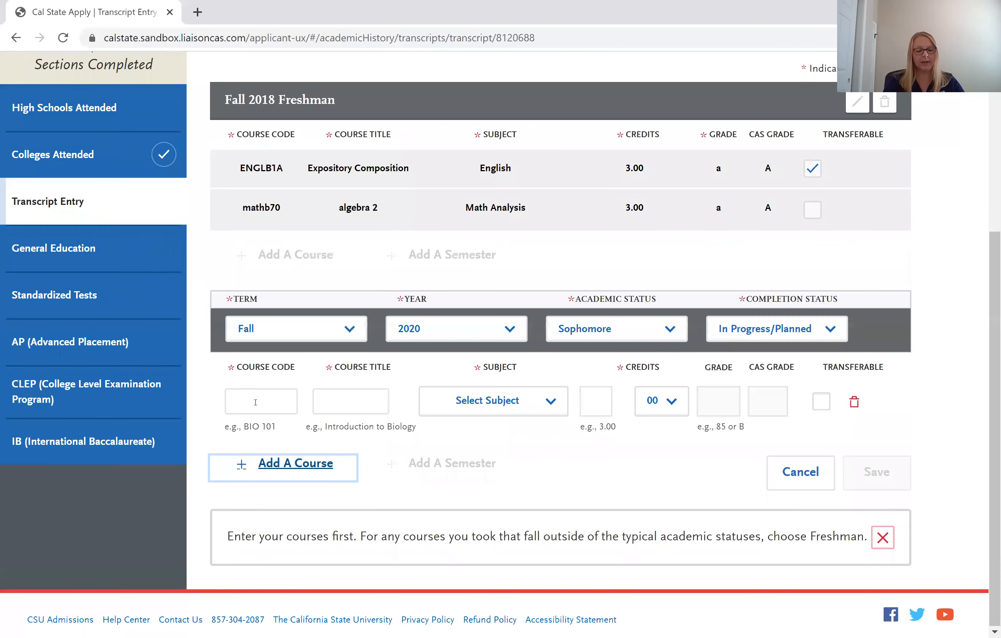
left_click(255, 402)
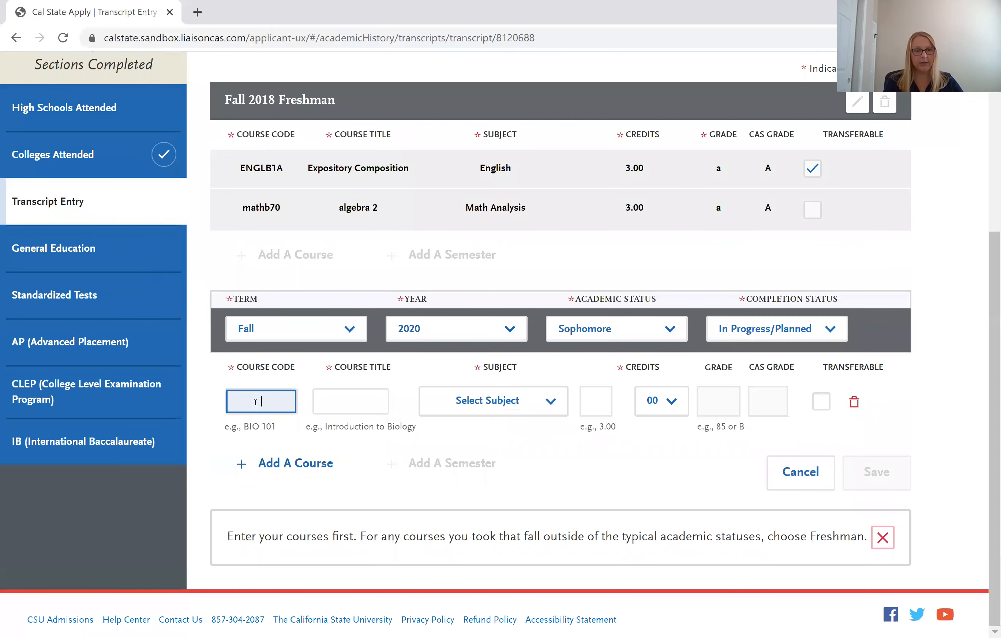
type("hist")
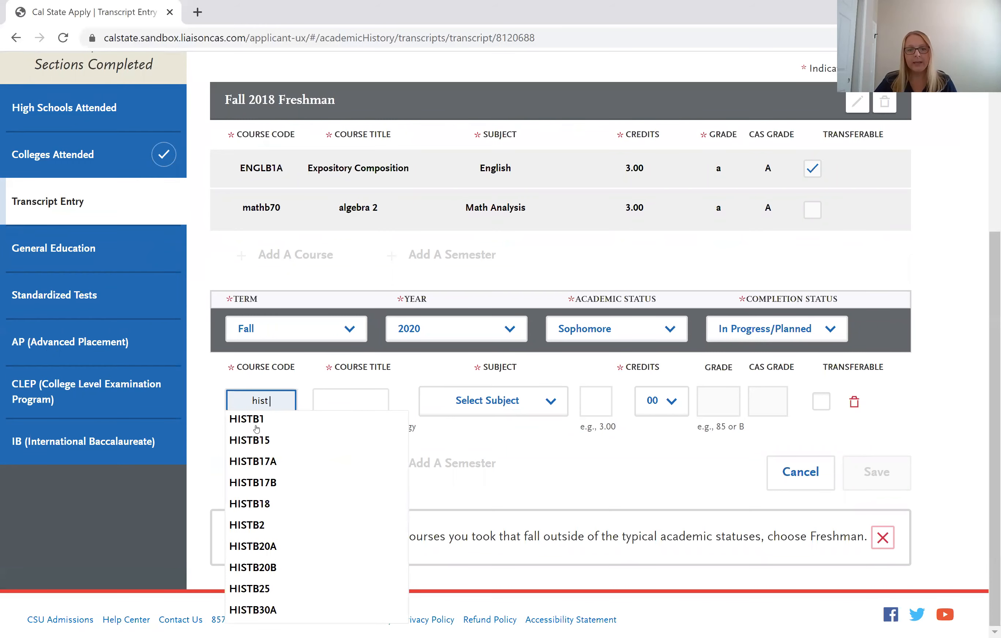
left_click(256, 459)
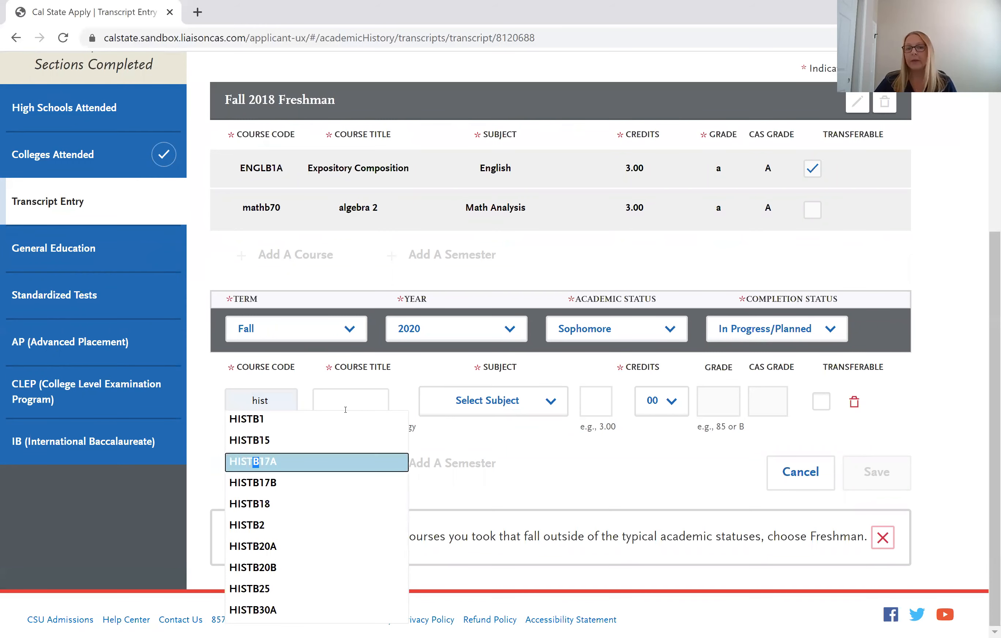
left_click(322, 410)
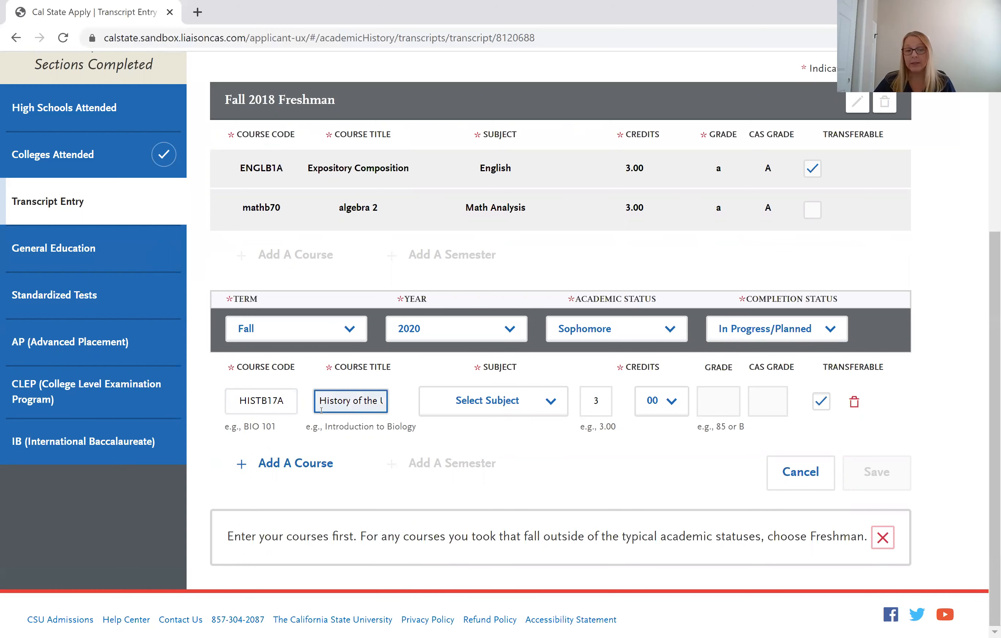
Set the HISTB17A subject to History, leaving the grade empty.
left_click(487, 404)
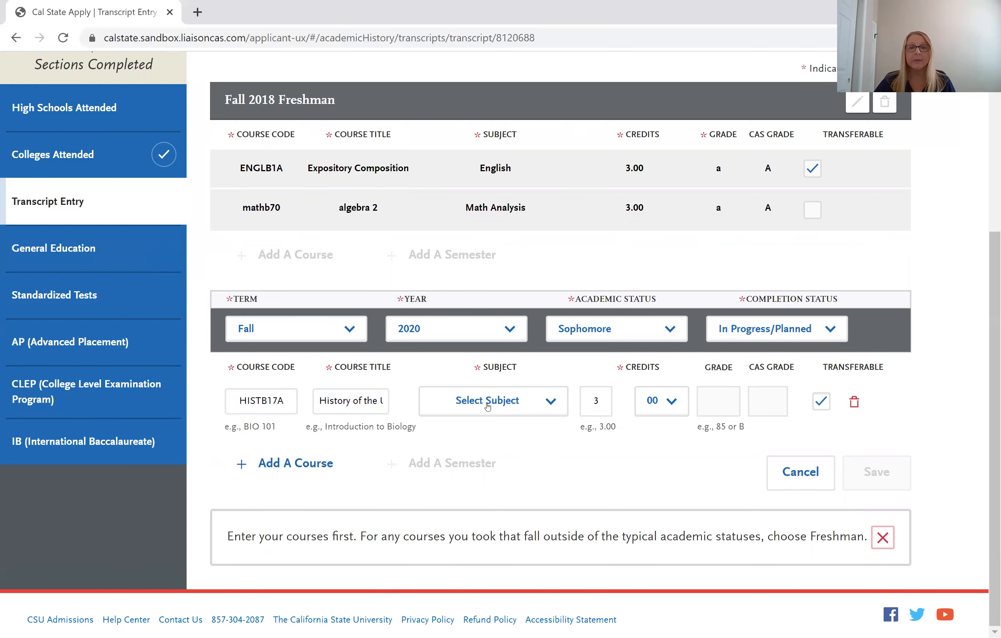
left_click(499, 389)
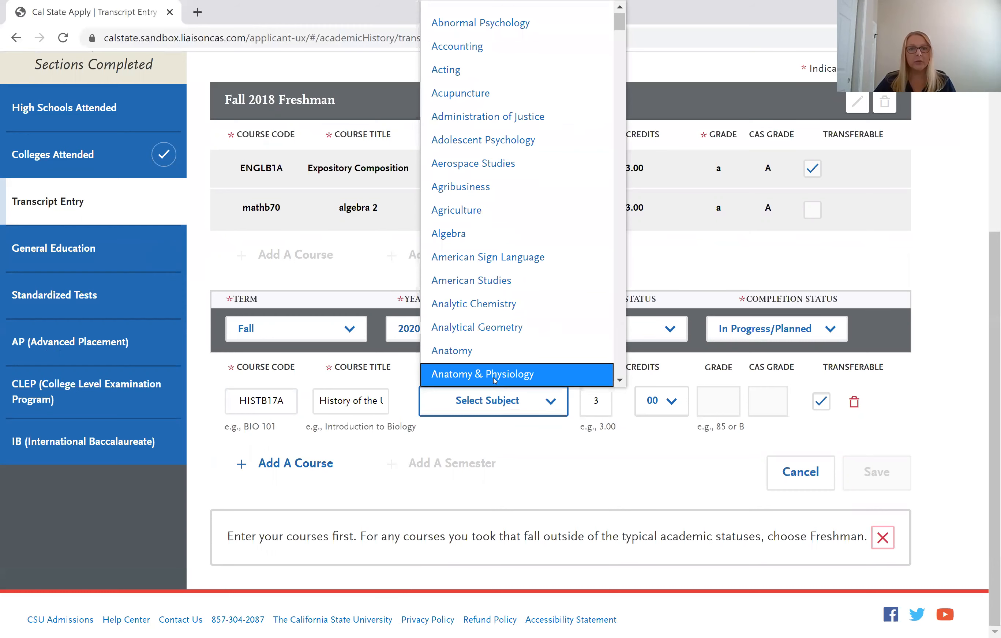
scroll(489, 344, "down", 20)
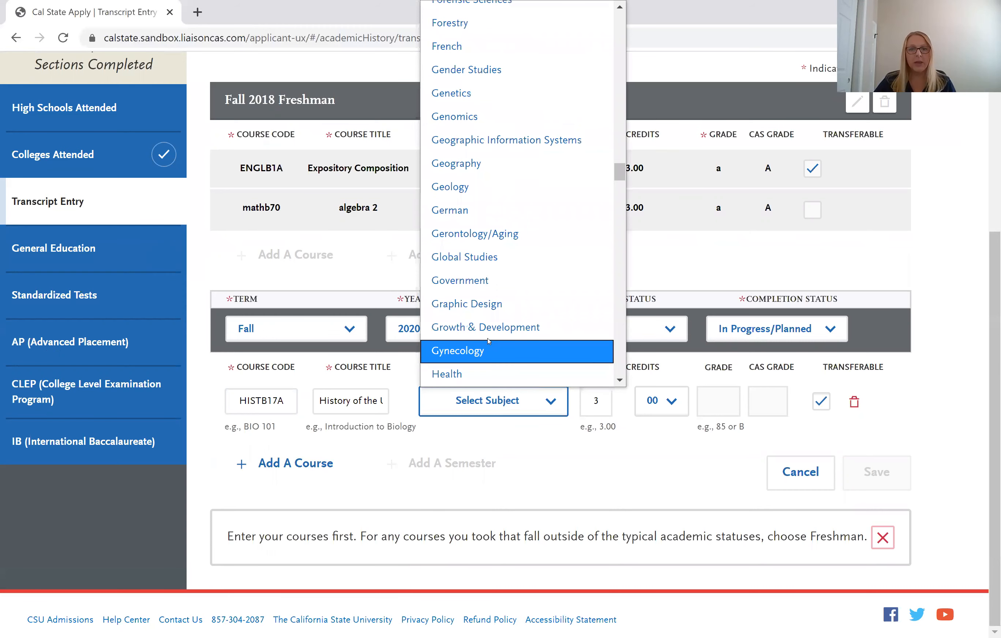
scroll(492, 321, "down", 5)
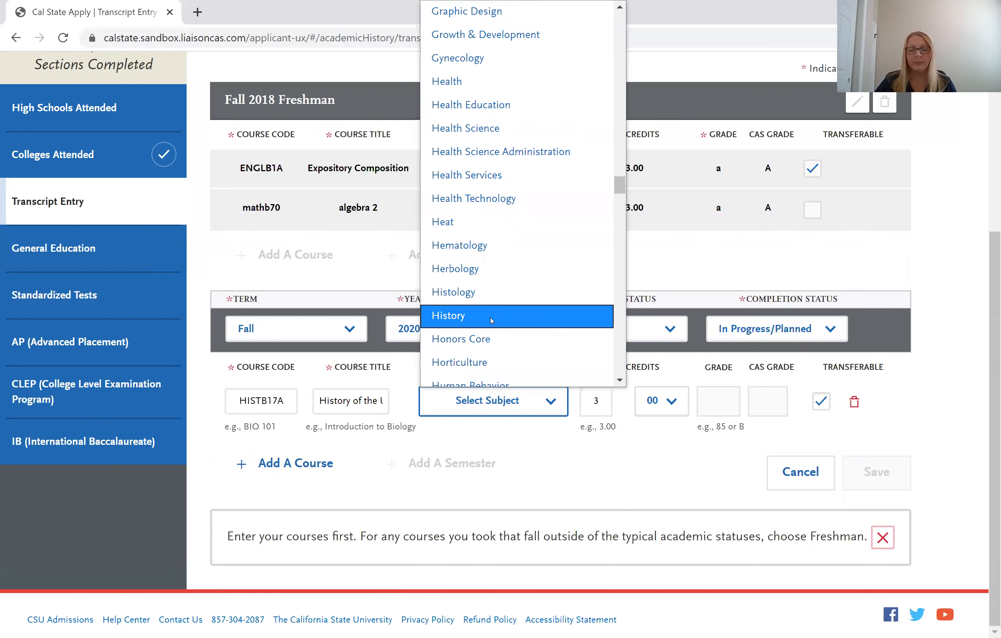
left_click(491, 320)
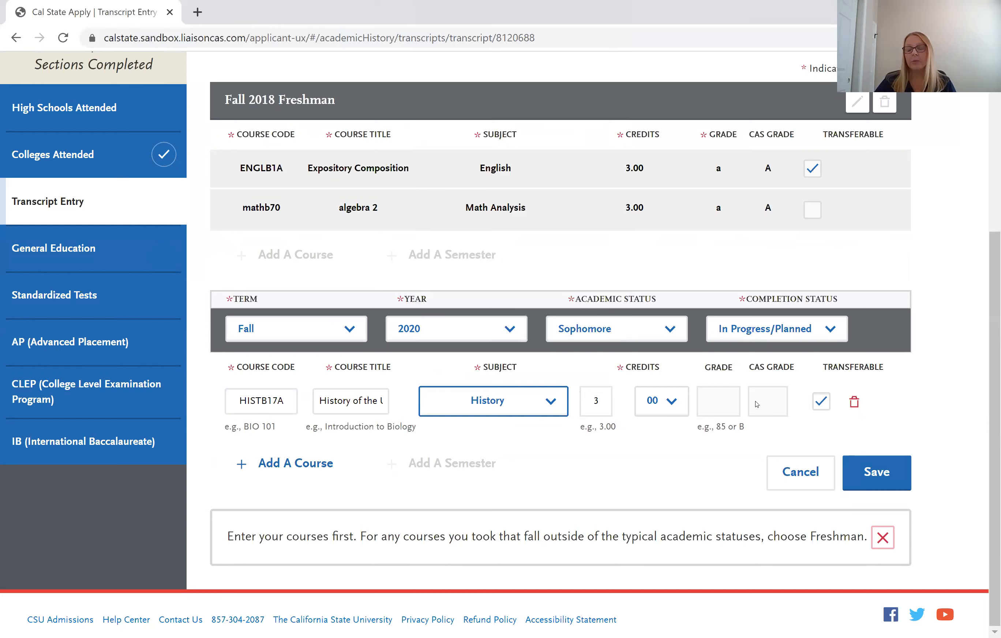
left_click(724, 401)
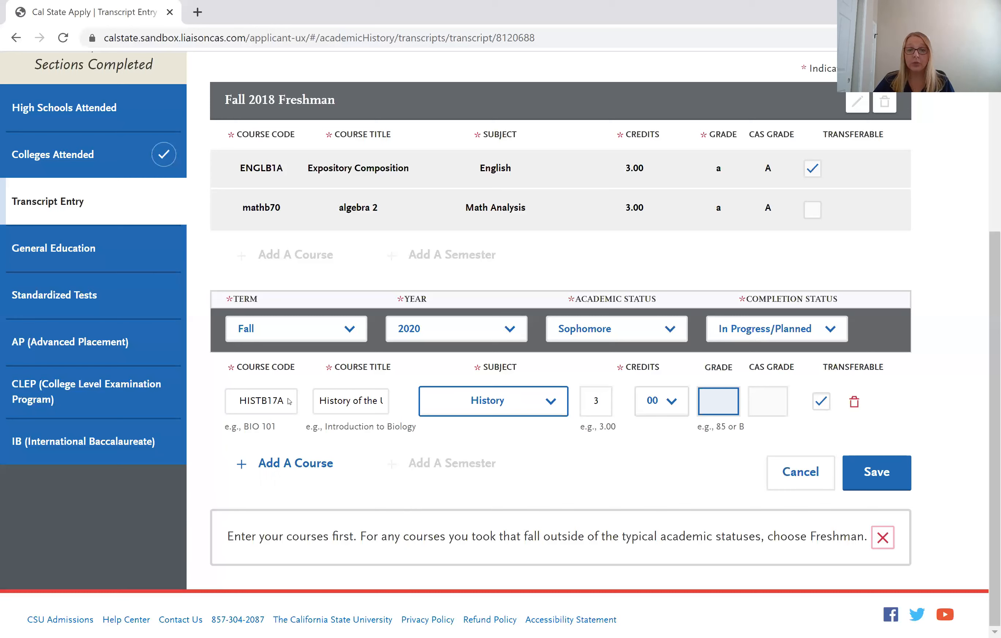
left_click(591, 493)
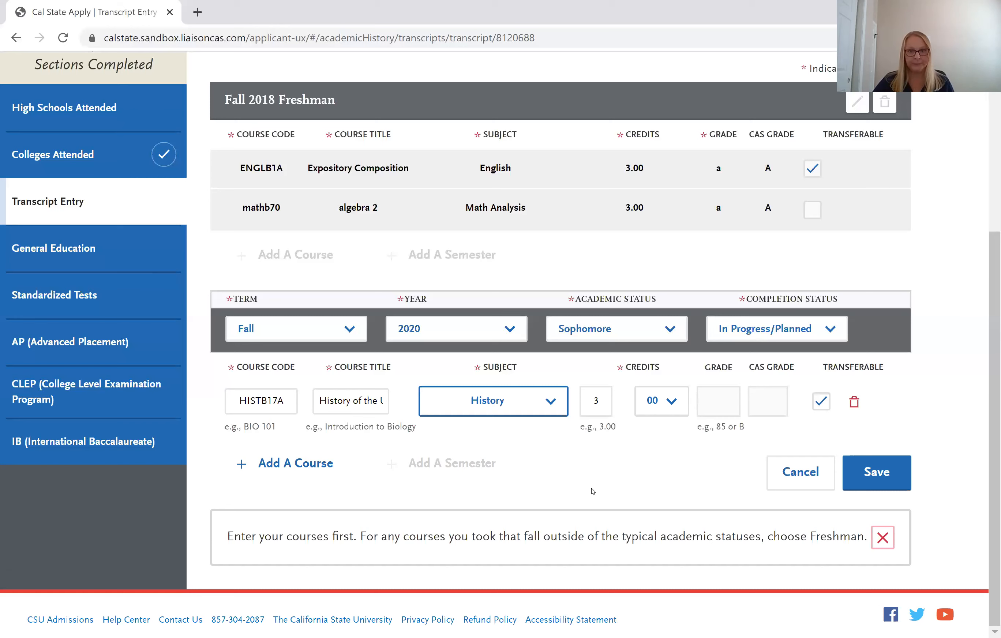
Save the Fall 2020 semester with HISTB17A, then return to Transcript Entry via the sidebar.
left_click(864, 480)
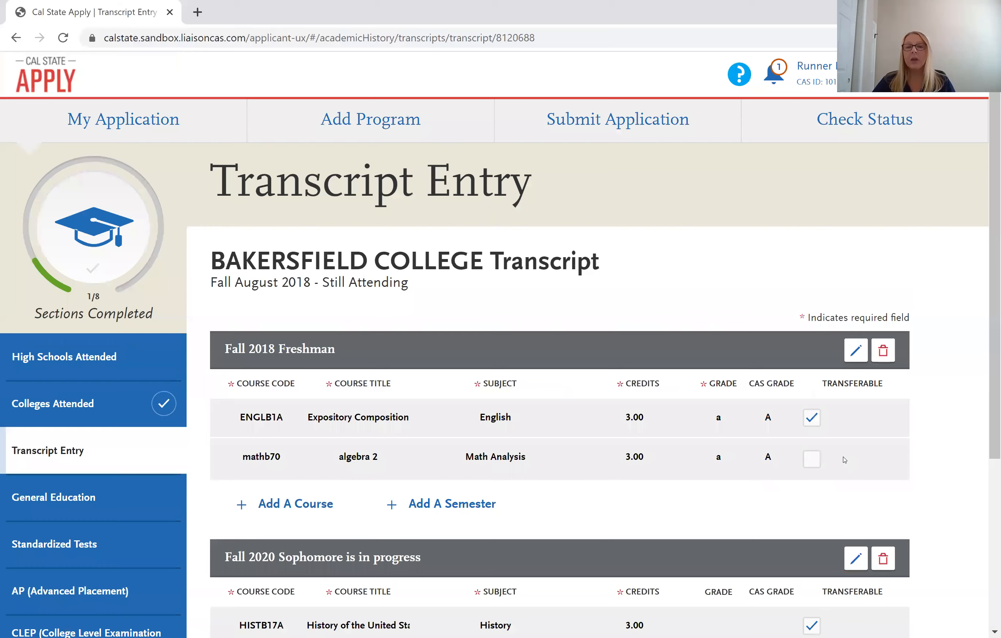
scroll(674, 452, "down", 4)
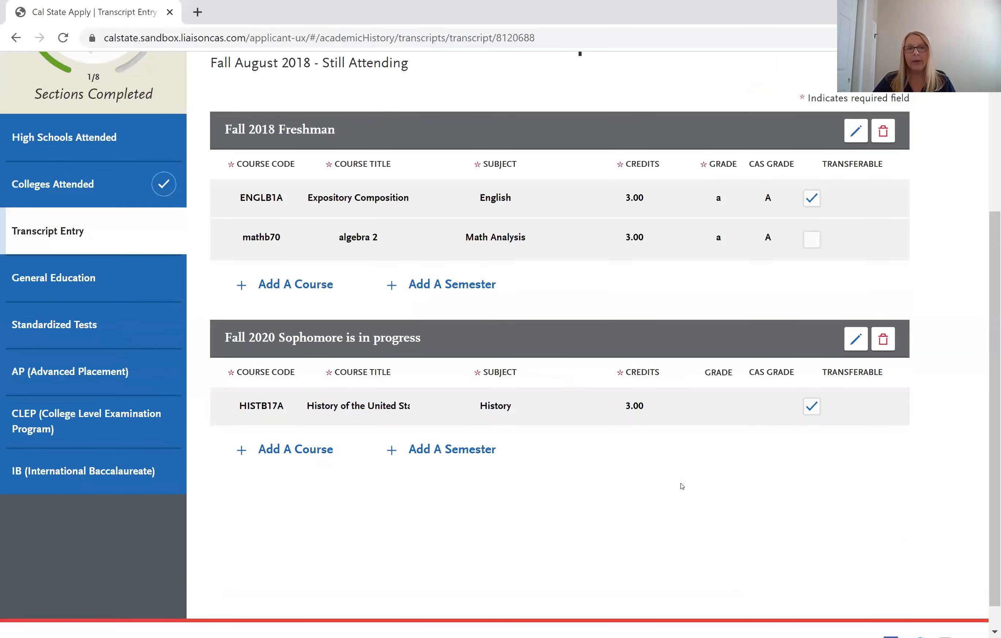
scroll(682, 487, "up", 3)
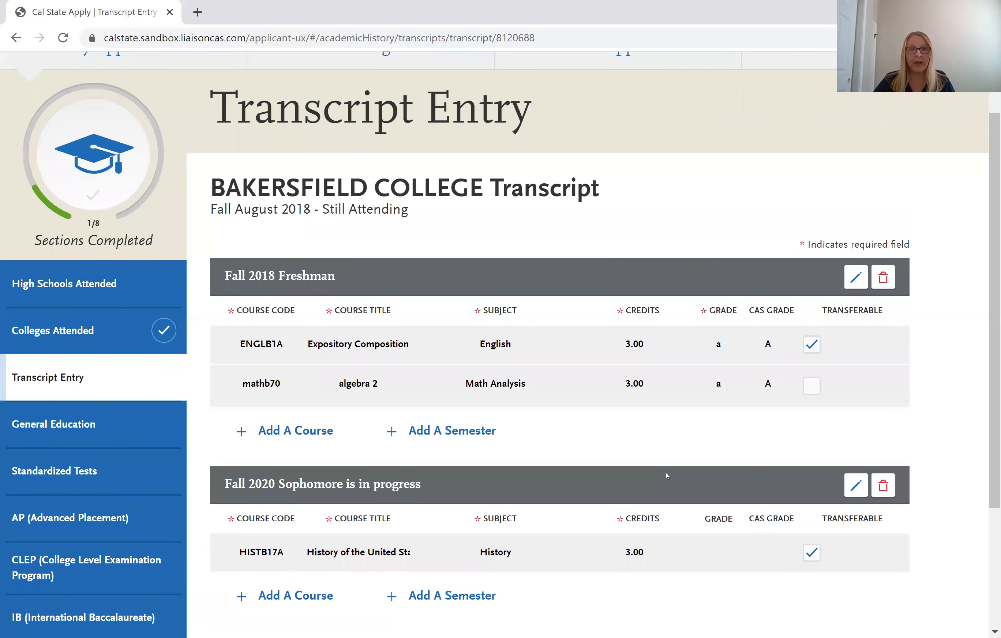
left_click(73, 392)
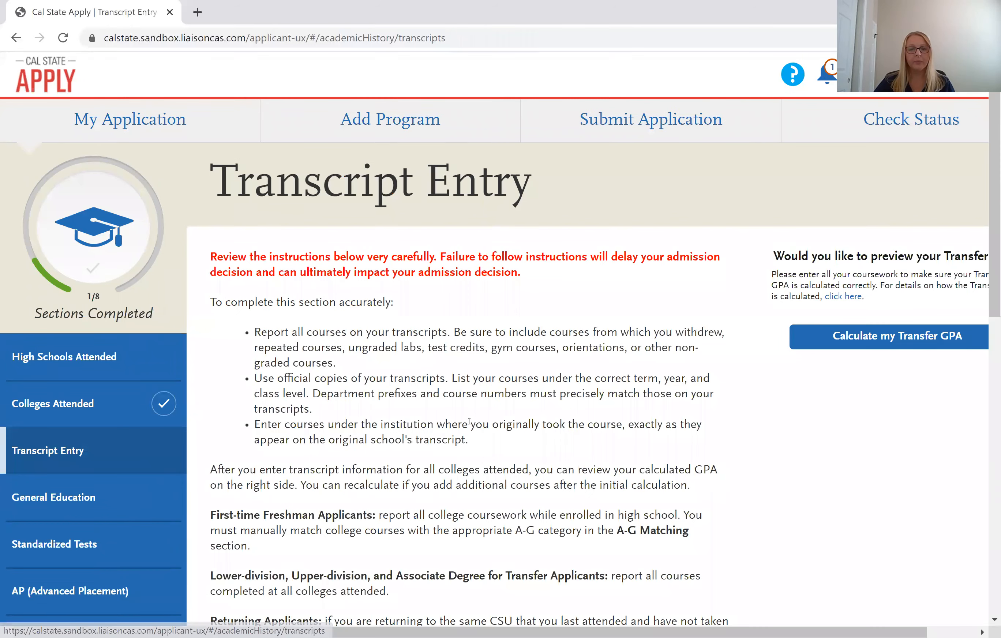
Scroll the transcript list down to the Porterville College card.
scroll(469, 421, "down", 5)
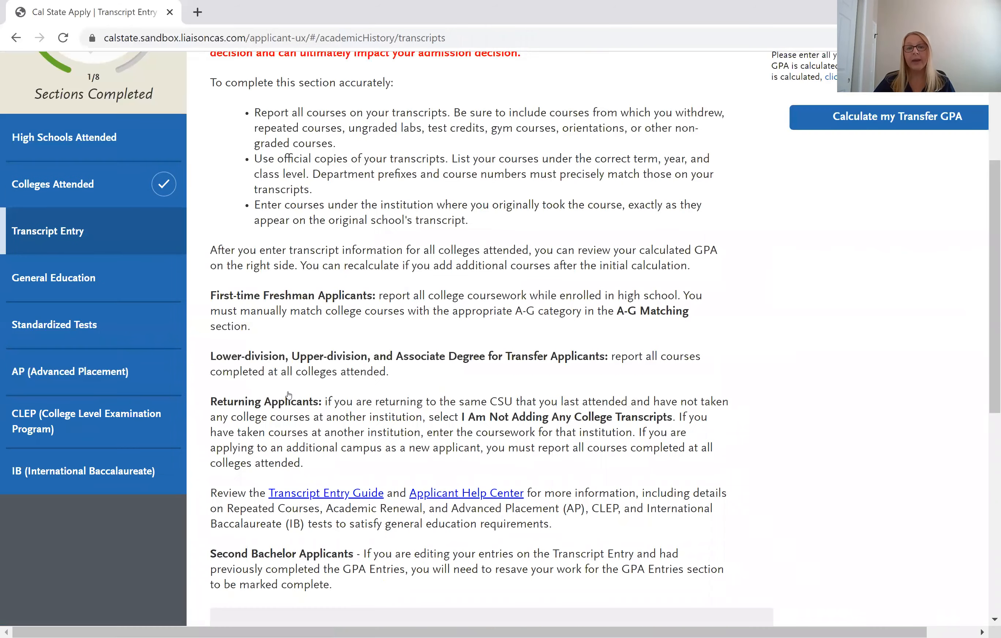
scroll(291, 399, "down", 5)
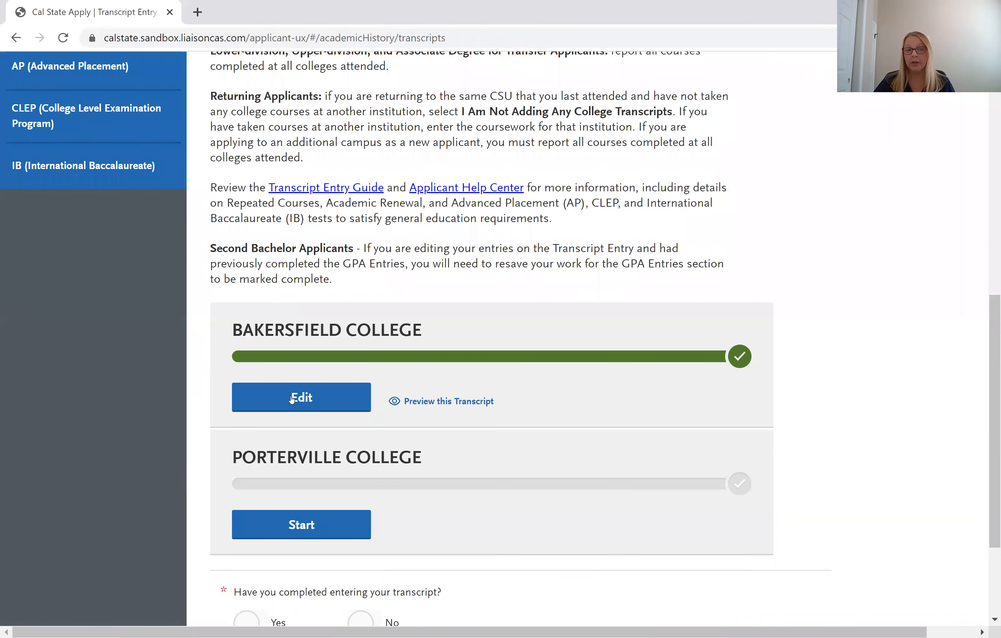
scroll(291, 399, "down", 3)
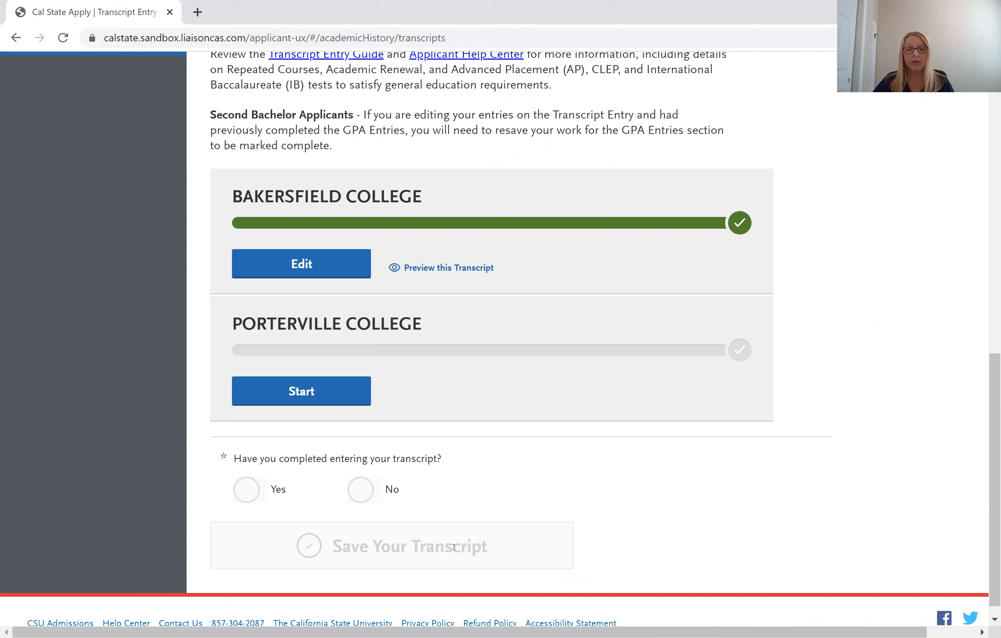
scroll(341, 471, "up", 7)
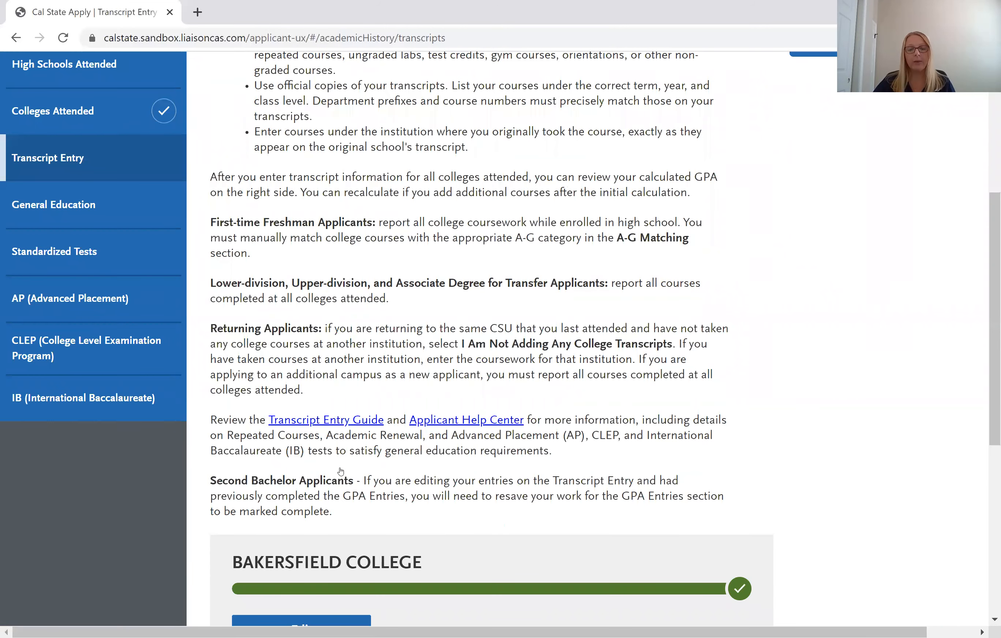
scroll(340, 471, "down", 6)
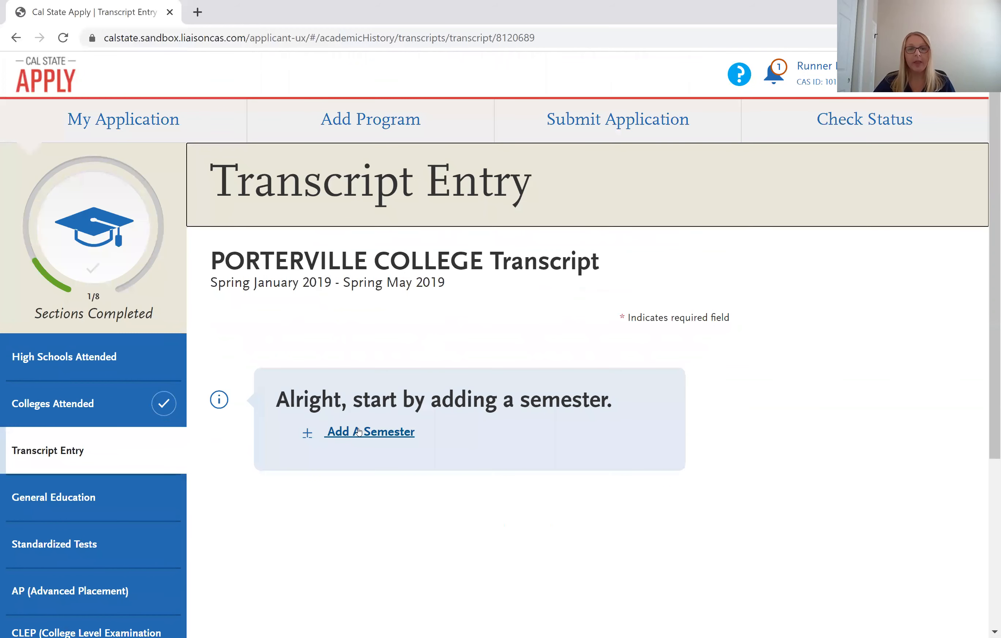
Add a Porterville semester: Spring 2019, Freshman, Completed, plus an empty course row.
left_click(357, 431)
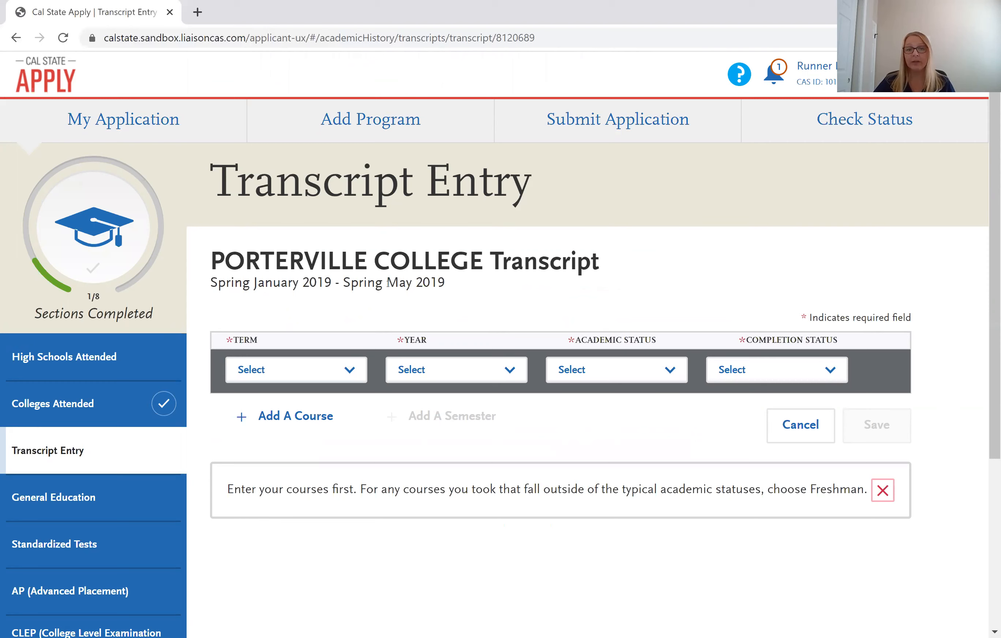
left_click(358, 370)
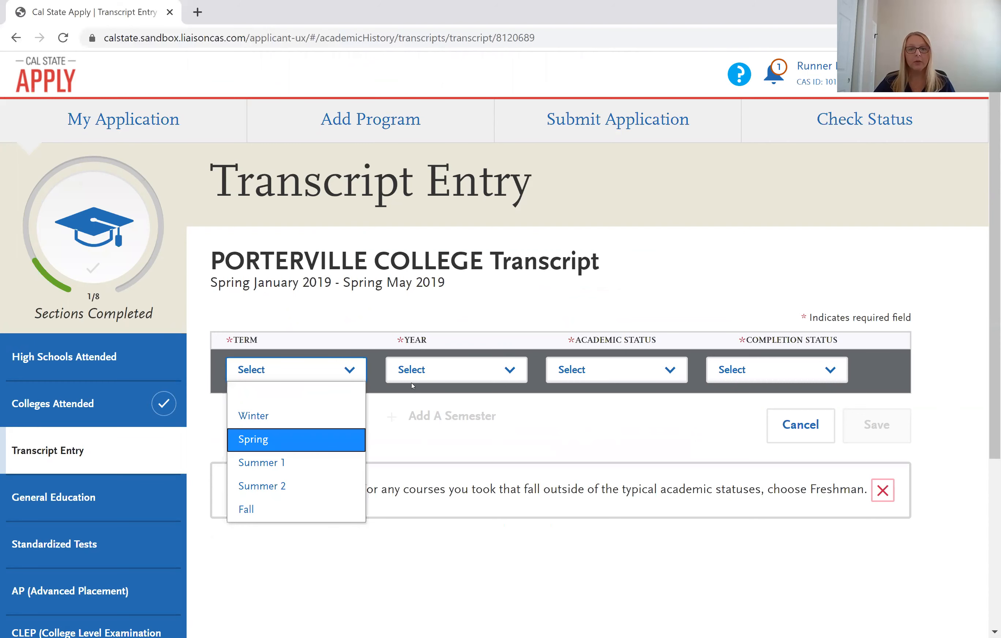
left_click(413, 373)
left_click(422, 416)
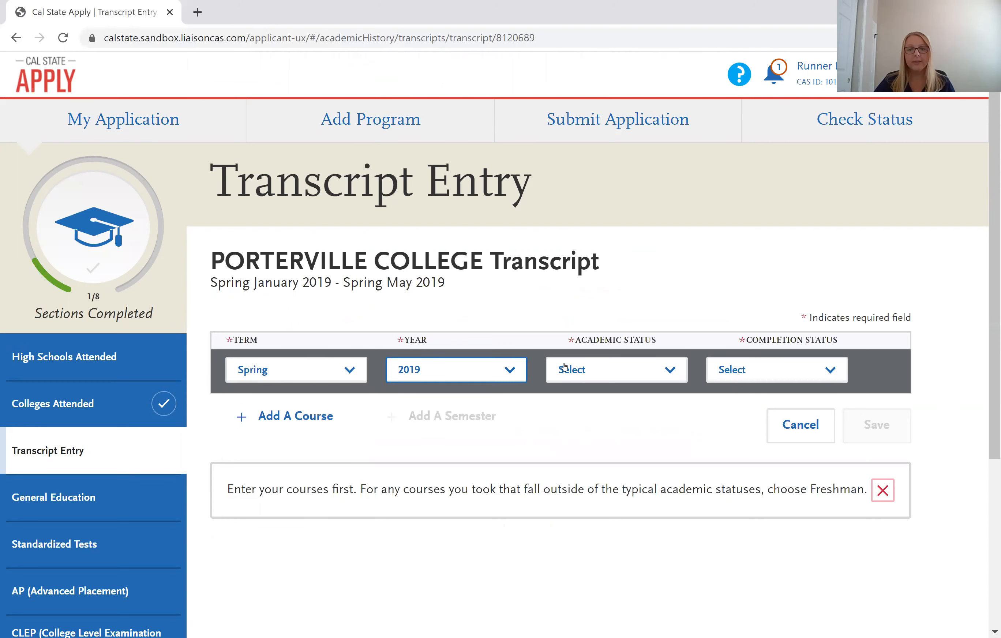
left_click(677, 380)
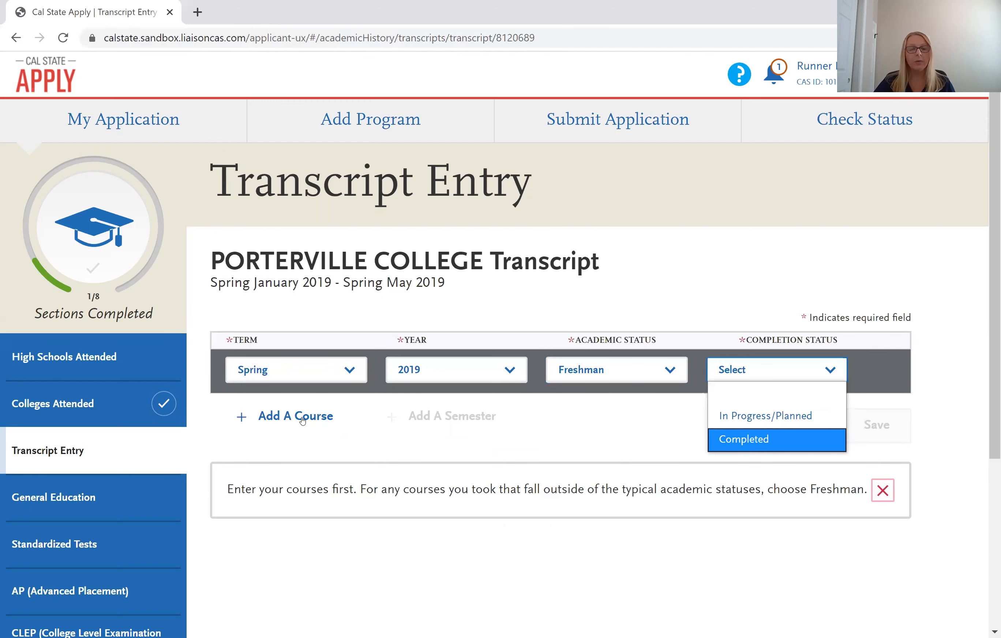
key("Return")
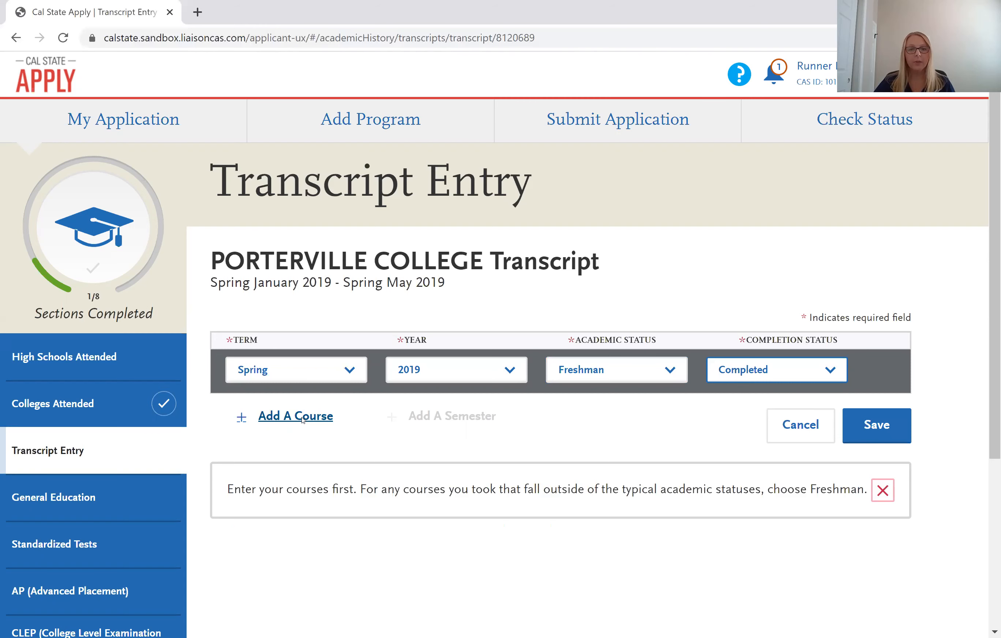
left_click(303, 417)
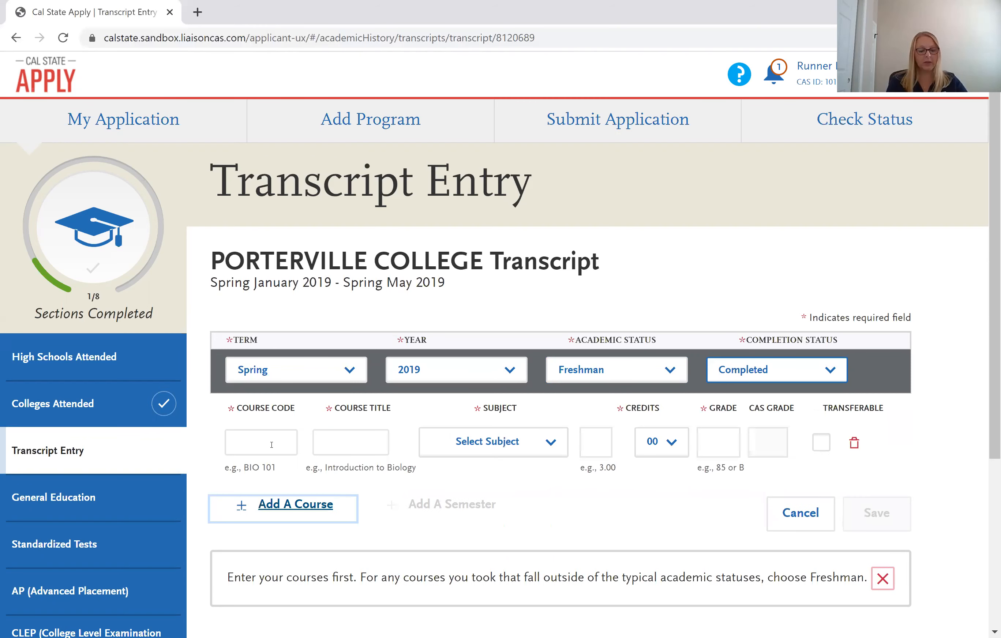
Enter the first course as COMMP101 with subject Communications and grade B.
left_click(271, 444)
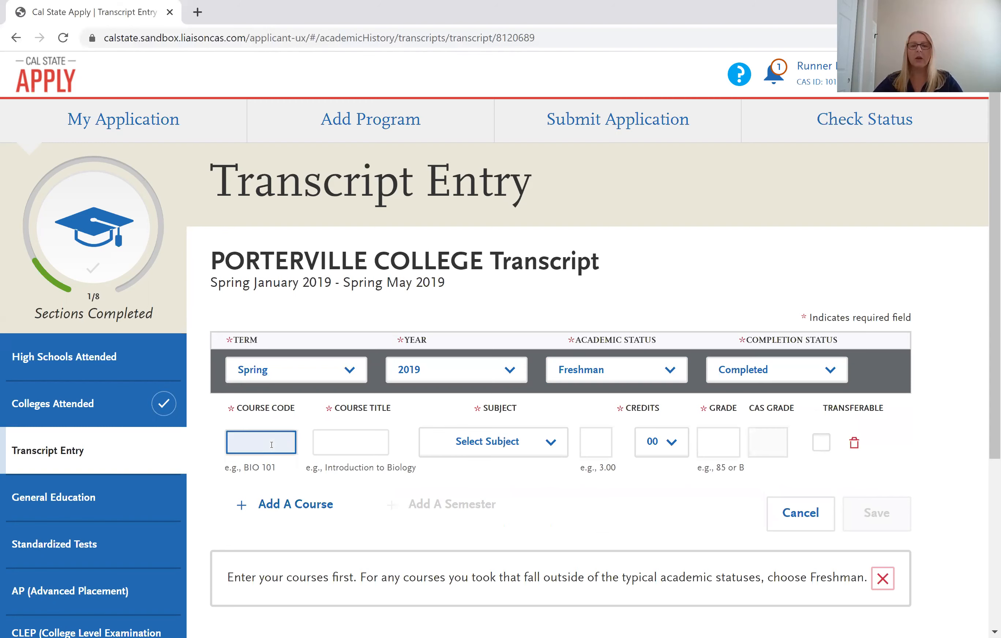
type("com")
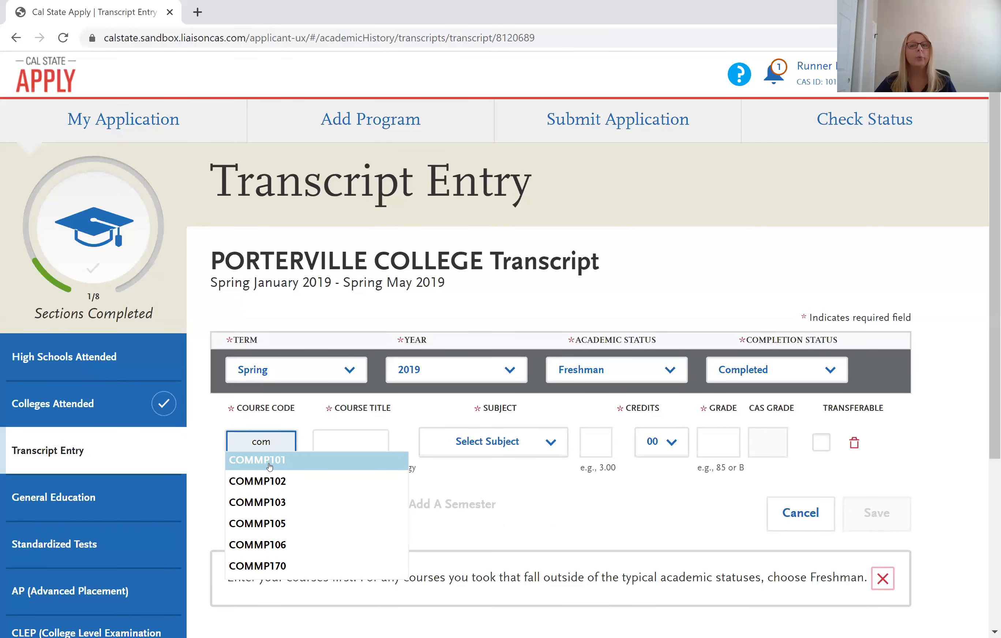
left_click(269, 460)
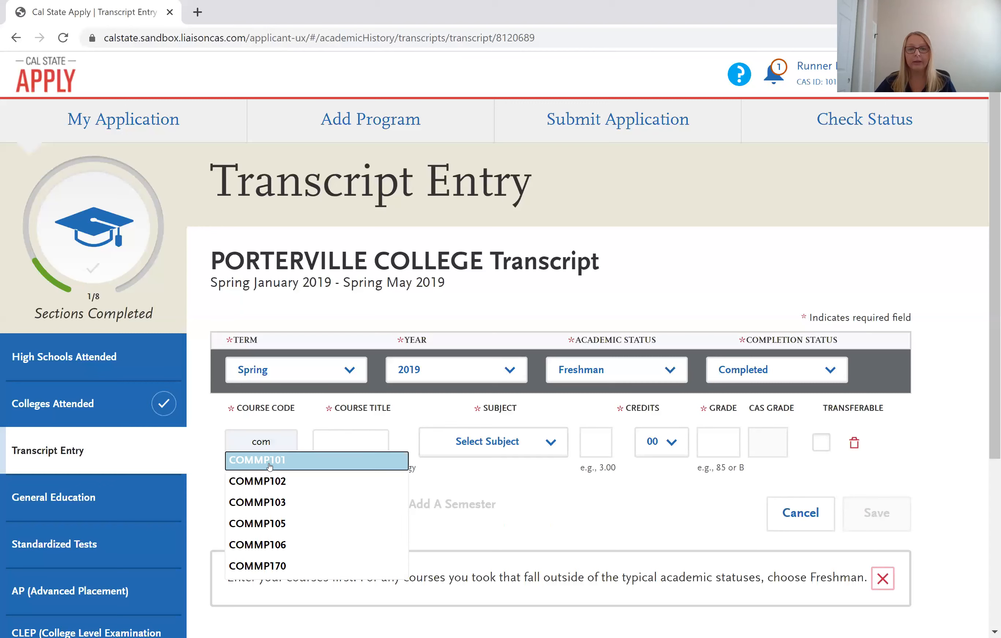
left_click(506, 450)
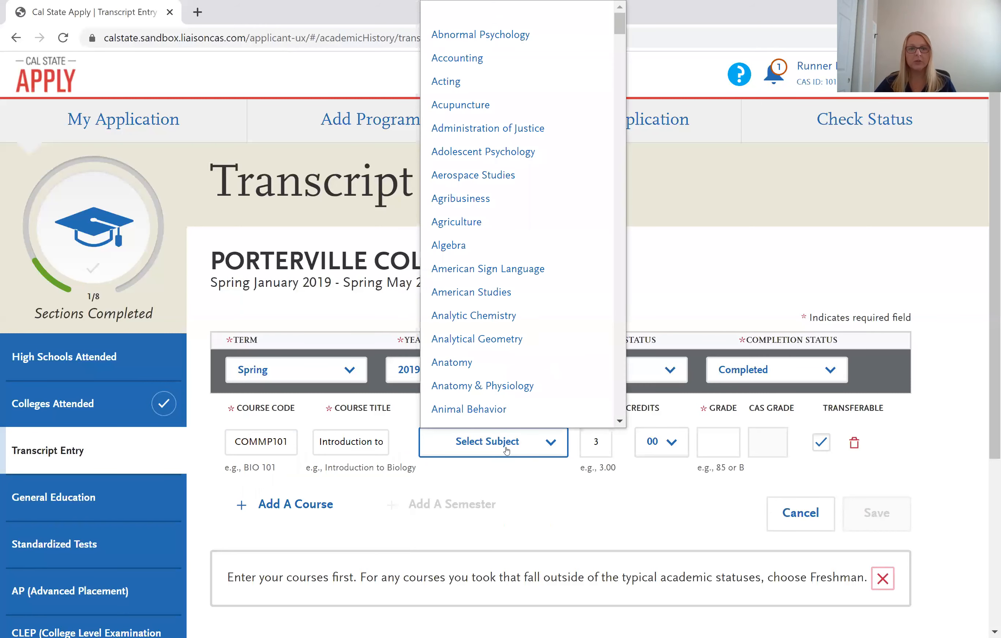
key("c")
scroll(520, 358, "down", 3)
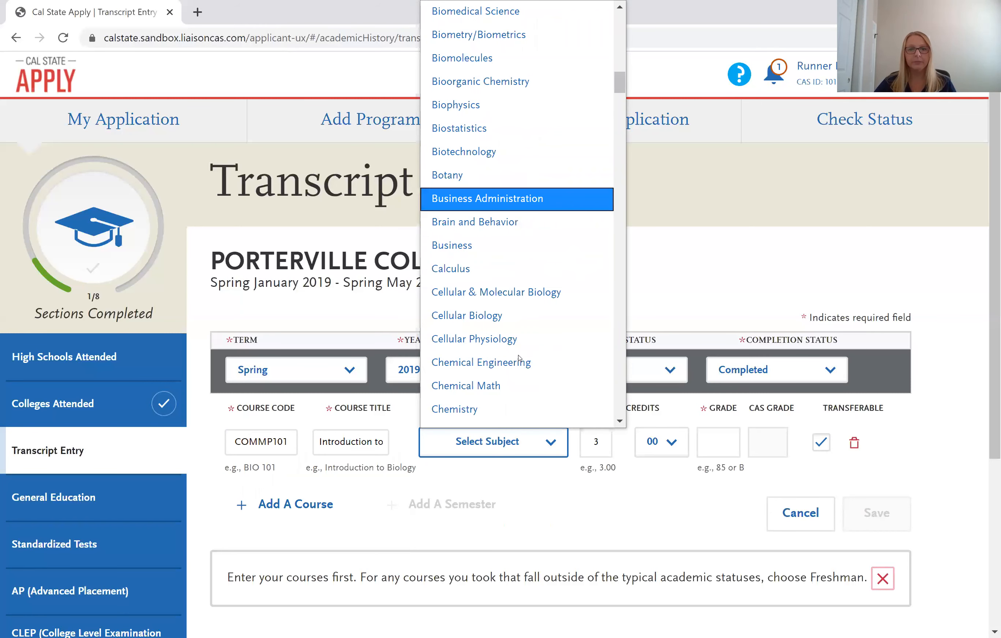
scroll(519, 358, "down", 3)
scroll(520, 358, "down", 3)
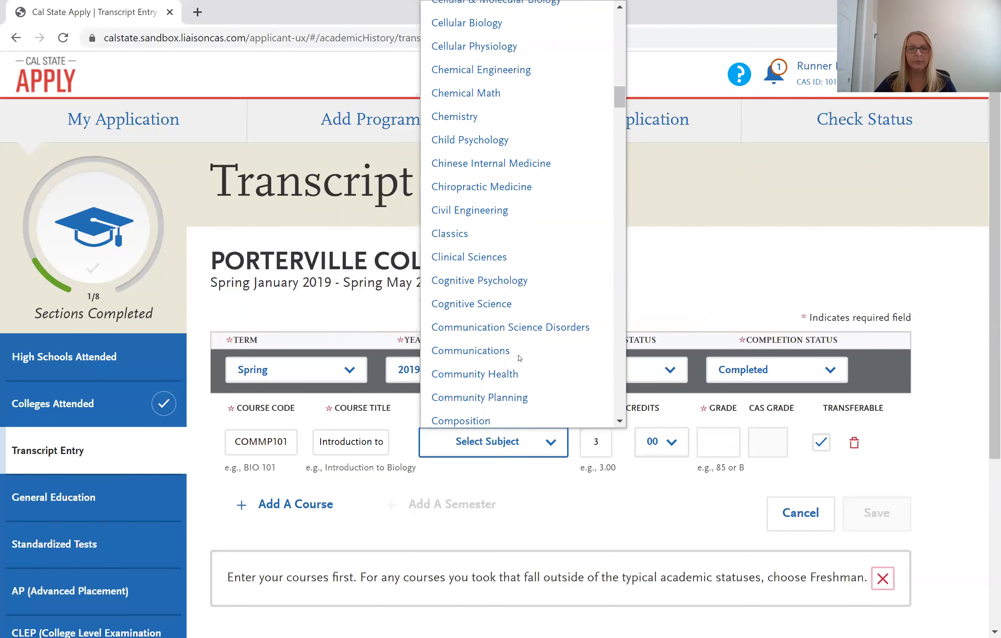
scroll(519, 358, "down", 3)
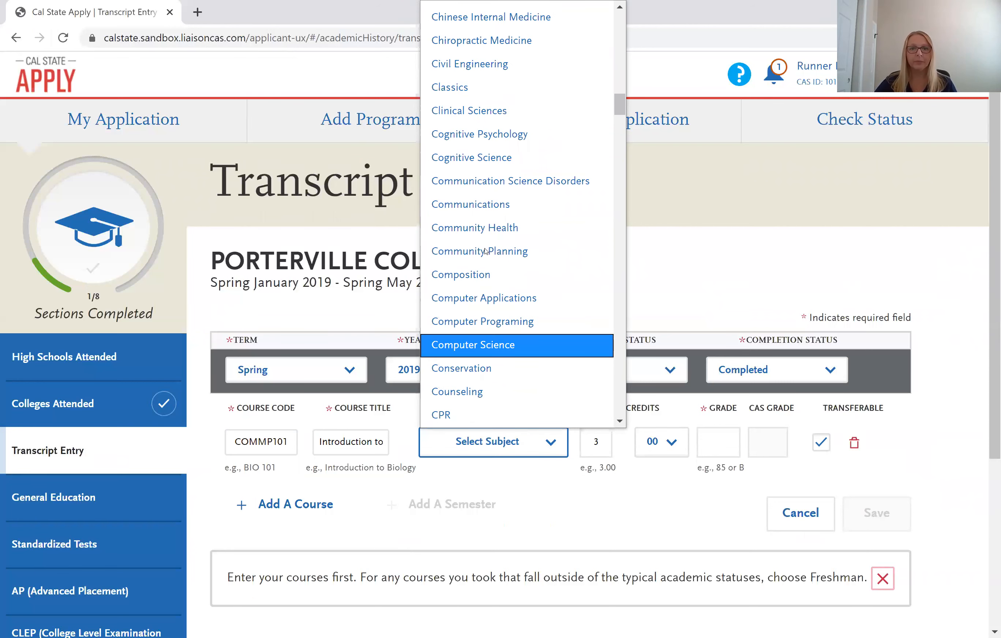
left_click(493, 201)
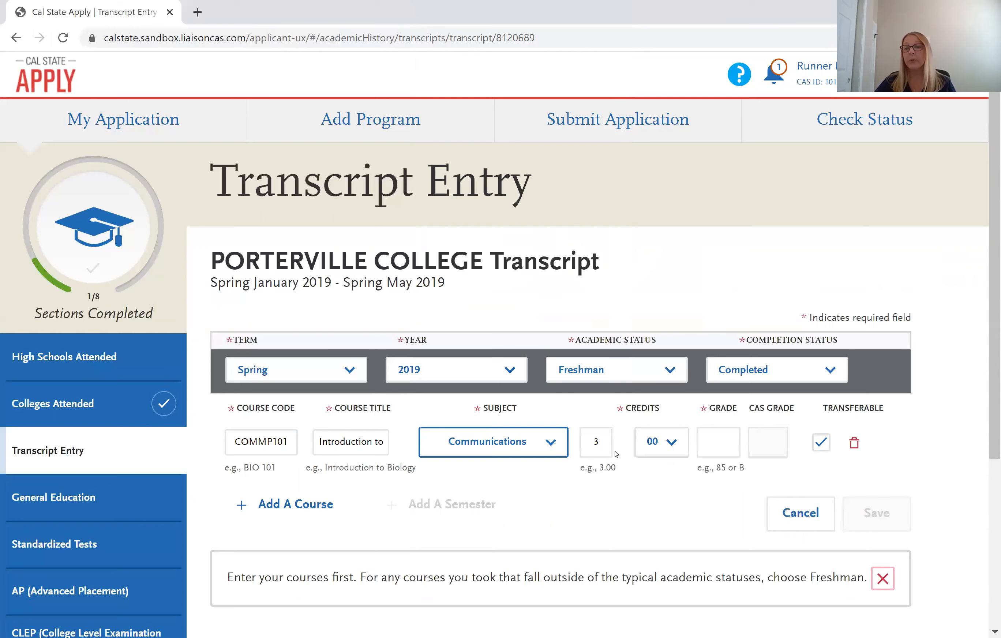
left_click(719, 449)
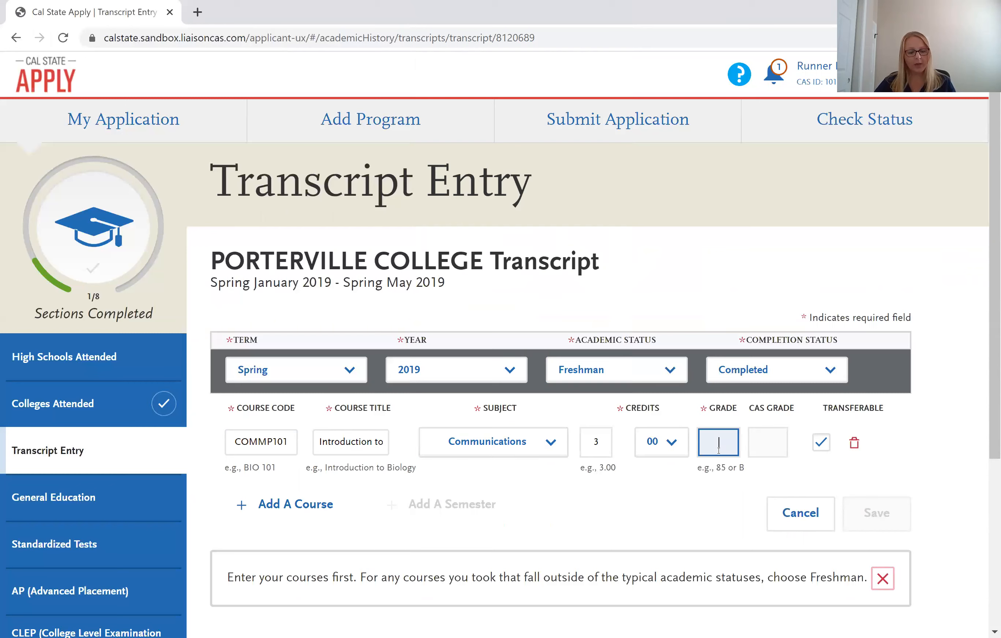
type("b")
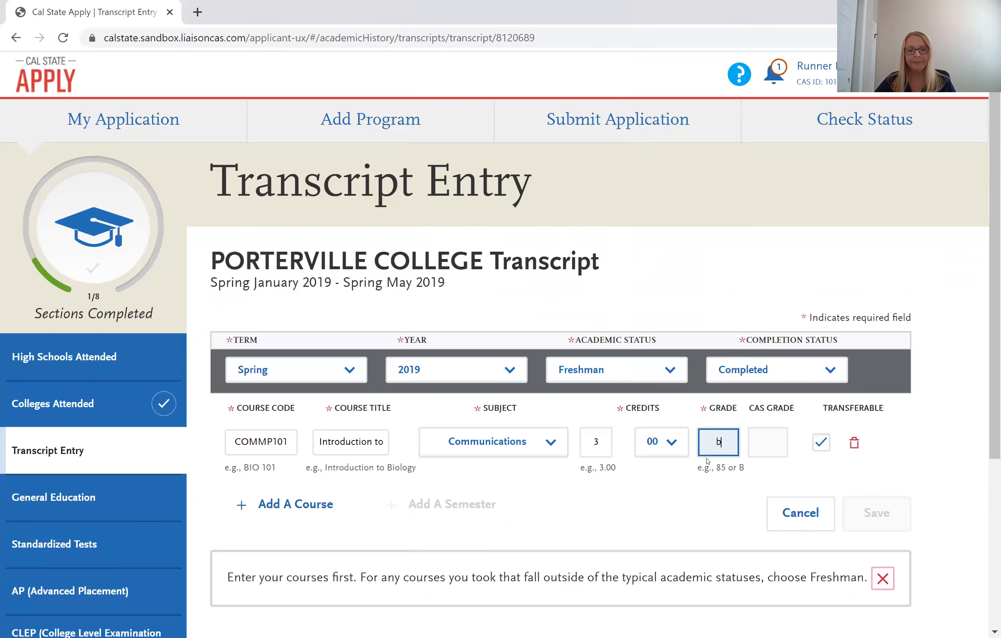
key("Tab")
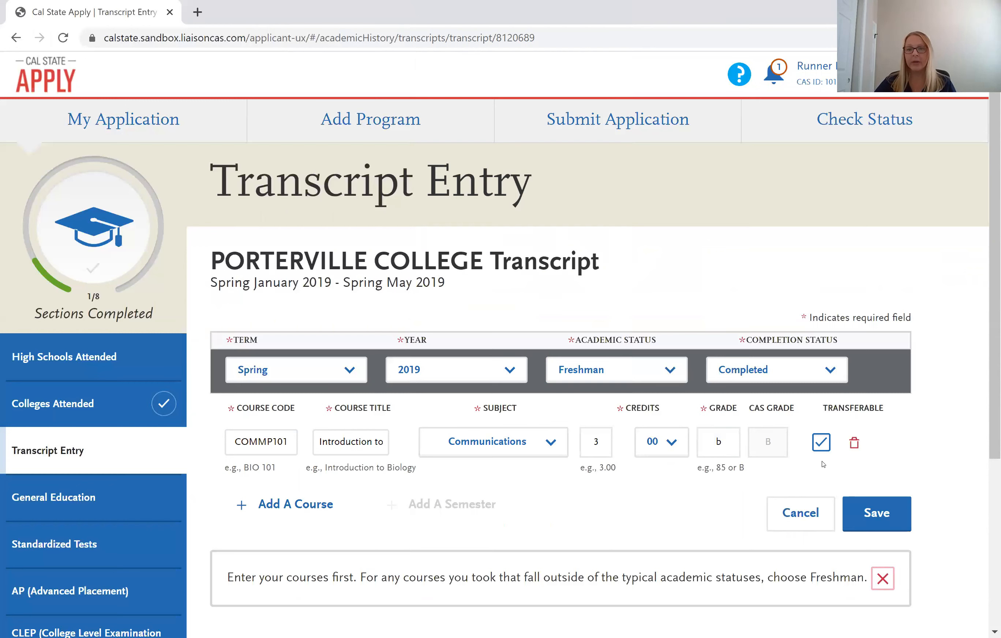
Add COMMP105 Argumentation under Communications with grade C, then add a third course row.
left_click(307, 506)
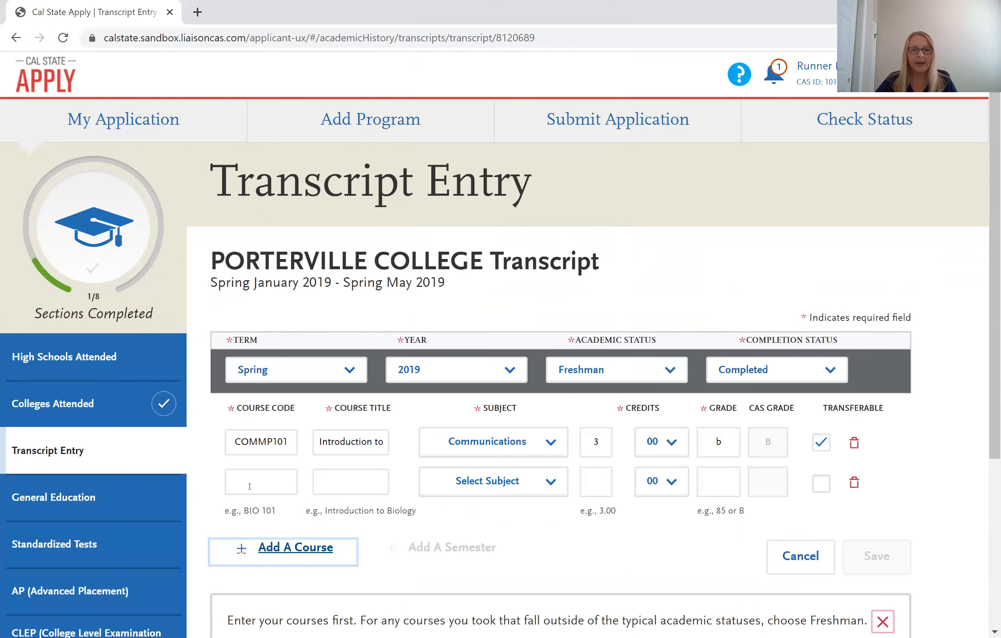
left_click(250, 485)
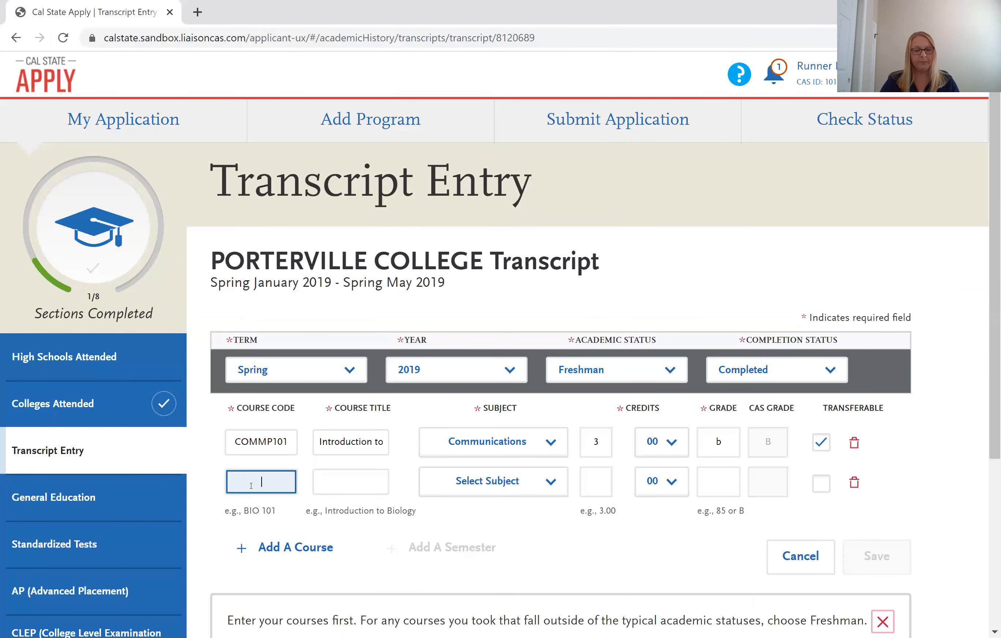
type("comm")
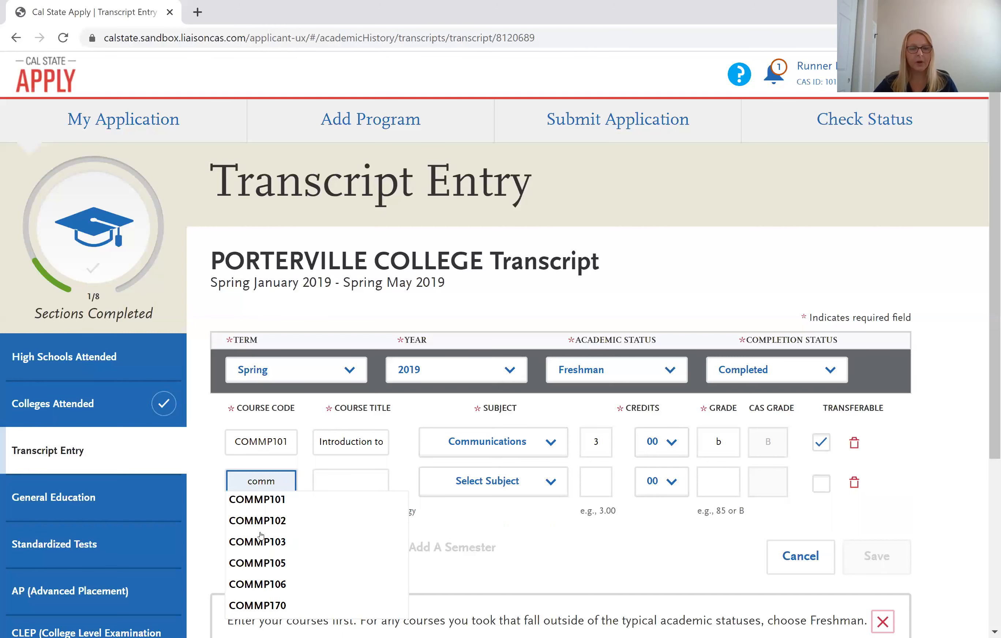
left_click(275, 570)
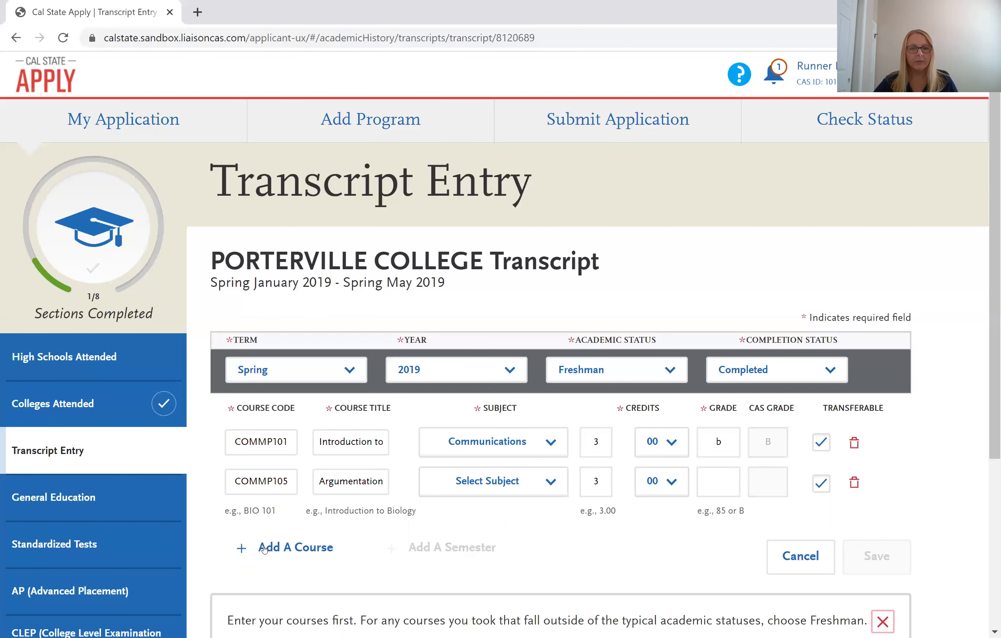
left_click(546, 493)
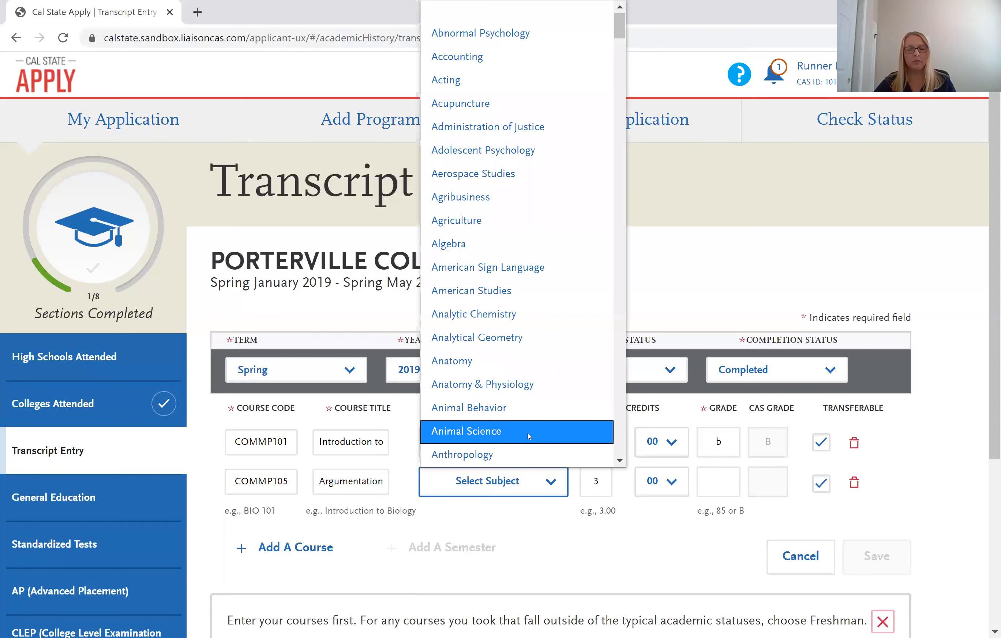
key("c")
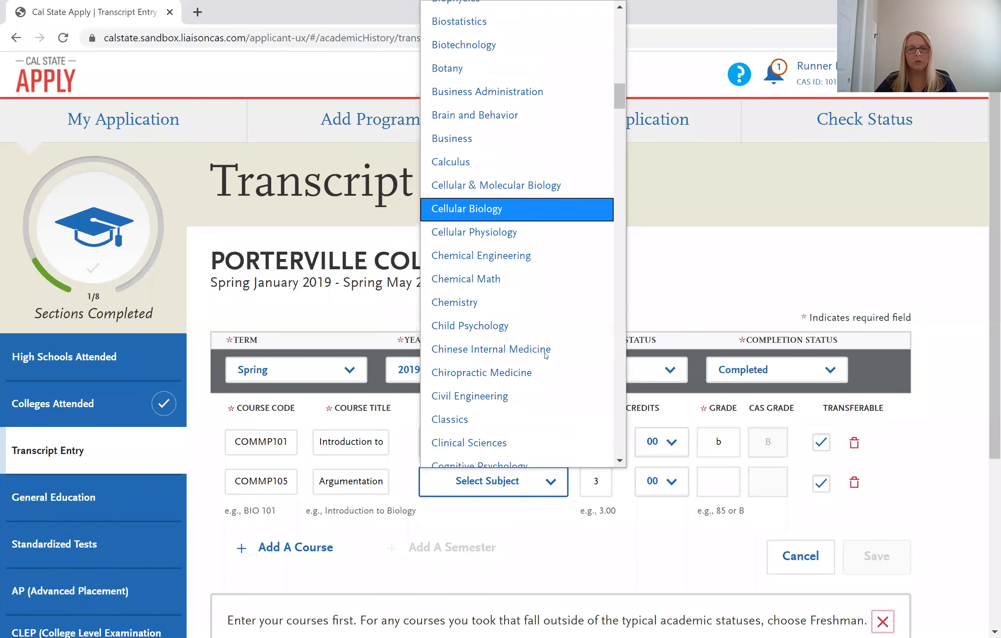
scroll(546, 351, "down", 7)
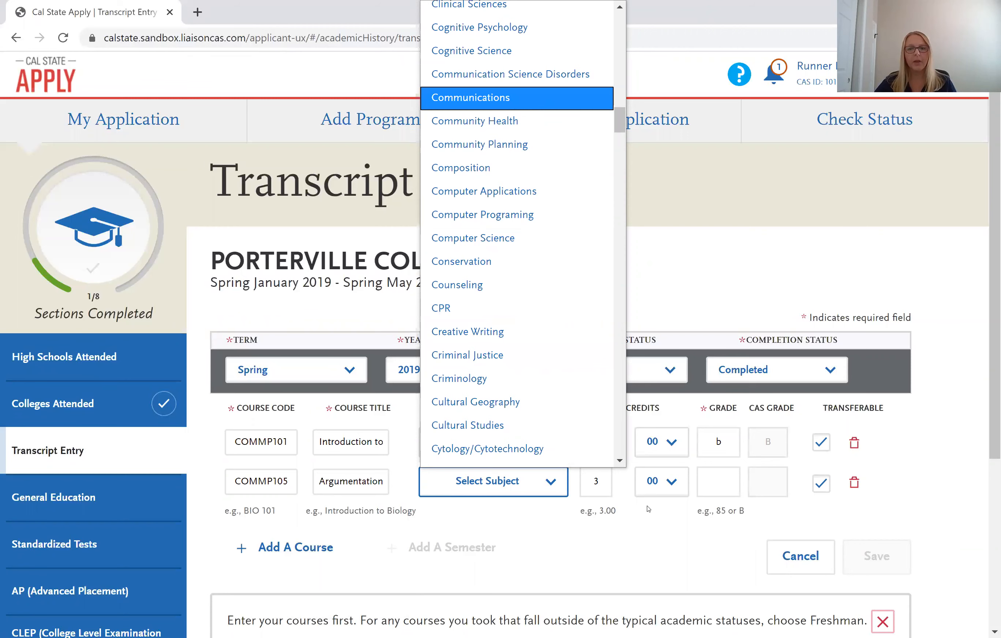
left_click(540, 109)
left_click(723, 492)
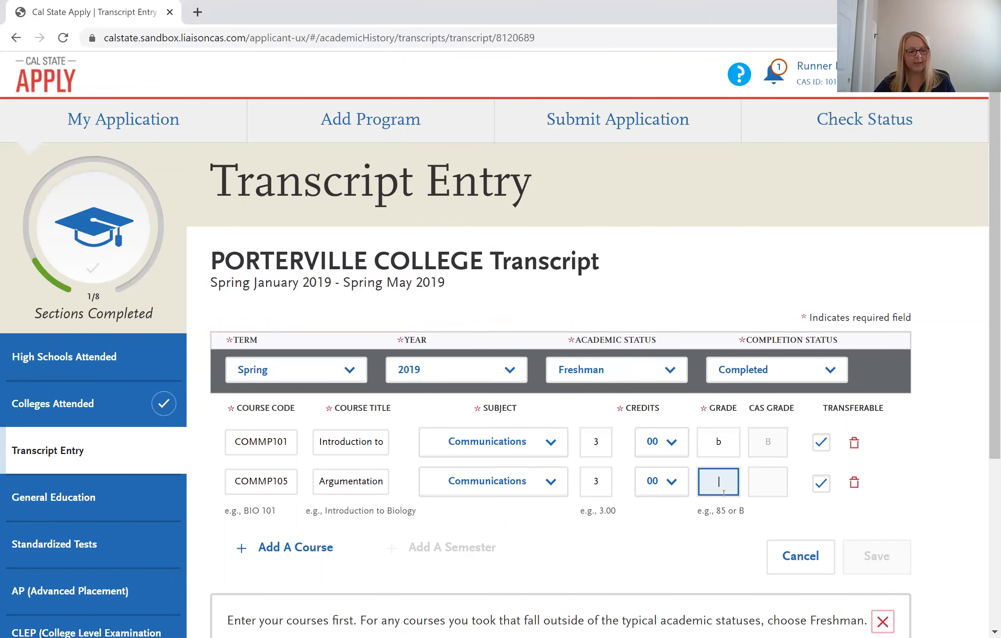
type("c")
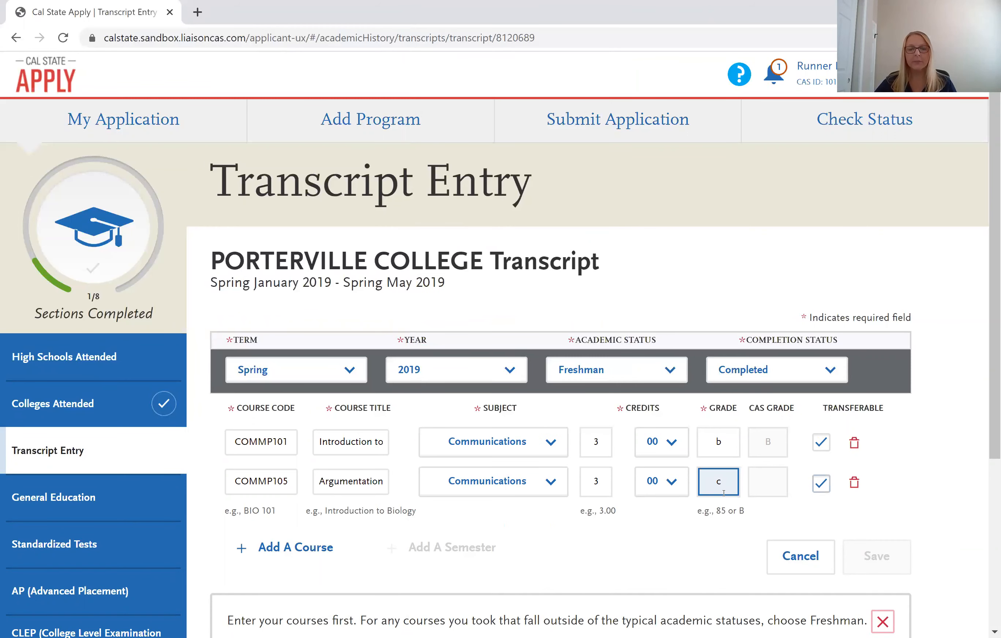
left_click(846, 550)
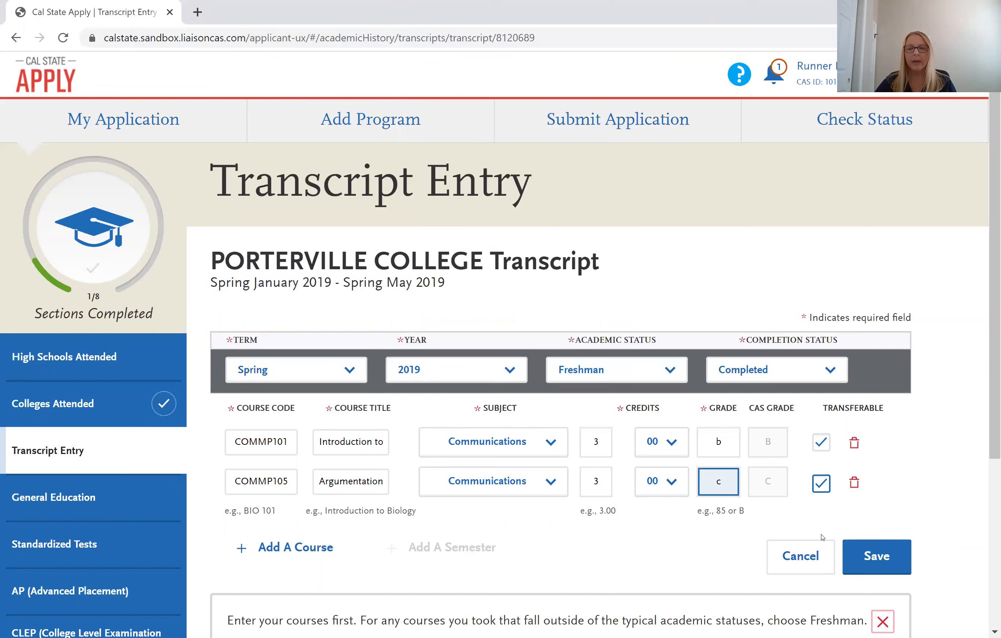
left_click(309, 546)
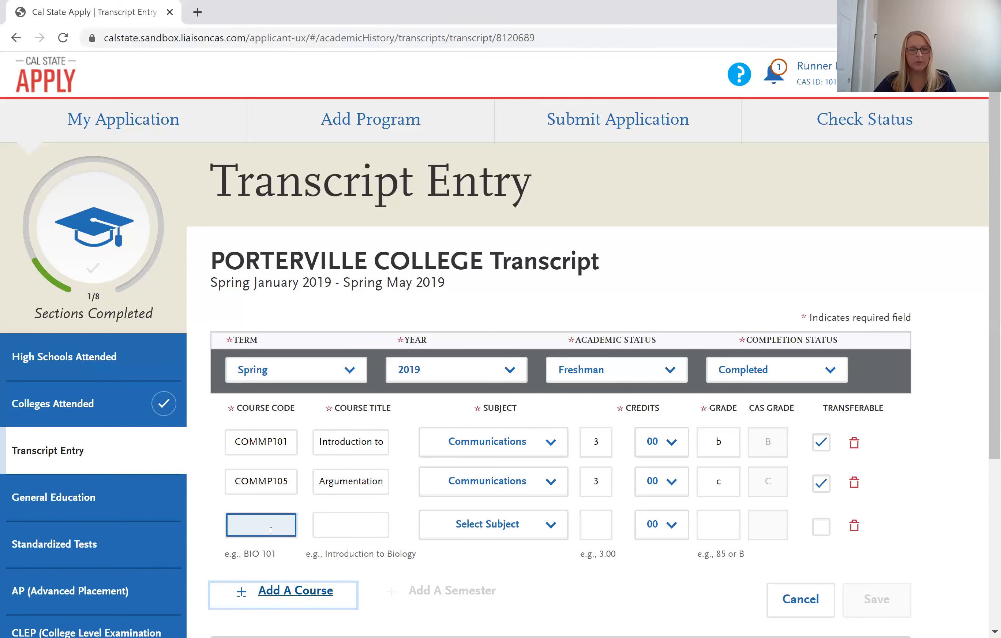
Enter the third course as MATHP115 with subject Mathematics.
left_click(270, 530)
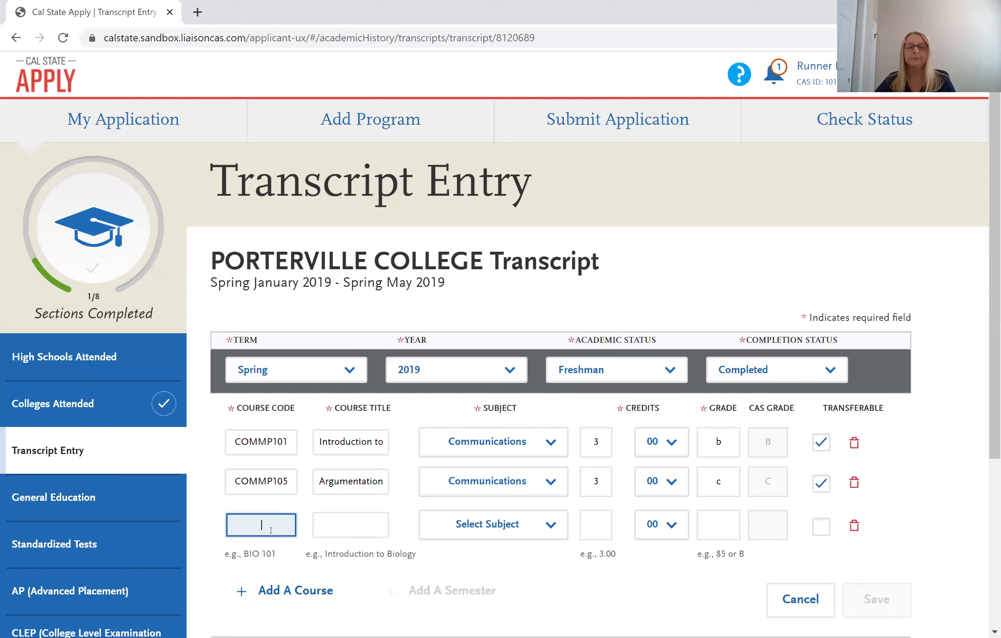
type("math")
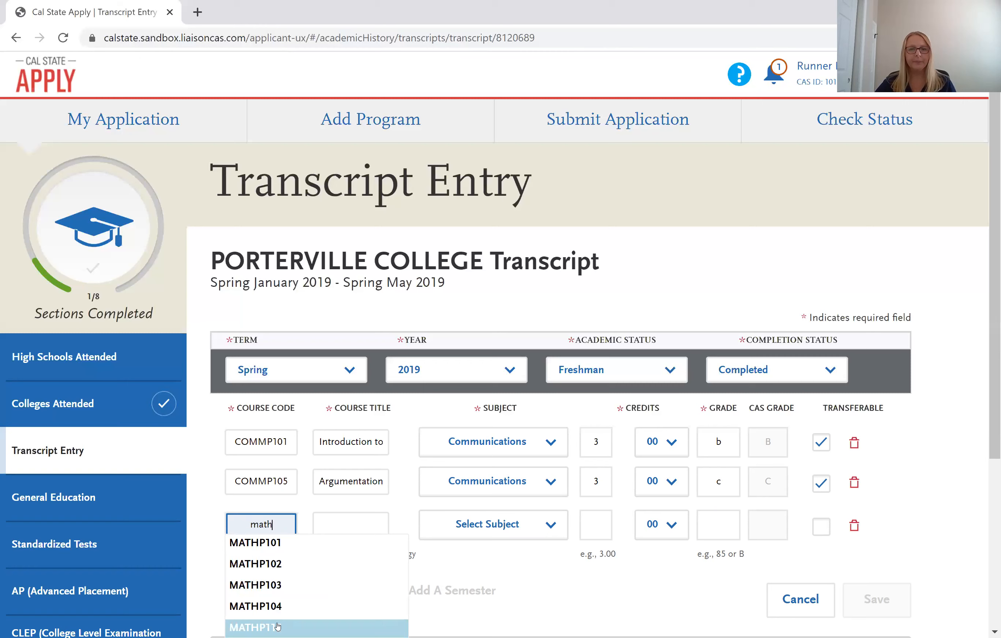
key("Return")
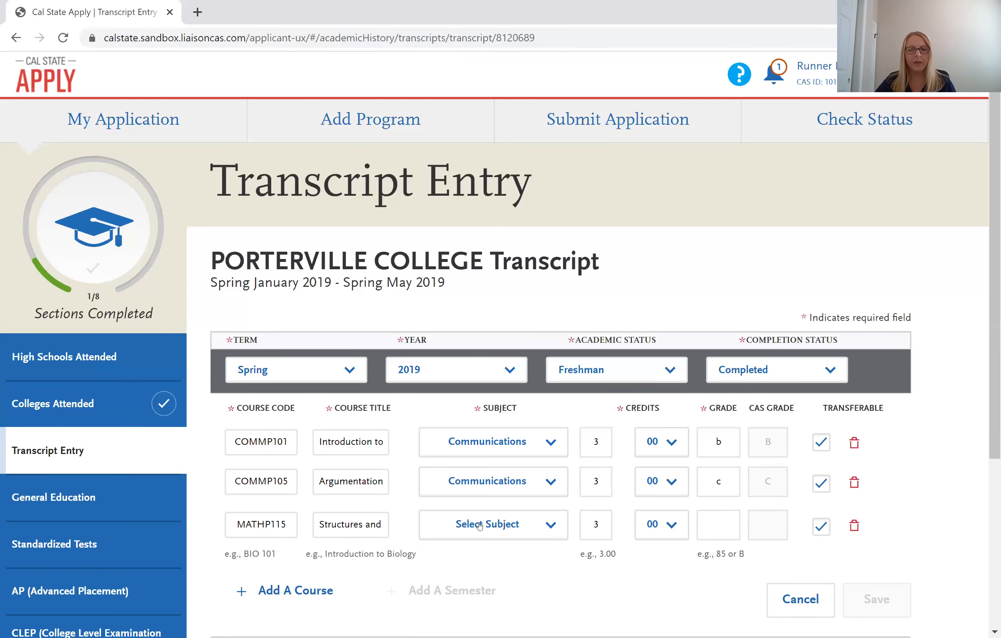
left_click(480, 527)
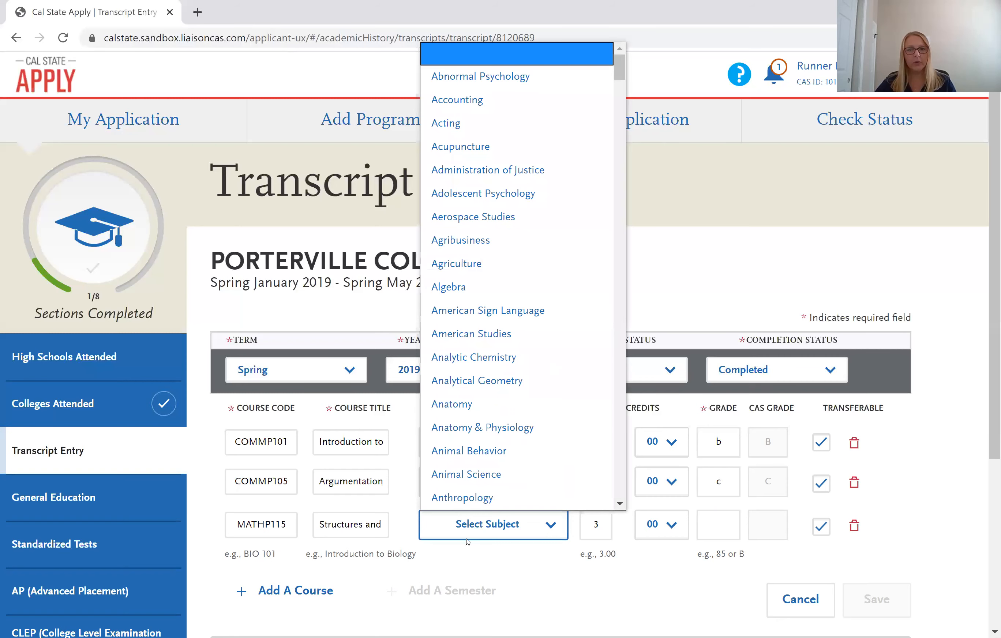
key("m")
scroll(526, 404, "down", 2)
scroll(525, 402, "down", 2)
left_click(521, 392)
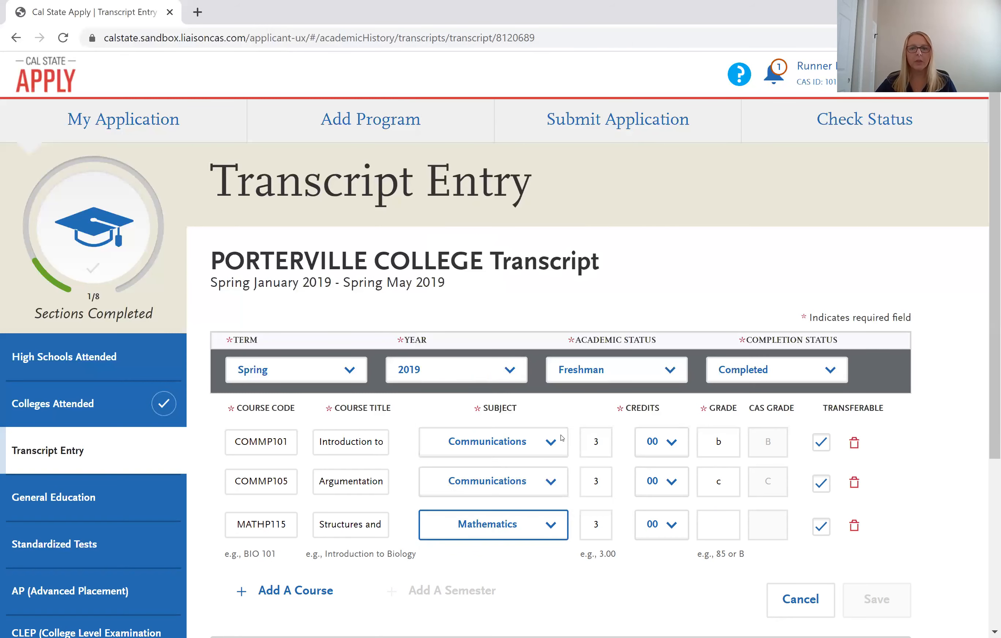
Give MATHP115 grade B and save the three Spring 2019 courses.
left_click(719, 523)
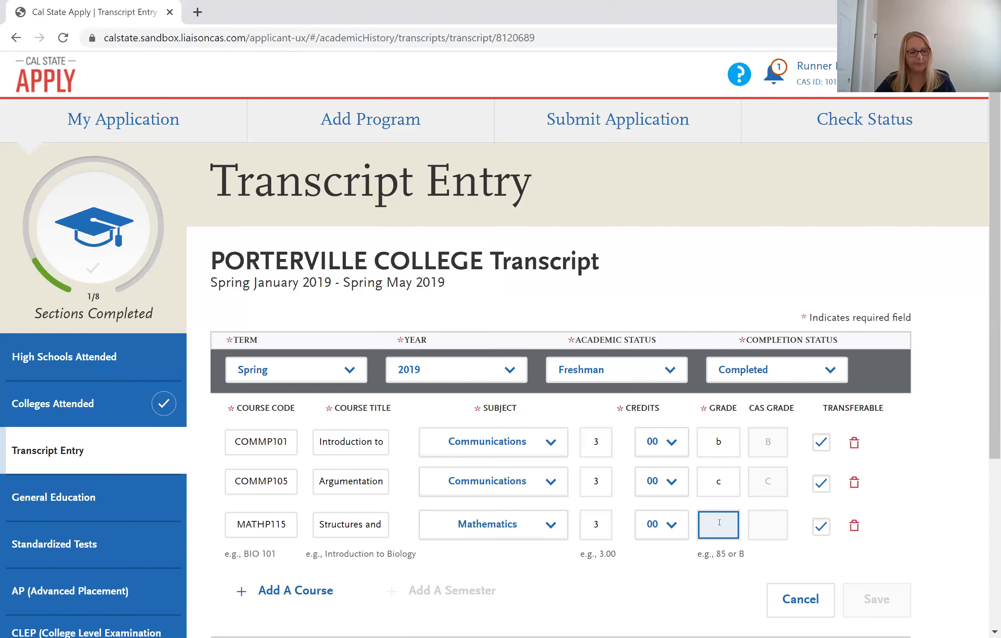
type("b")
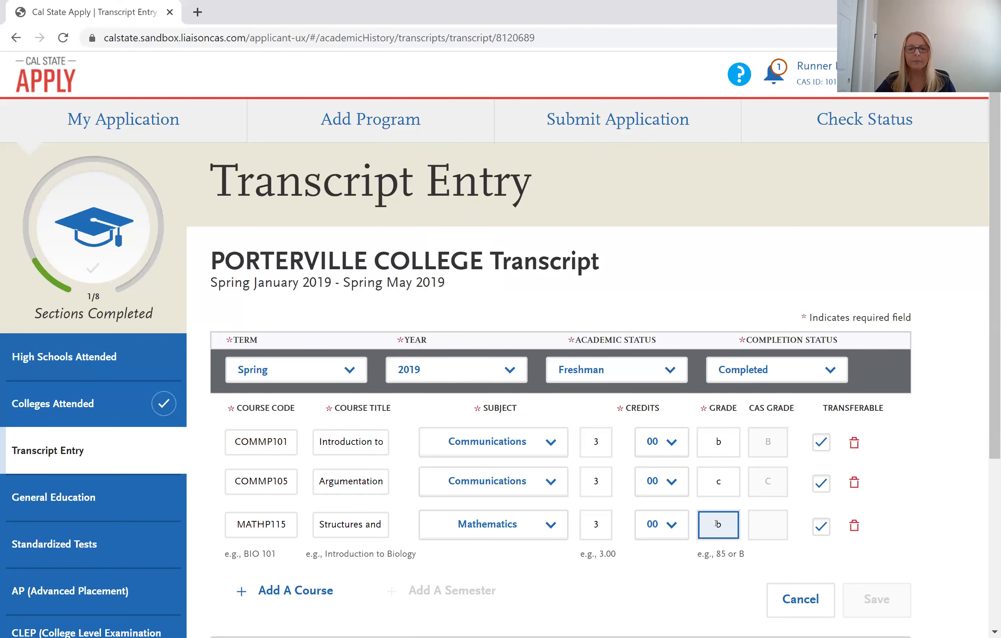
scroll(718, 509, "down", 2)
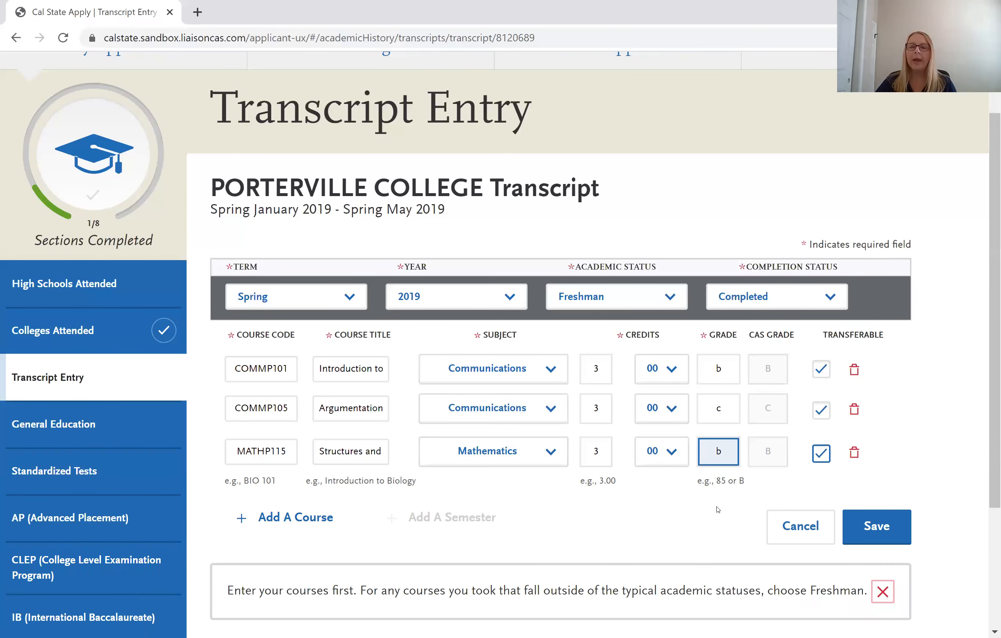
left_click(718, 510)
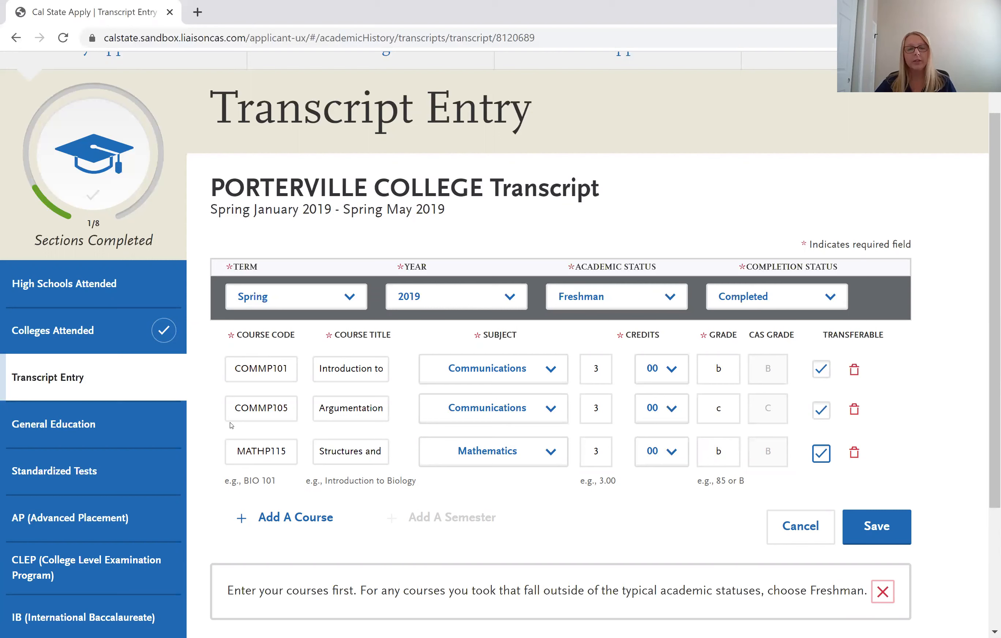
left_click(730, 405)
Save the Porterville courses and return to the transcript list to reach Bakersfield College.
left_click(869, 530)
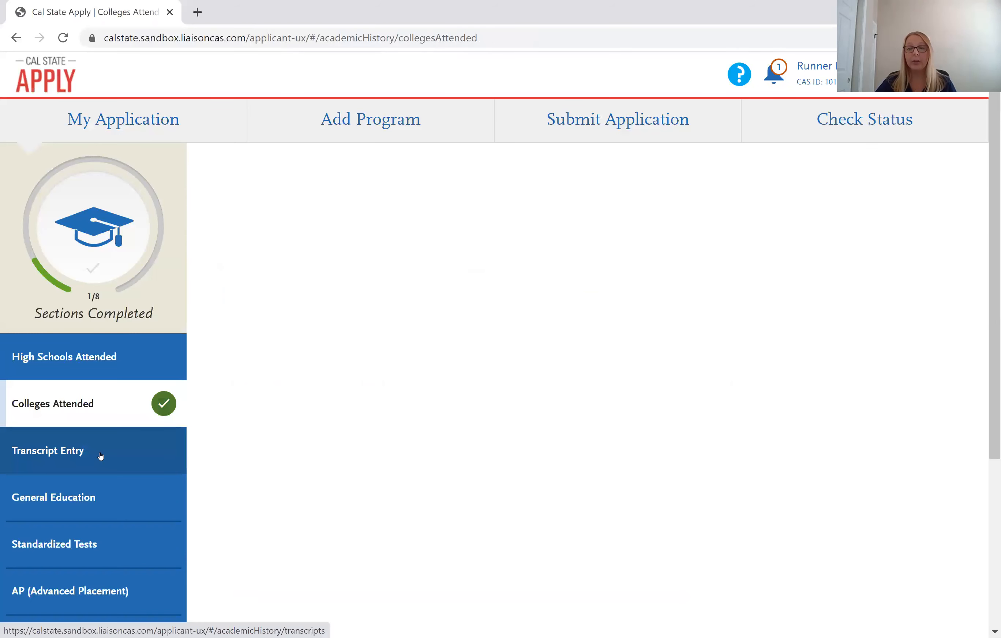
left_click(101, 455)
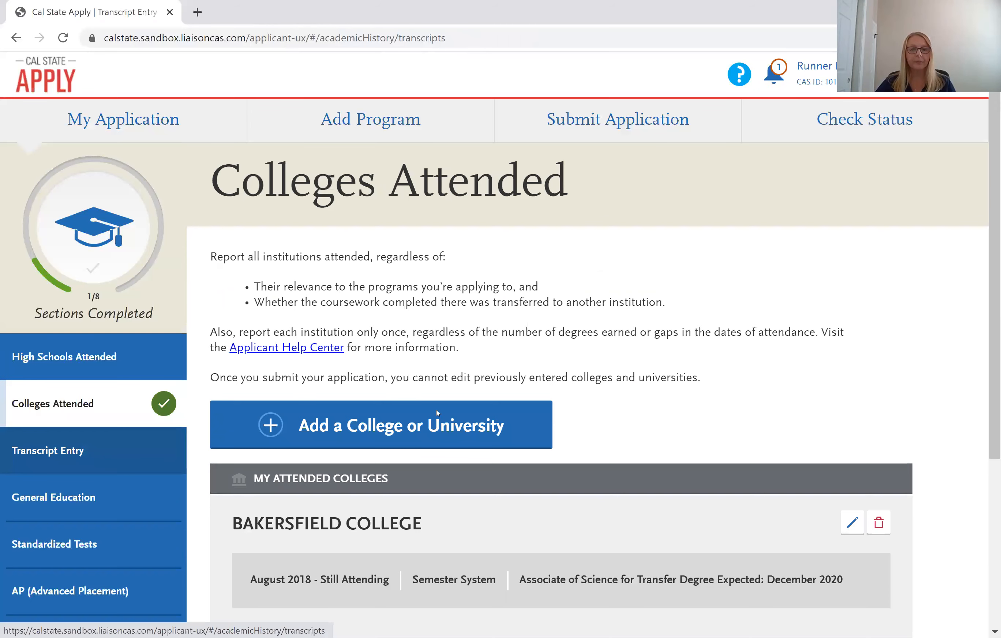
scroll(321, 345, "down", 6)
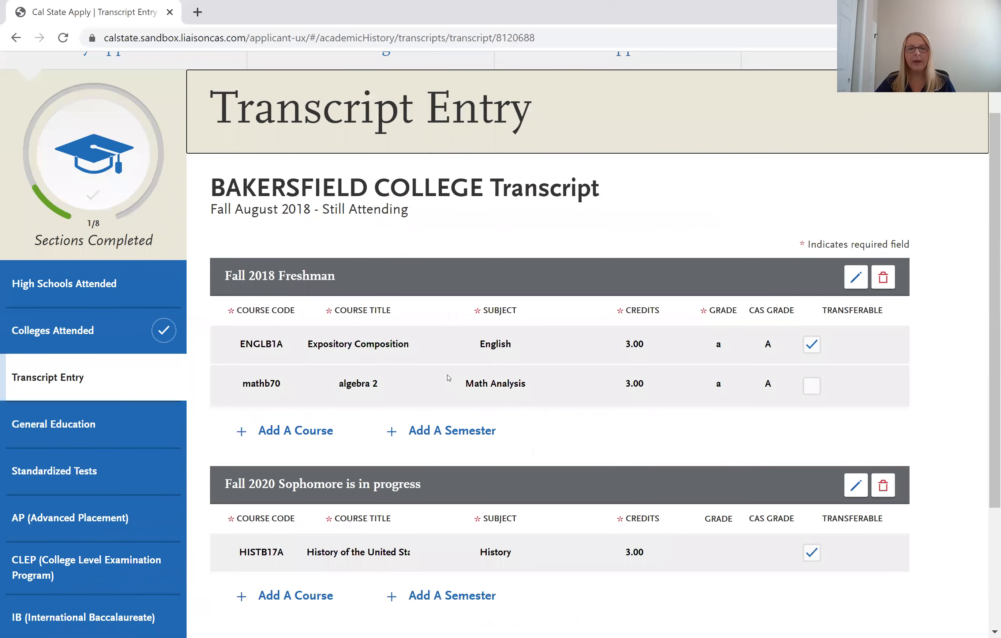
Add a Bakersfield semester set to Spring 2019, Freshman, Completed.
left_click(448, 431)
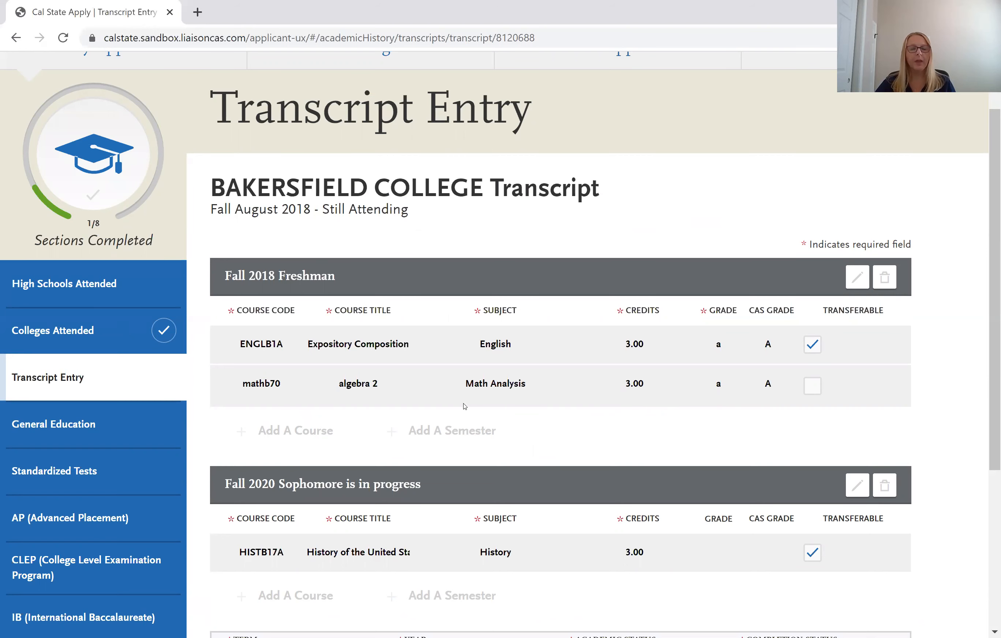
scroll(464, 406, "down", 2)
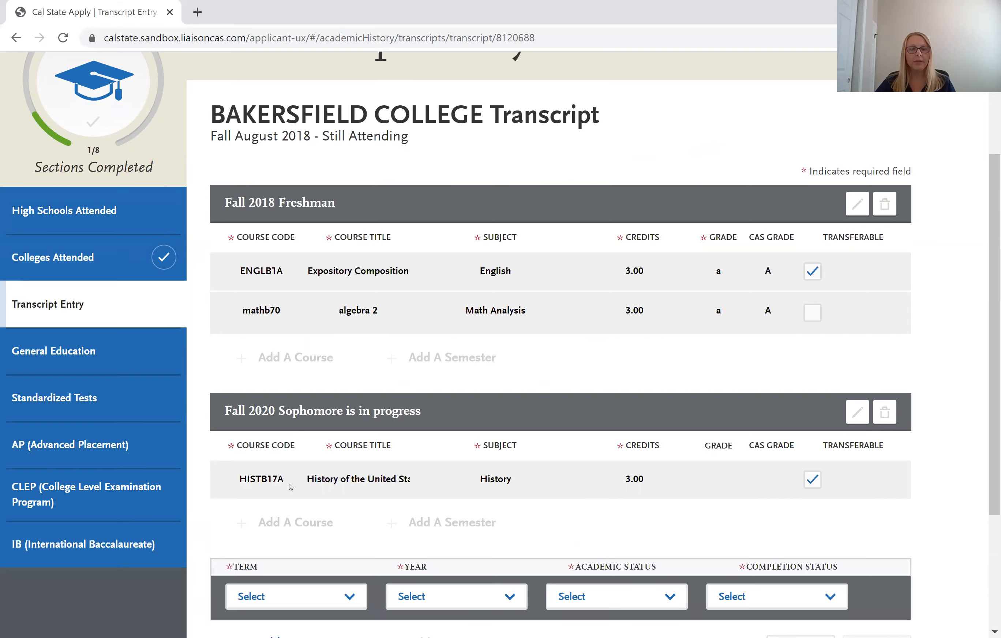
scroll(291, 487, "down", 4)
left_click(326, 418)
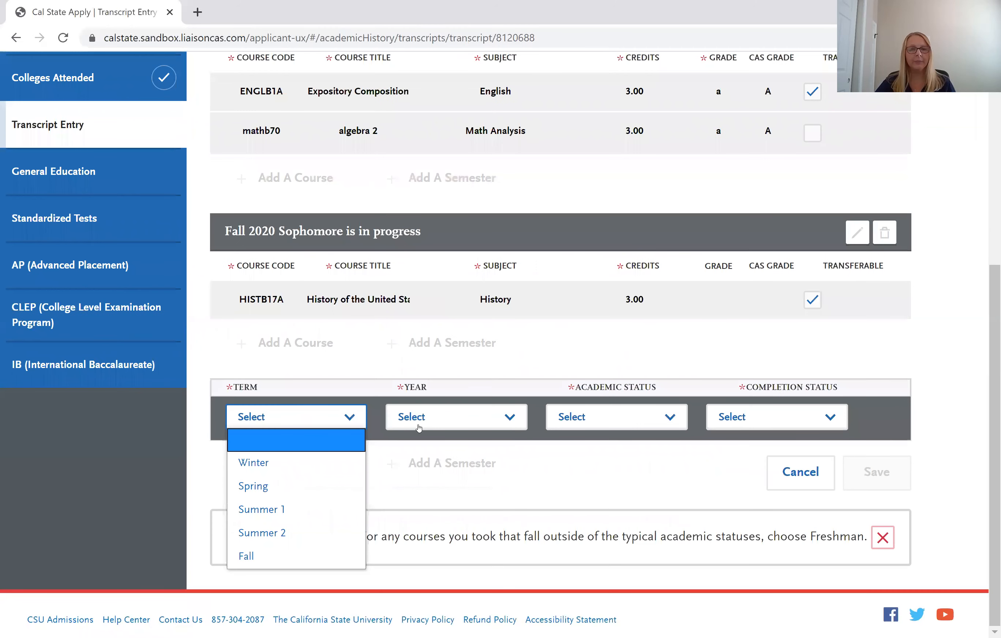
left_click(253, 485)
left_click(418, 426)
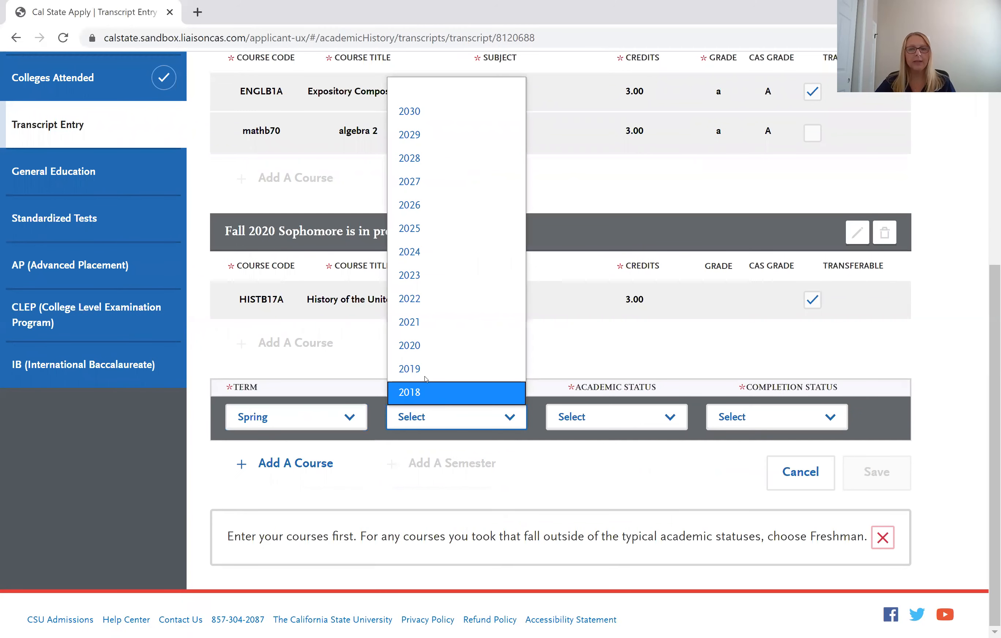
left_click(424, 370)
left_click(641, 420)
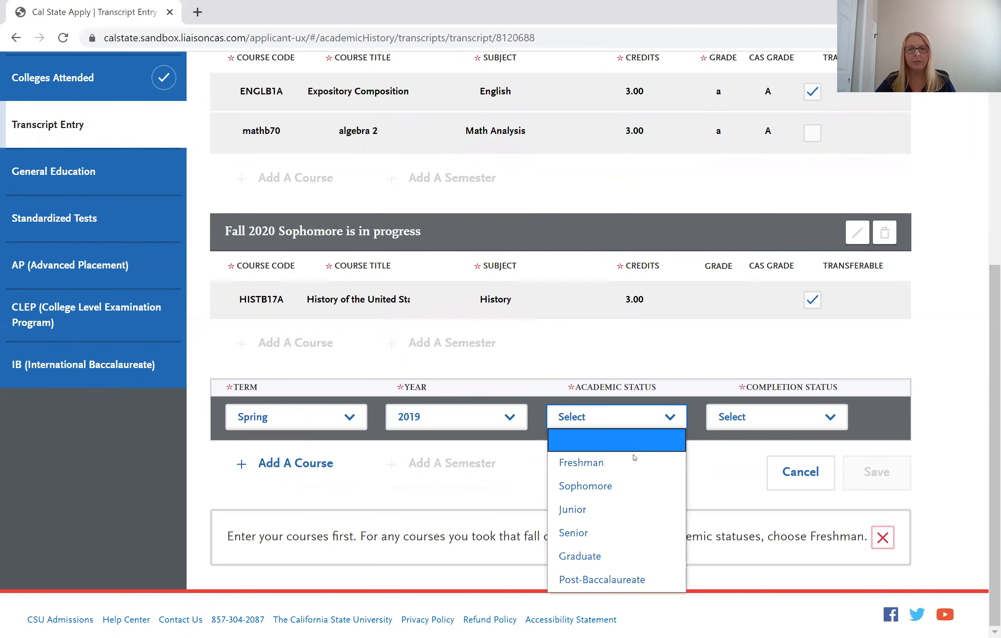
left_click(634, 460)
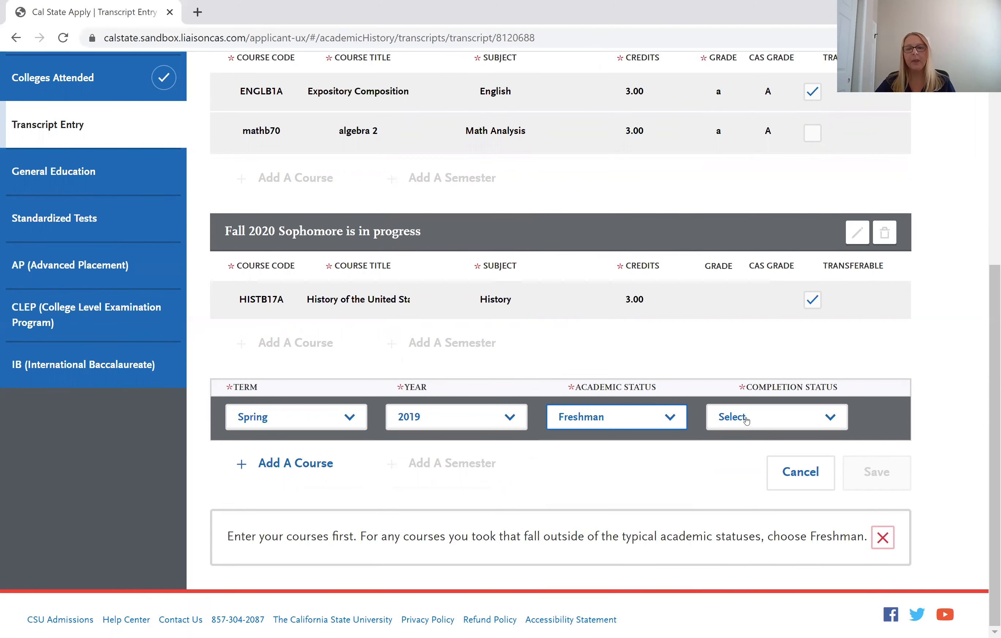
left_click(745, 421)
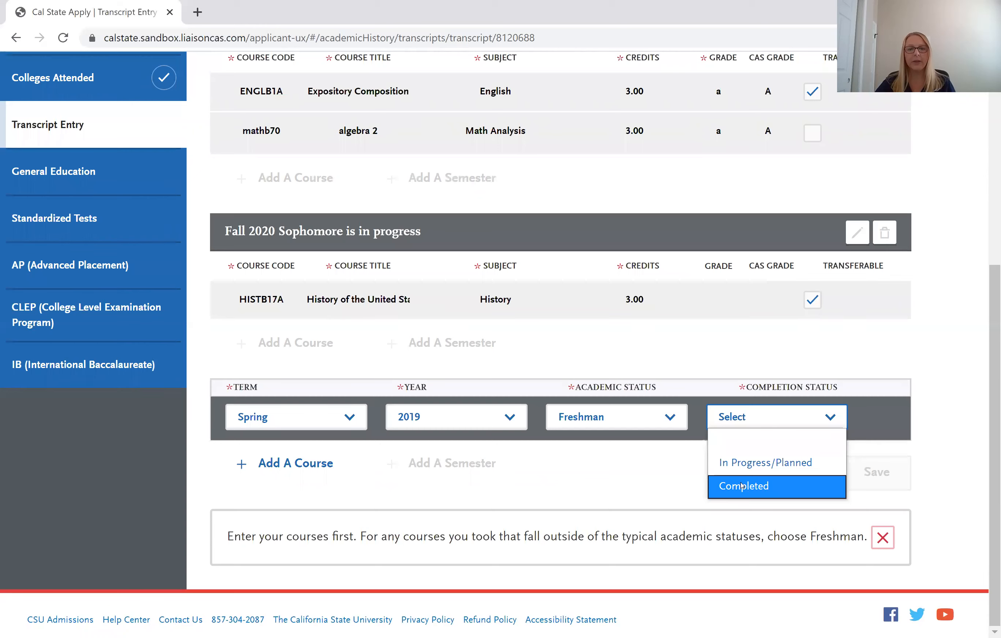
left_click(742, 486)
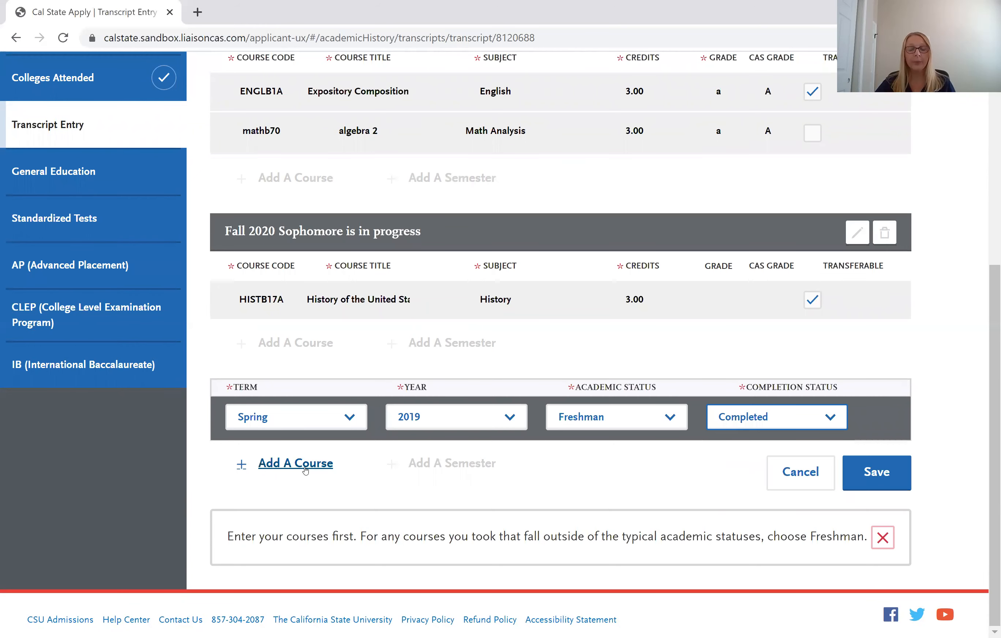
Add an empty course row to the Spring 2019 semester.
left_click(305, 470)
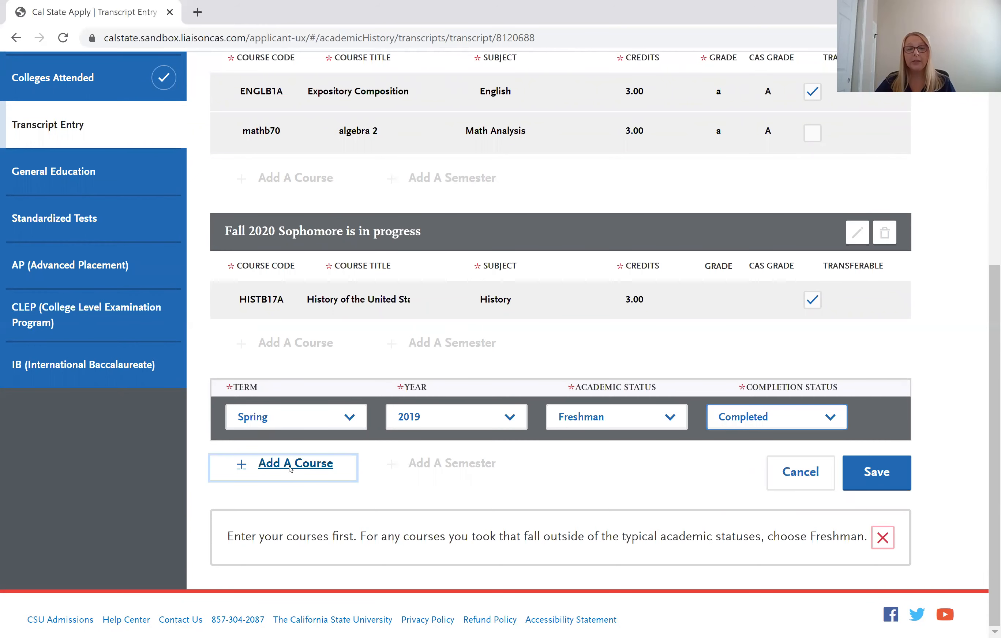
scroll(278, 415, "down", 2)
left_click(278, 416)
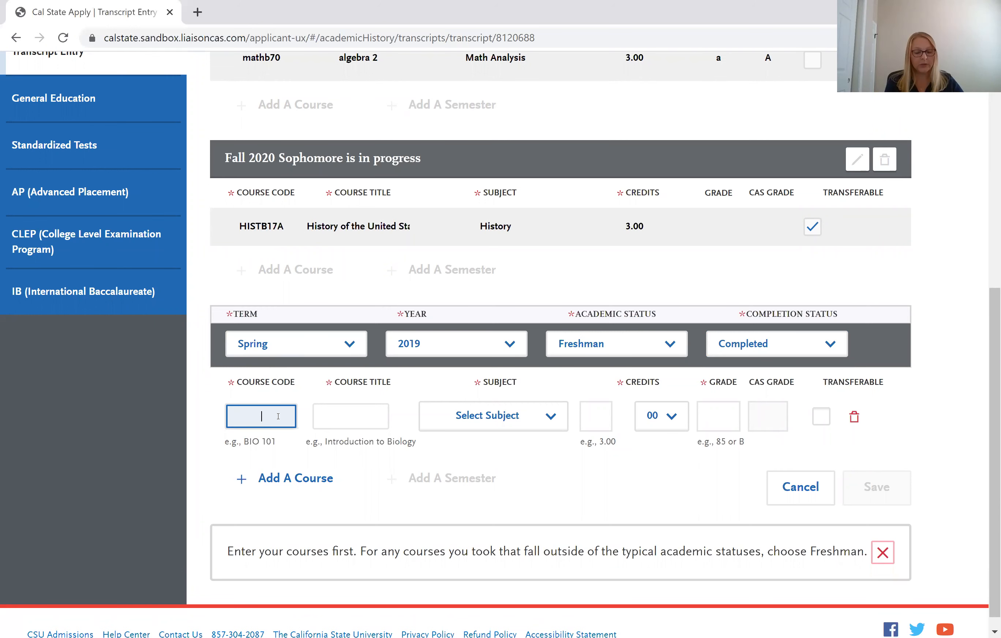
Enter the course as ARTB1 Art Appreciation with subject Art.
type("art")
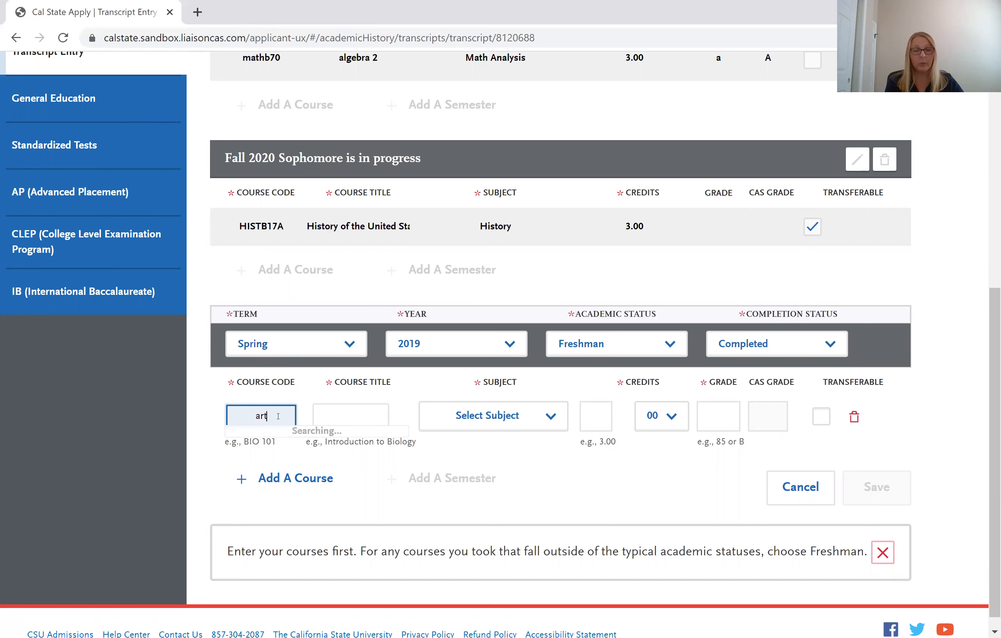
type("b1")
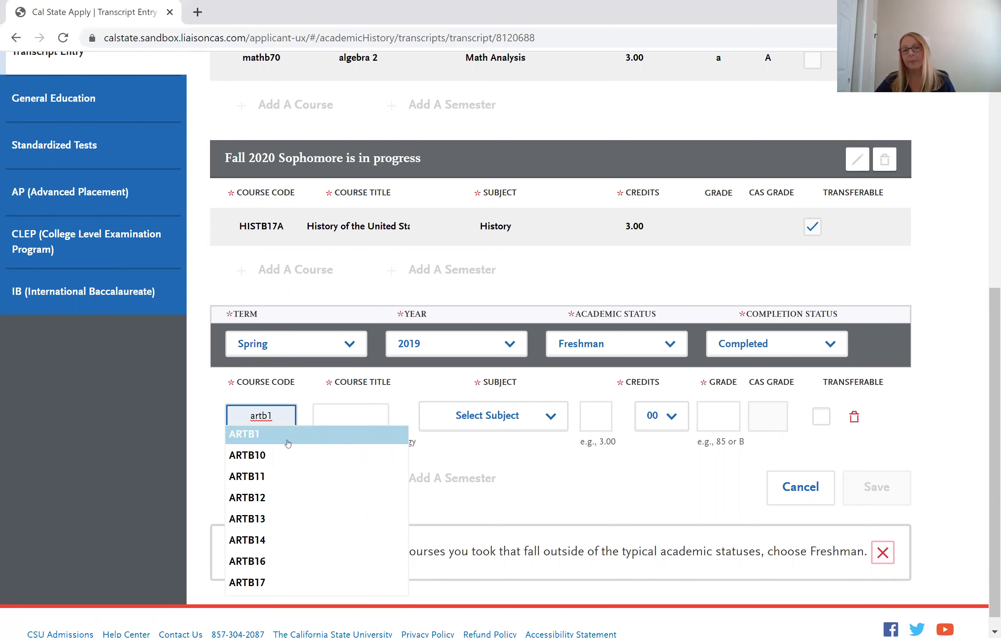
left_click(287, 444)
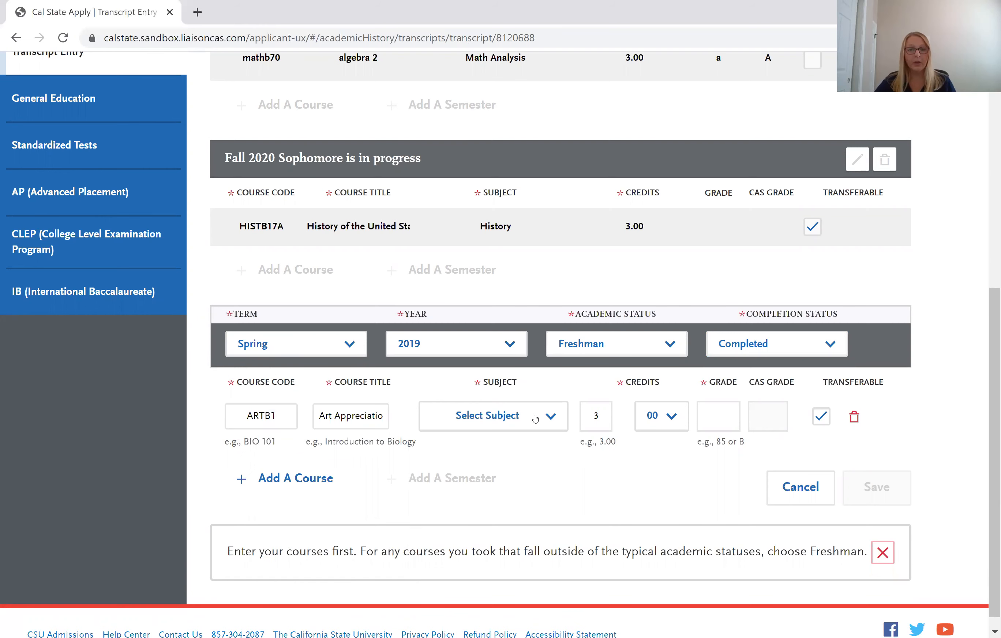
left_click(493, 417)
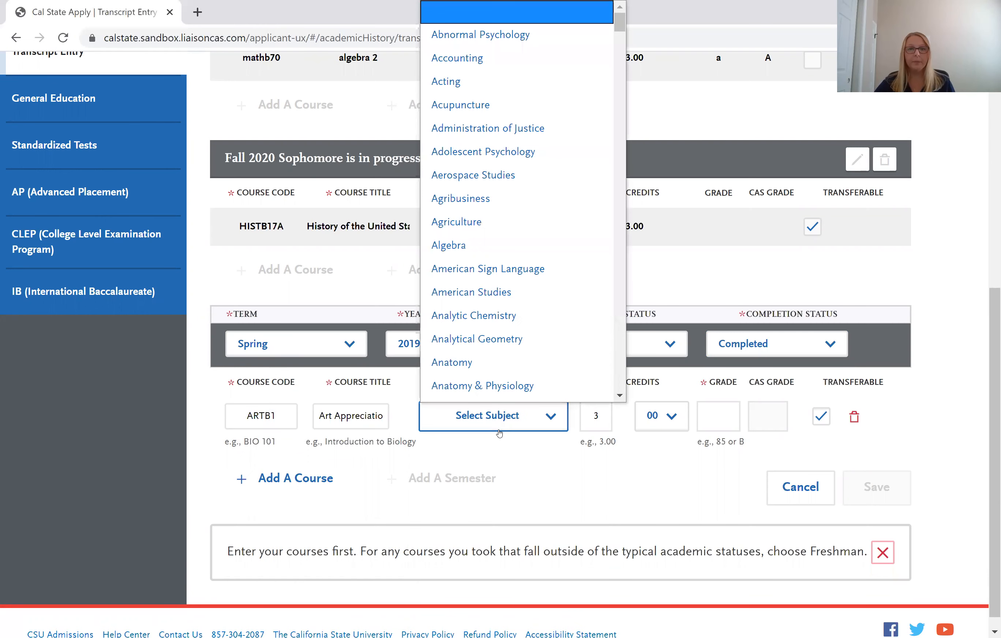
scroll(529, 218, "down", 3)
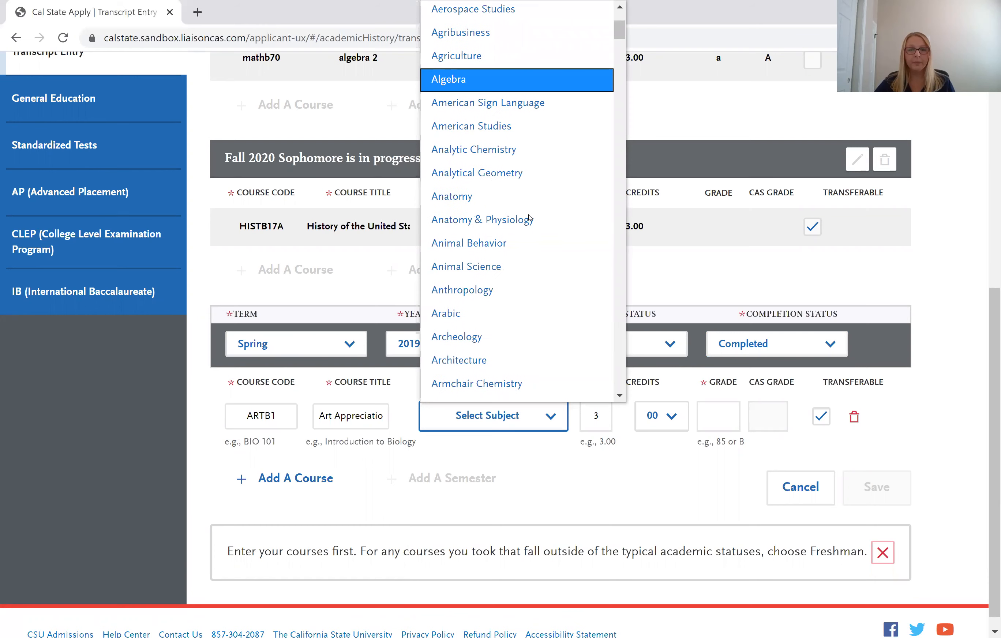
scroll(528, 217, "down", 3)
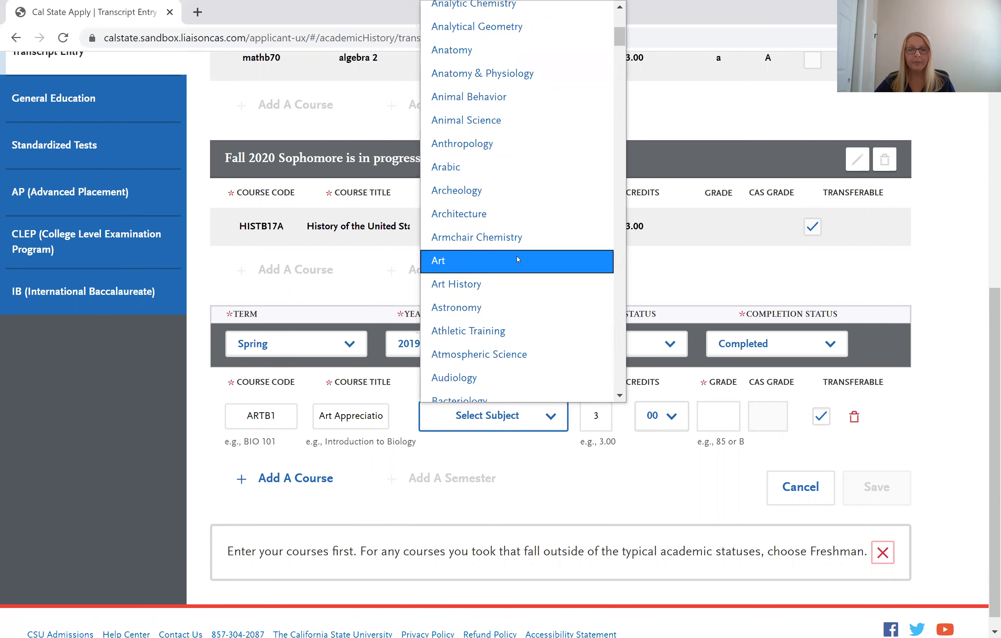
left_click(517, 259)
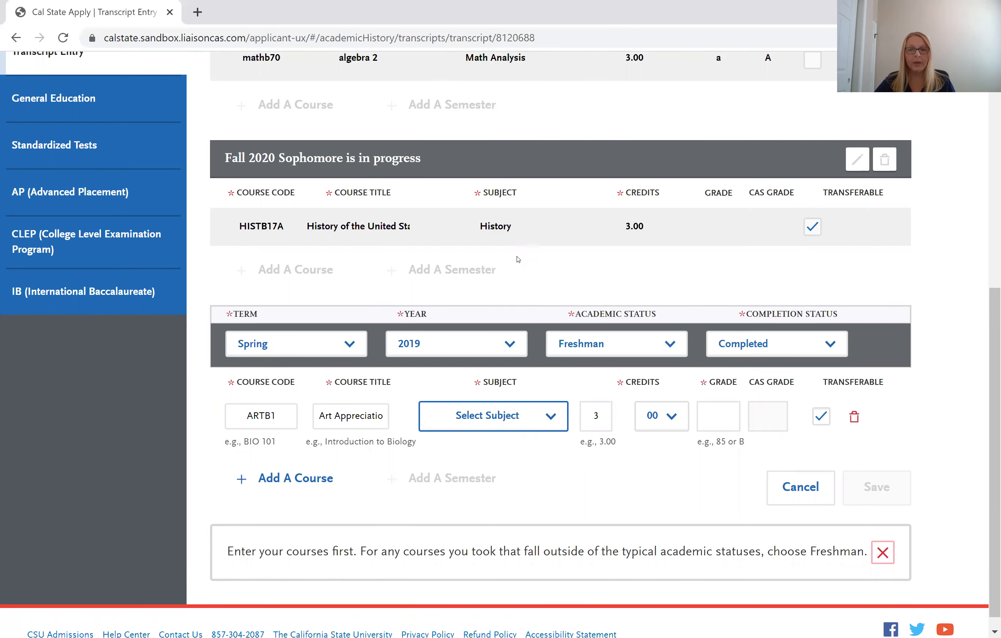
Set the ARTB1 grade to RP and check the calculated CAS grade.
left_click(721, 417)
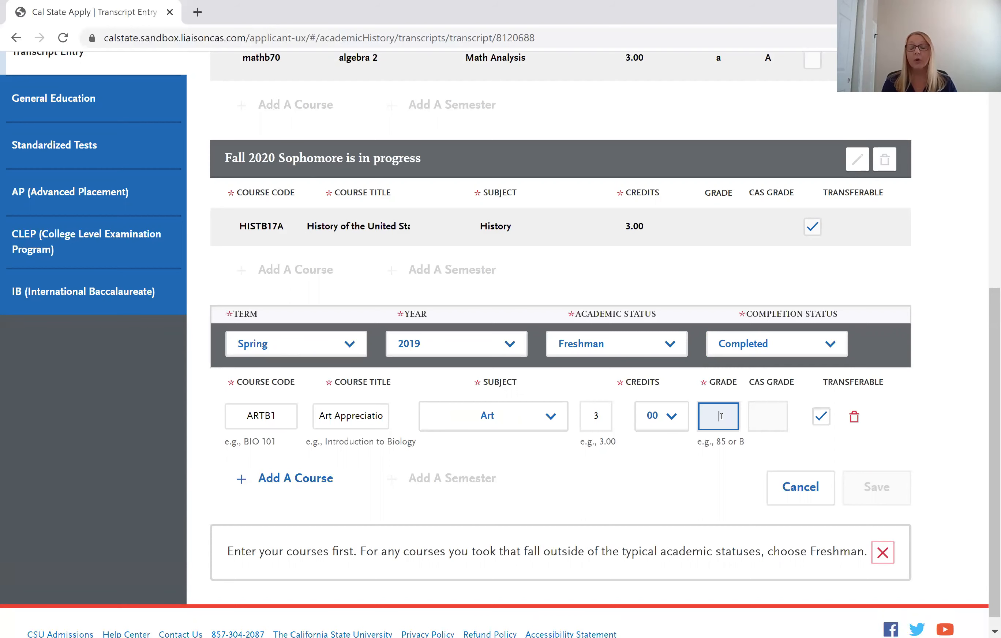
type("RP")
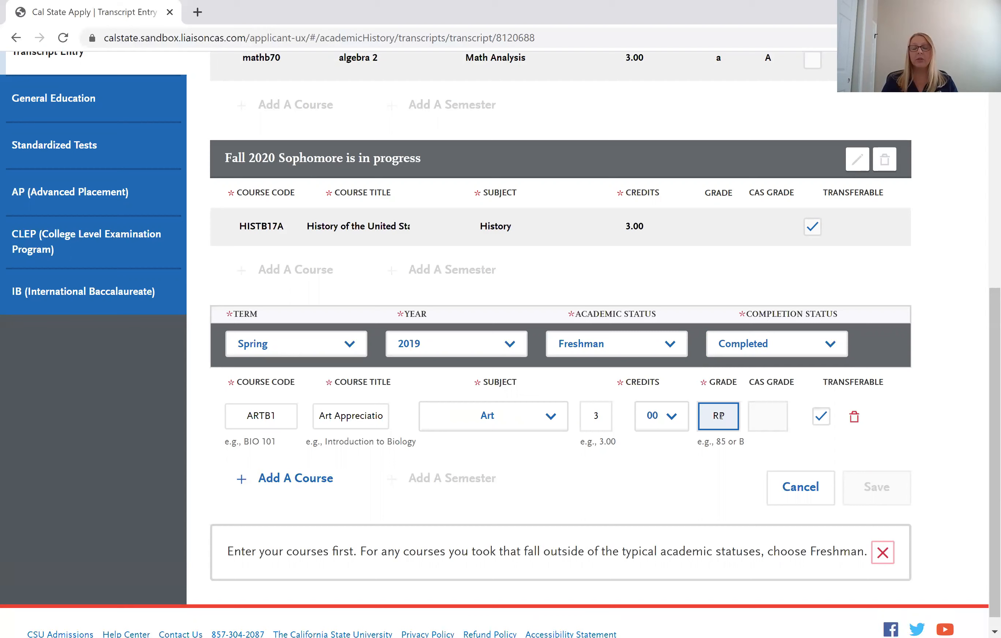
key("Tab")
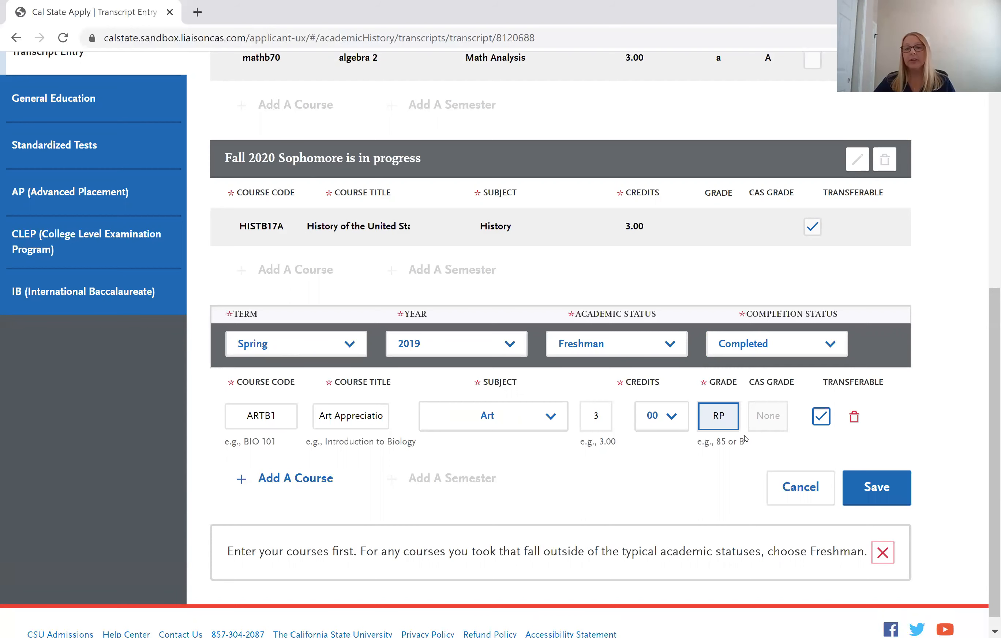
left_click(776, 420)
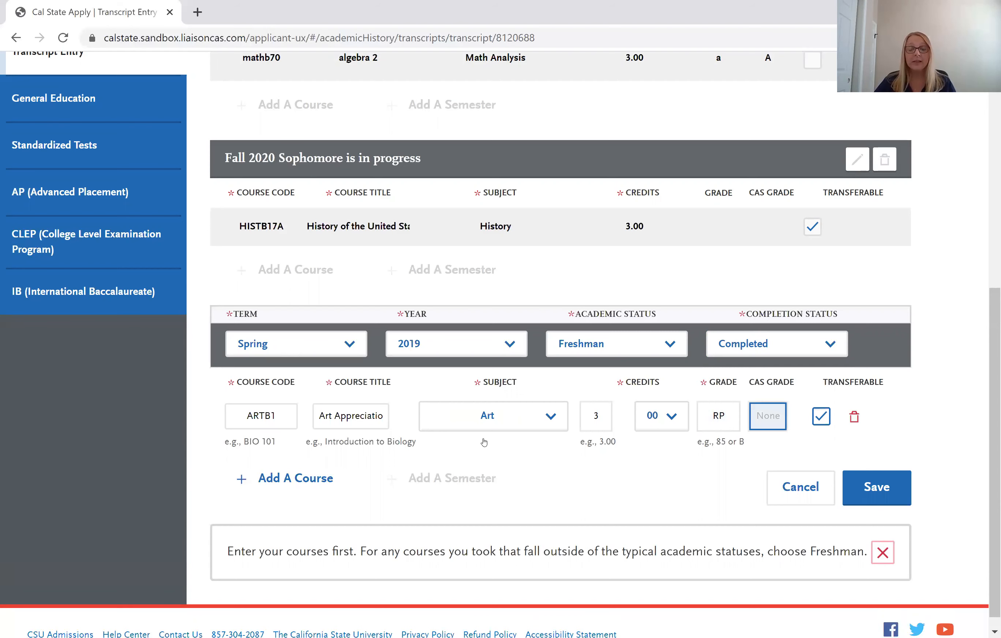
left_click(364, 395)
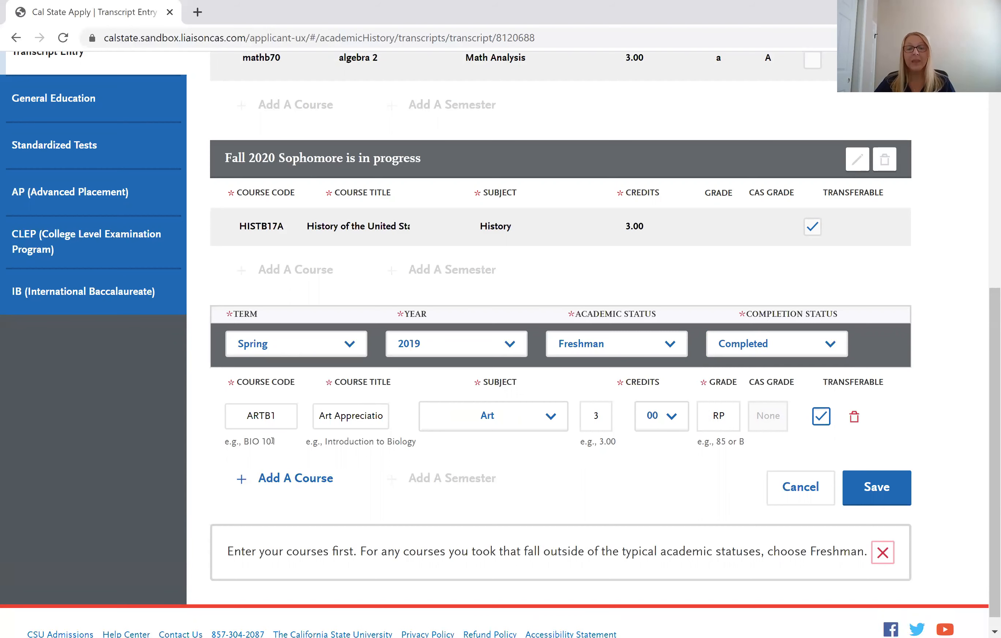
left_click(727, 417)
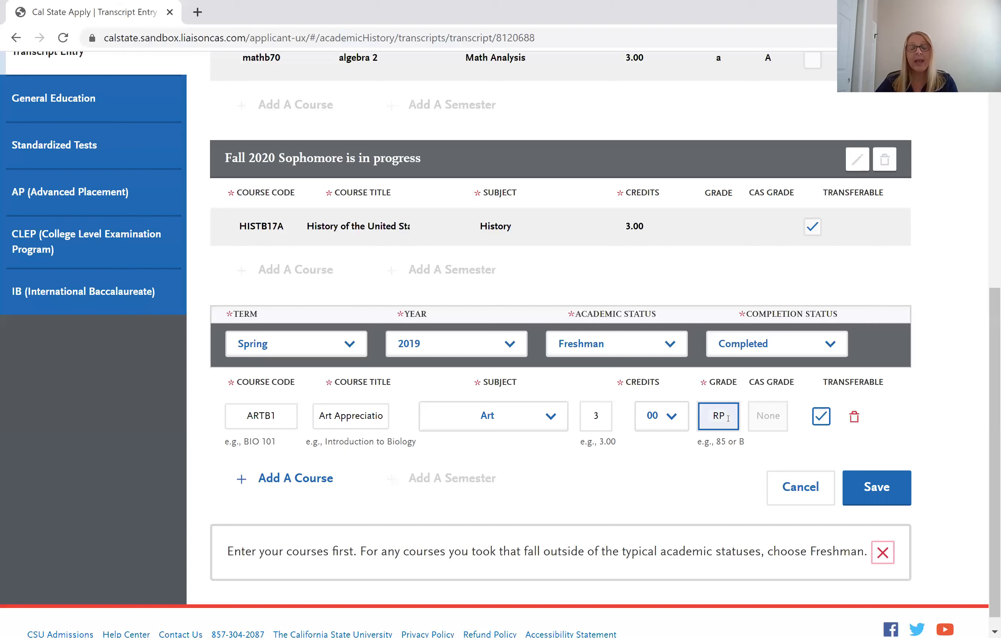
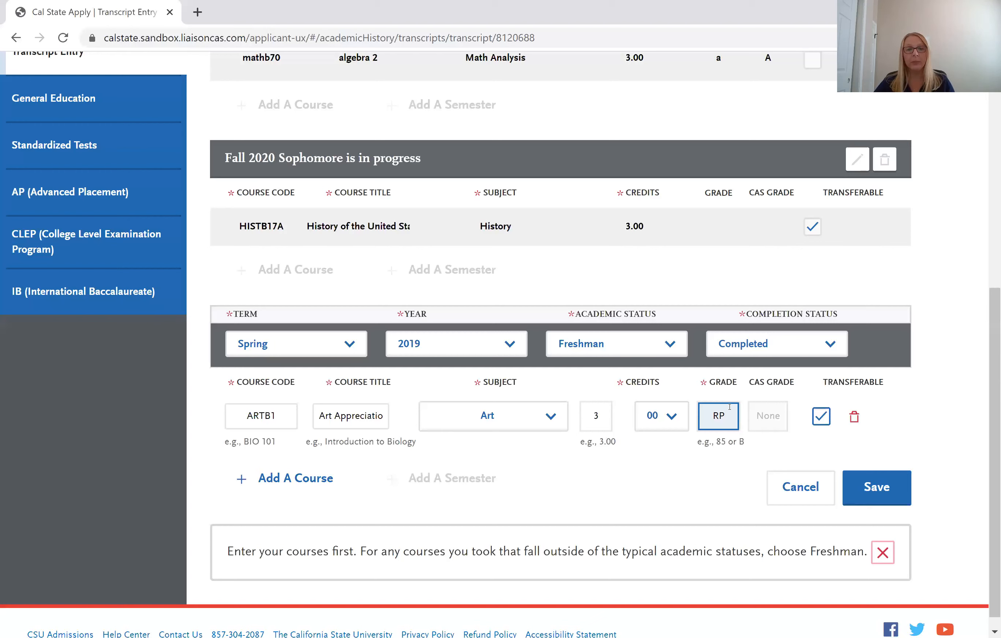
Check the ARTB1 RP grade entry and try saving the Spring 2019 semester.
left_click(244, 419)
left_click(356, 415)
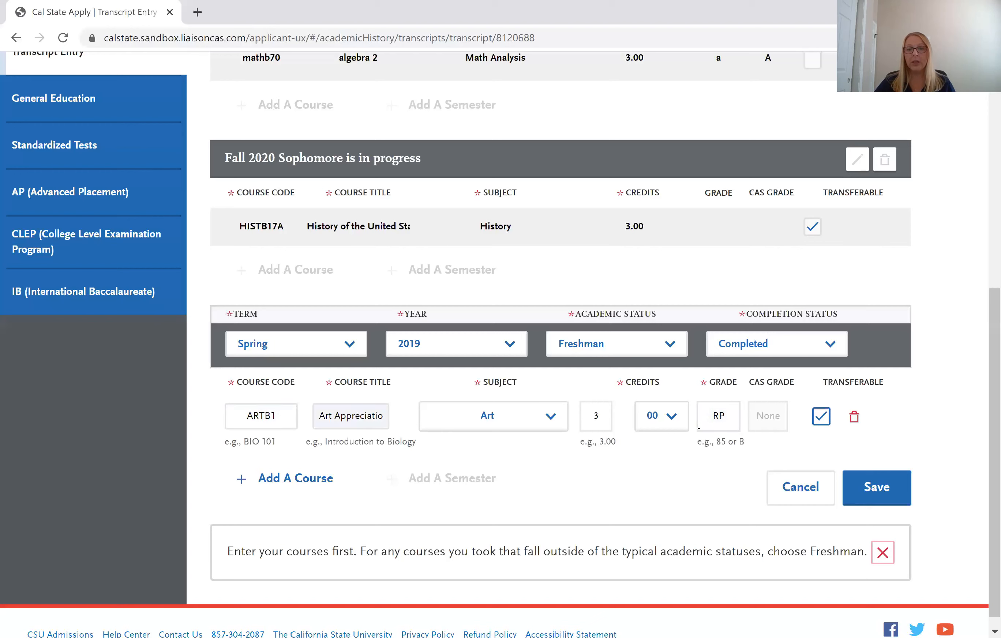
left_click(699, 425)
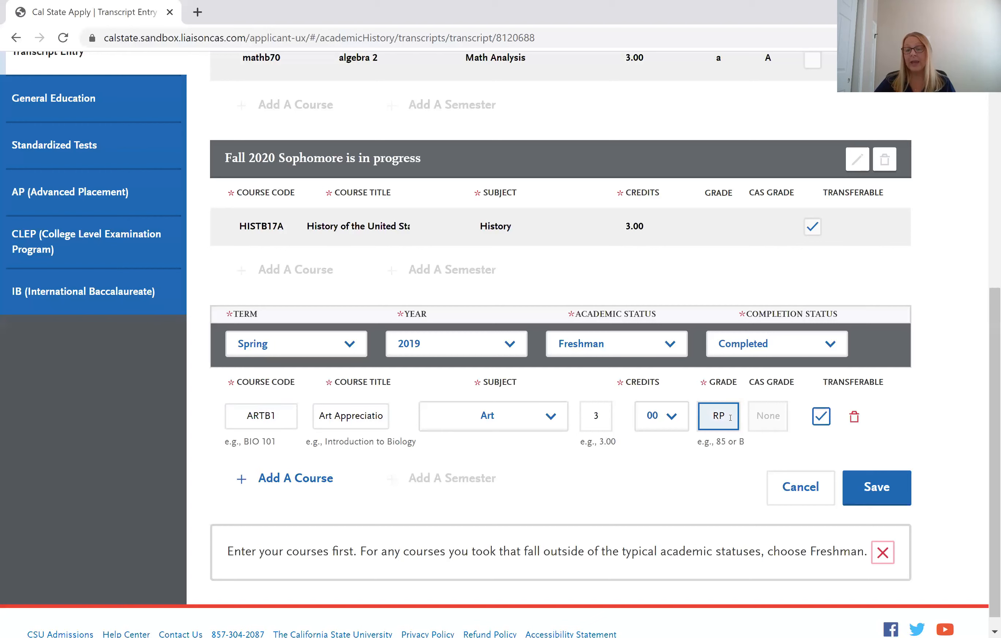
left_click(891, 488)
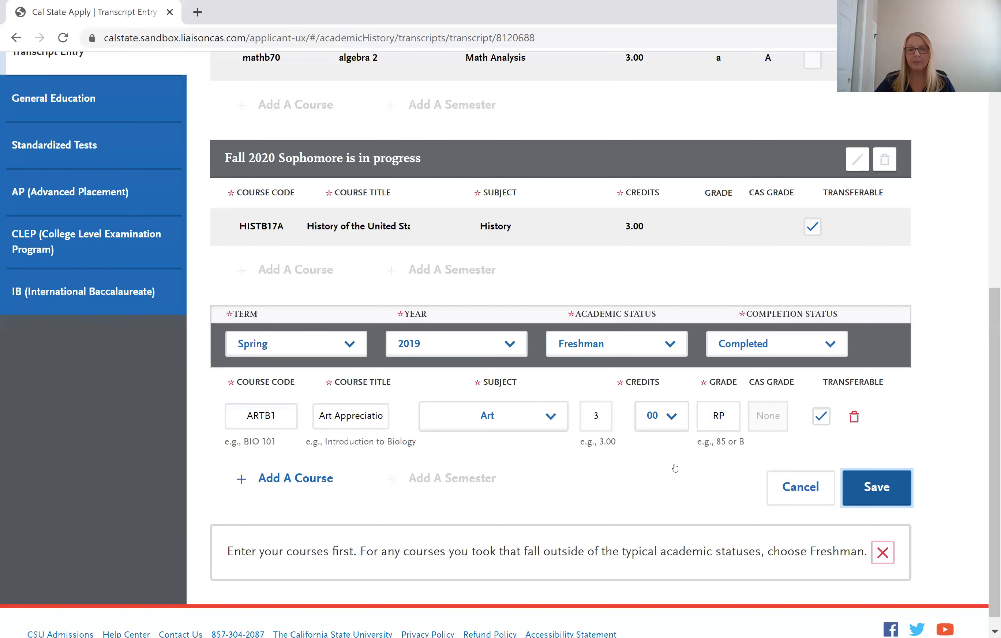
Save the Spring 2019 Freshman semester and review the three listed transcript semesters.
scroll(680, 466, "down", 2)
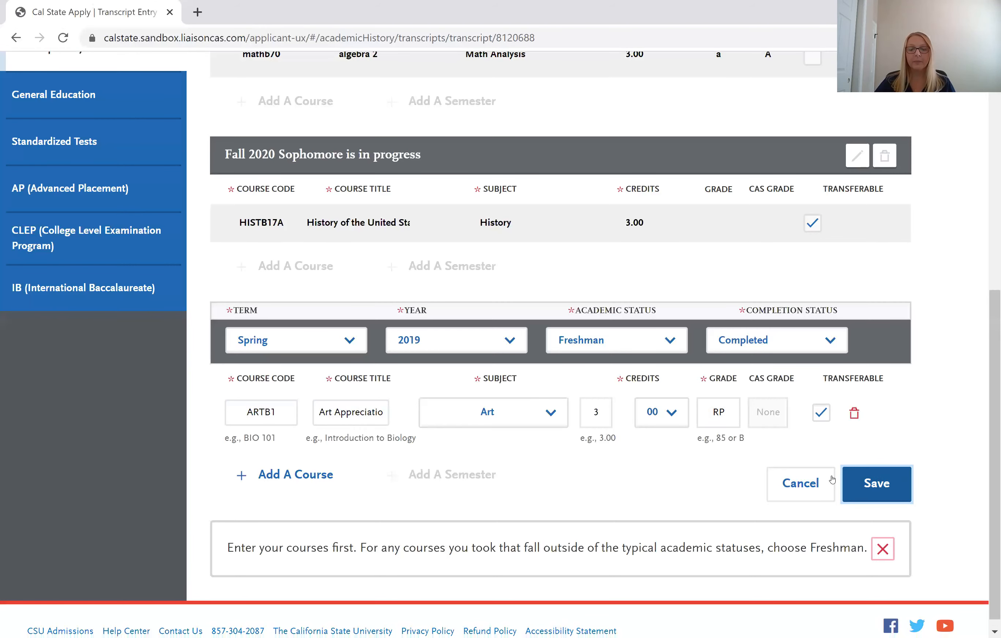
scroll(837, 478, "down", 1)
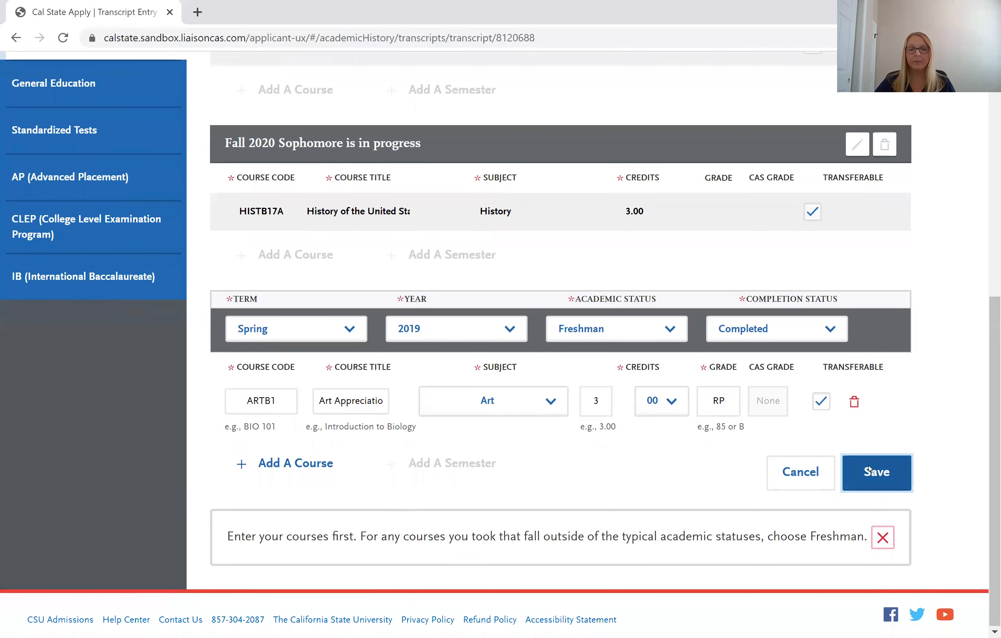
left_click(868, 471)
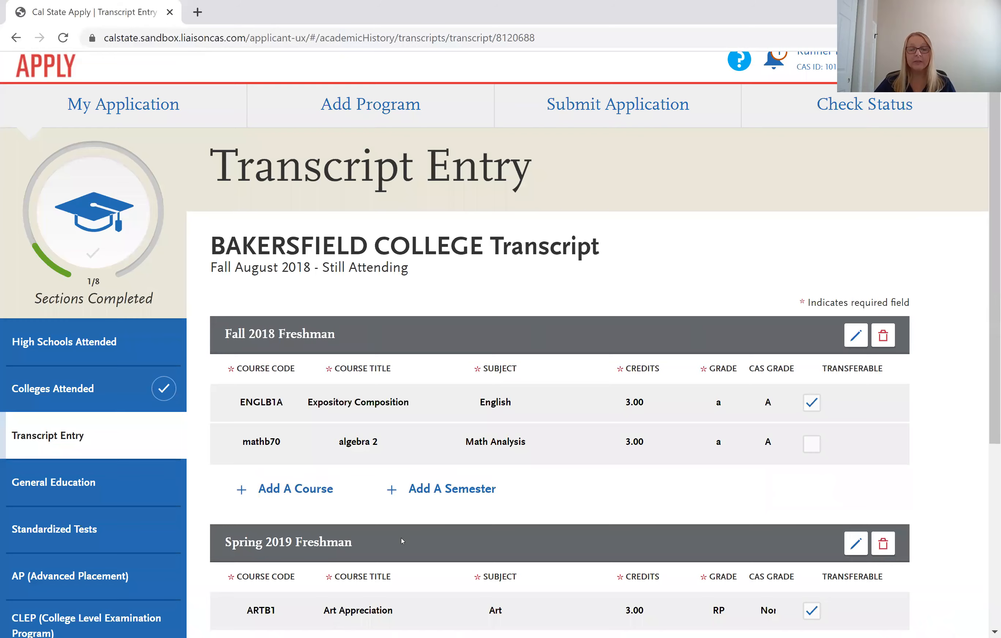
scroll(427, 531, "down", 6)
key("Tab")
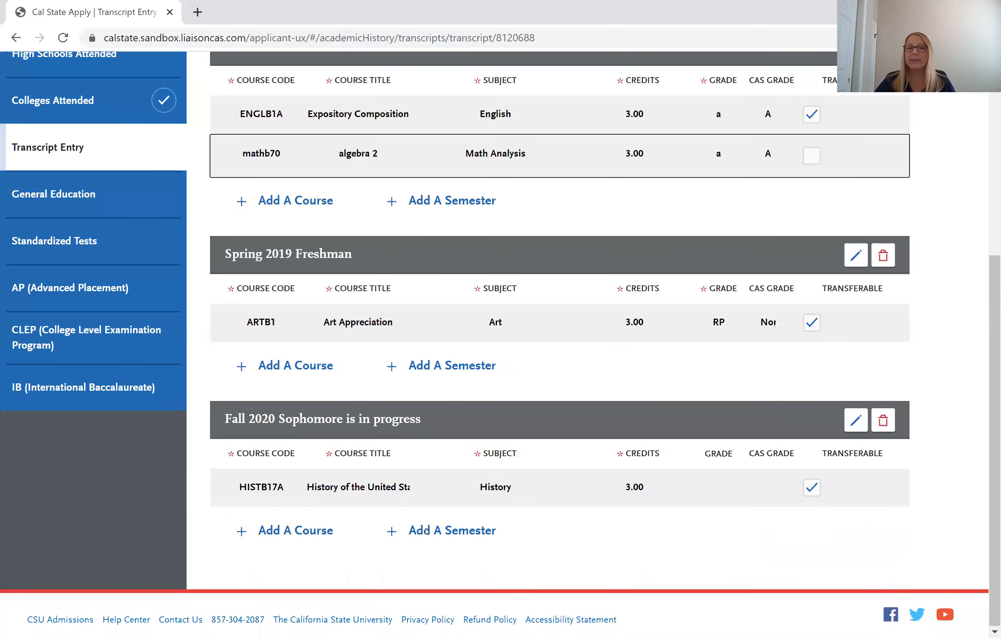
key("Tab")
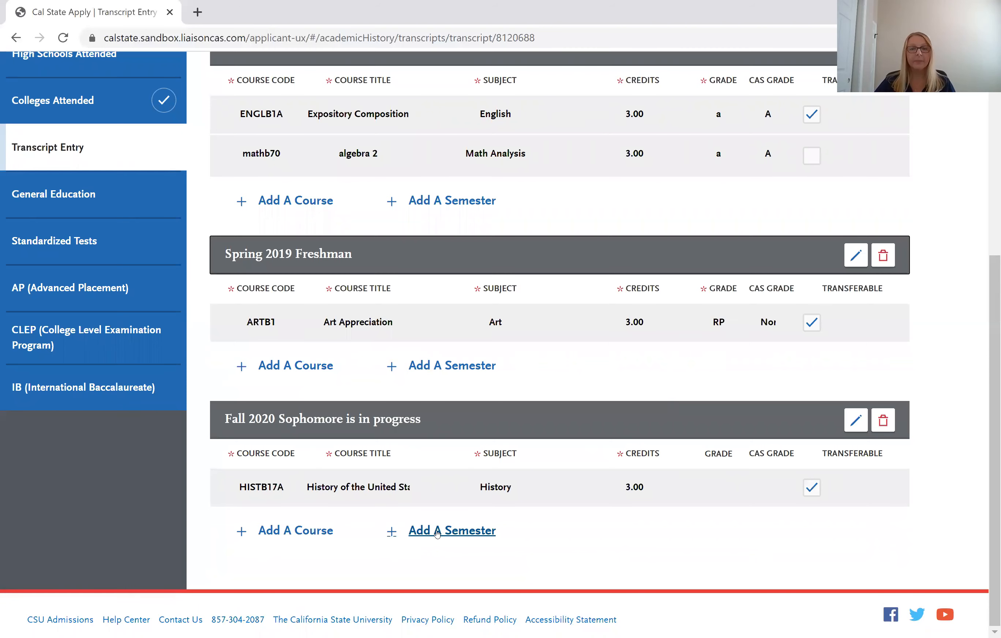
Add a new semester: Summer 1, 2019, Freshman, Completed.
left_click(437, 530)
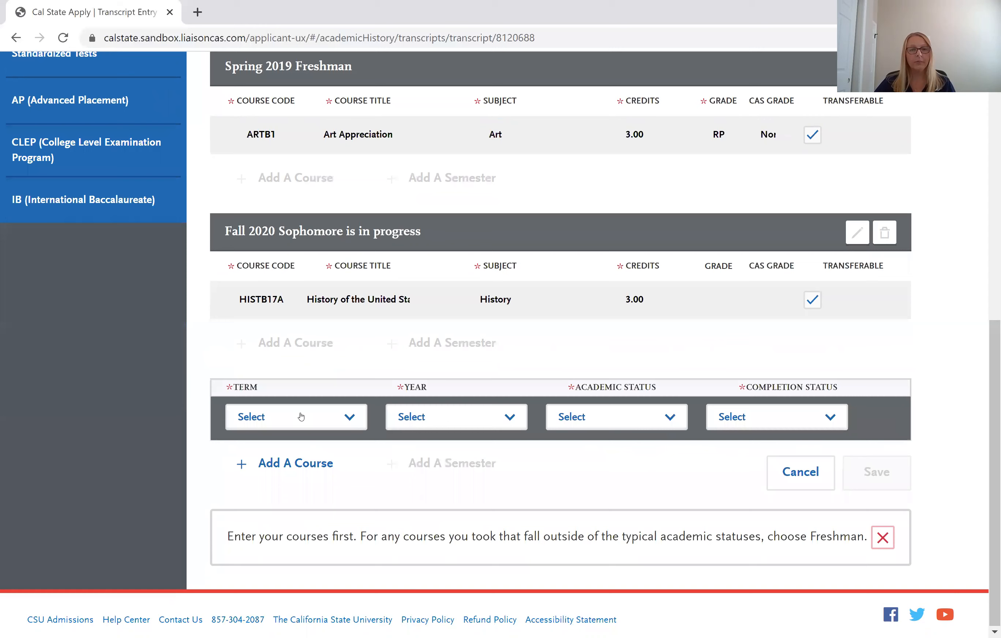
left_click(301, 417)
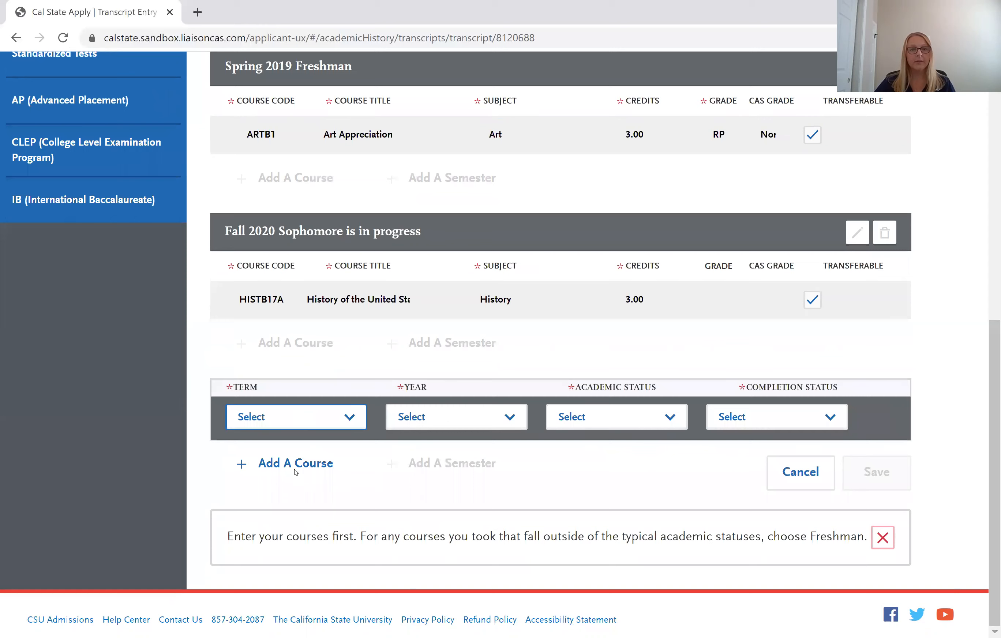
left_click(432, 423)
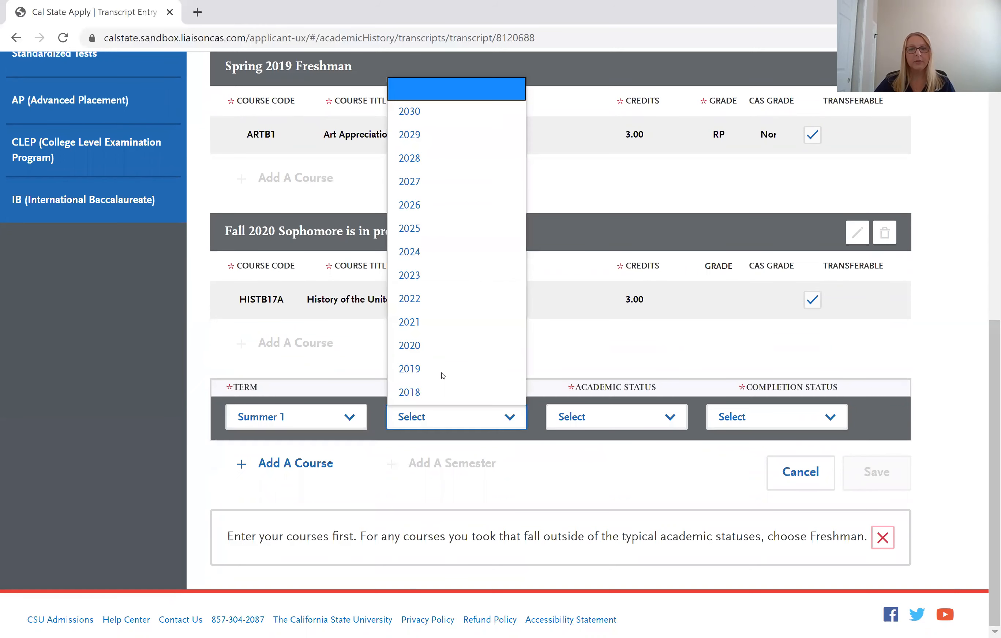
left_click(613, 417)
left_click(615, 418)
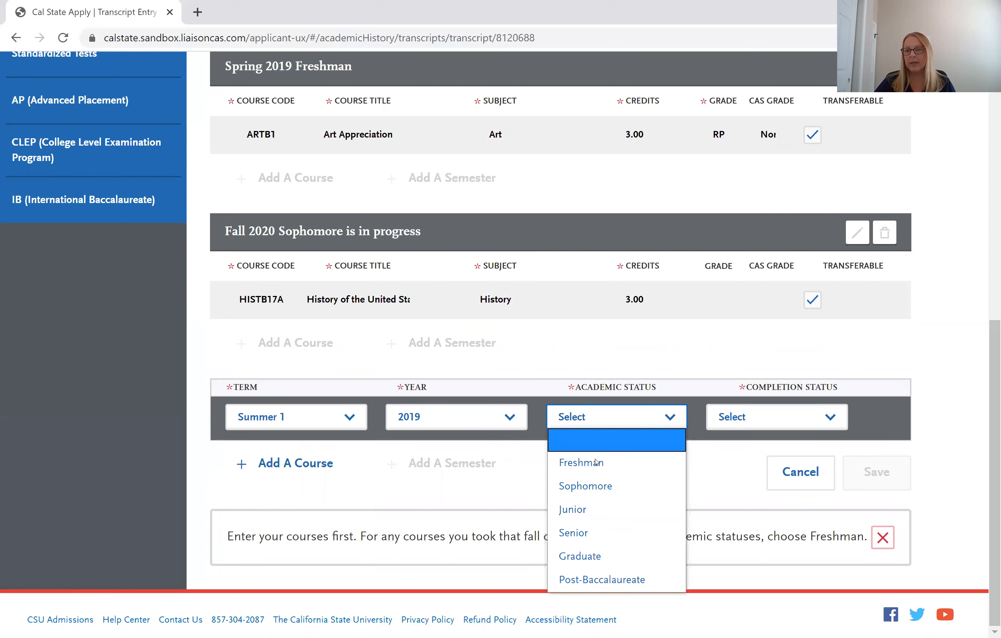
left_click(596, 462)
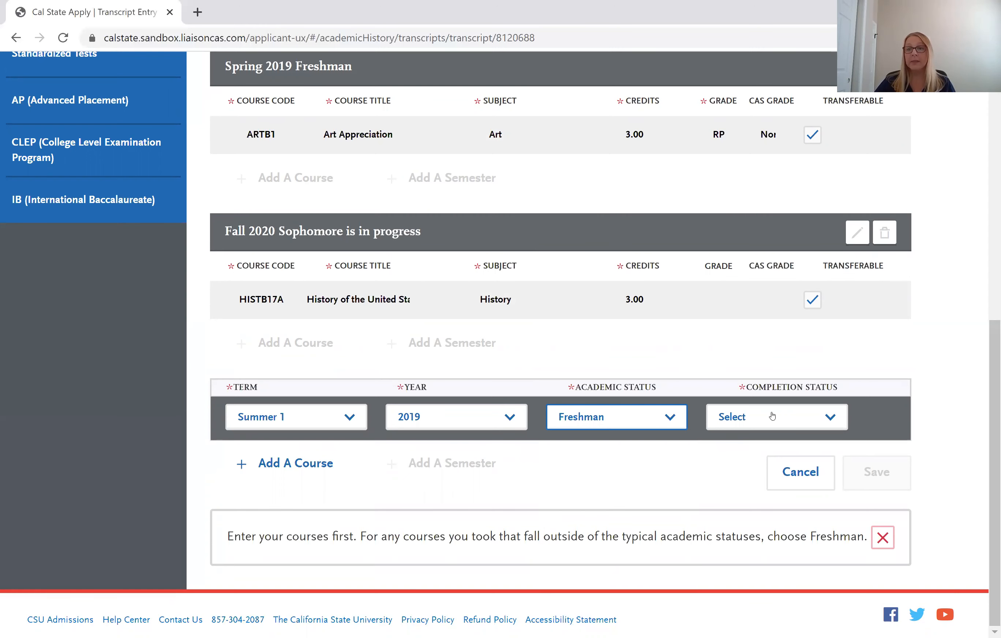
left_click(771, 415)
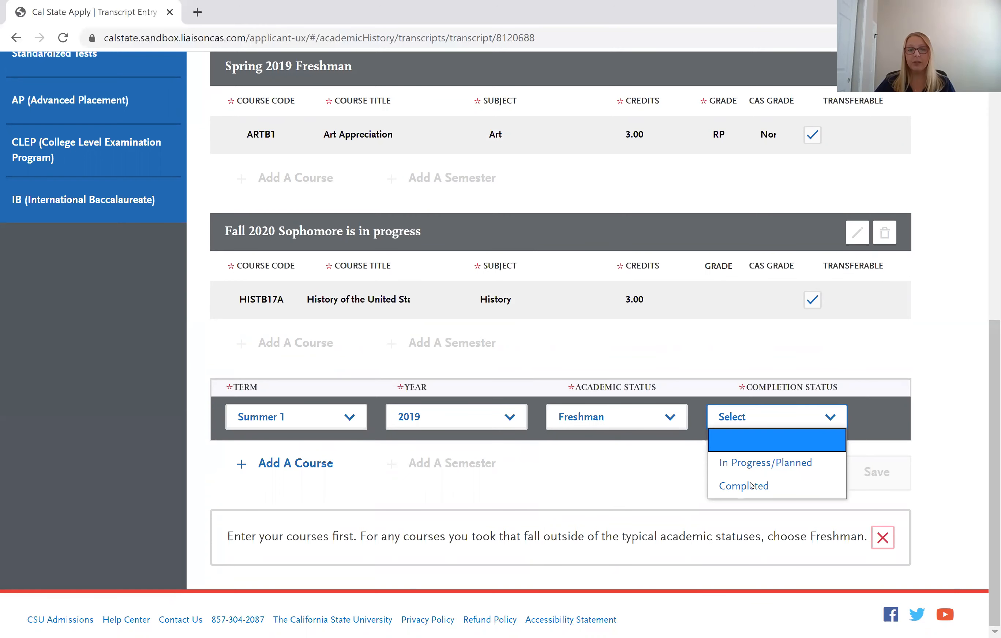
key("Return")
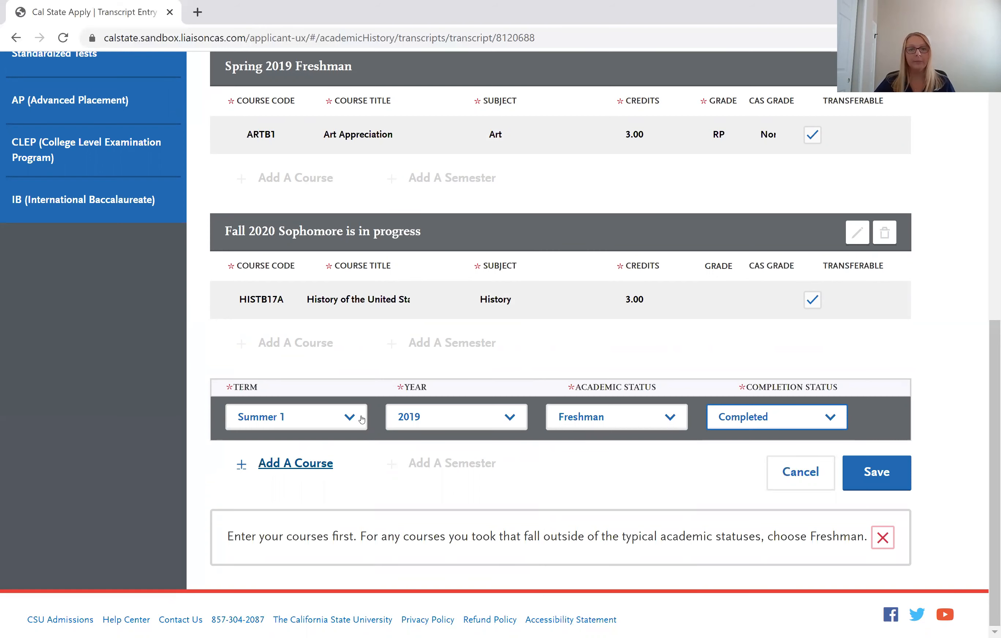
Add course ARTB1 Art Appreciation with subject Art and grade b, then save the semester.
left_click(295, 462)
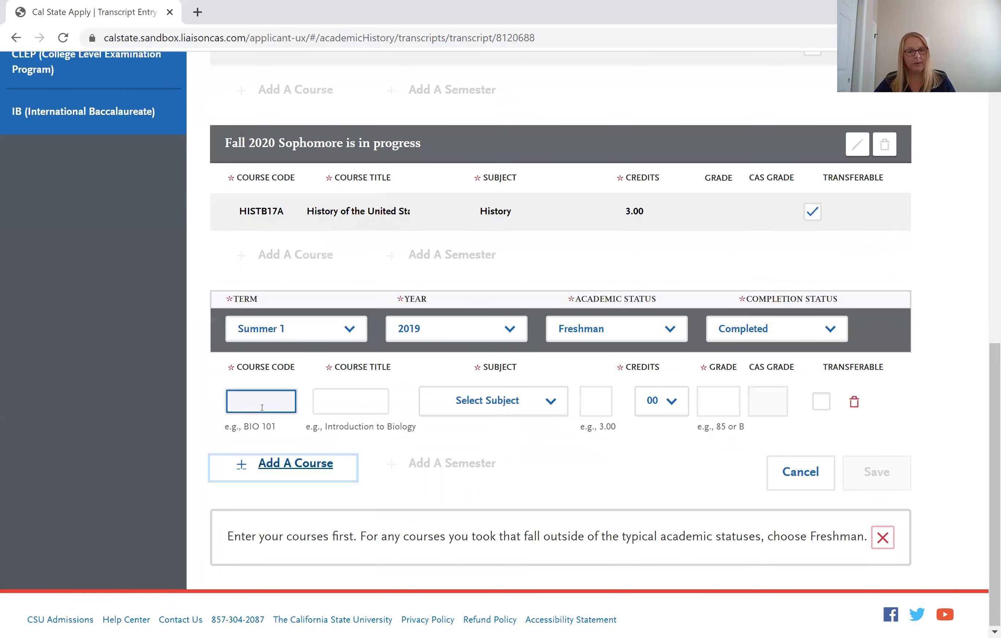
left_click(262, 407)
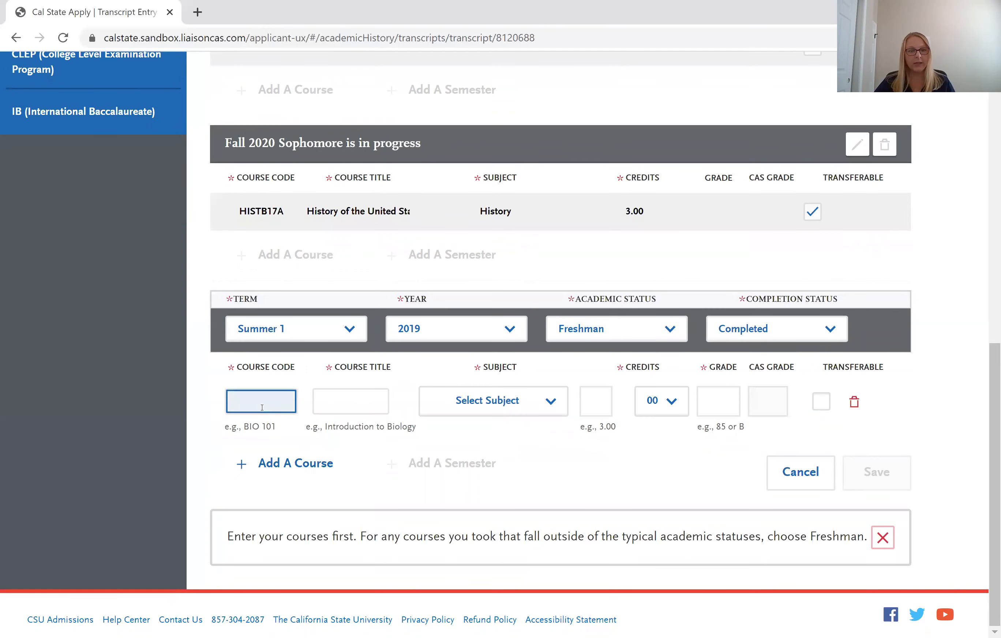
type("artb1")
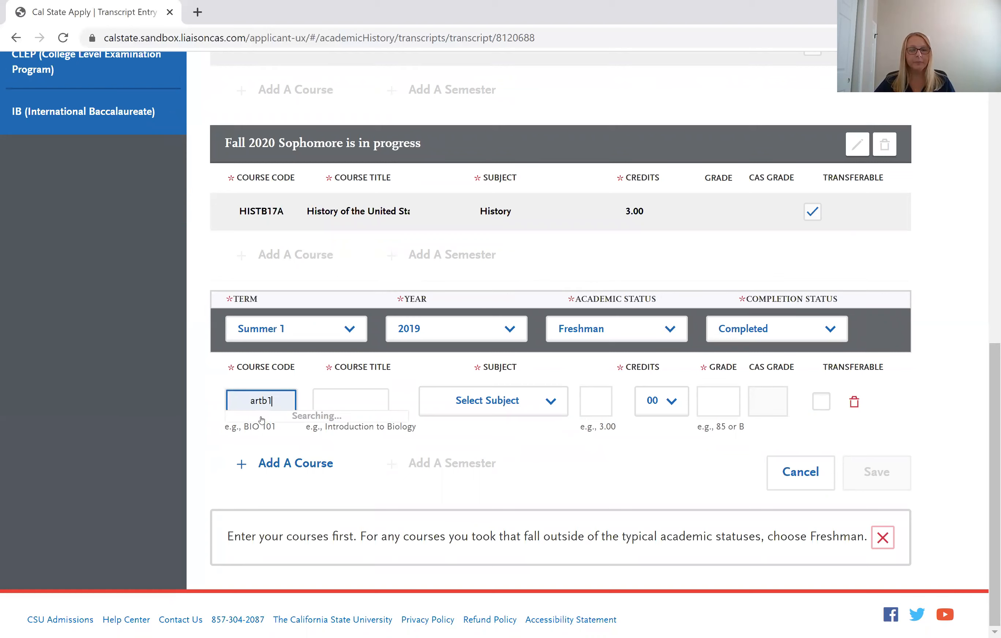
key("Return")
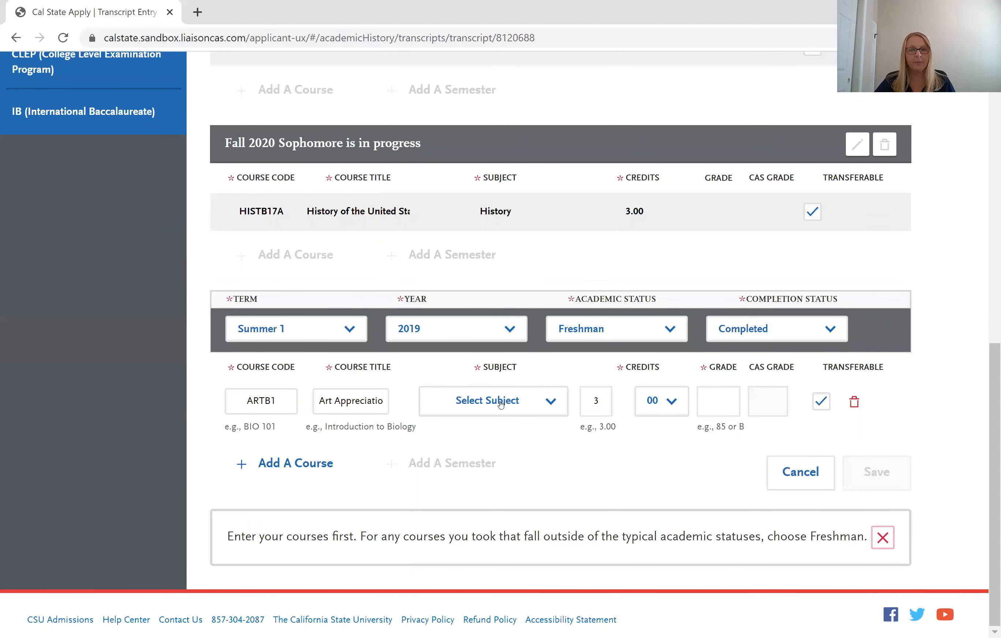
left_click(501, 403)
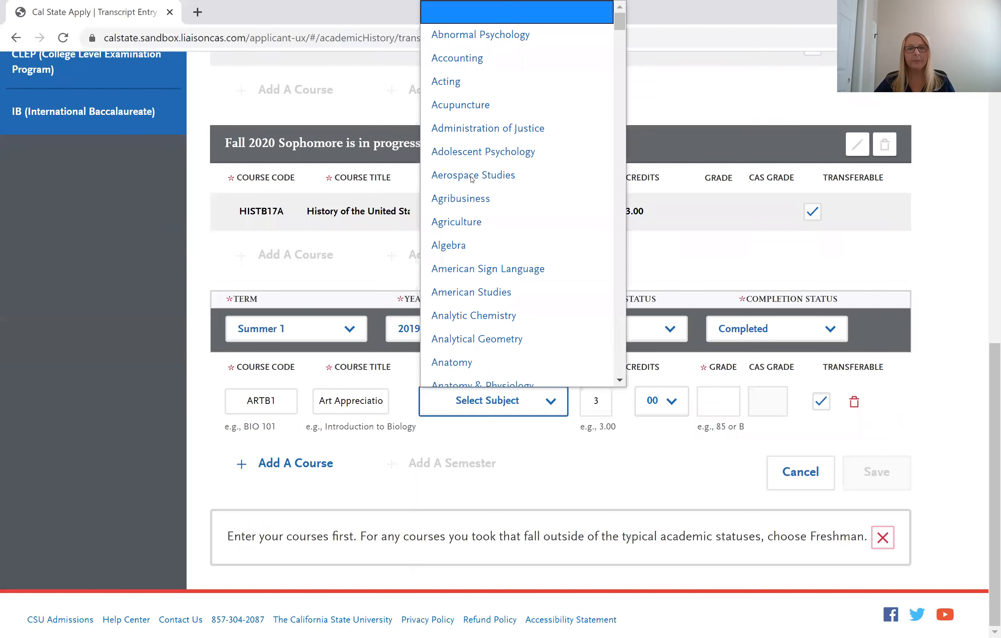
scroll(469, 252, "down", 3)
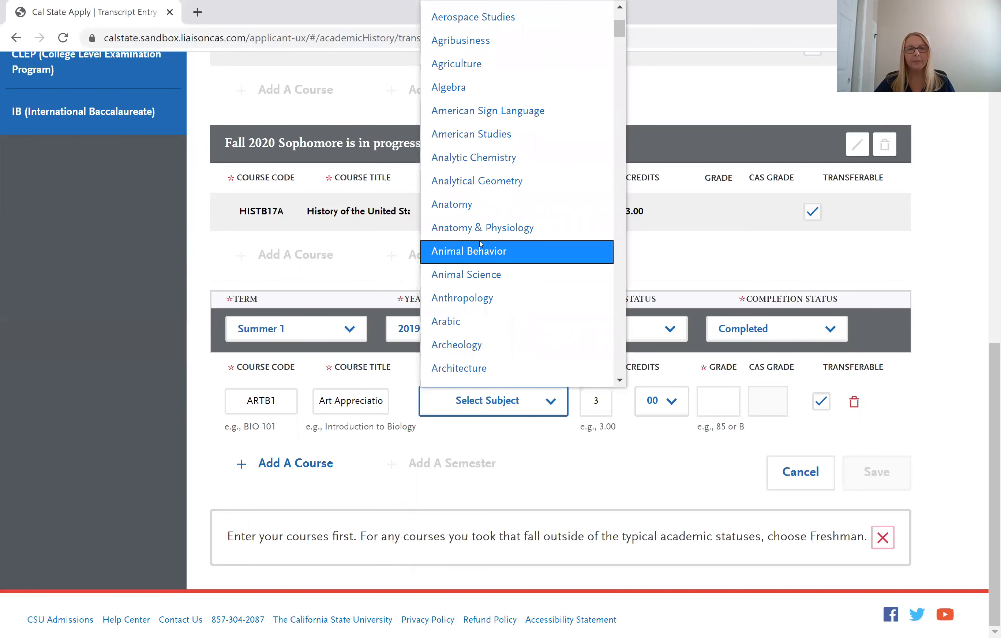
scroll(469, 264, "down", 3)
left_click(469, 268)
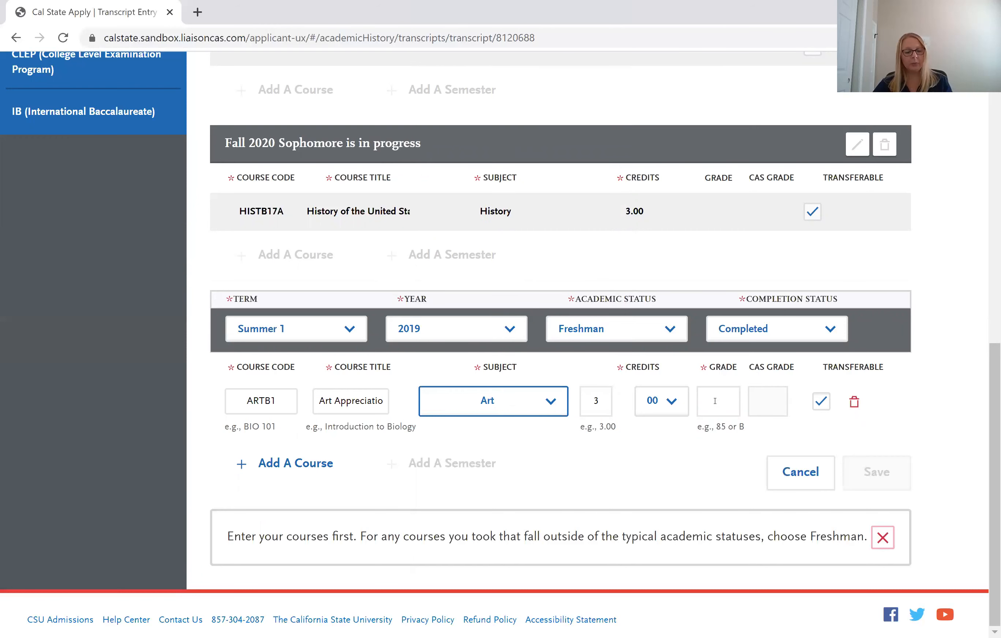
left_click(714, 400)
type("b")
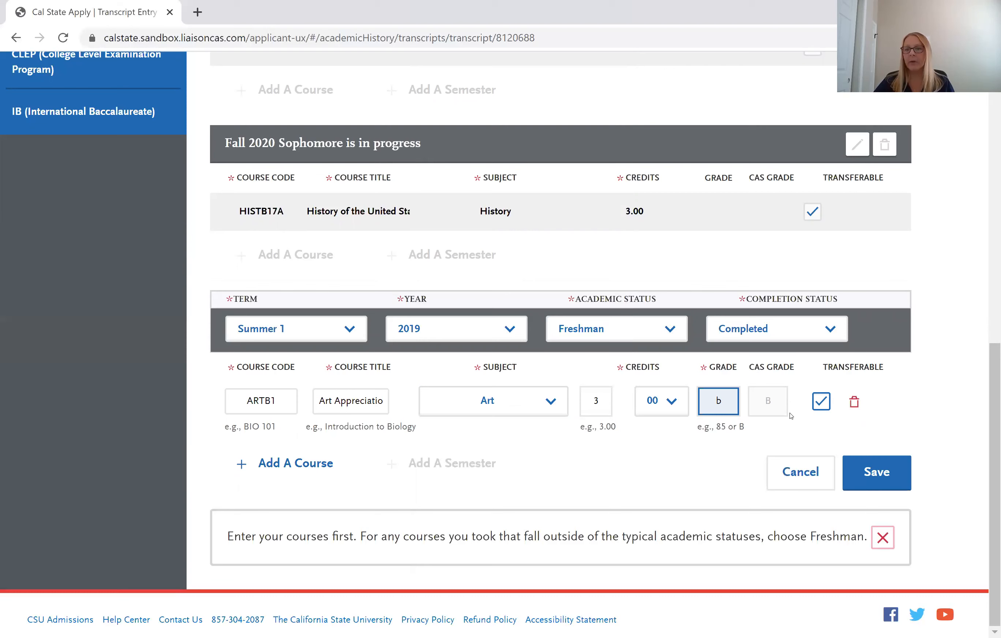
left_click(869, 471)
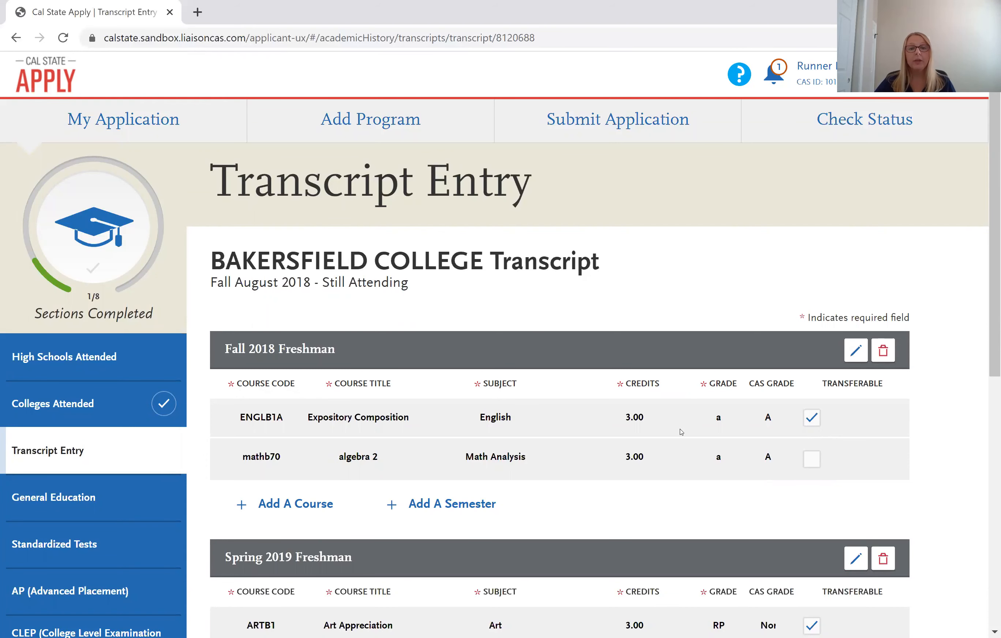
Return from the Bakersfield College transcript to the main Transcript Entry page.
scroll(681, 432, "down", 2)
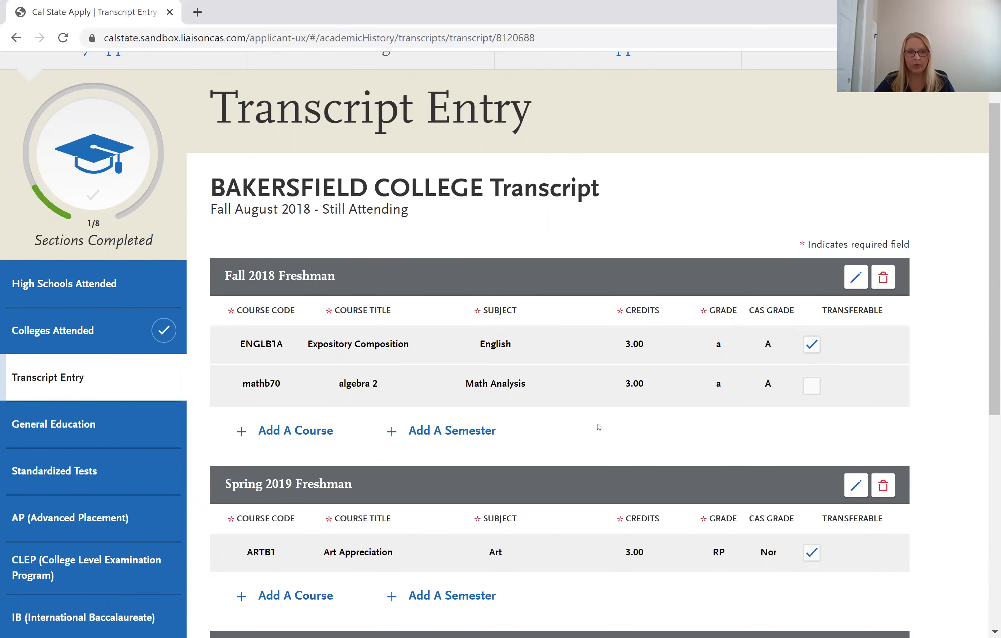
left_click(112, 375)
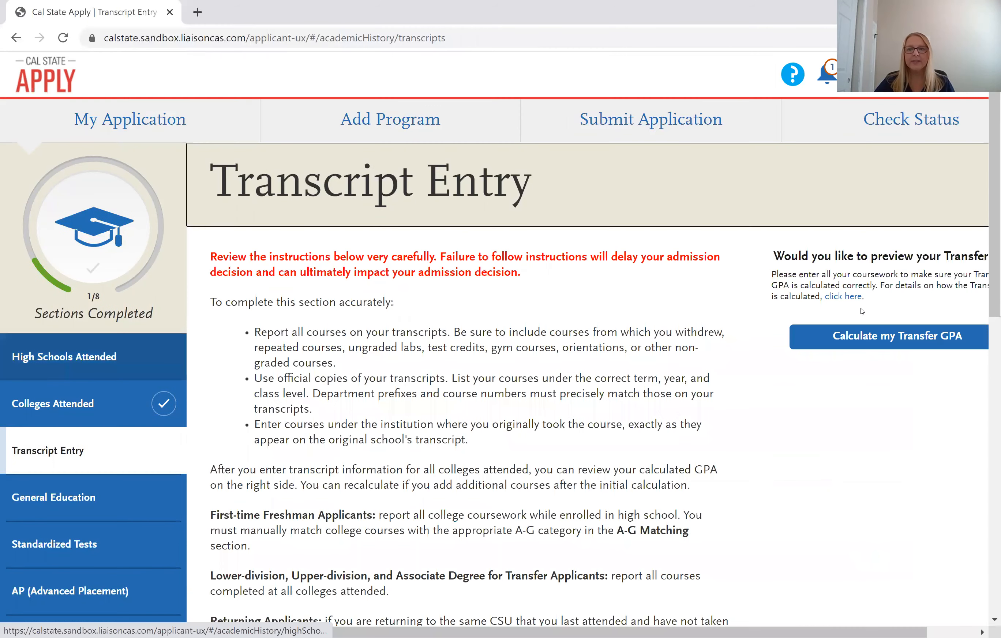
Calculate the transfer GPA (3, 15 credit hours, 45 quality points) and go to General Education.
left_click(908, 341)
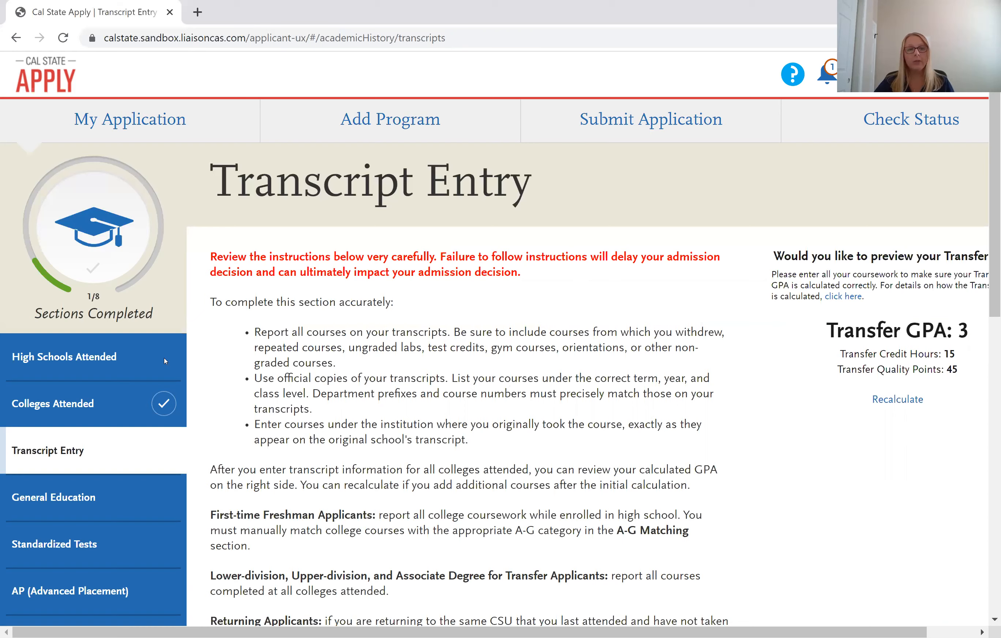
scroll(131, 359, "down", 2)
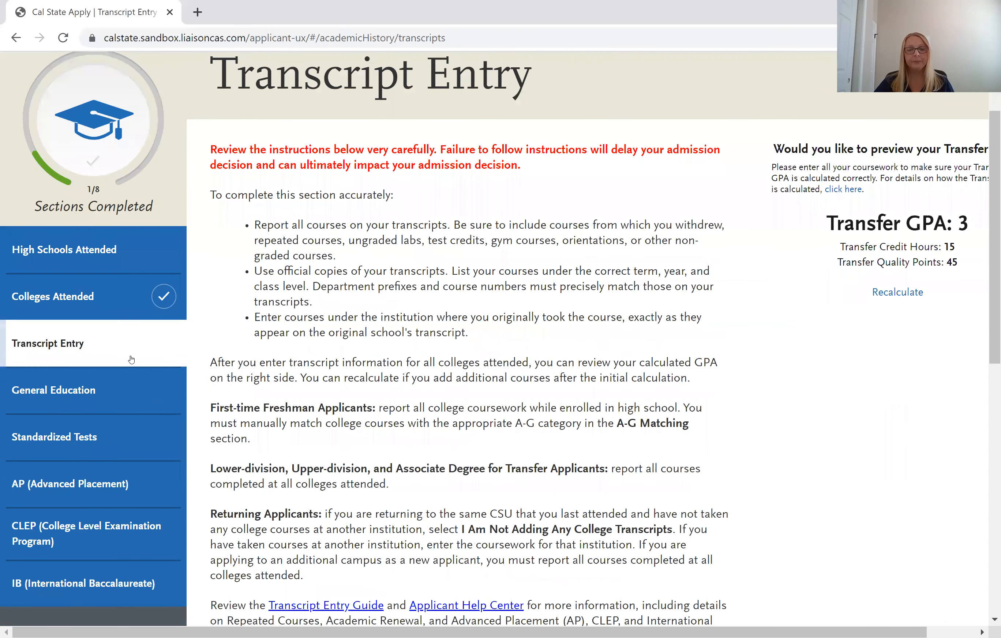
scroll(131, 359, "down", 1)
left_click(131, 359)
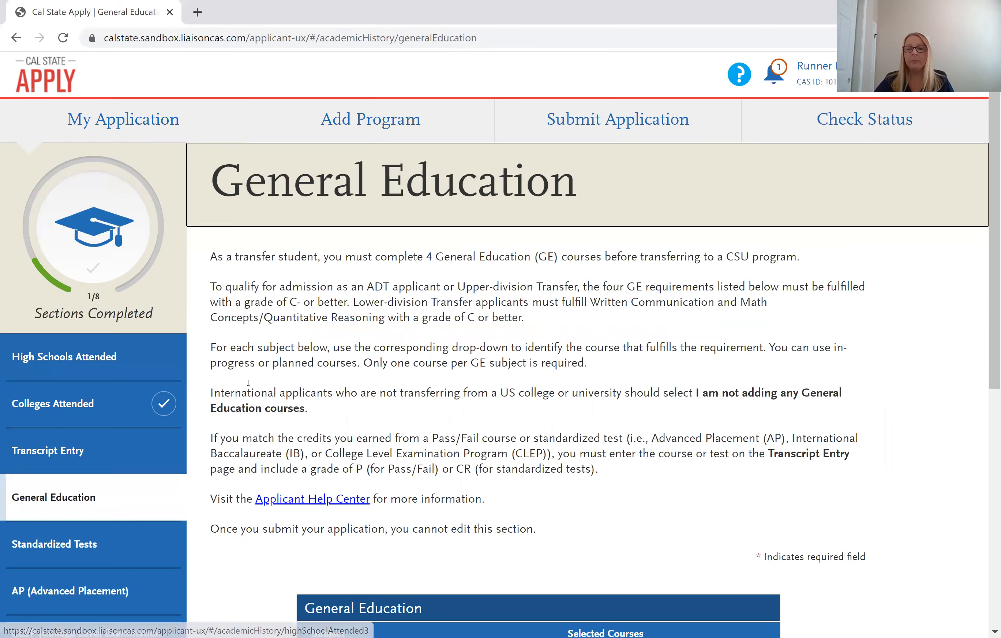
Choose ENGLB1A - Expository Composition for A2 Written Communication, save, and continue to Standardized Tests.
scroll(248, 382, "down", 6)
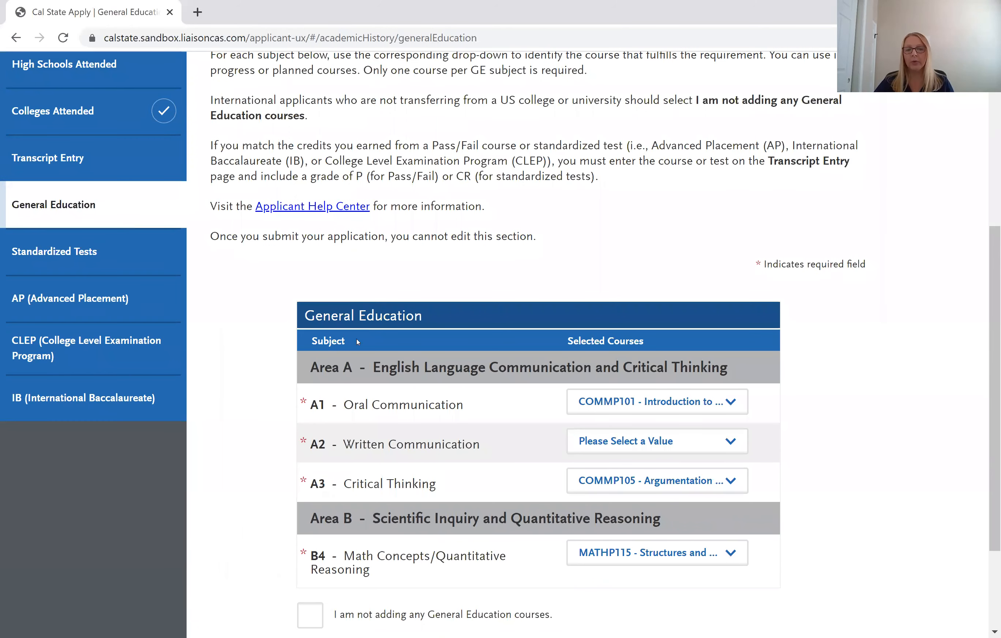
scroll(356, 338, "down", 2)
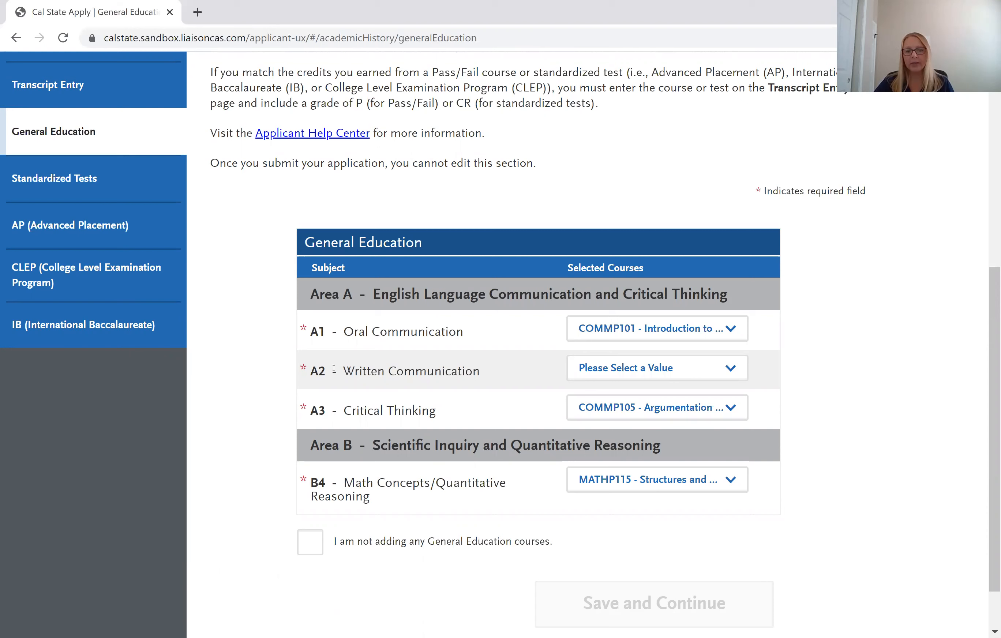
left_click(644, 373)
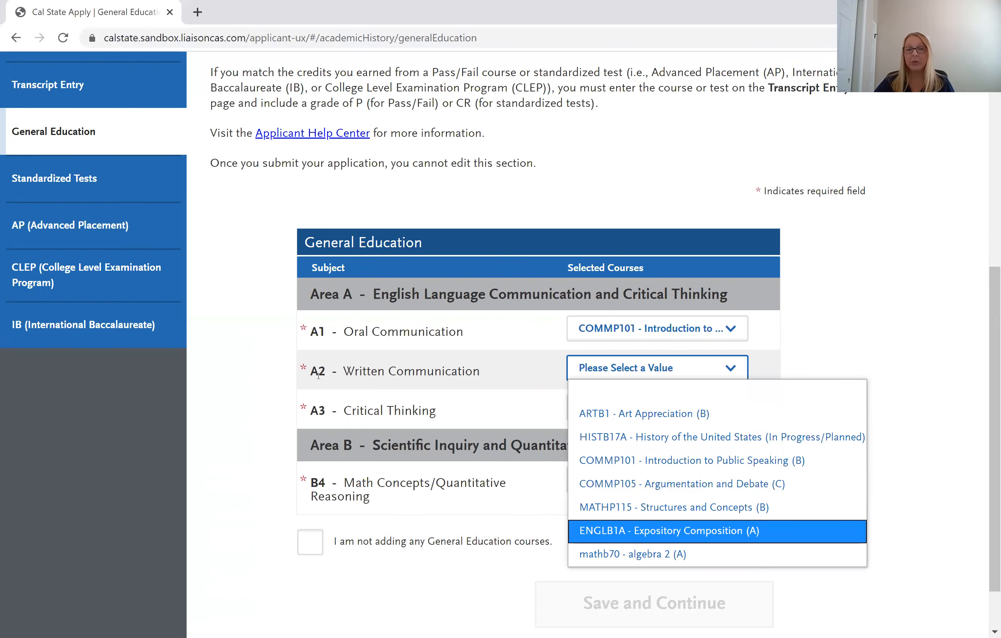
key("Return")
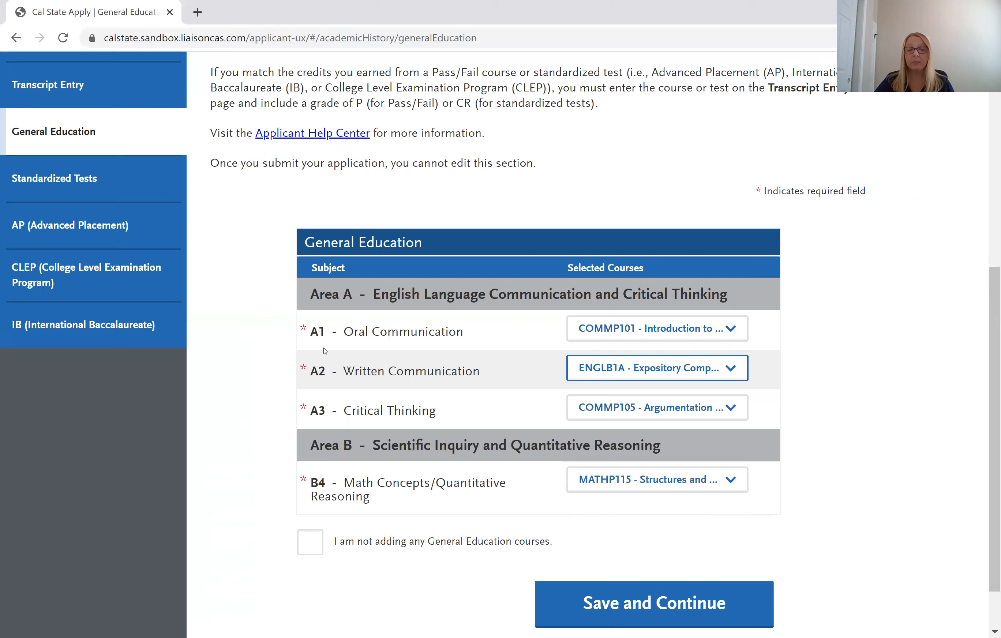
left_click(672, 591)
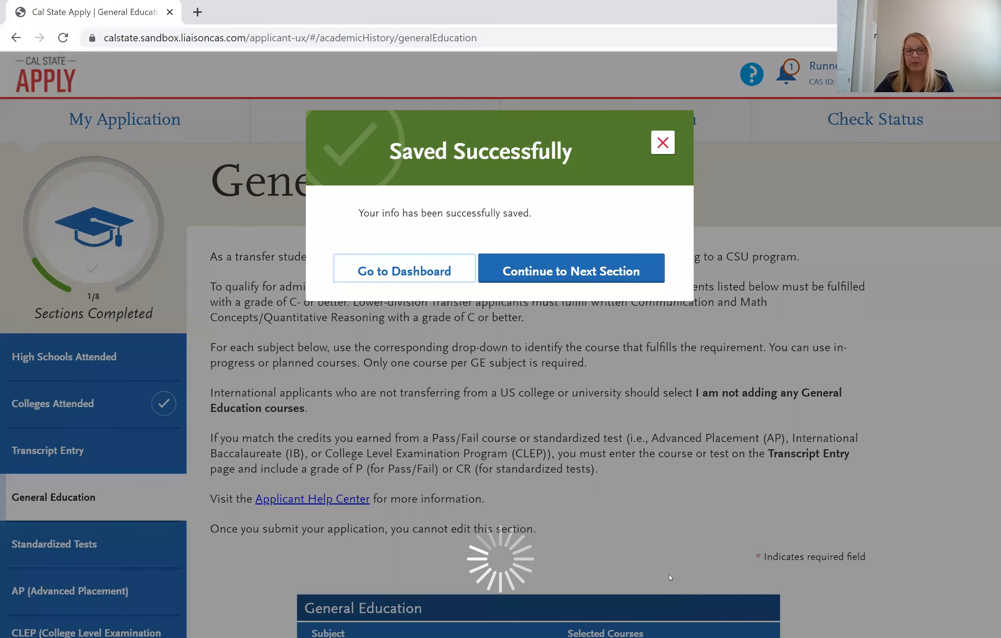
left_click(562, 268)
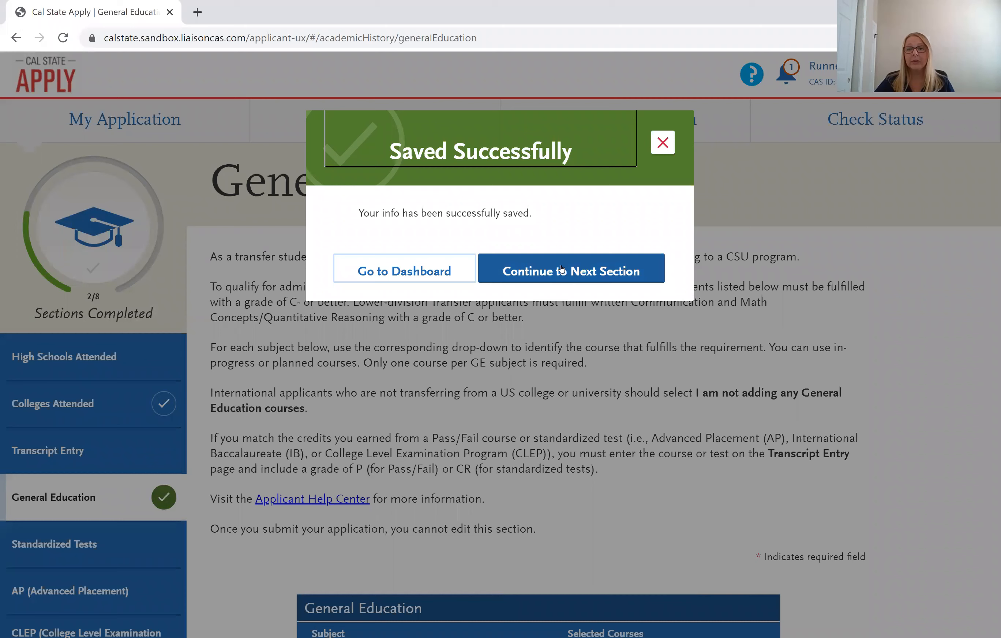
left_click(562, 268)
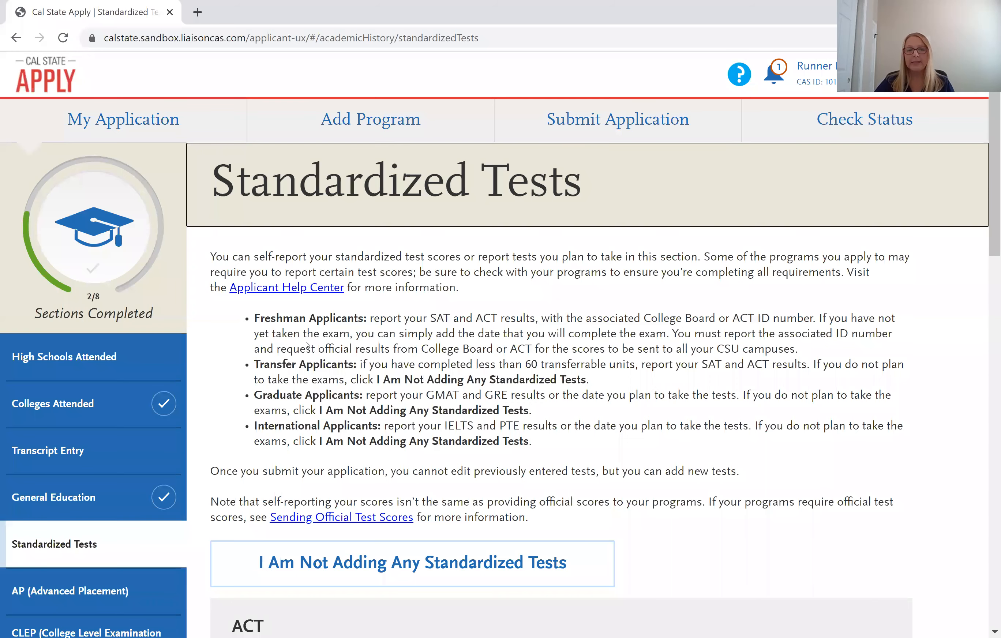
Declare 'I Am Not Adding Any Standardized Tests', then go to the AP section.
scroll(305, 440, "down", 3)
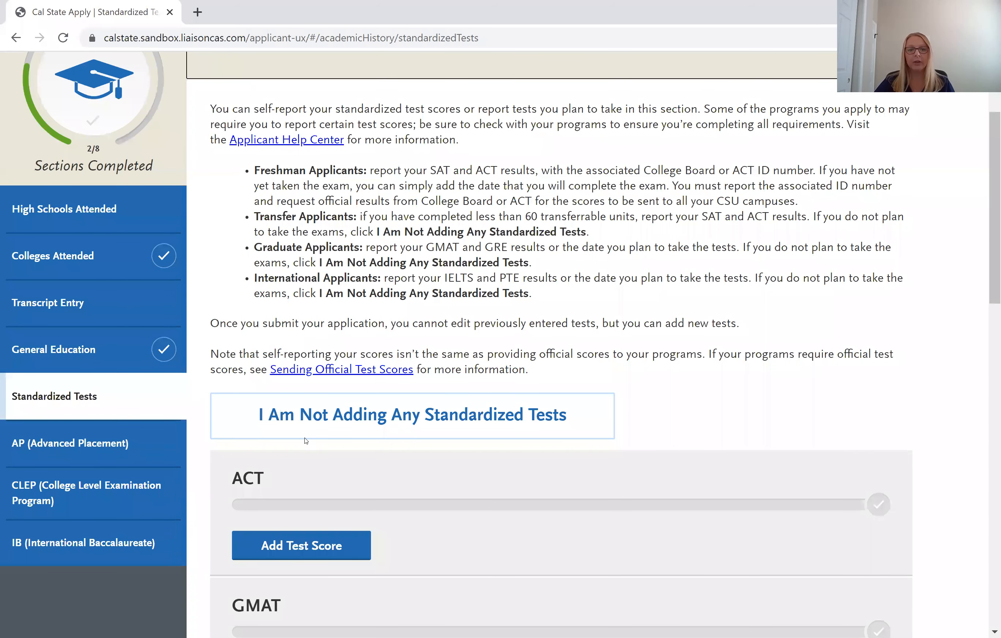
scroll(305, 440, "down", 6)
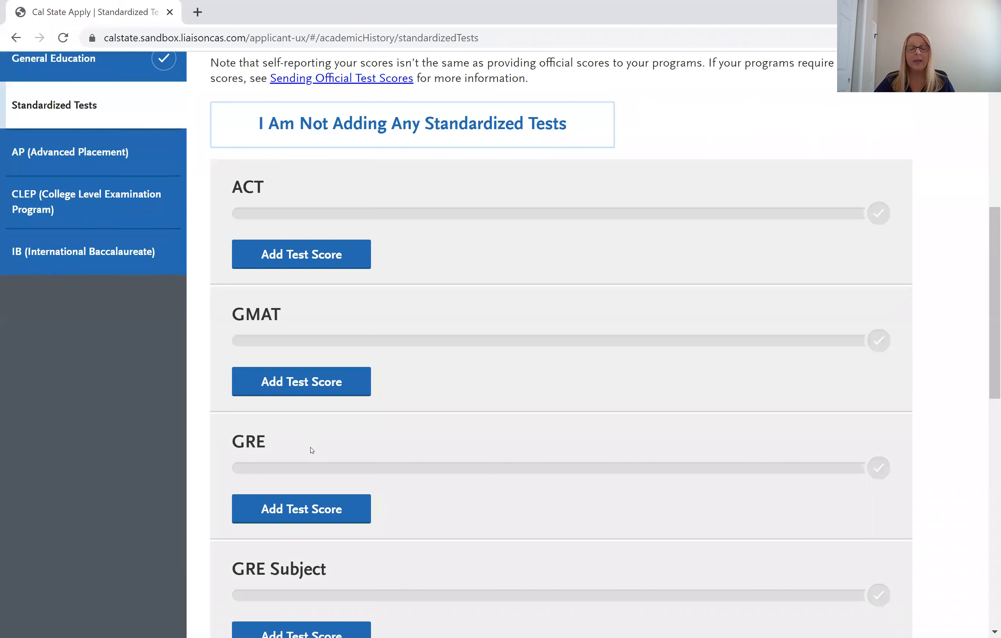
scroll(313, 447, "down", 8)
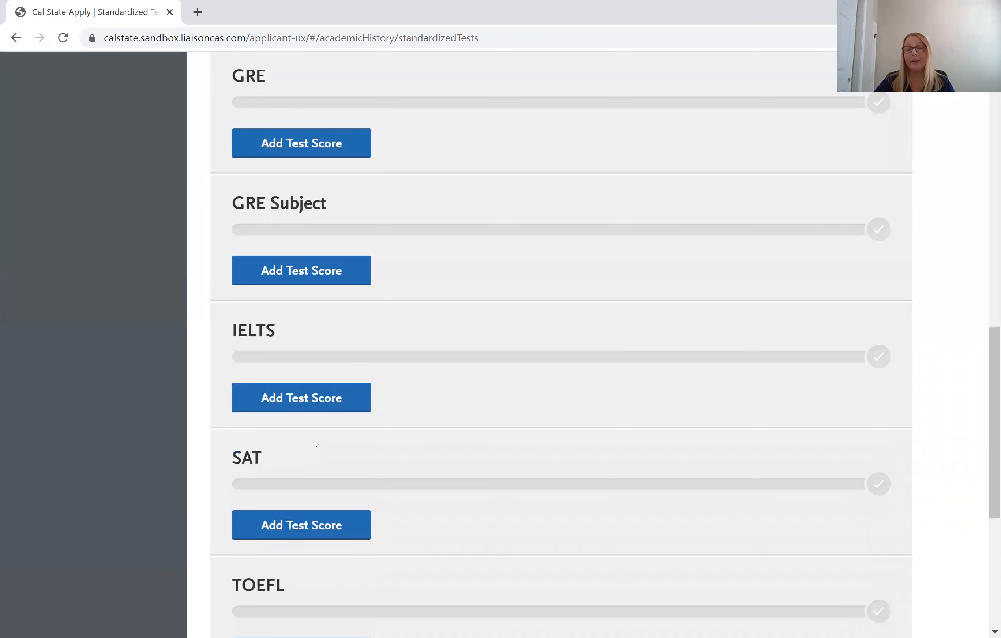
scroll(316, 444, "down", 6)
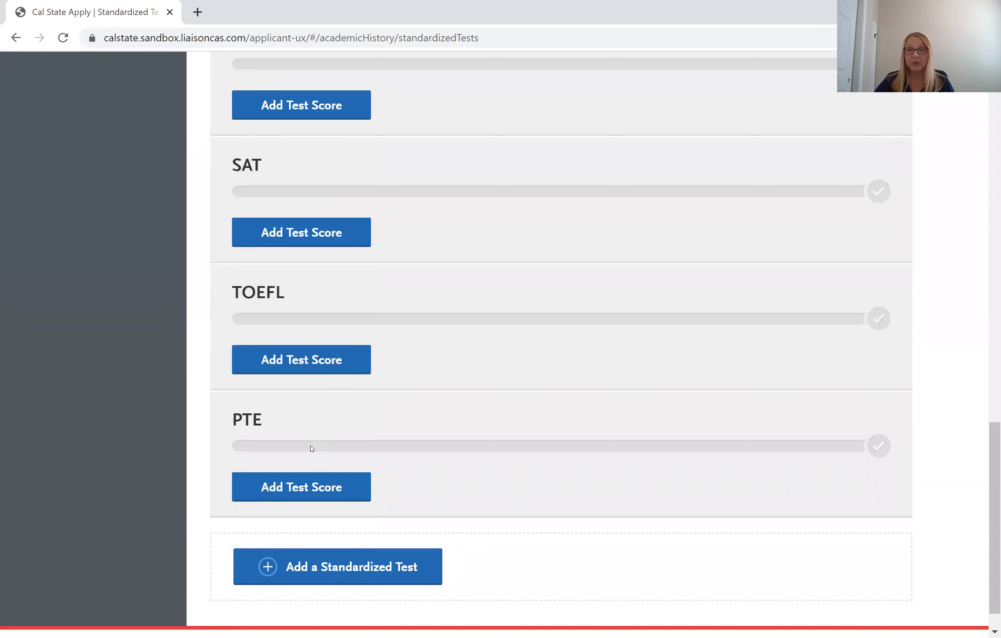
scroll(312, 449, "up", 5)
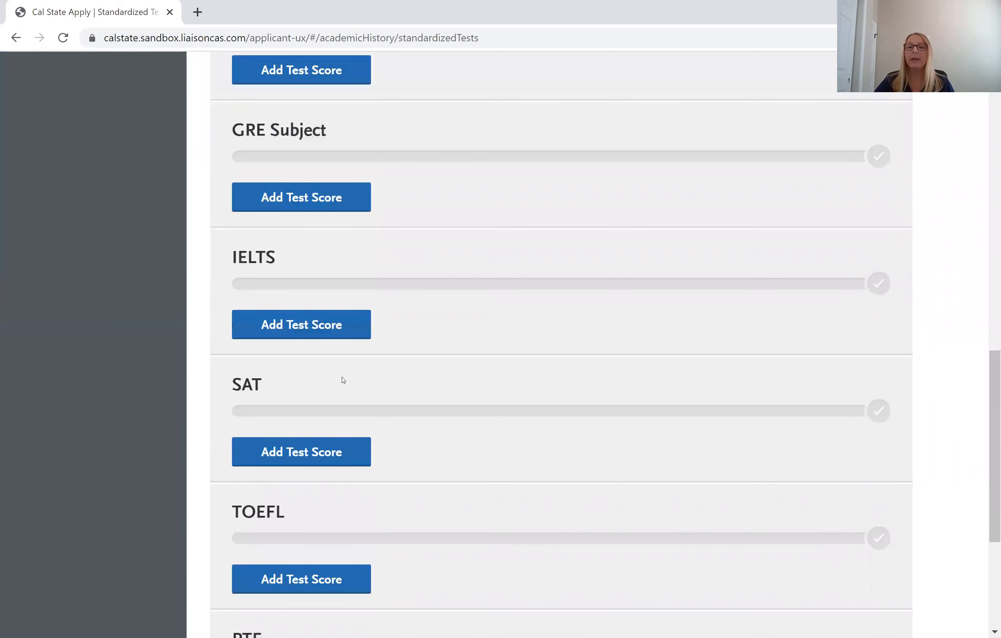
scroll(343, 379, "up", 15)
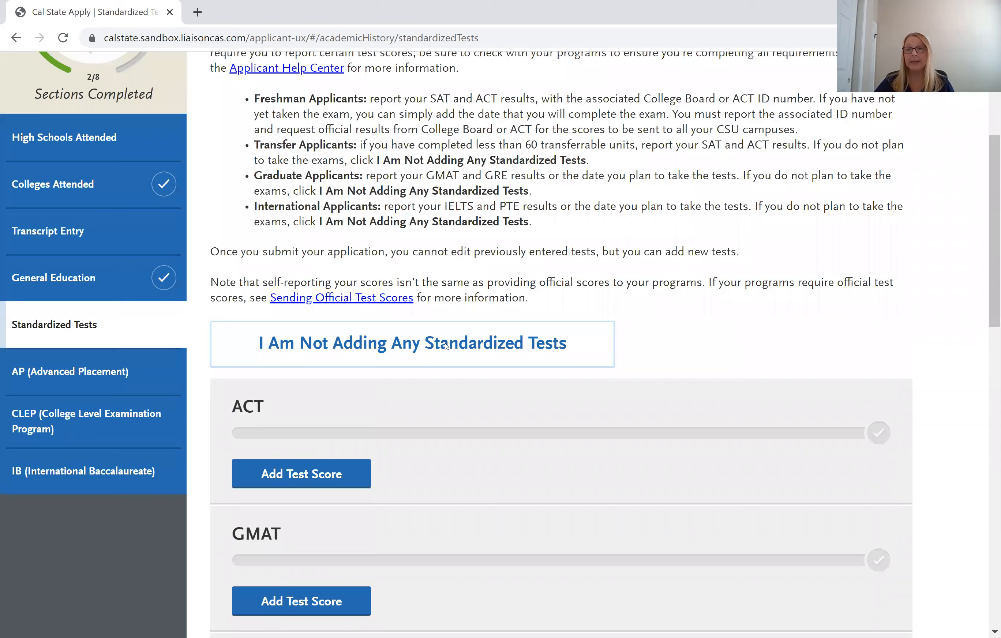
left_click(446, 346)
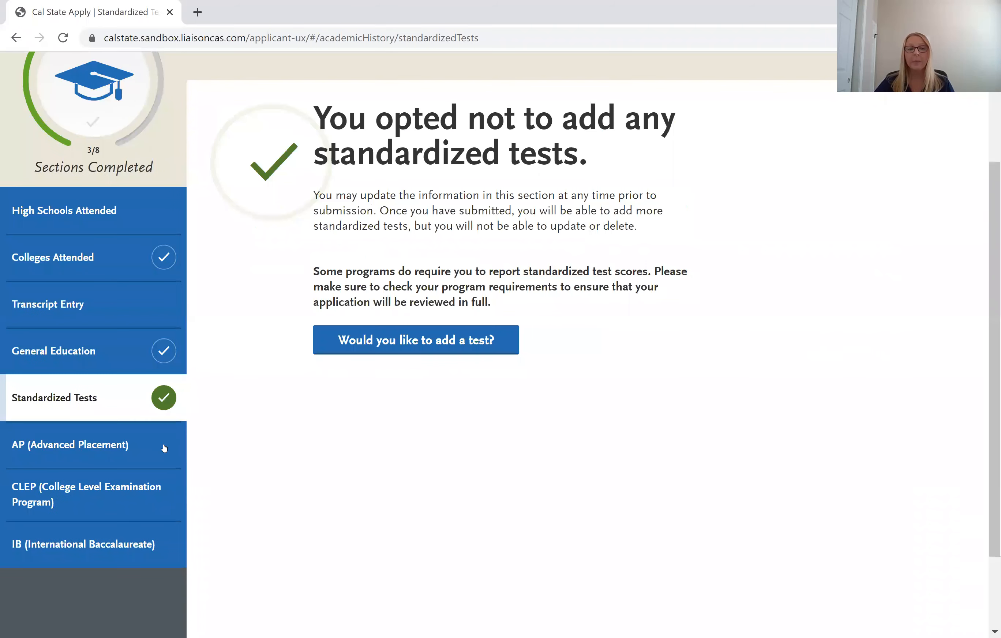
left_click(163, 448)
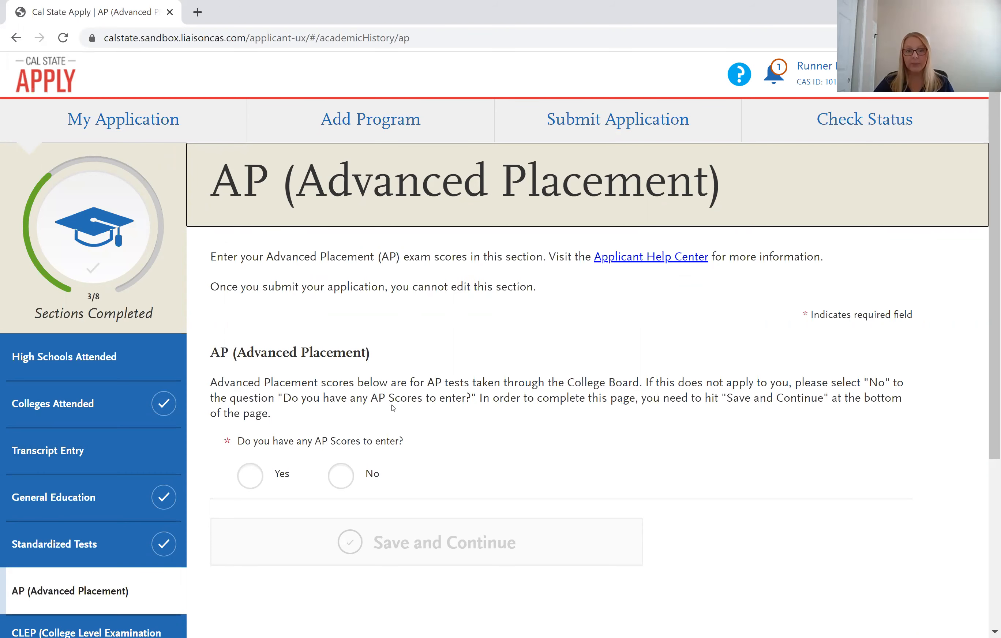
Answer No to AP scores, save the section, and continue to CLEP.
scroll(393, 407, "down", 2)
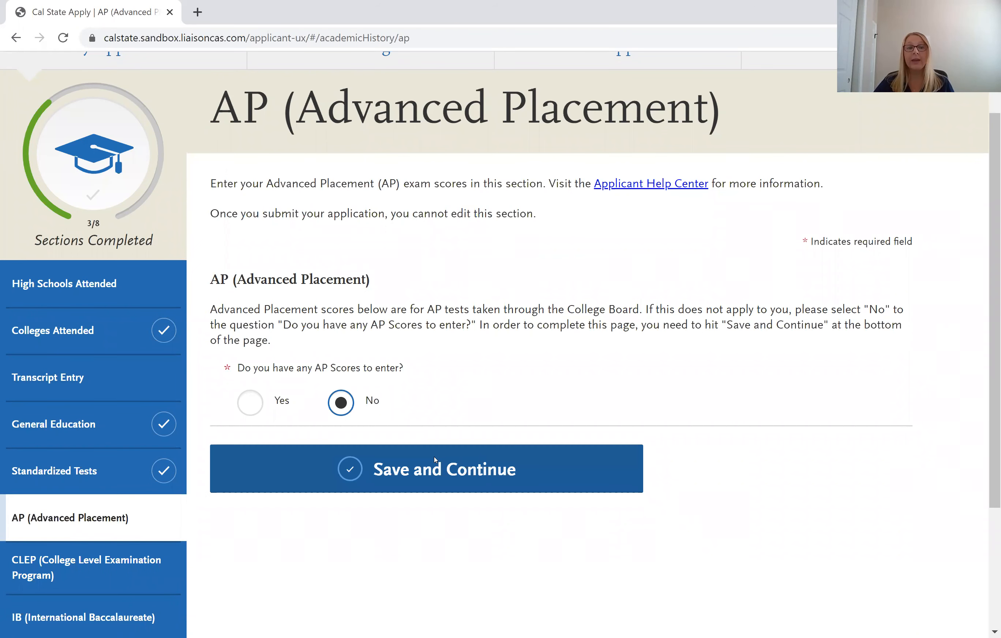
left_click(433, 455)
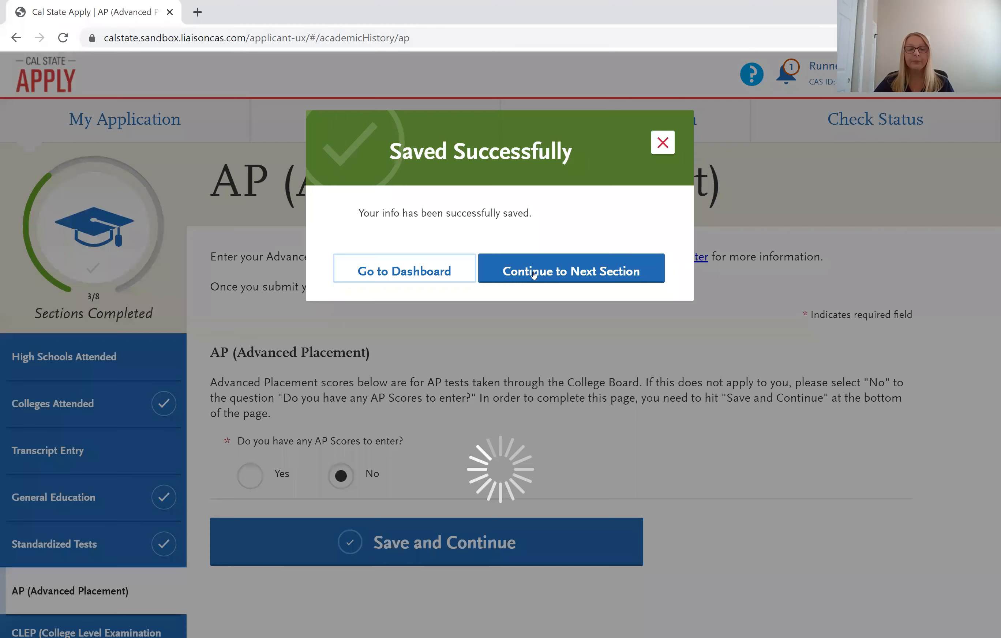
left_click(534, 273)
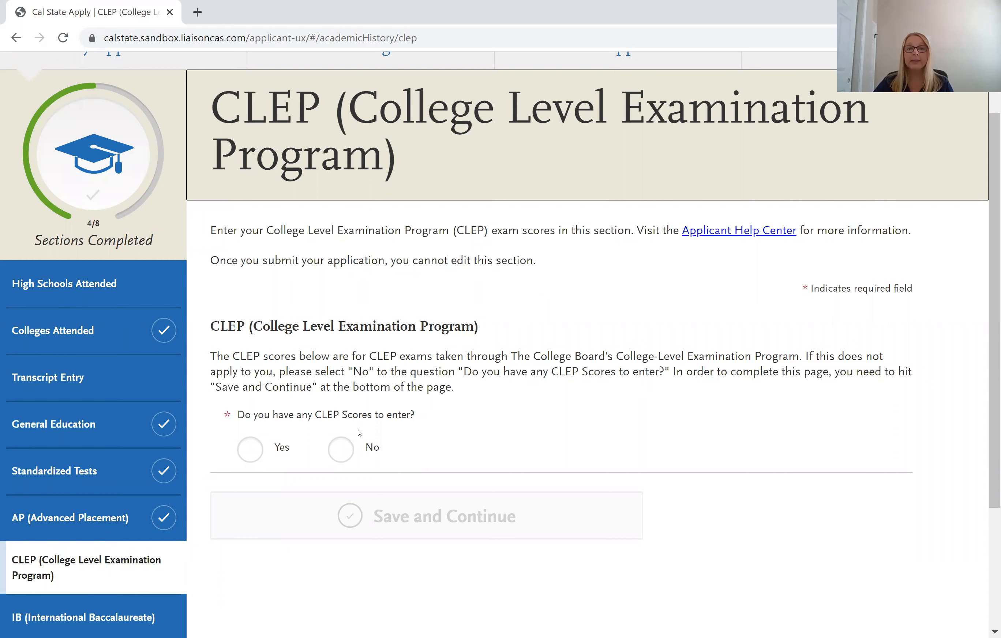
Answer yes to having CLEP scores and choose Spanish Language as CLEP Exam 1.
left_click(449, 420)
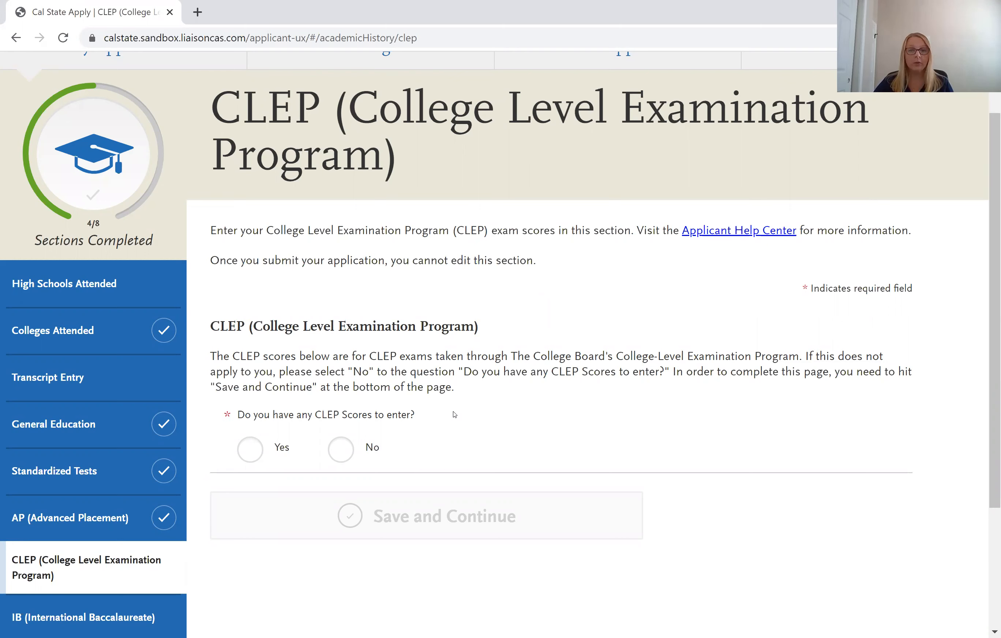
left_click(251, 450)
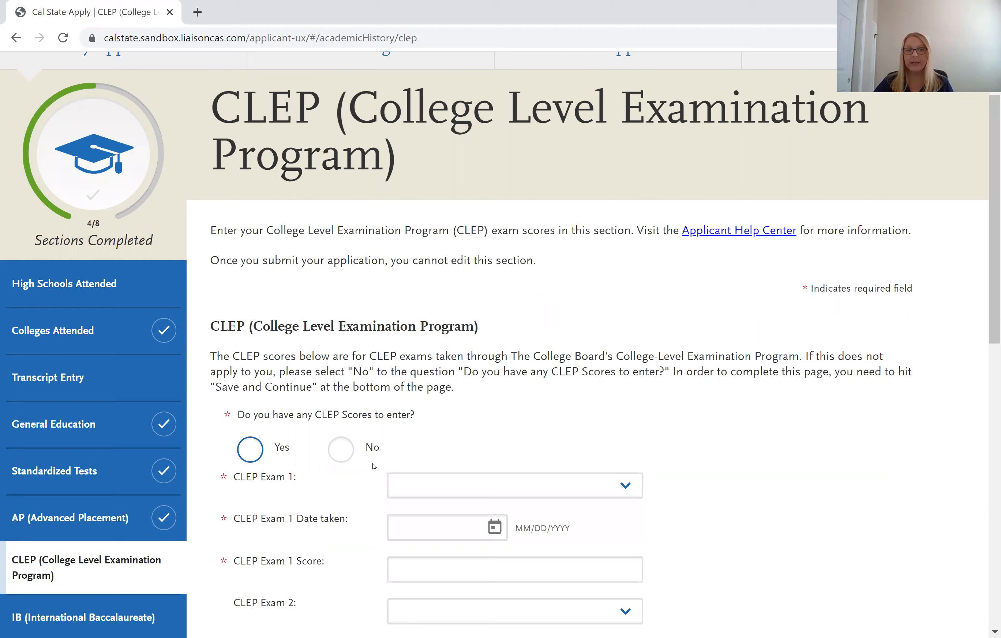
scroll(637, 346, "down", 2)
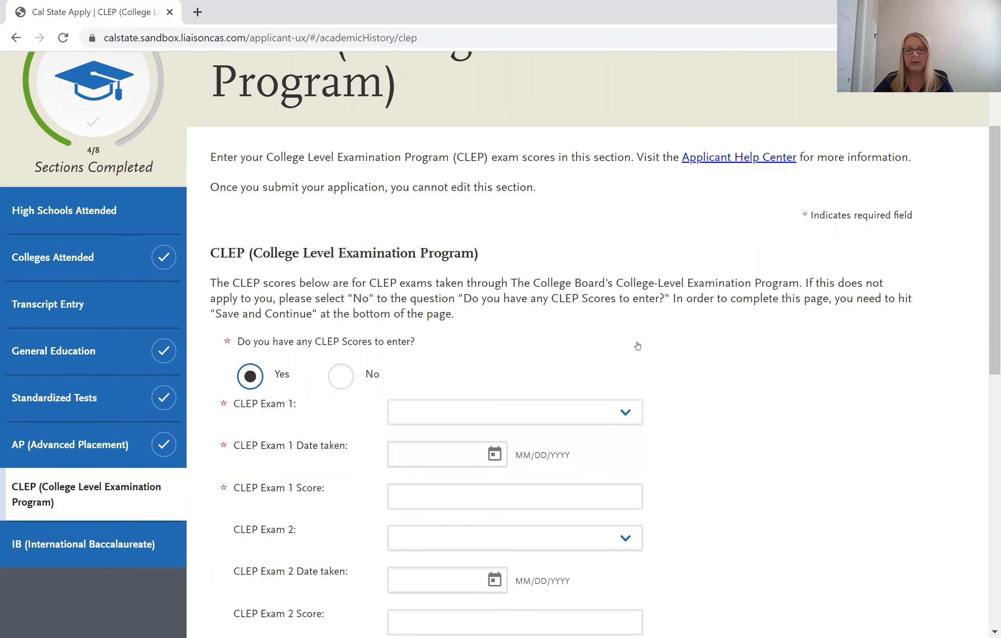
scroll(638, 345, "down", 2)
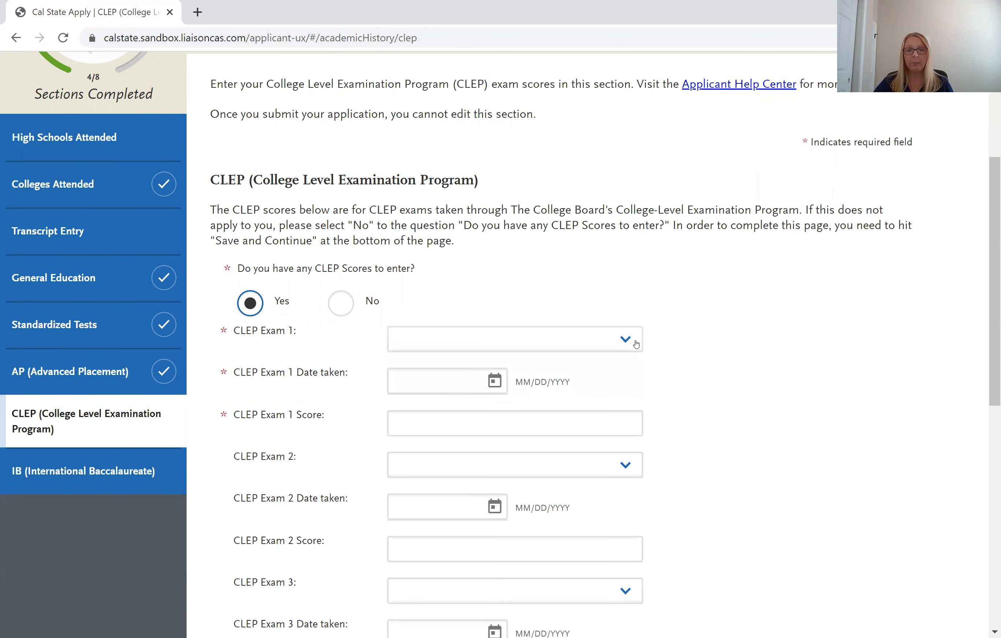
left_click(582, 343)
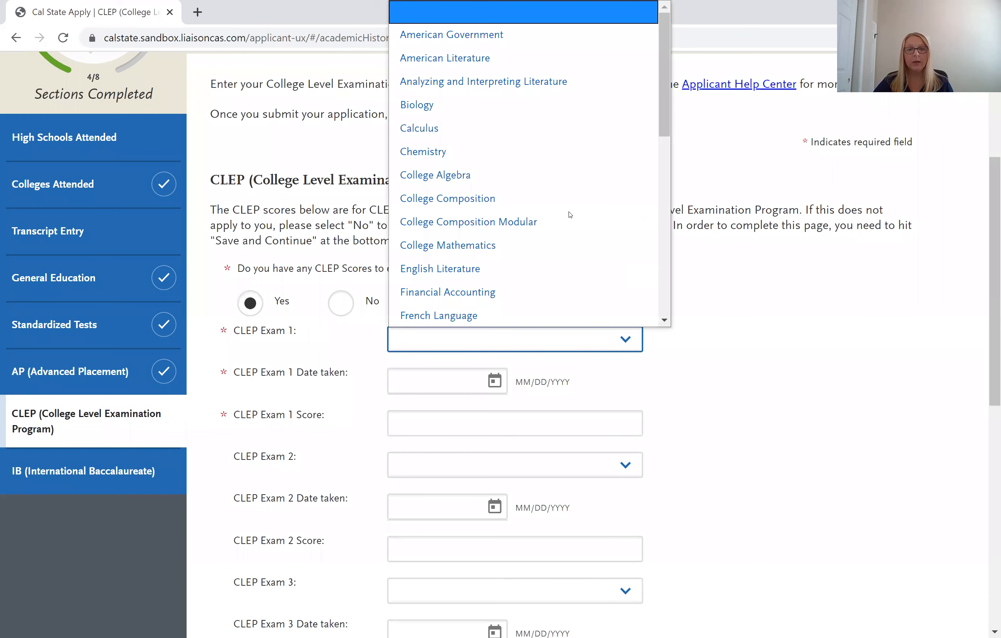
scroll(485, 287, "down", 8)
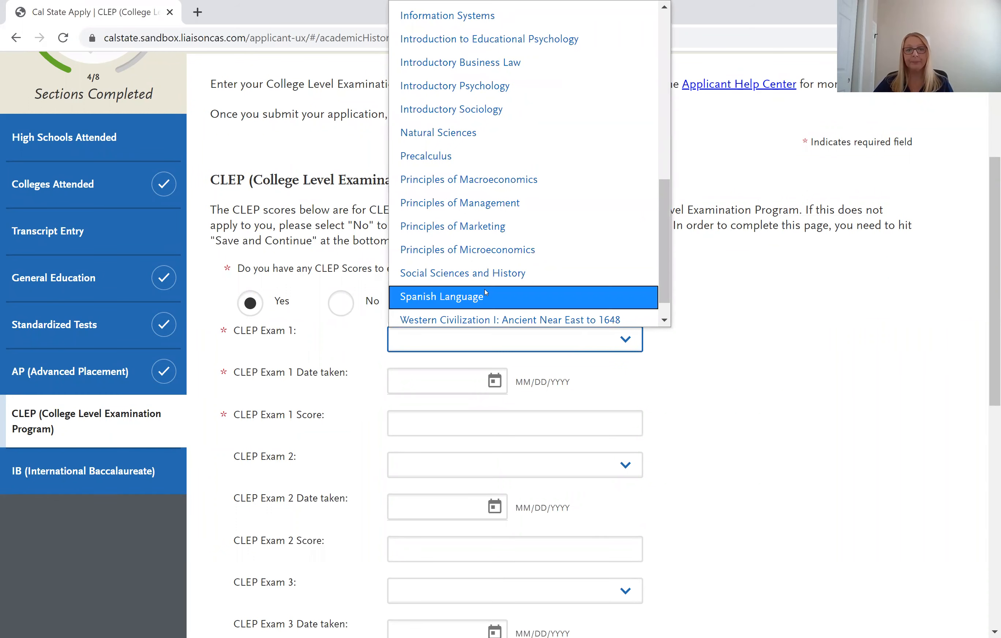
key("Return")
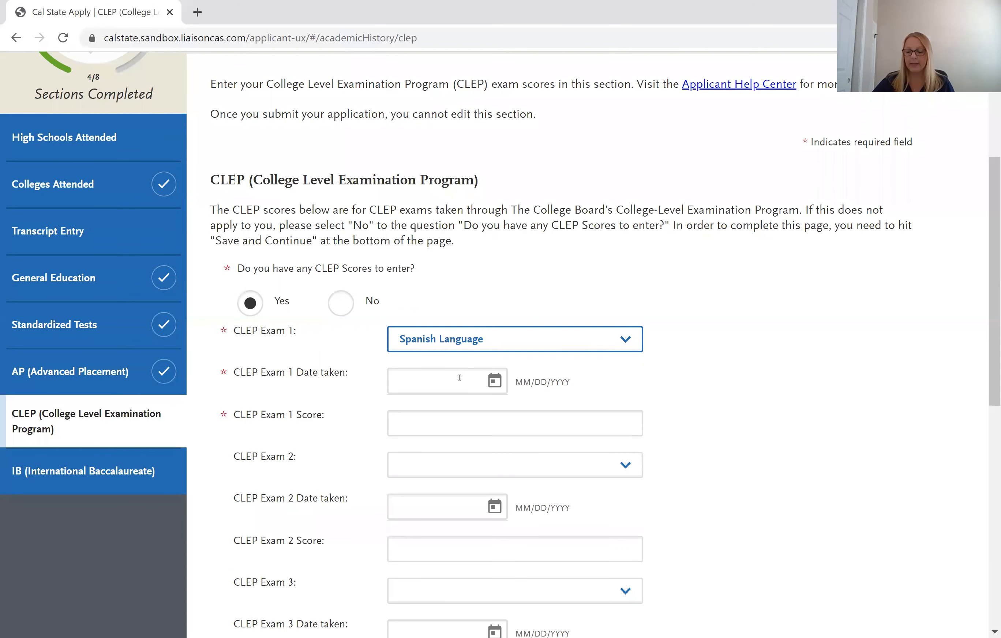
Enter Exam 1 date 07/01/2020 and score 79, then save the CLEP section.
left_click(459, 378)
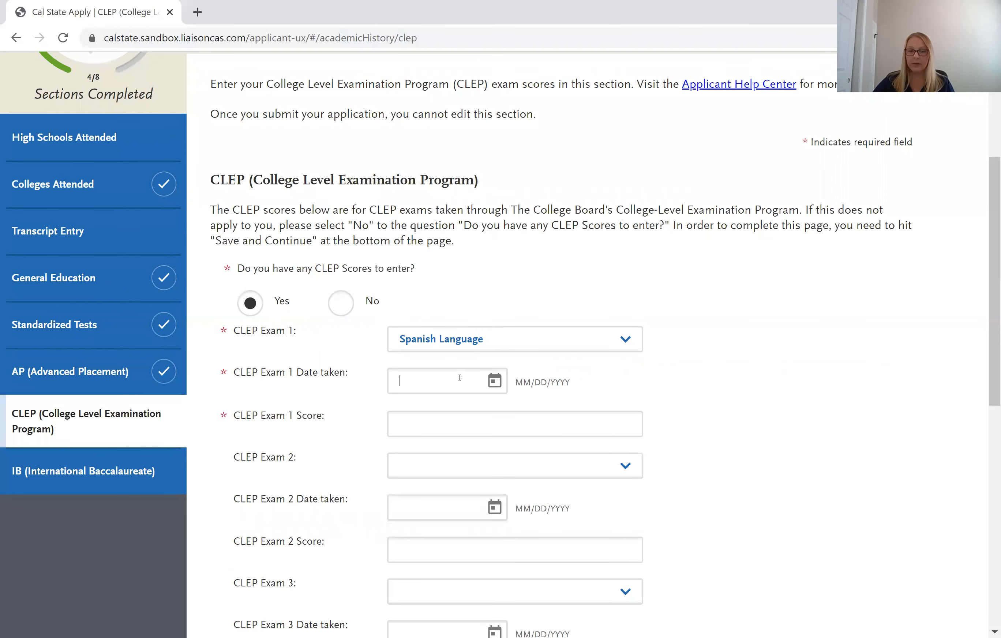
type("07/01/")
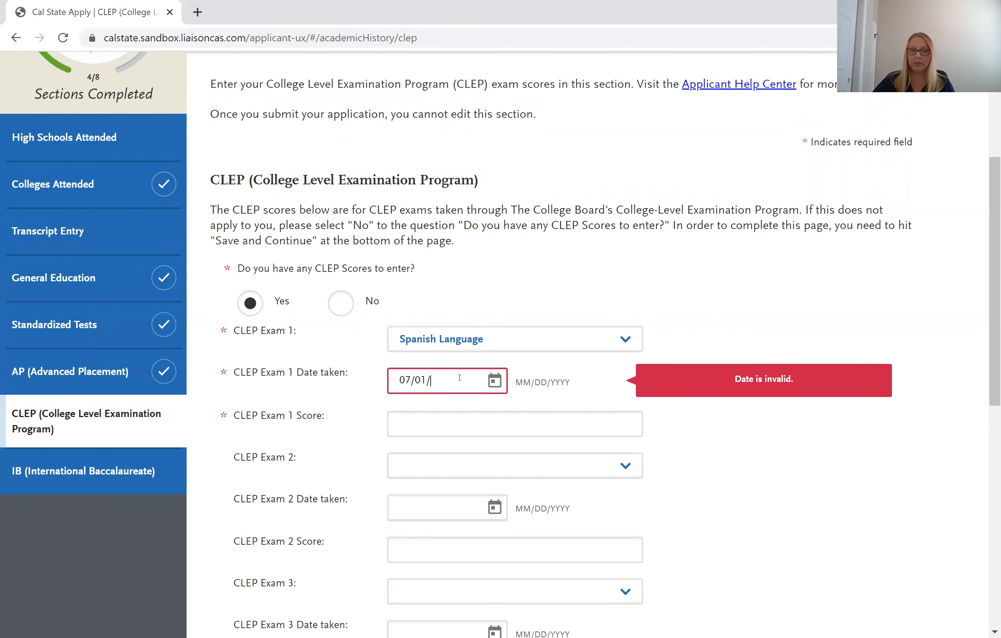
type("2020")
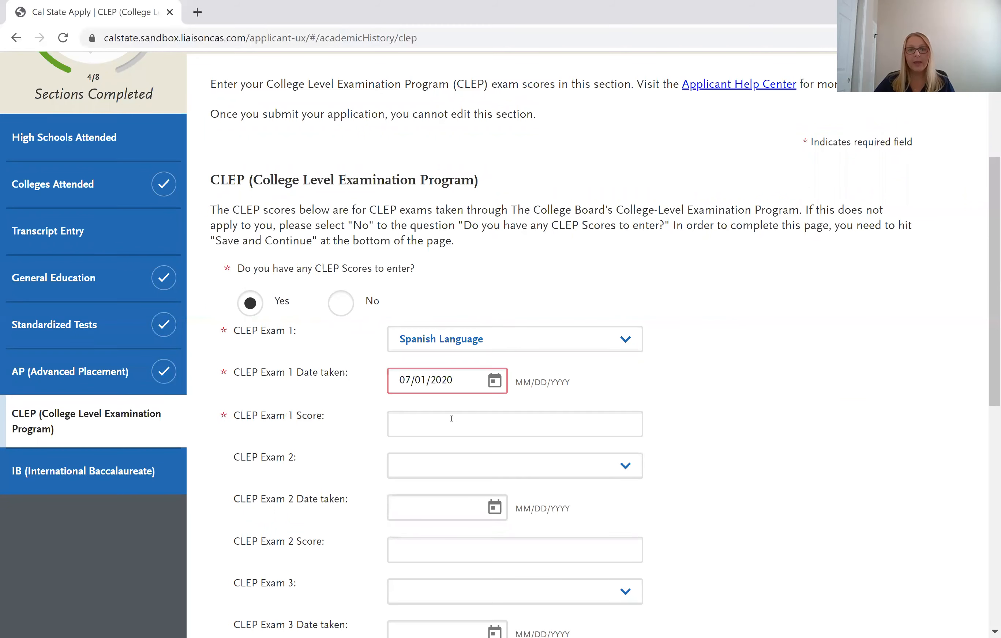
left_click(452, 416)
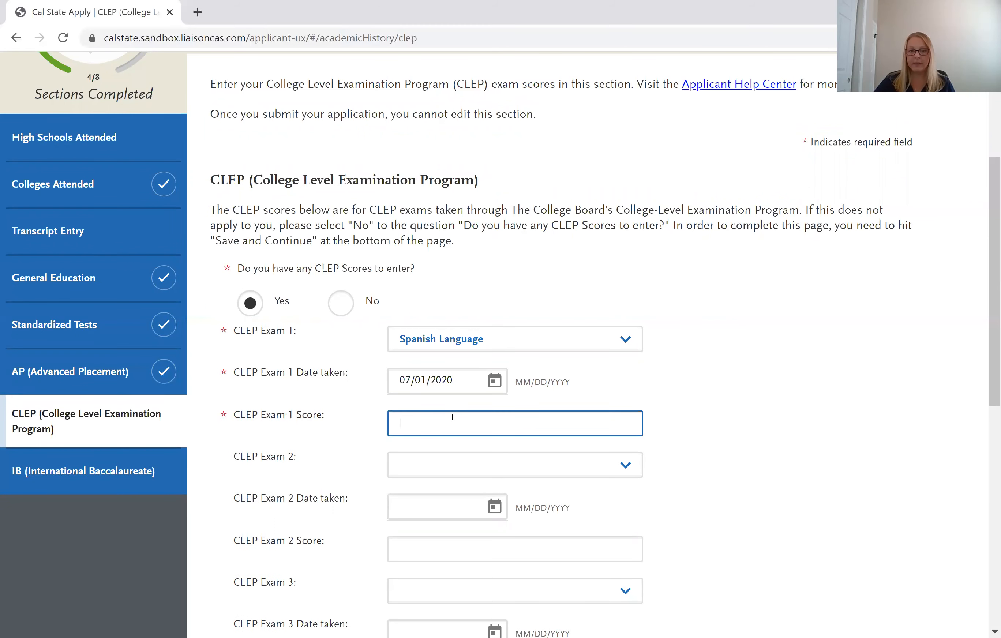
type("79")
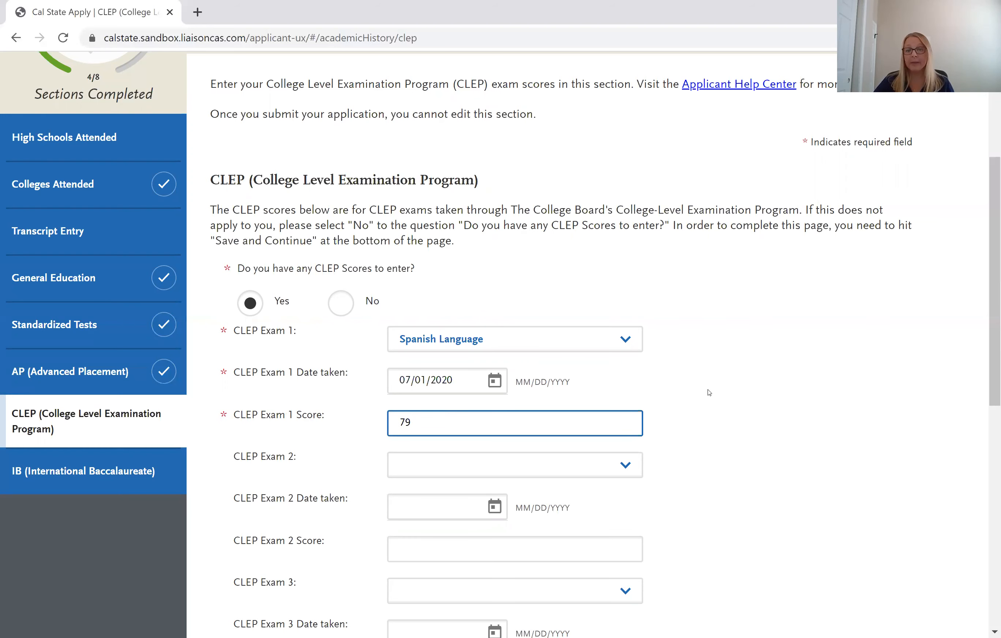
left_click(709, 393)
scroll(709, 392, "down", 1)
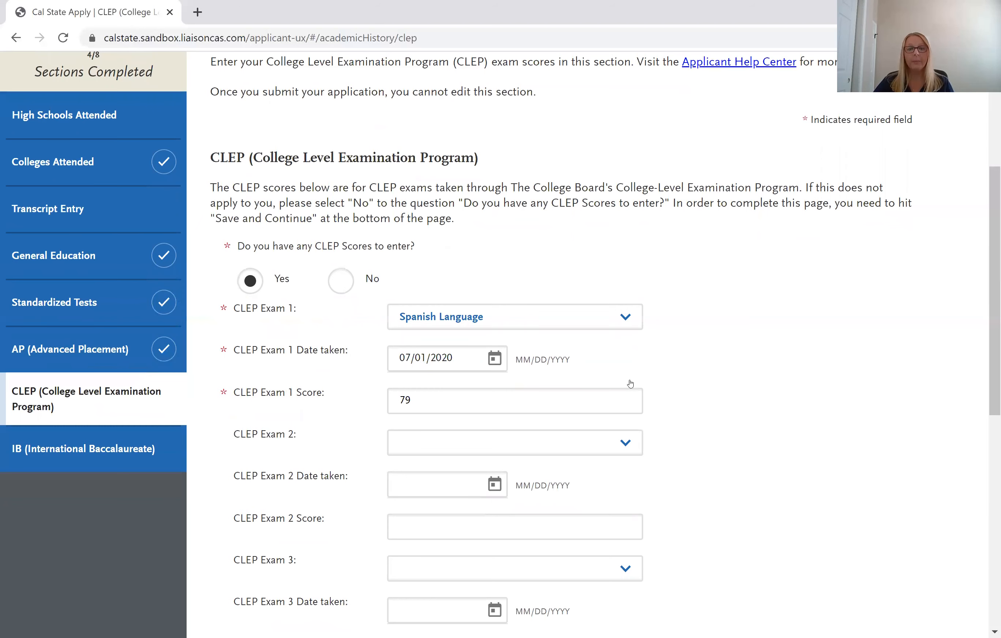
scroll(234, 475, "down", 2)
scroll(234, 475, "down", 8)
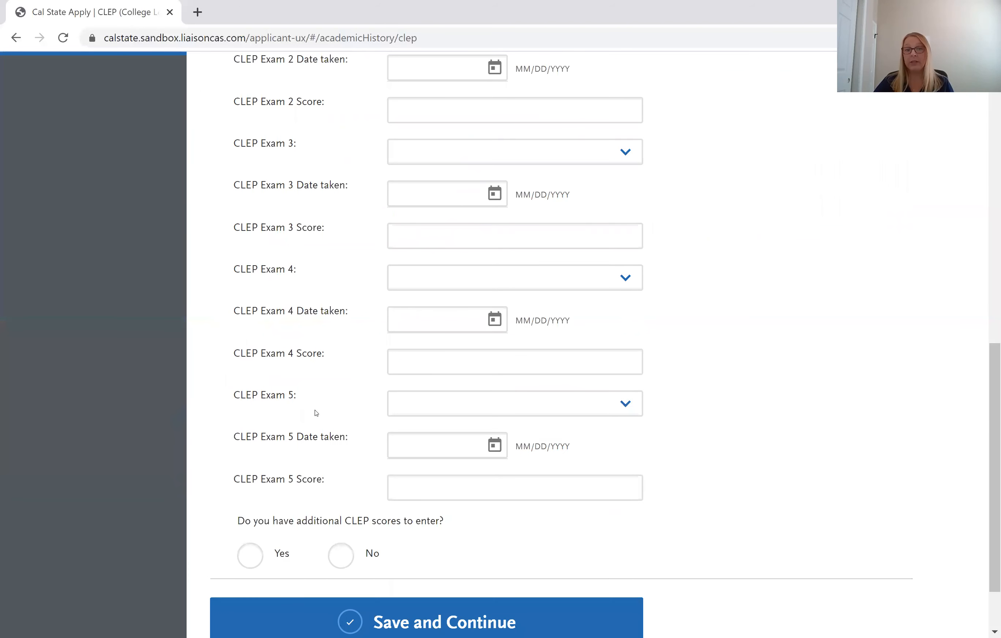
scroll(275, 459, "down", 2)
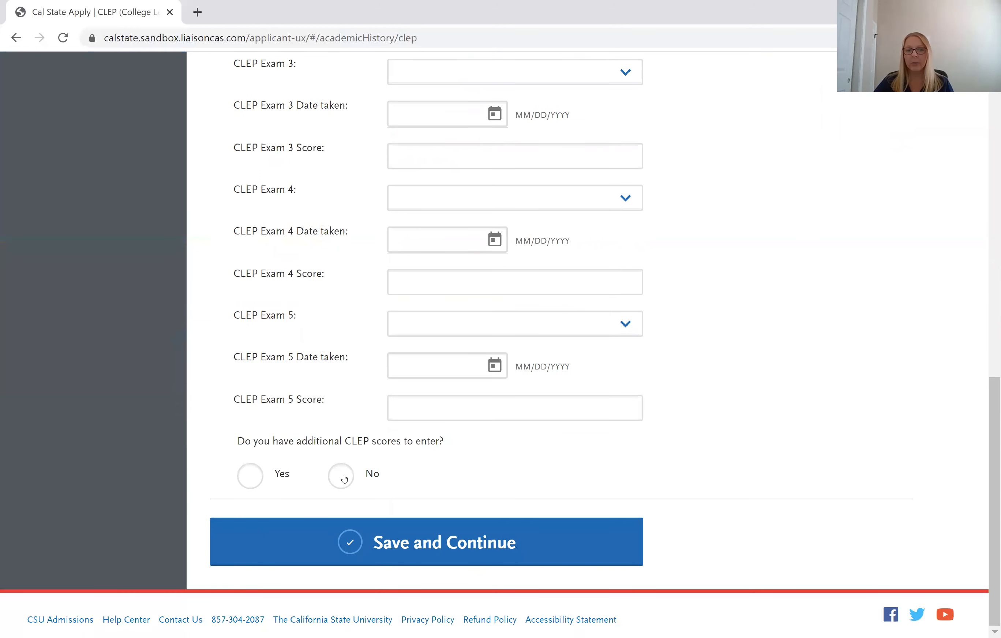
left_click(443, 542)
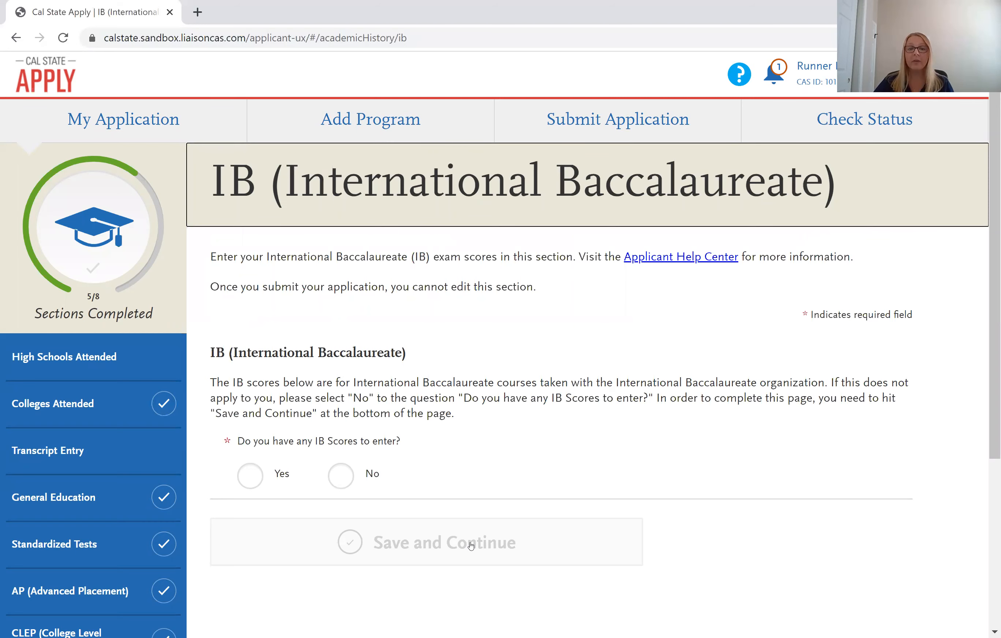
Answer No to IB scores, save, and continue to Associate Degree for Transfer.
left_click(341, 476)
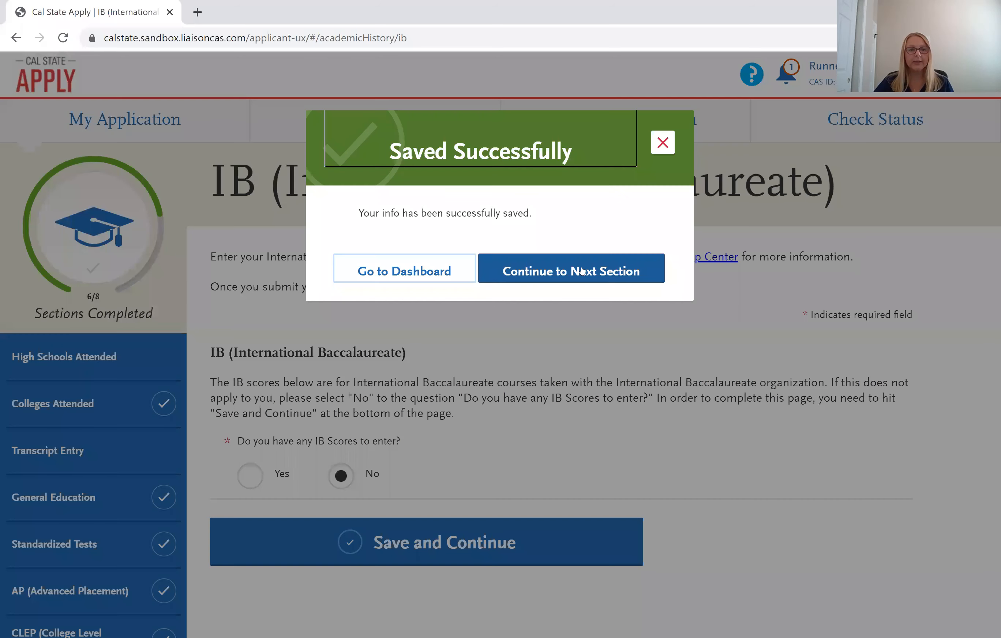
left_click(582, 271)
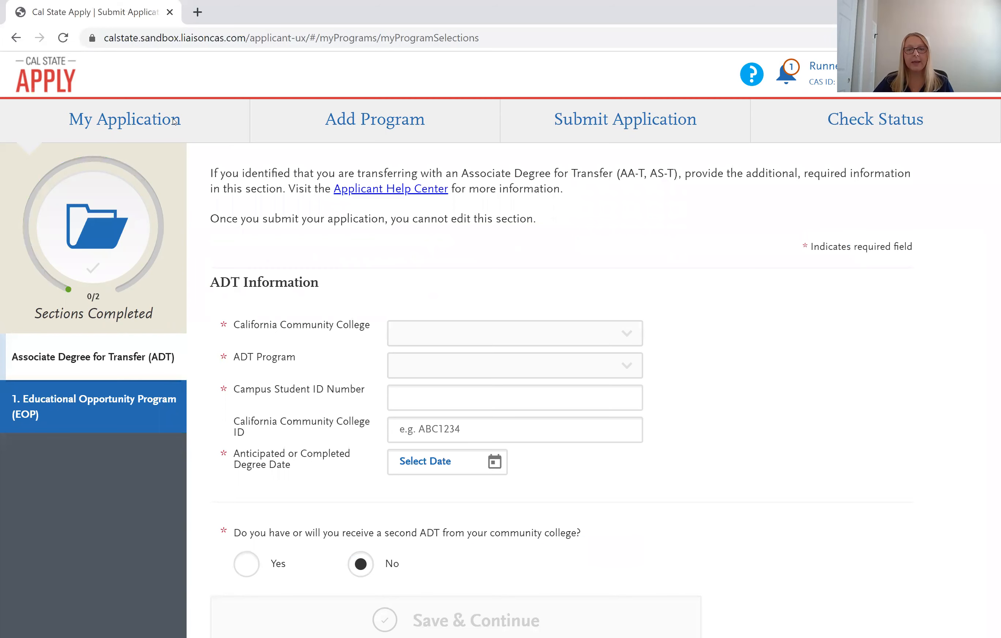
Review the pending Bakersfield program and its fee, then open Supporting Information from the dashboard.
left_click(622, 126)
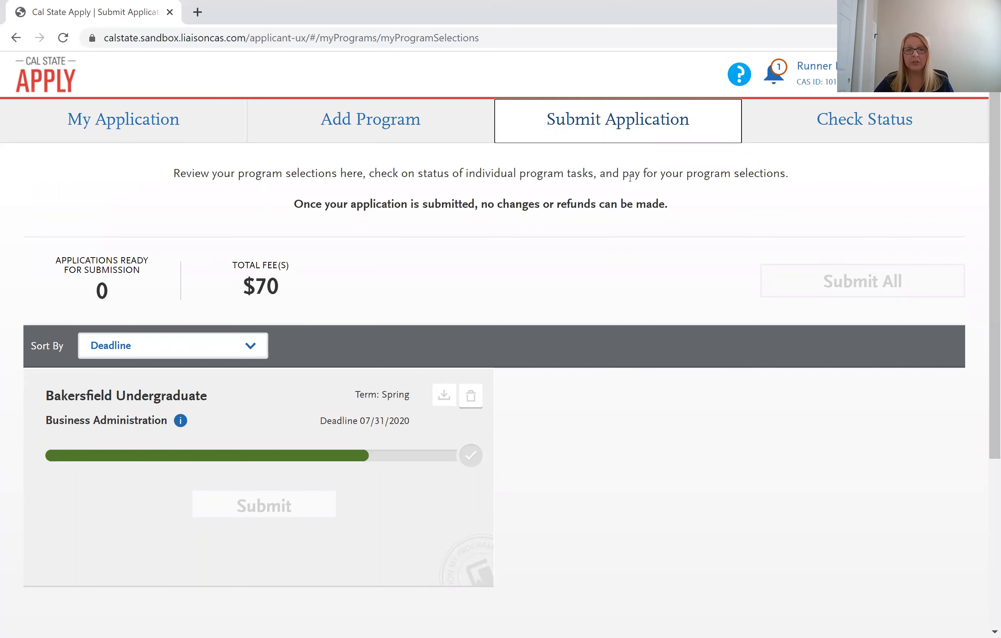
left_click(187, 125)
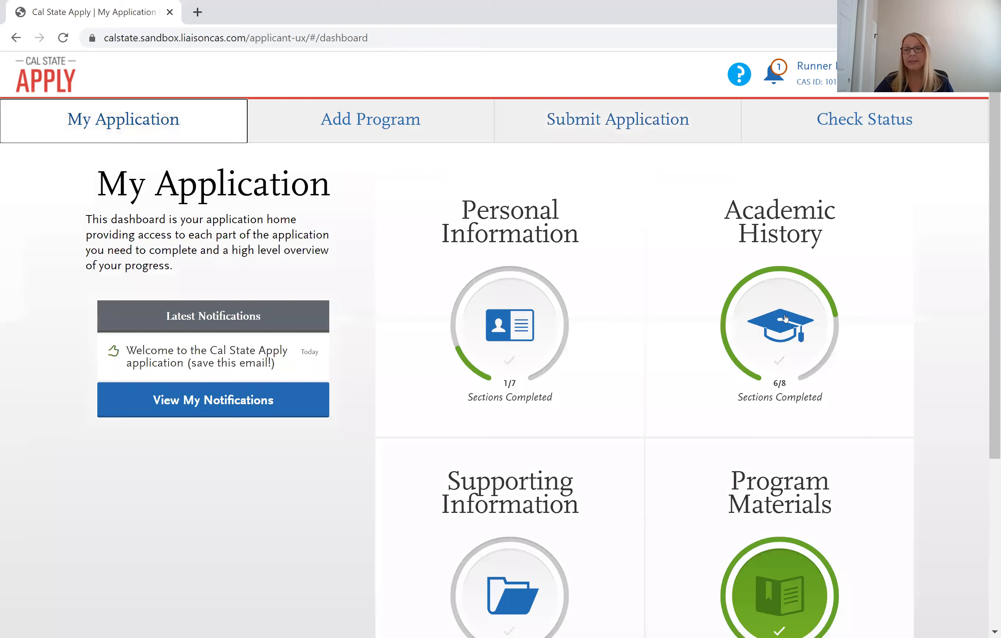
scroll(696, 315, "down", 2)
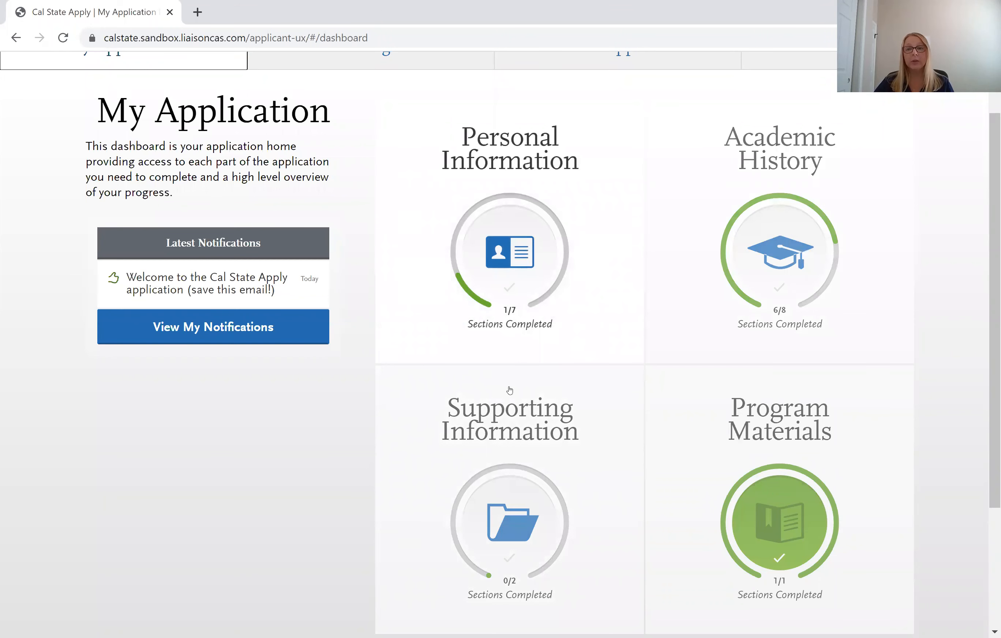
scroll(509, 390, "down", 2)
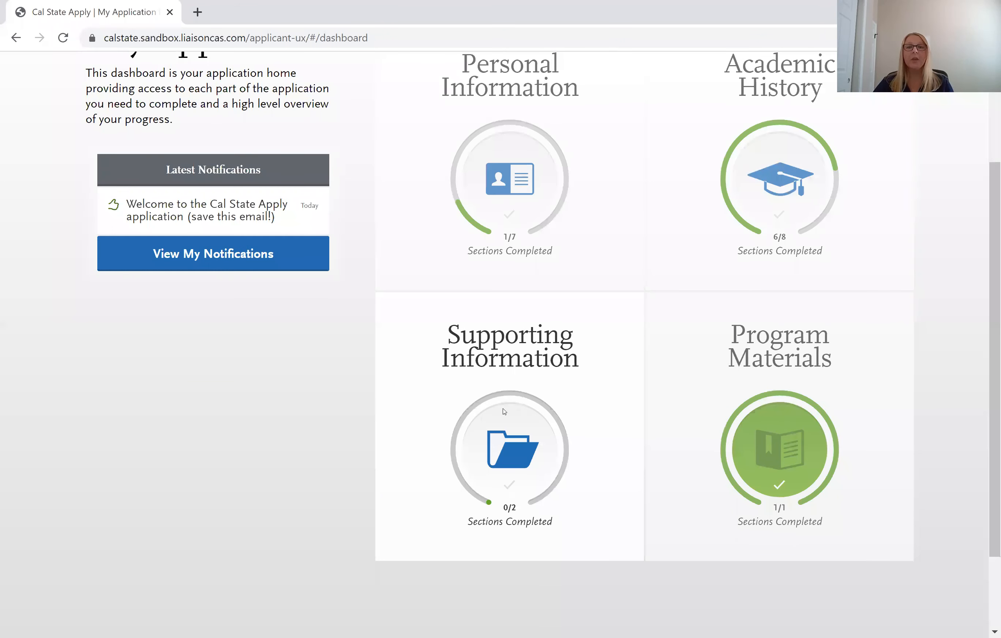
left_click(462, 357)
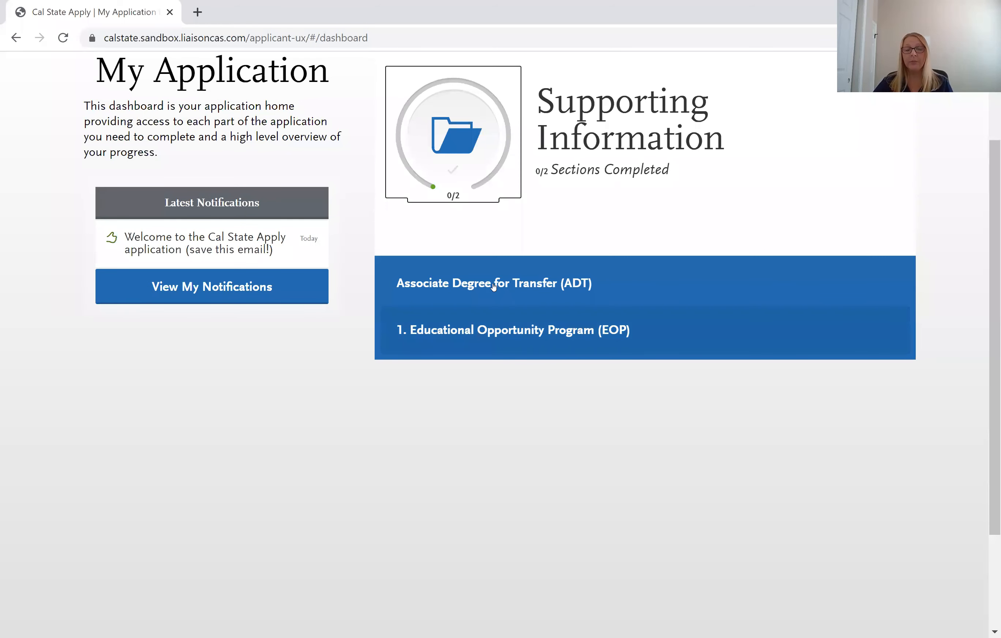
Scroll through the Educational Opportunity Program questions, then move on to the Associate Degree for Transfer section.
left_click(507, 332)
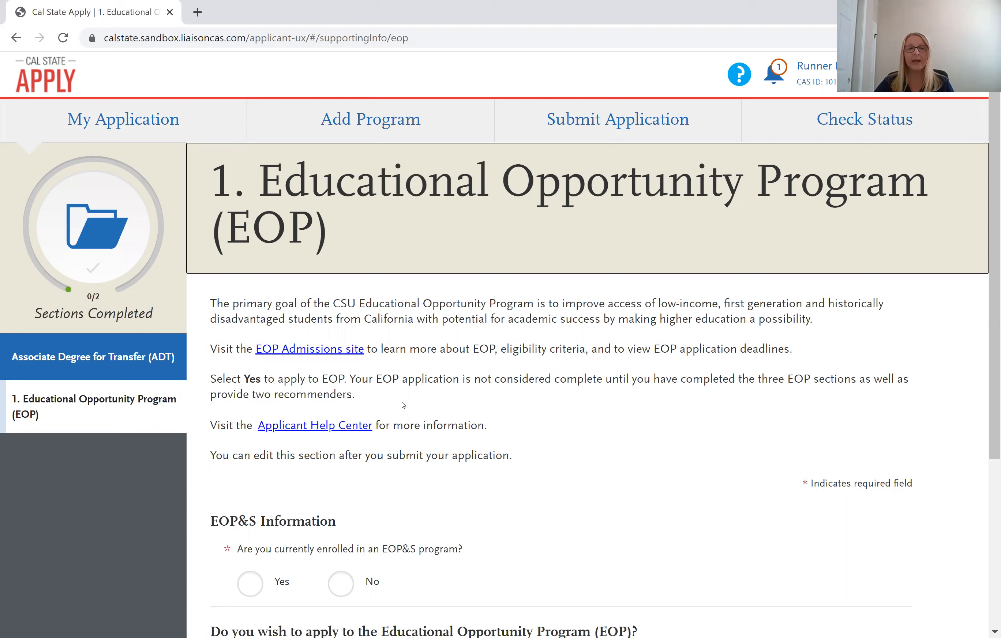
scroll(311, 357, "down", 2)
scroll(219, 311, "down", 4)
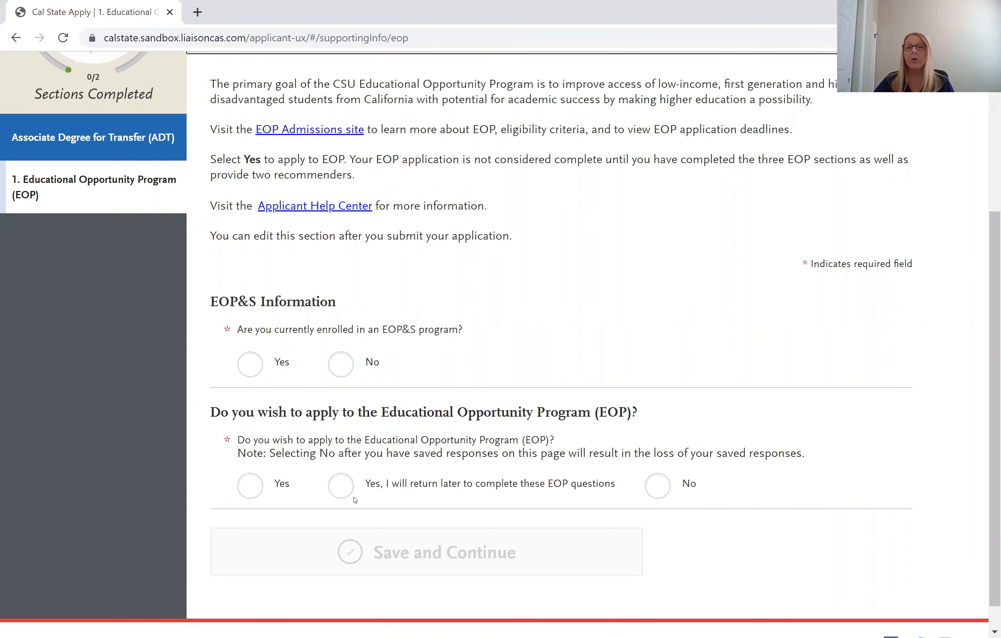
scroll(500, 462, "down", 1)
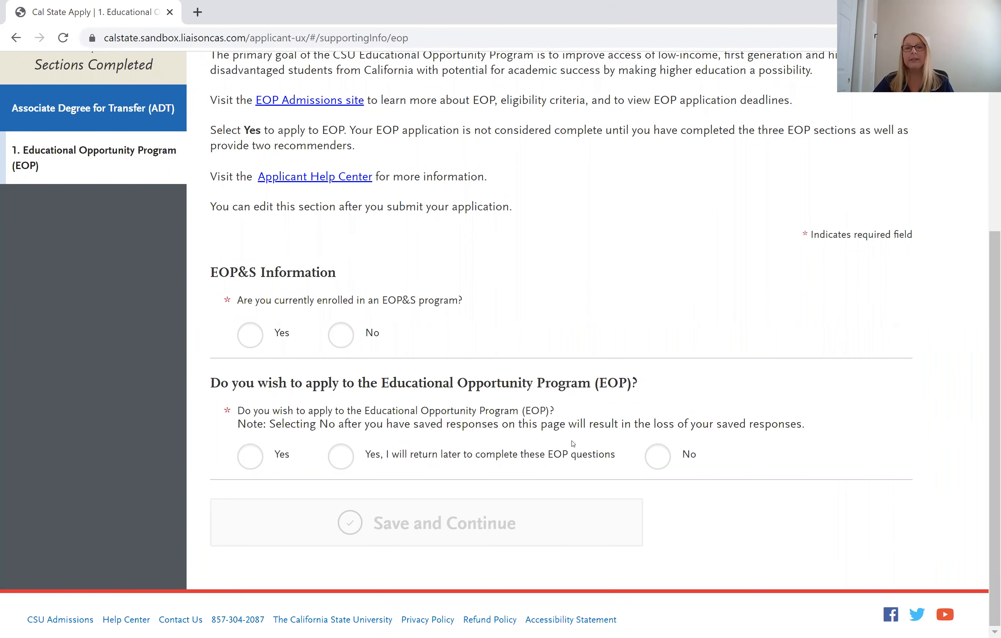
scroll(449, 441, "up", 2)
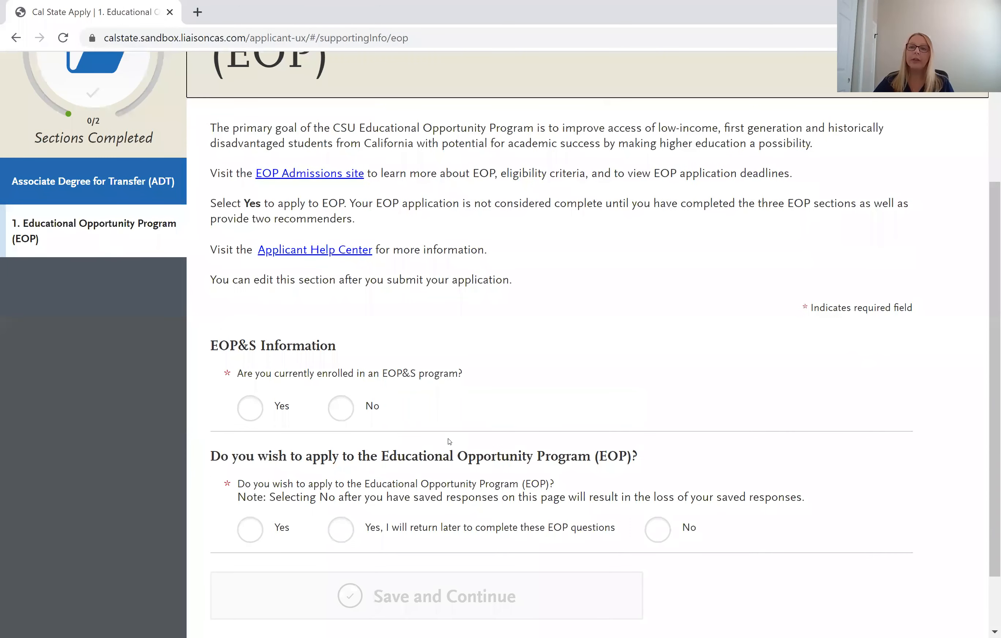
scroll(450, 441, "down", 2)
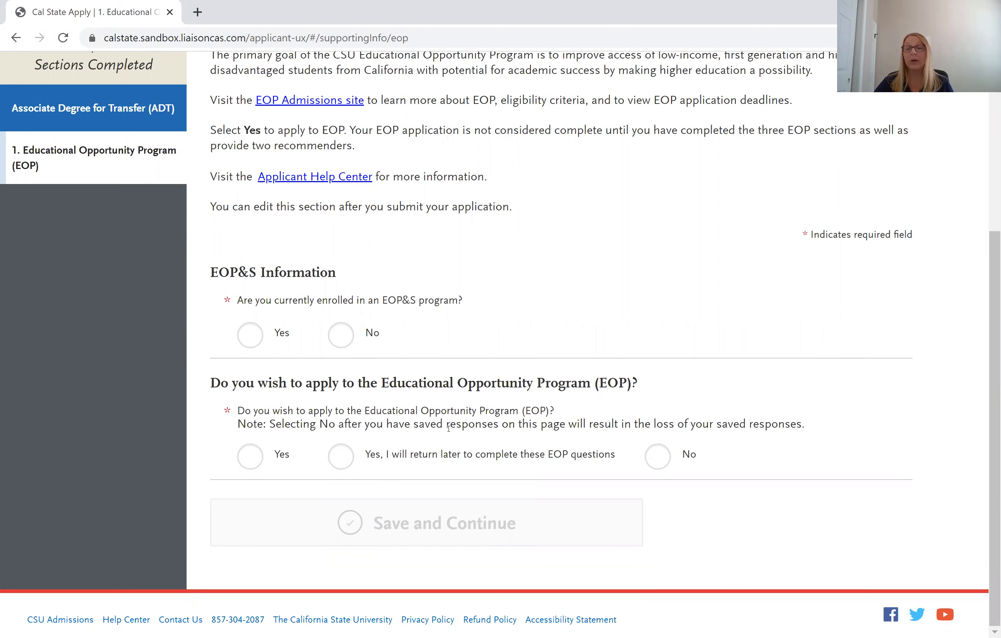
scroll(448, 427, "up", 1)
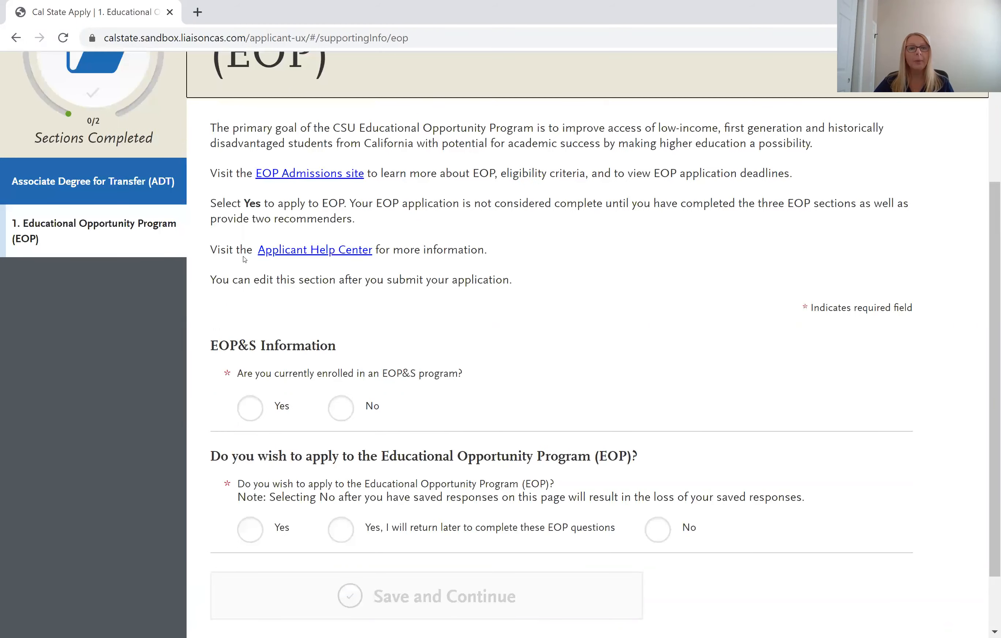
left_click(124, 187)
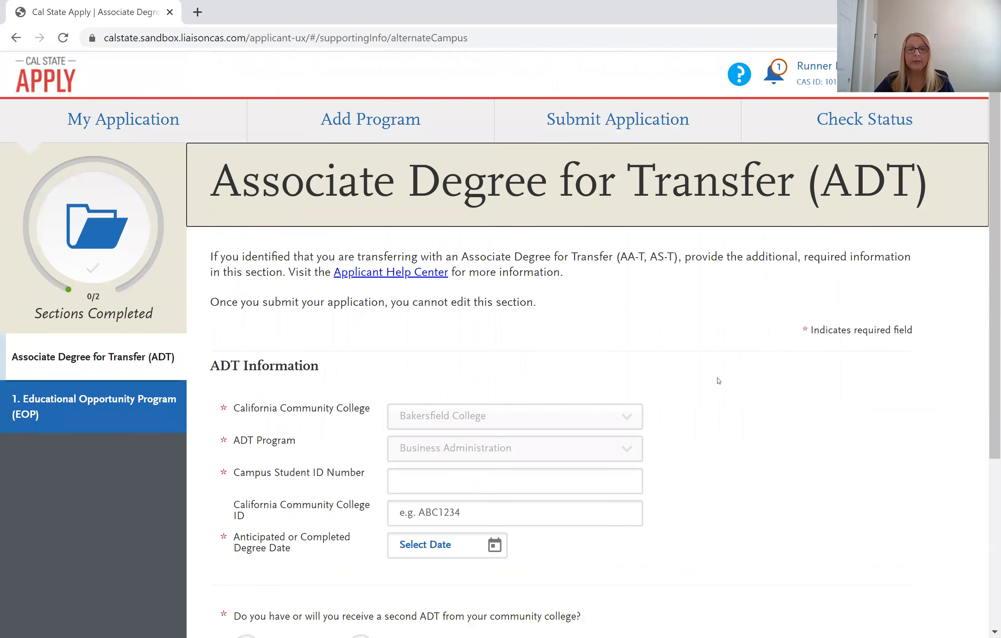
Enter the campus student ID on the ADT form and open the anticipated degree date's month picker.
scroll(713, 385, "down", 2)
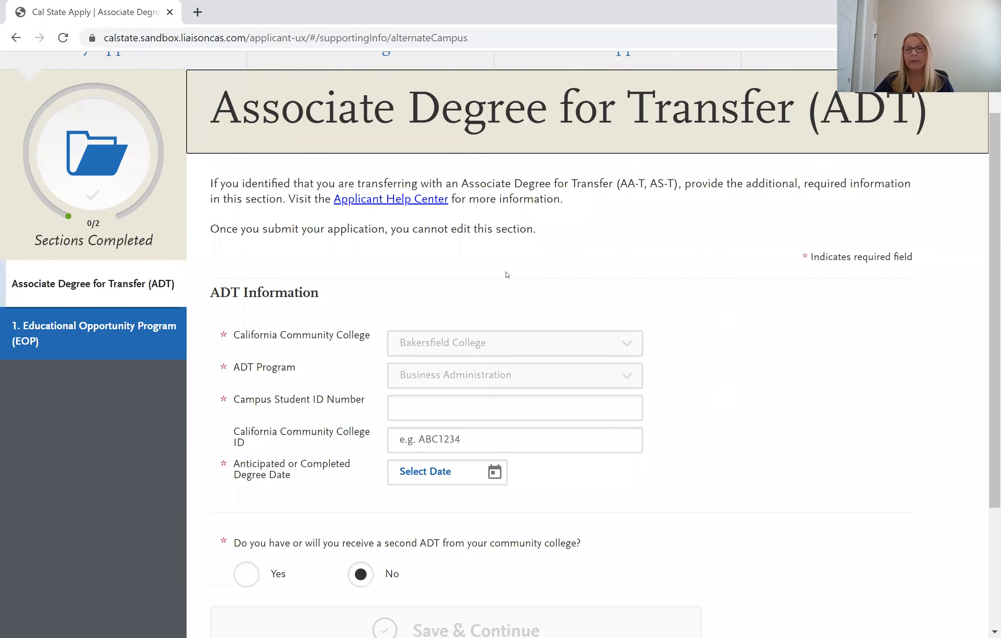
scroll(324, 271, "down", 2)
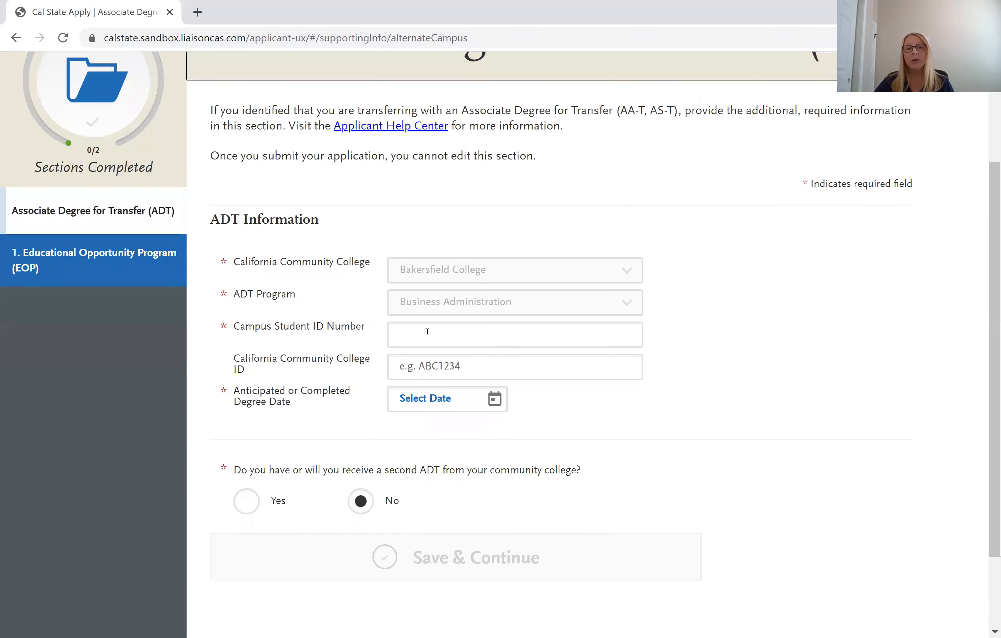
left_click(281, 328)
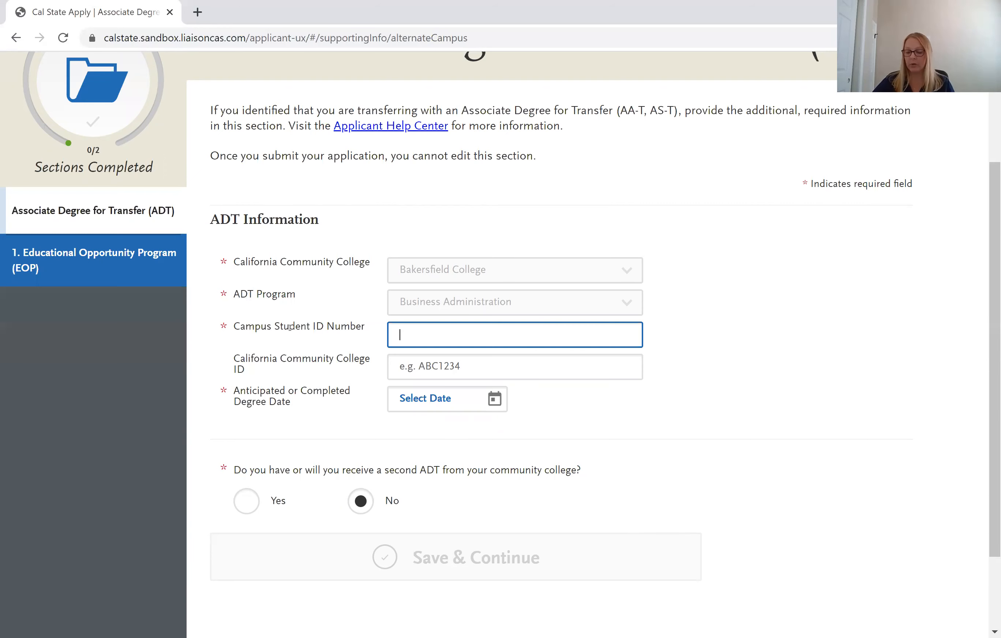
type("00")
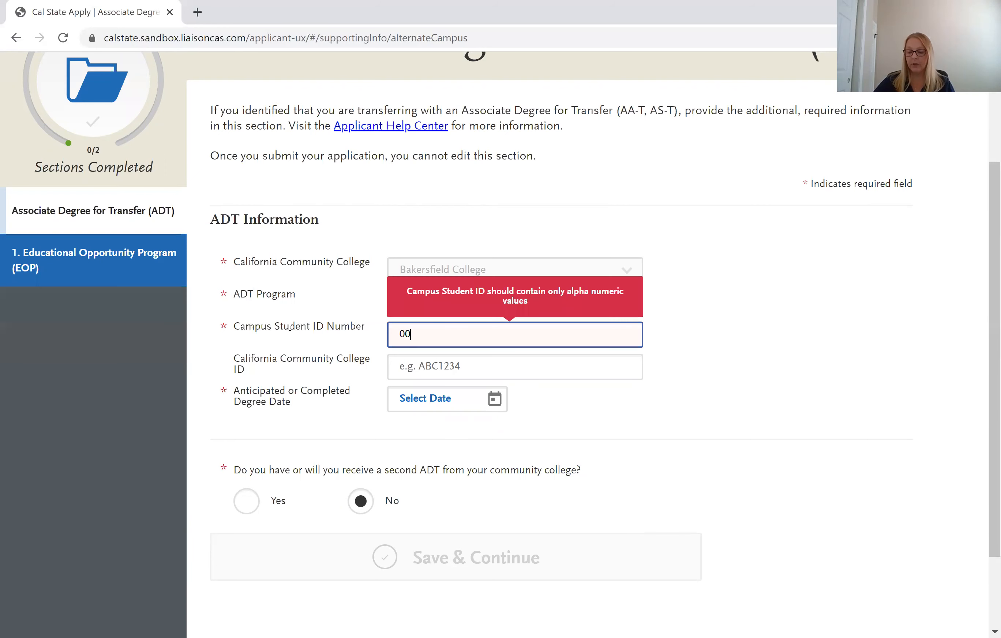
type("52010")
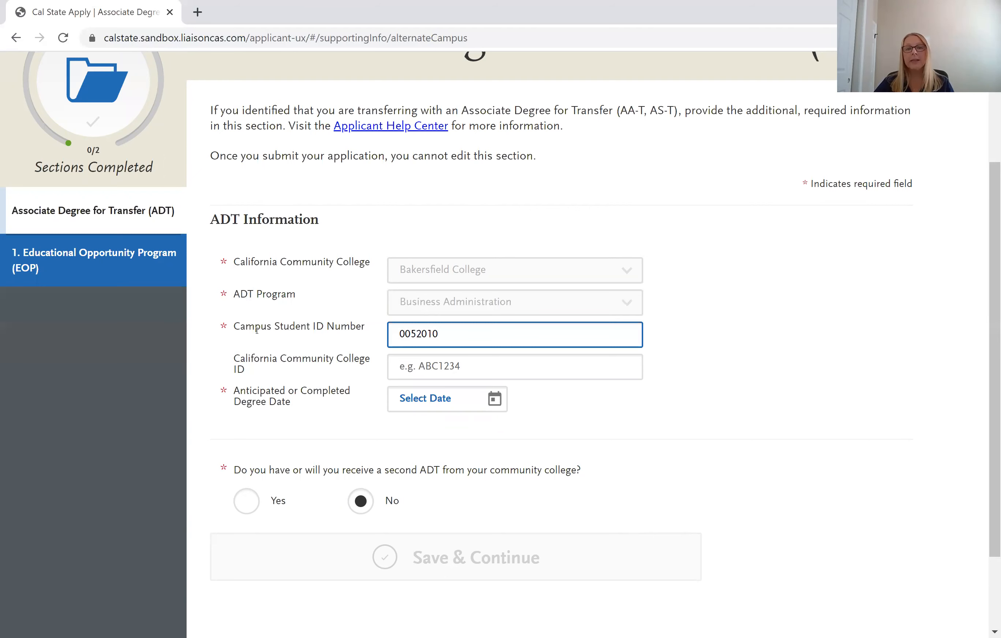
scroll(402, 333, "down", 2)
left_click(401, 333)
left_click(494, 326)
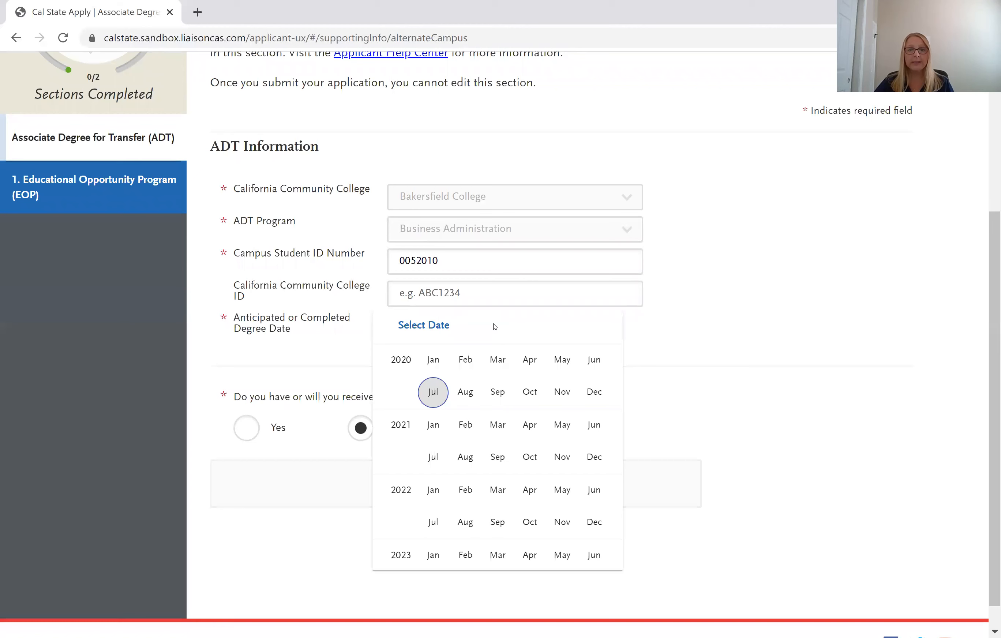
Pick December 2020 as the degree date, save the ADT section, and return to the dashboard.
left_click(593, 392)
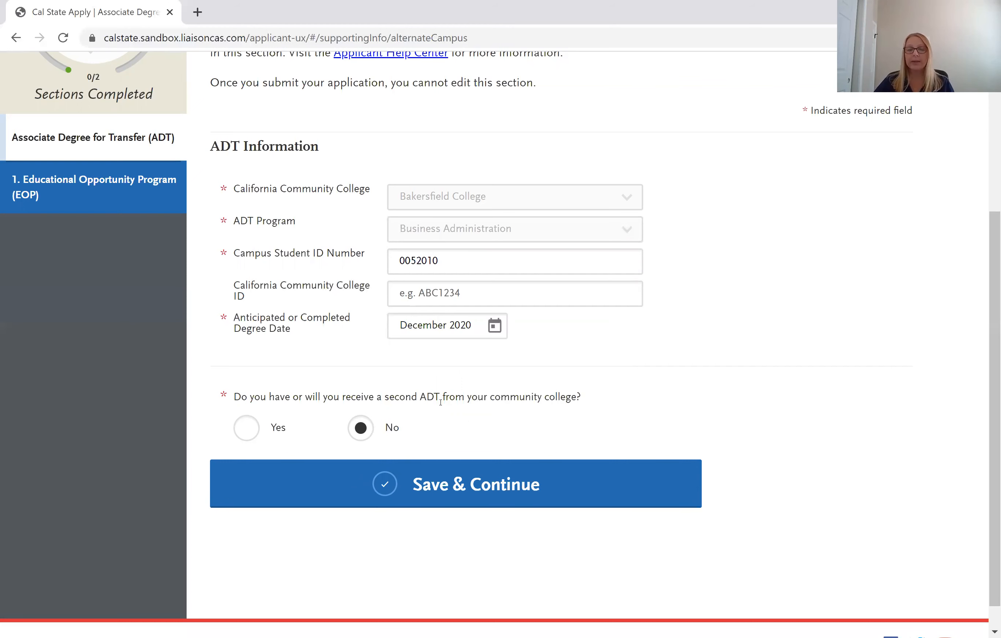
left_click(477, 493)
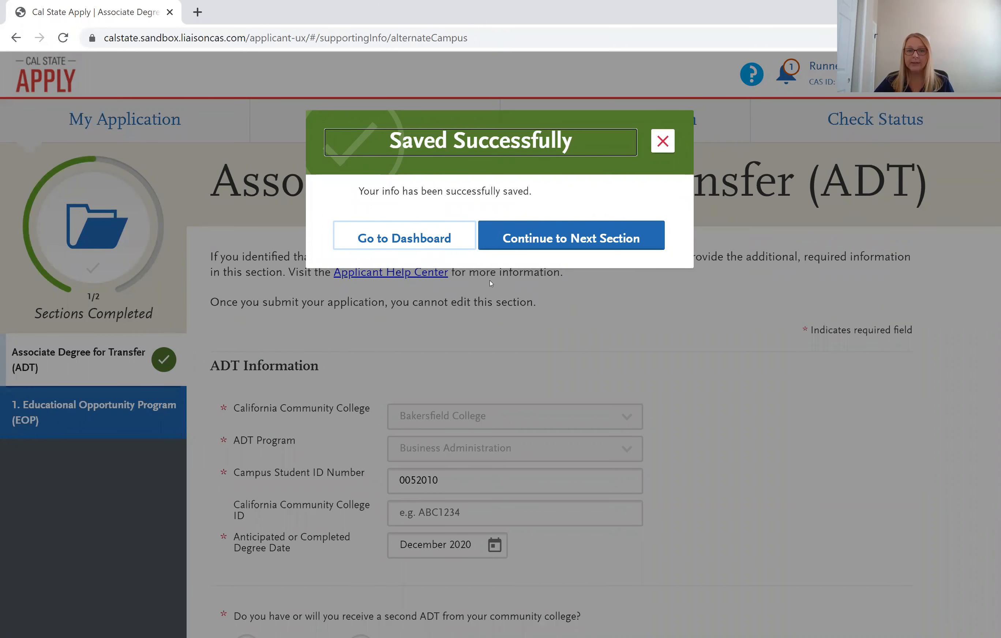
left_click(406, 240)
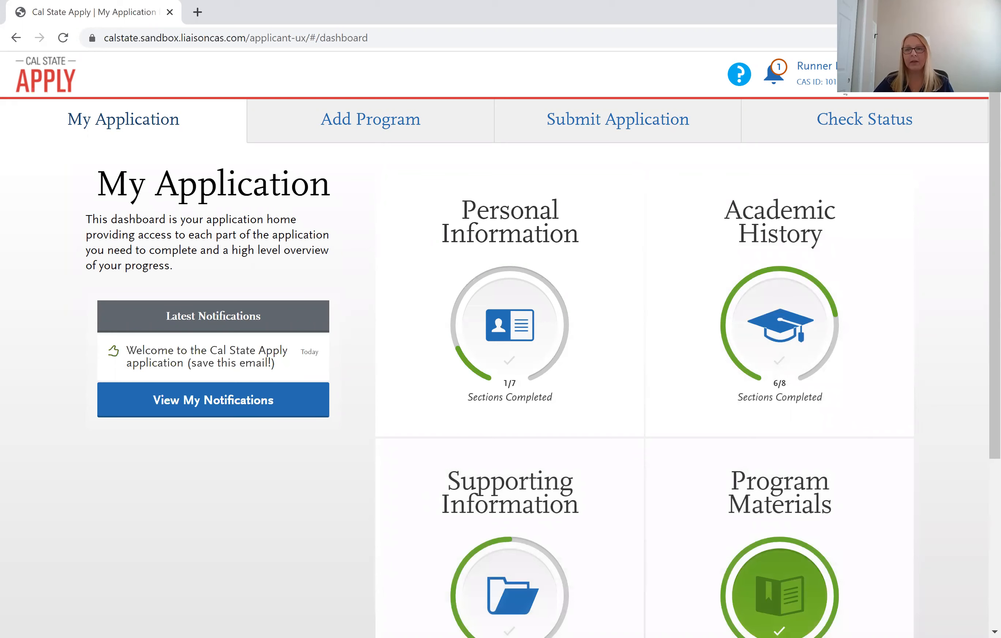
Open the account-name dropdown menu at the top right of the dashboard.
left_click(820, 67)
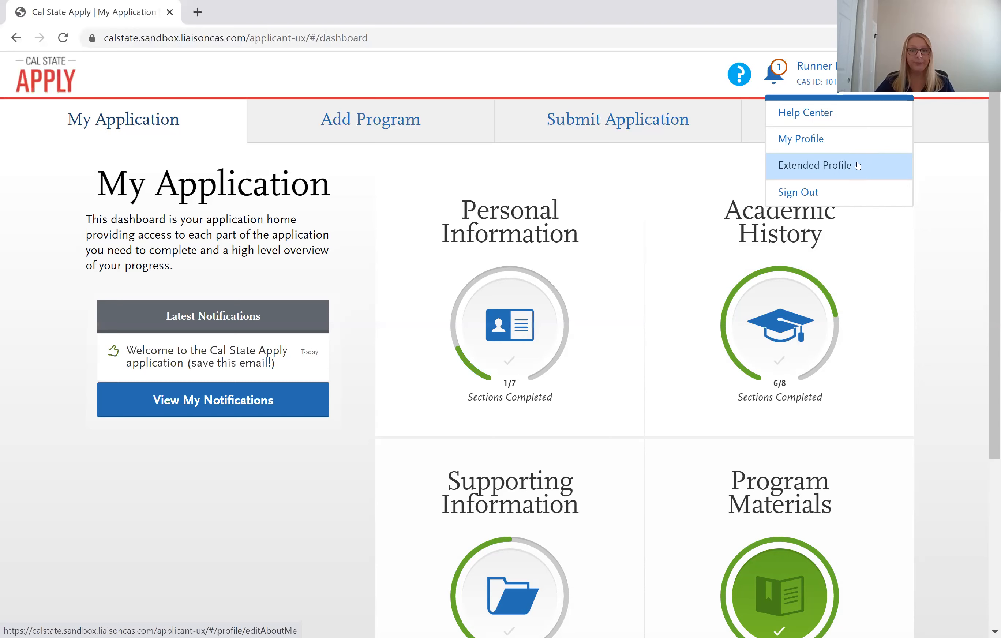
In Extended Profile, select 'Transferring from a community college or four-year institution' and go back to My Application.
left_click(858, 166)
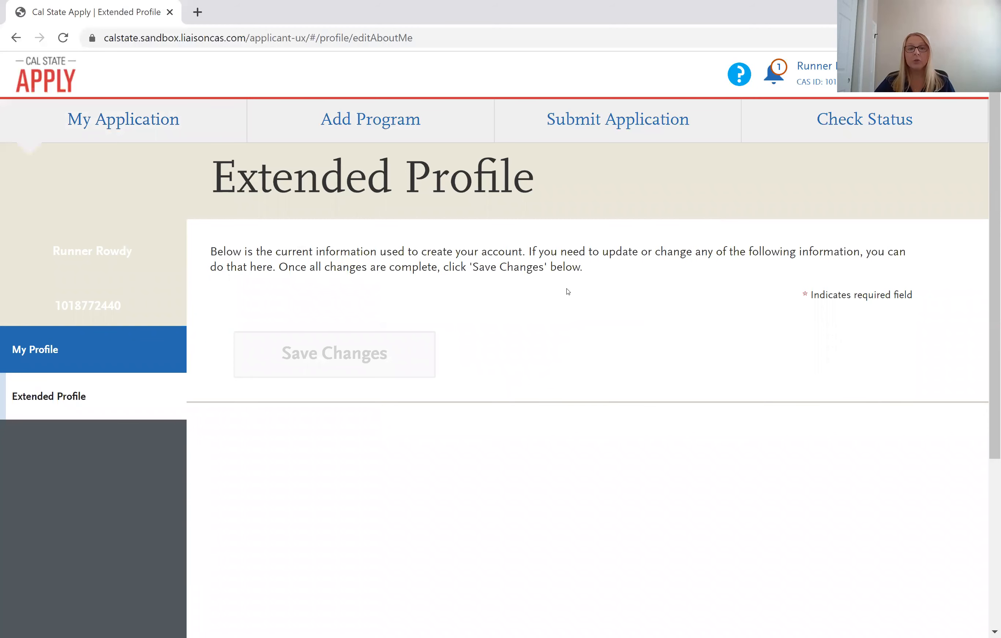
scroll(283, 268, "down", 3)
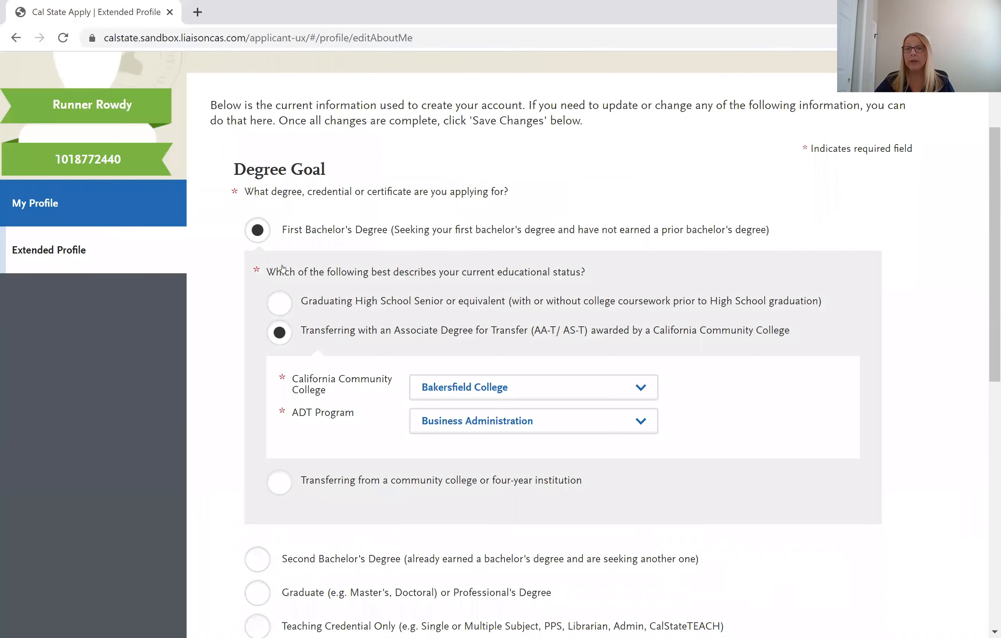
scroll(283, 268, "down", 5)
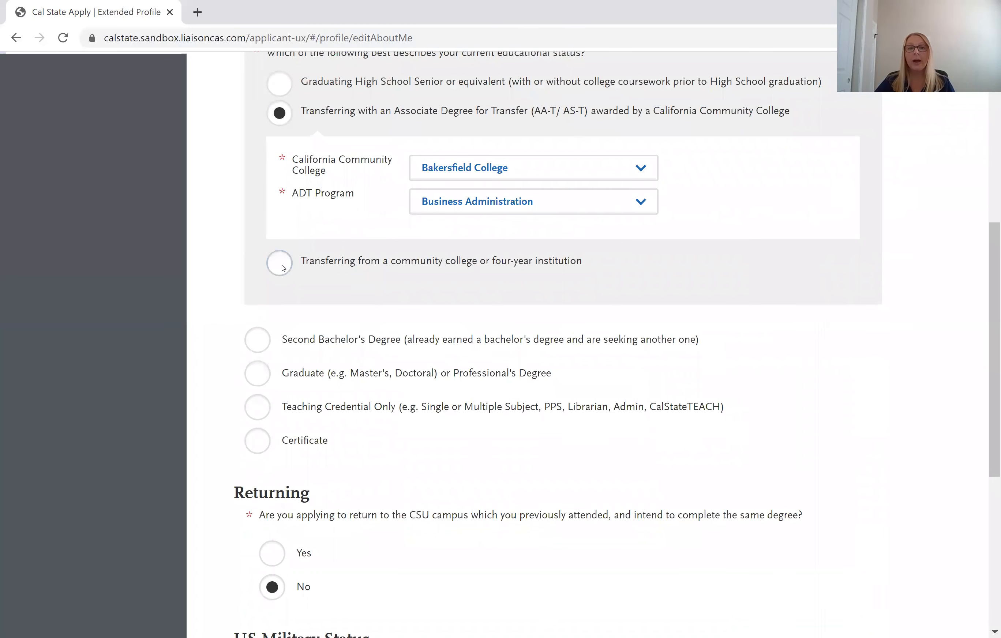
left_click(282, 266)
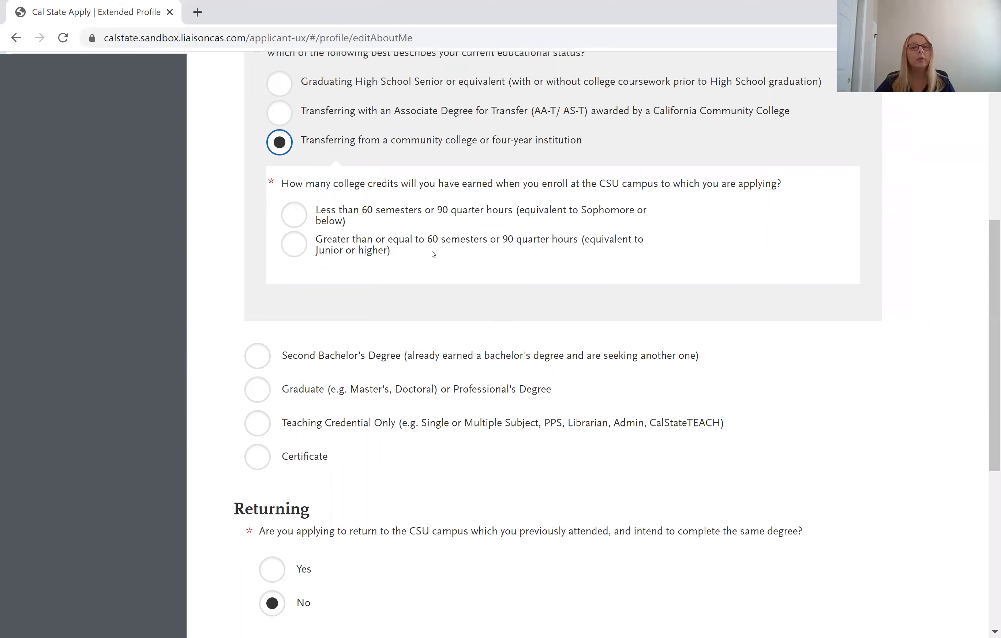
scroll(433, 254, "down", 2)
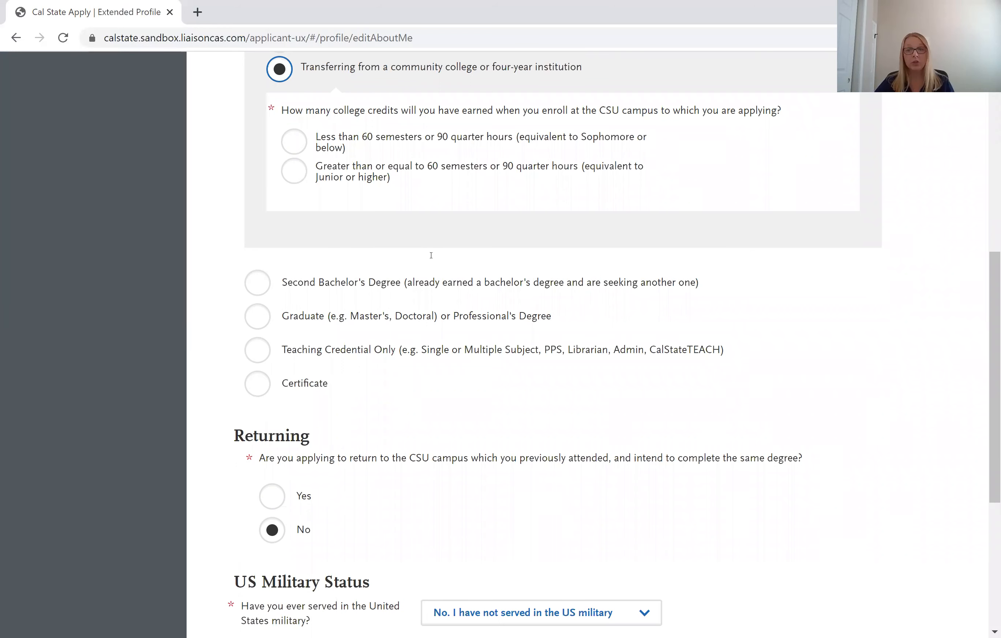
scroll(431, 255, "up", 1)
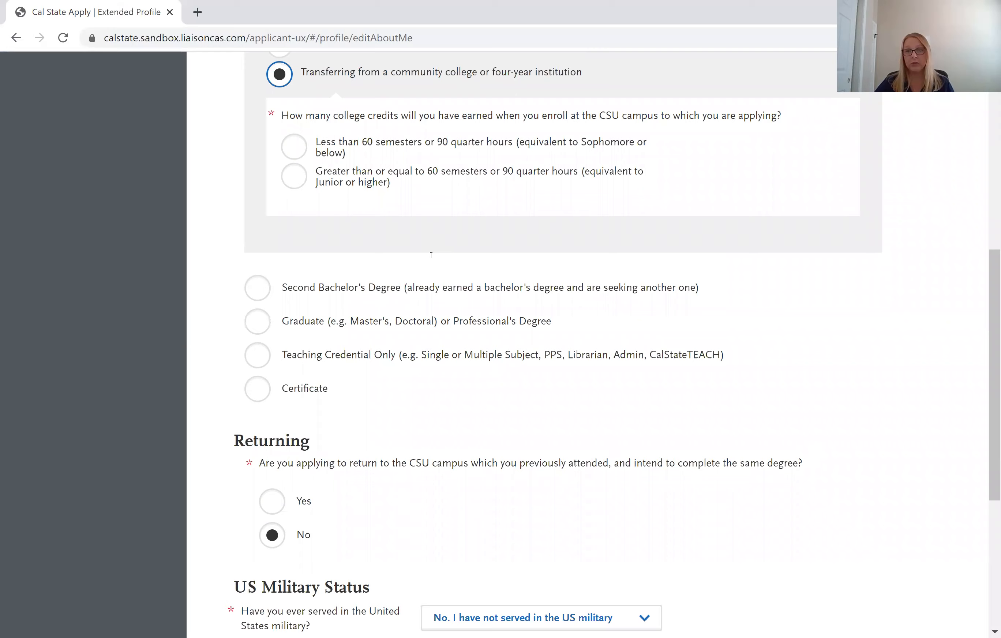
scroll(310, 193, "up", 10)
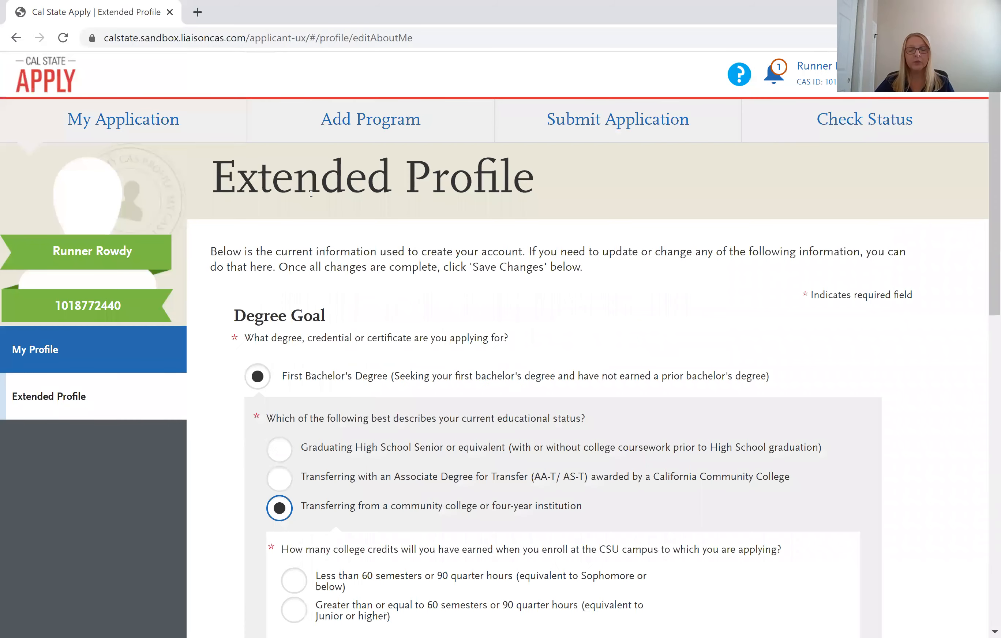
left_click(163, 127)
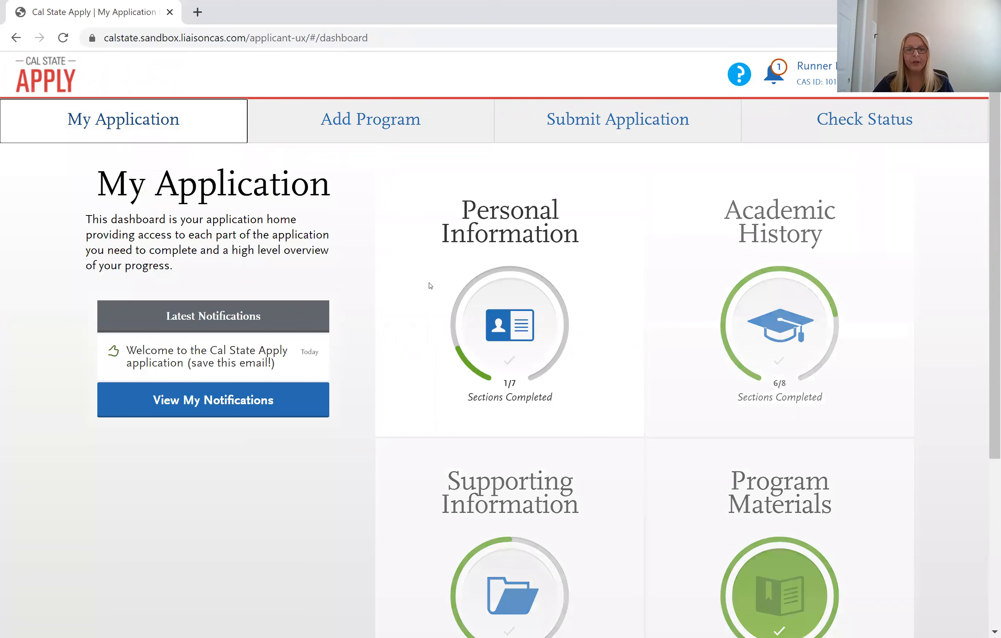
Expand the Personal Information card and open its Other Information section.
left_click(434, 309)
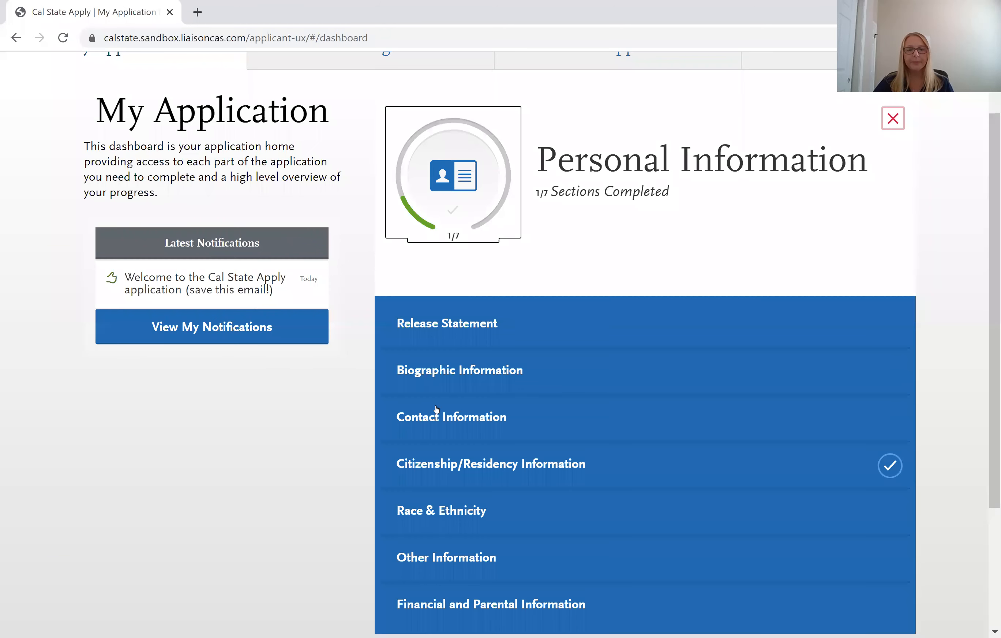
scroll(466, 416, "down", 3)
left_click(466, 415)
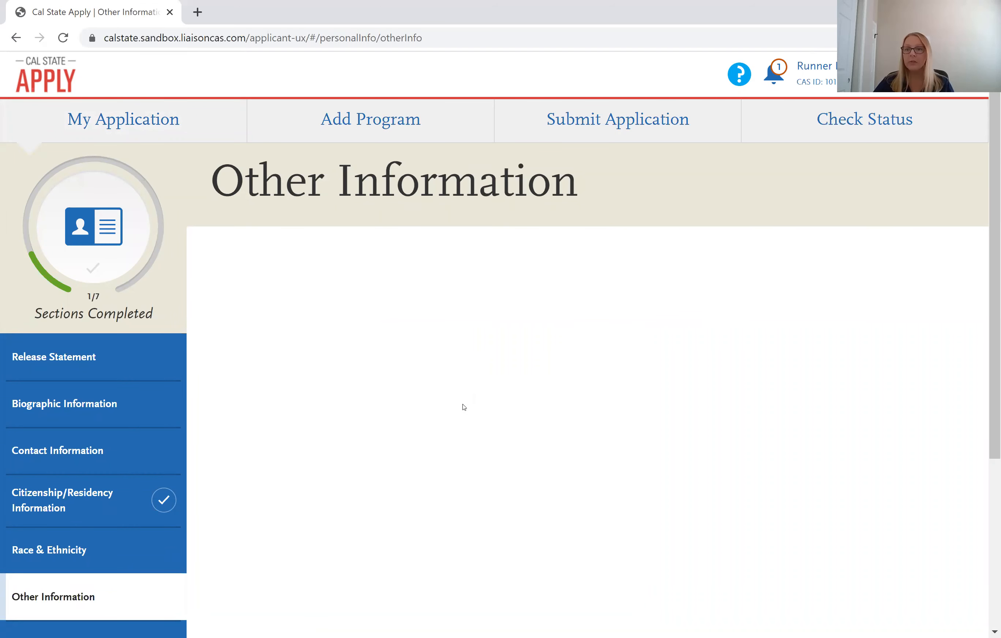
scroll(464, 409, "down", 2)
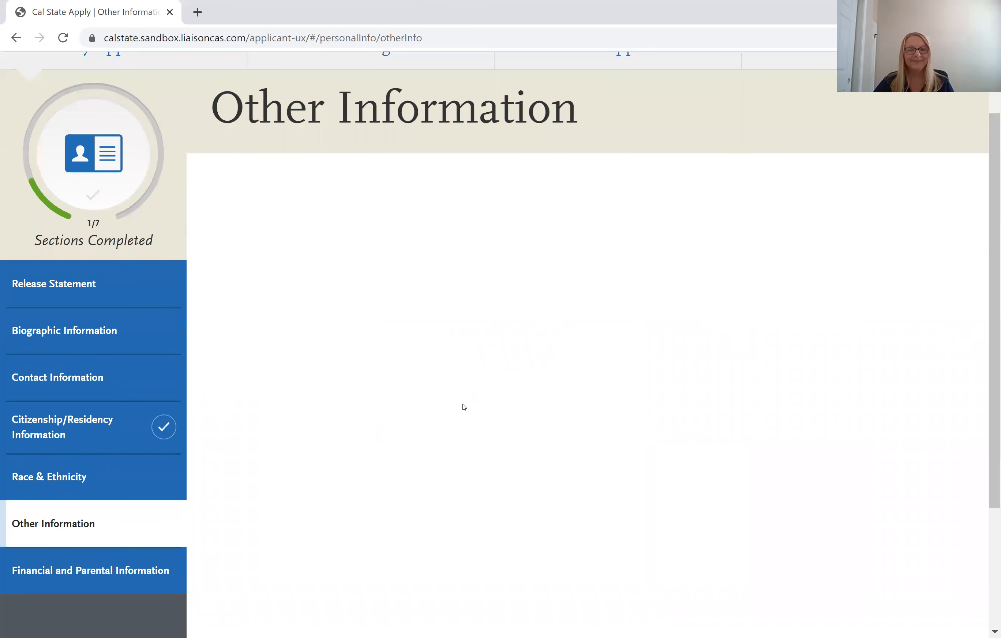
scroll(464, 407, "down", 2)
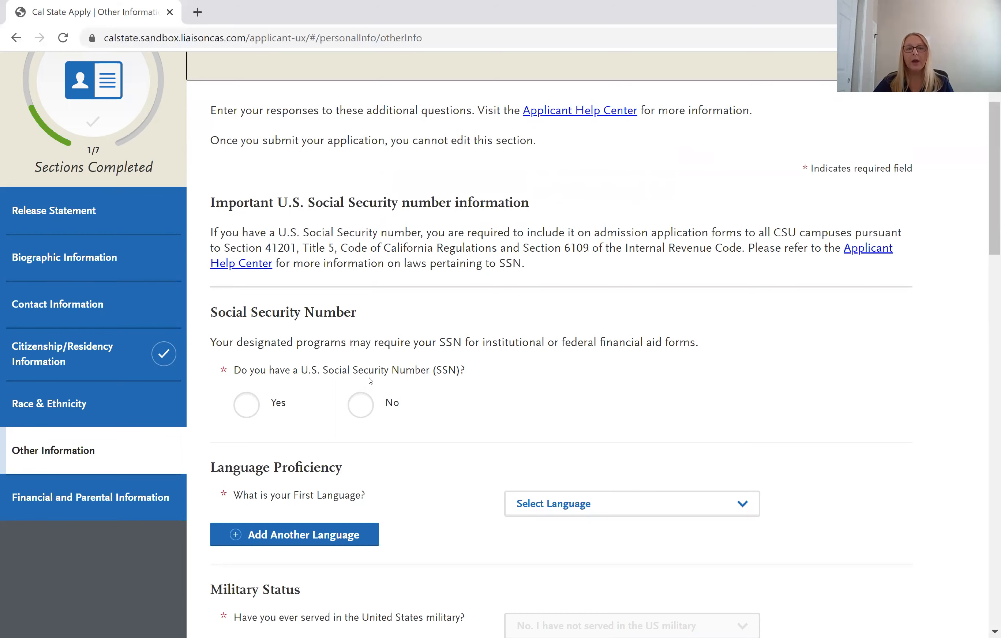
scroll(365, 381, "down", 2)
scroll(292, 363, "down", 2)
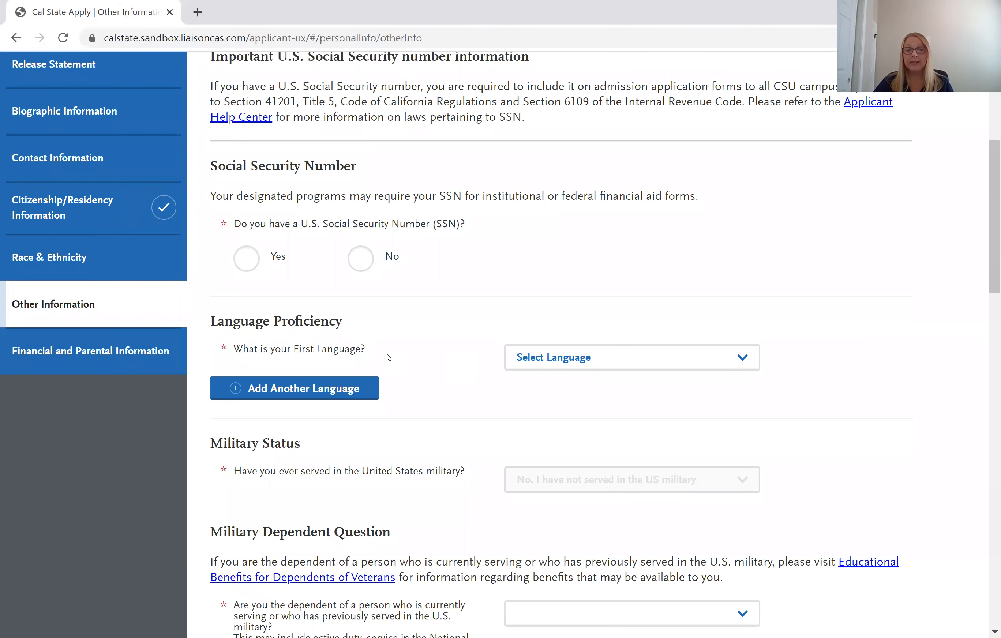
scroll(387, 358, "down", 4)
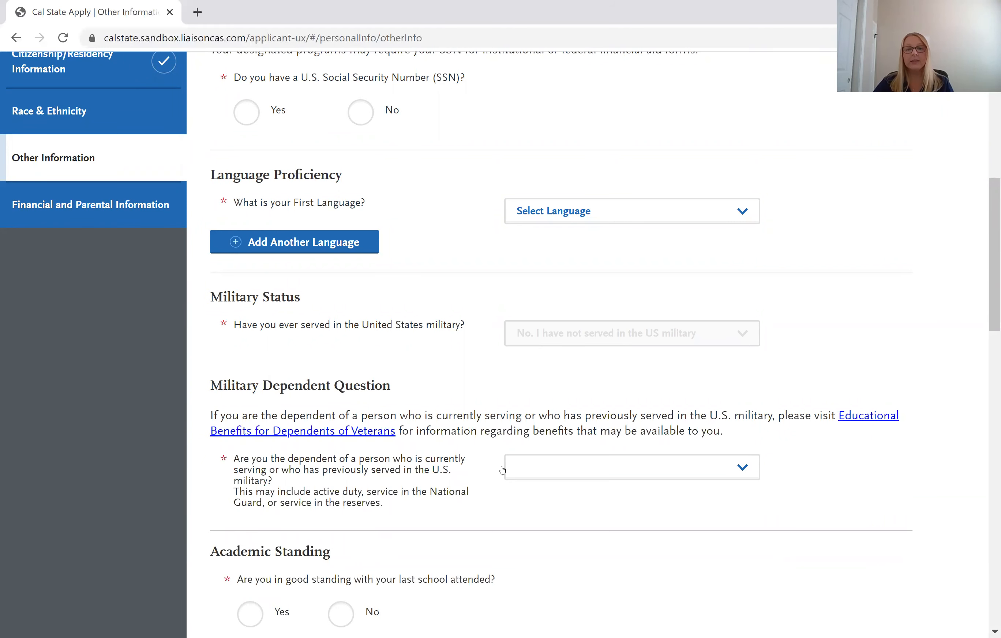
scroll(345, 383, "down", 2)
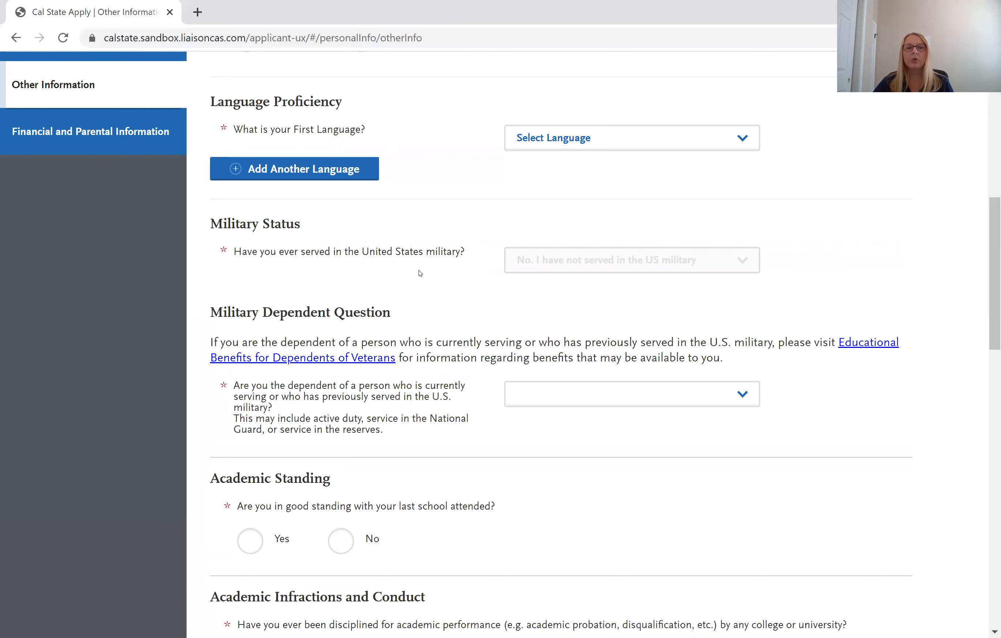
scroll(419, 273, "down", 2)
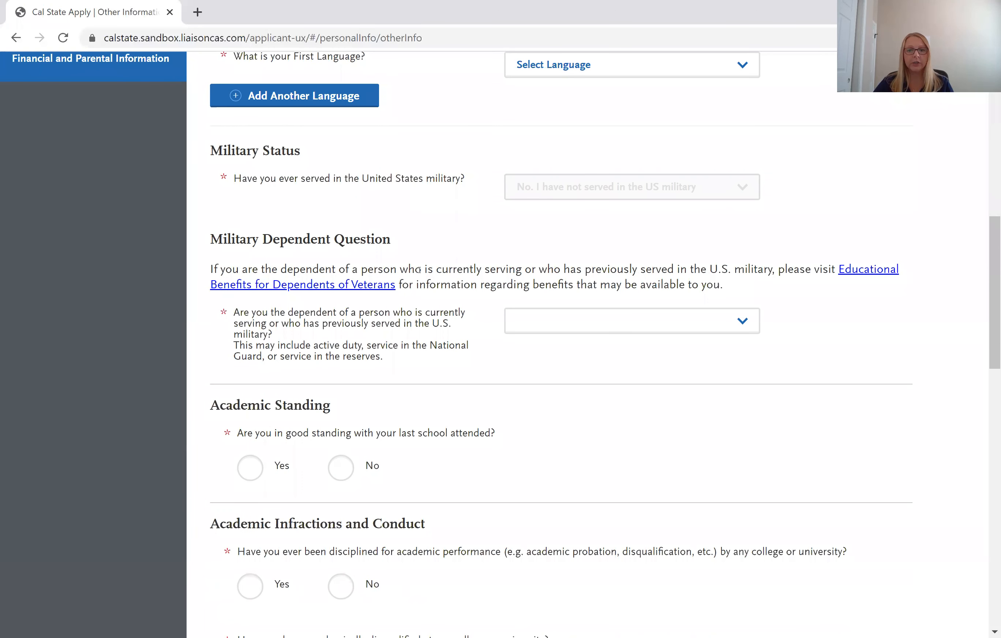
scroll(419, 270, "down", 2)
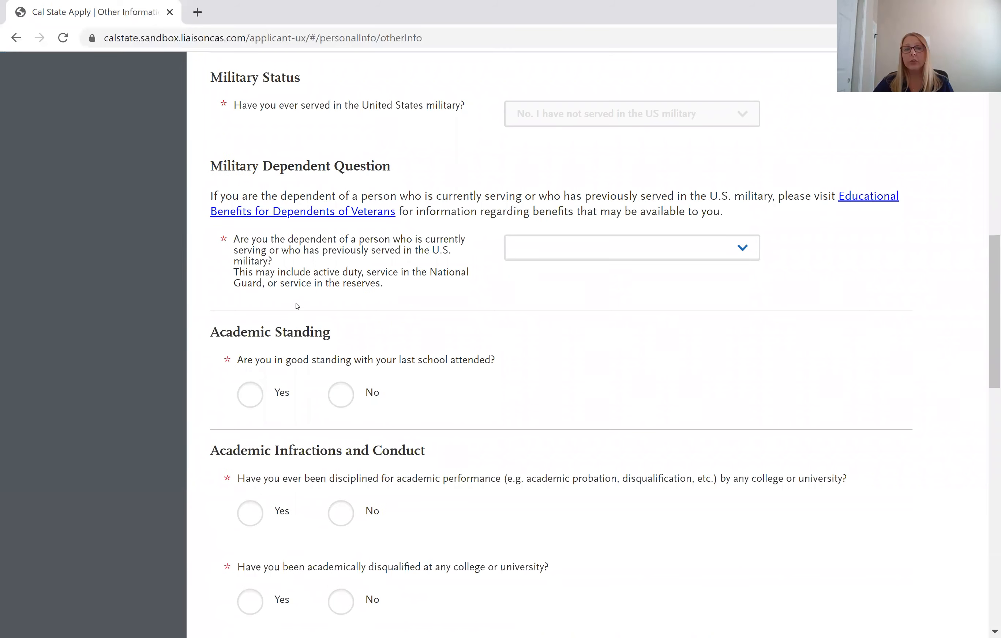
scroll(297, 307, "down", 3)
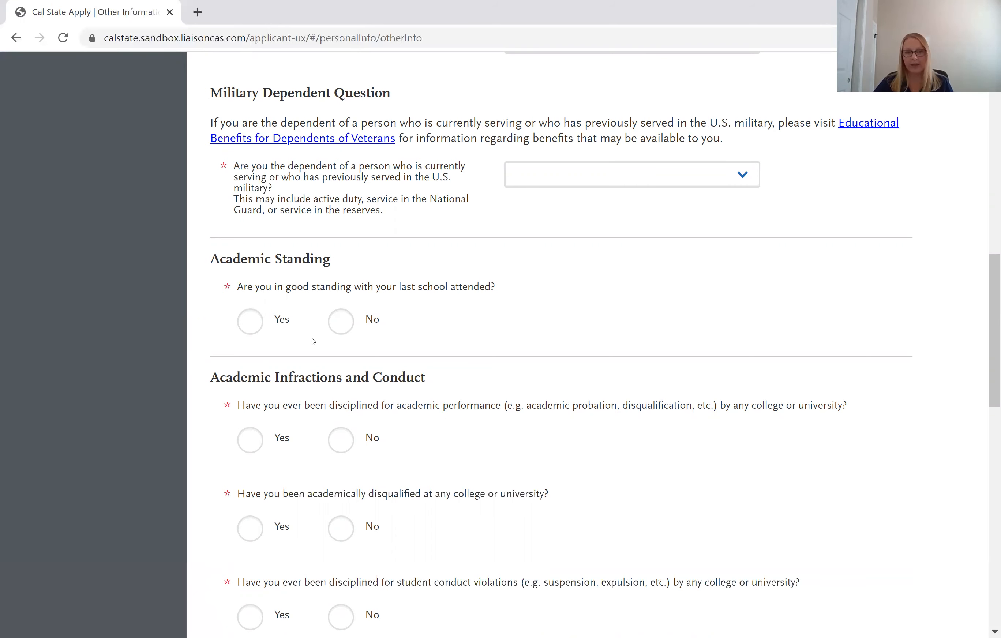
scroll(313, 341, "down", 3)
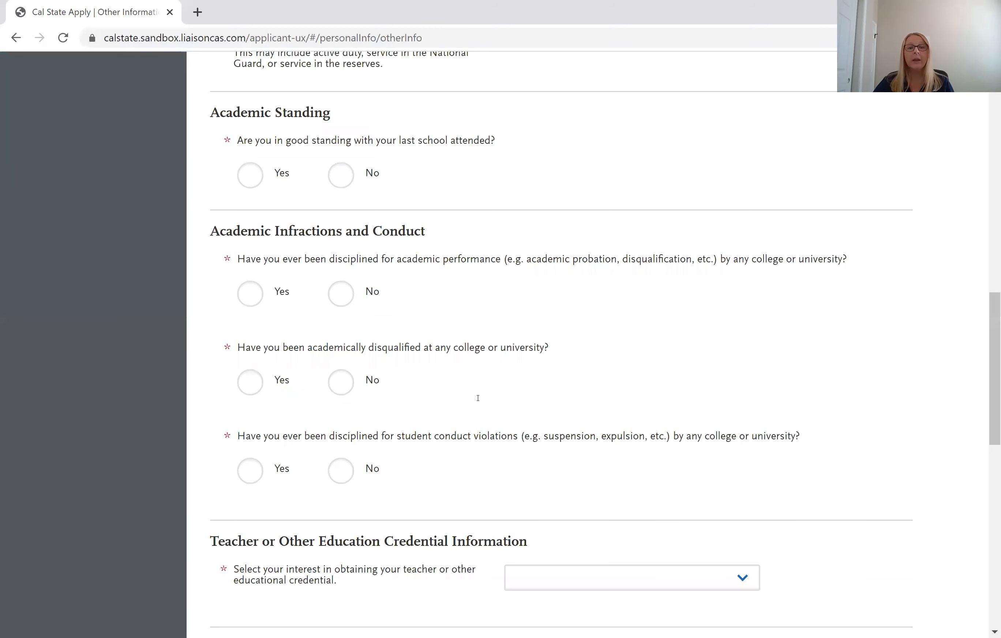
scroll(303, 361, "down", 2)
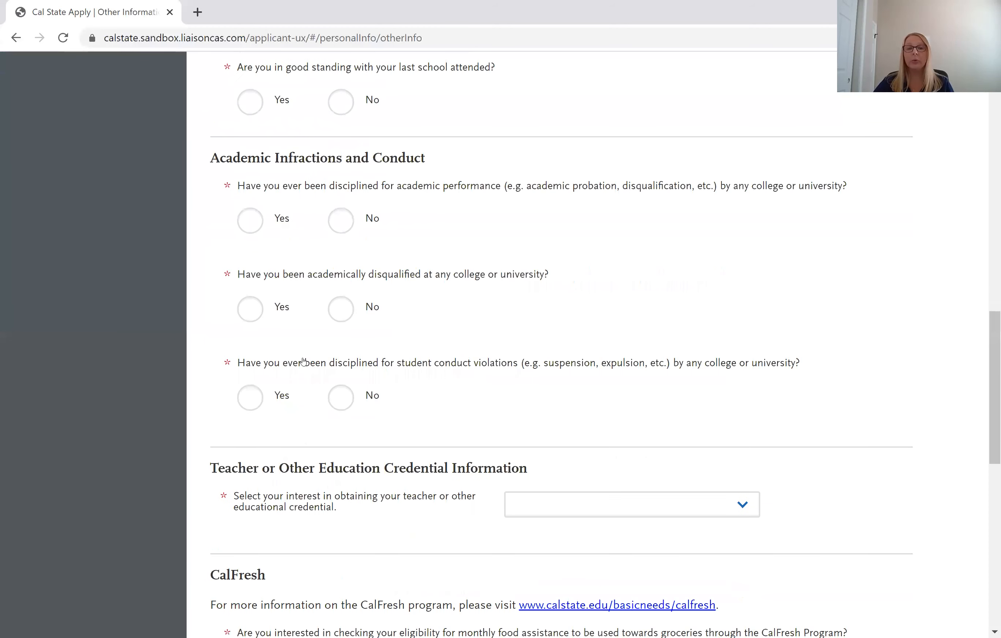
scroll(524, 295, "down", 6)
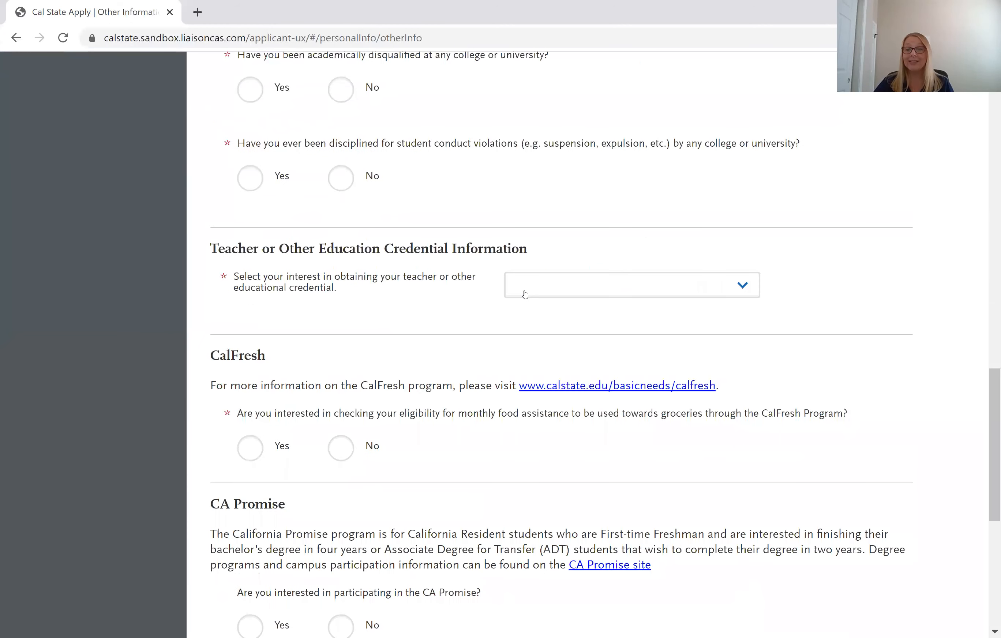
left_click(524, 294)
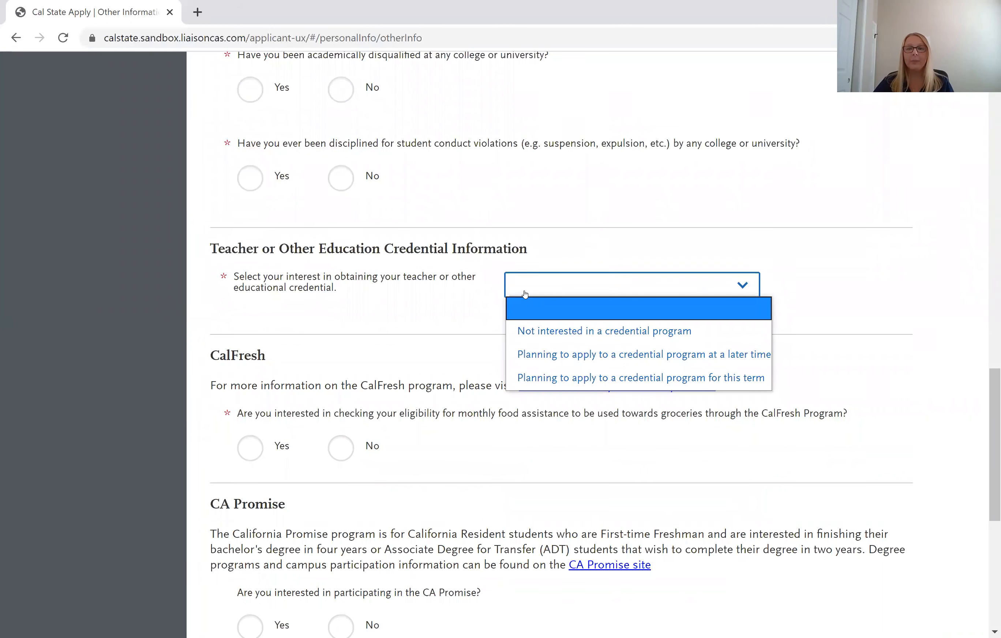
left_click(423, 291)
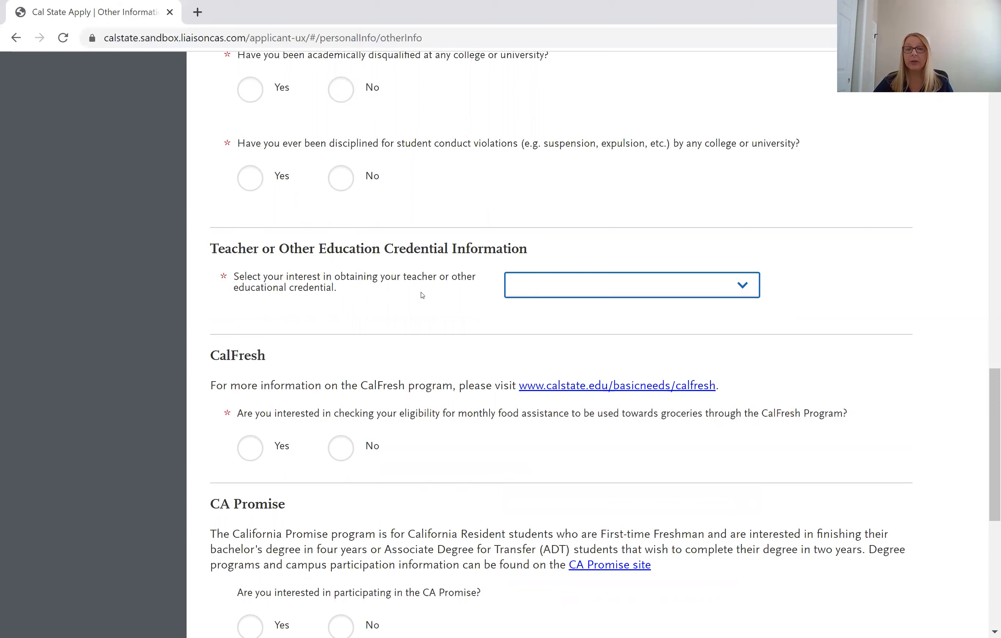
scroll(422, 295, "down", 3)
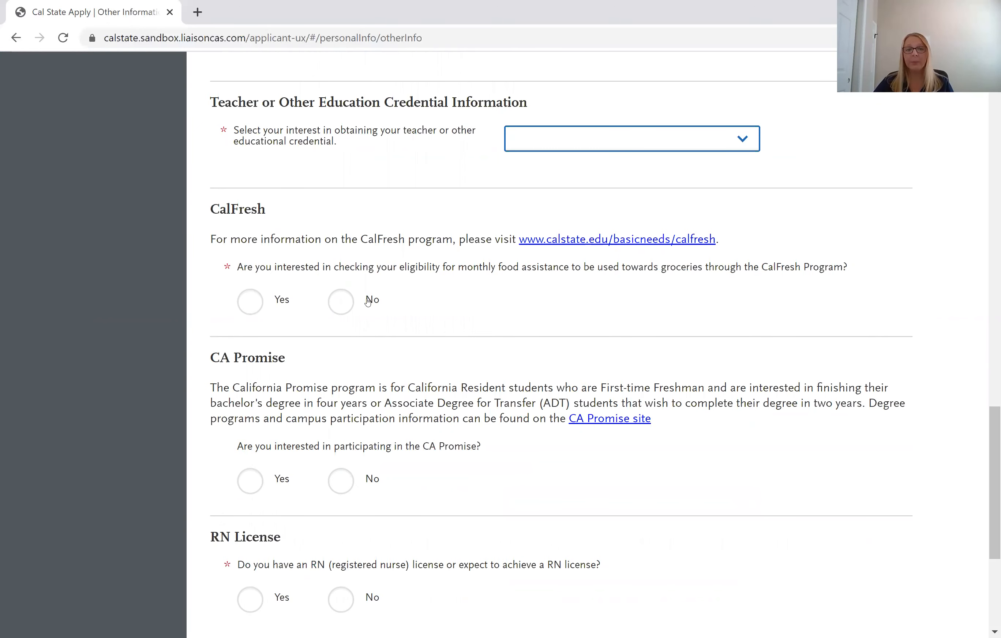
scroll(369, 301, "down", 2)
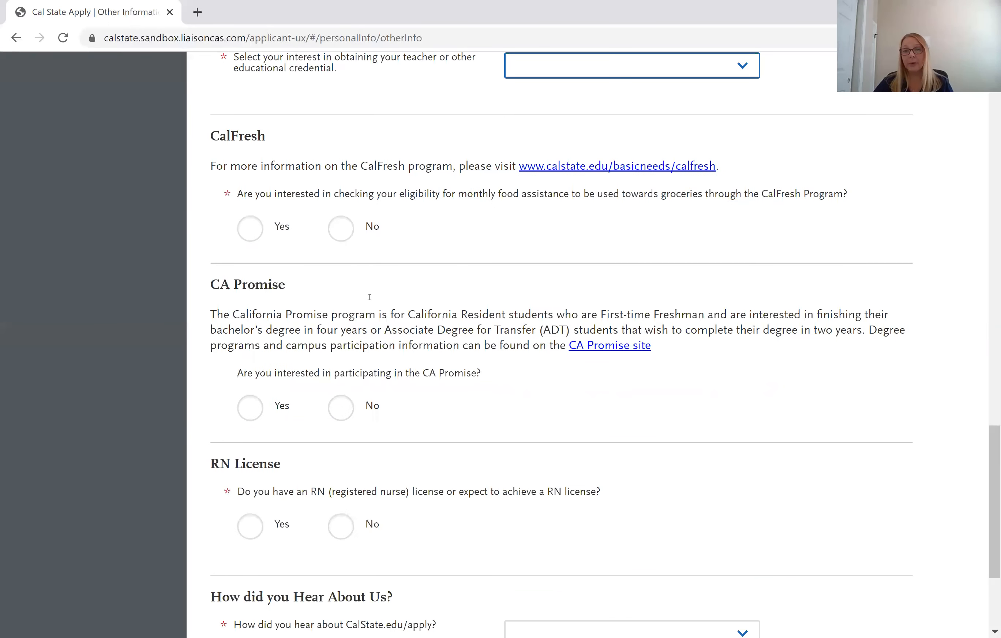
scroll(370, 297, "down", 2)
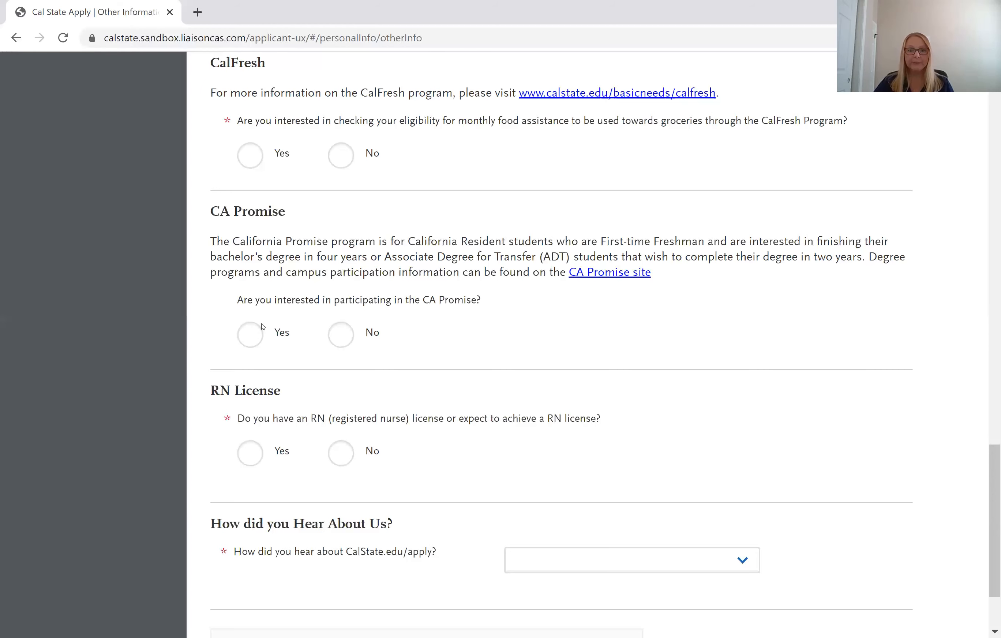
scroll(267, 320, "down", 2)
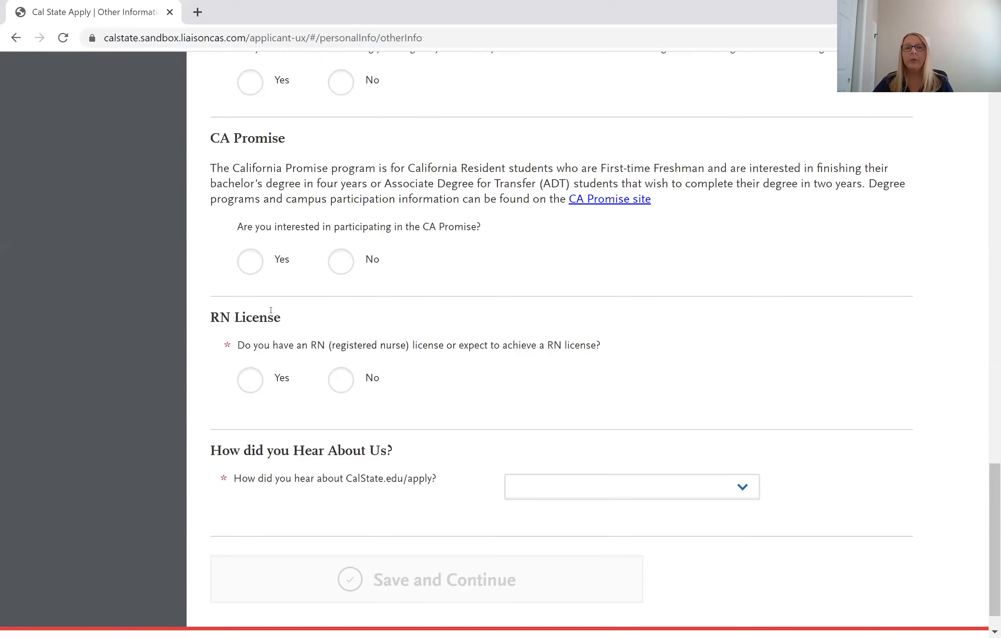
scroll(270, 311, "down", 1)
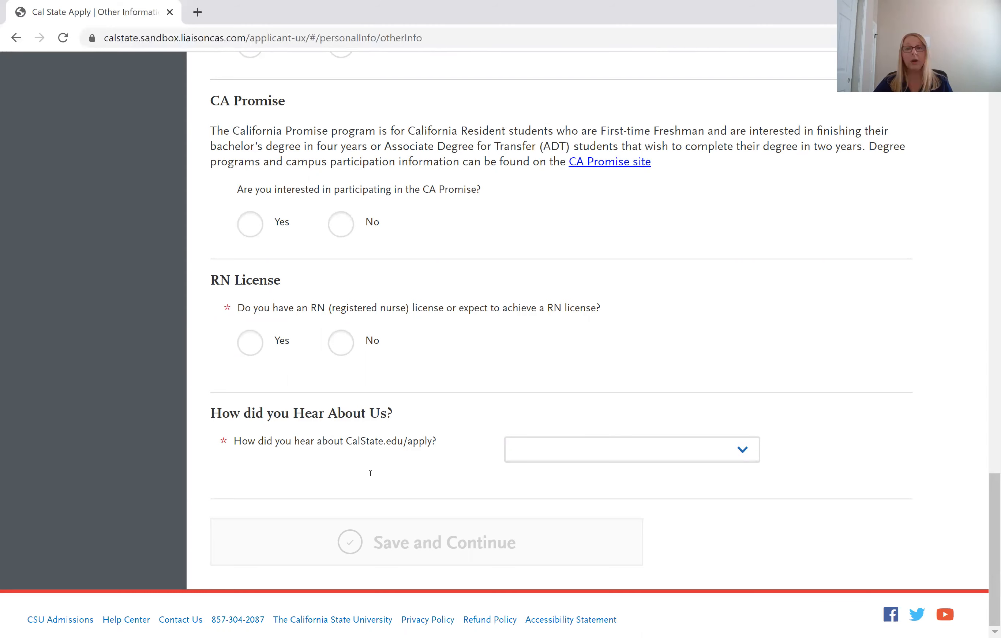
scroll(370, 473, "up", 10)
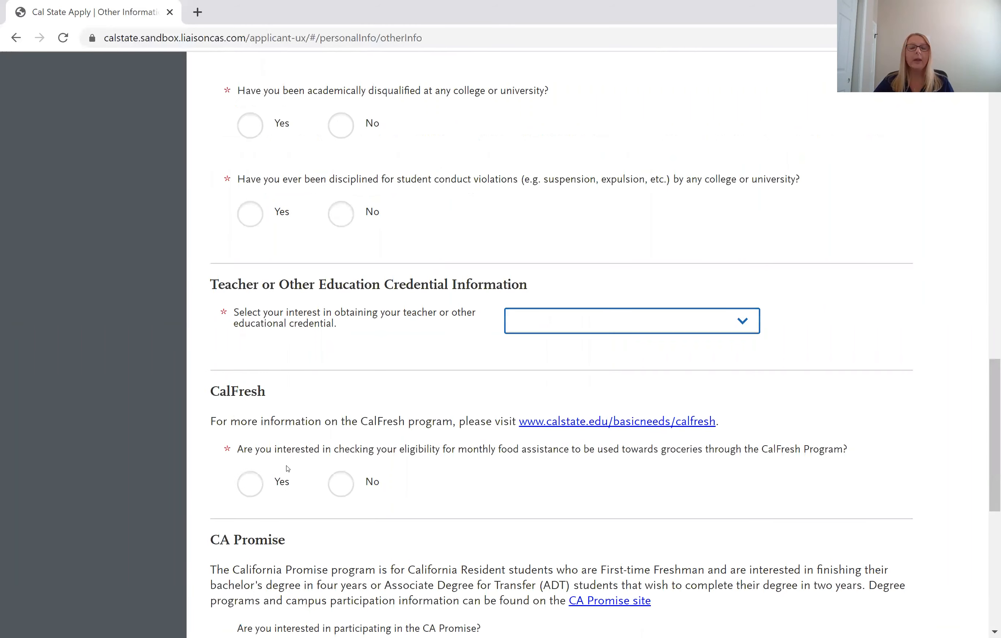
scroll(290, 466, "up", 15)
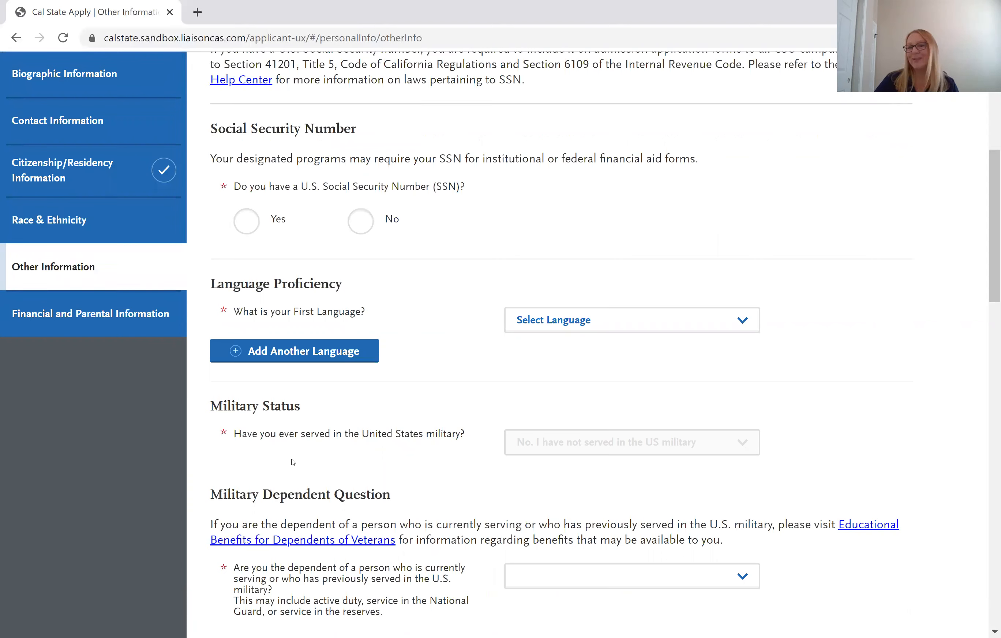
Open Financial and Parental Information from the sidebar and choose Independent for 'How do you classify yourself?'.
left_click(113, 327)
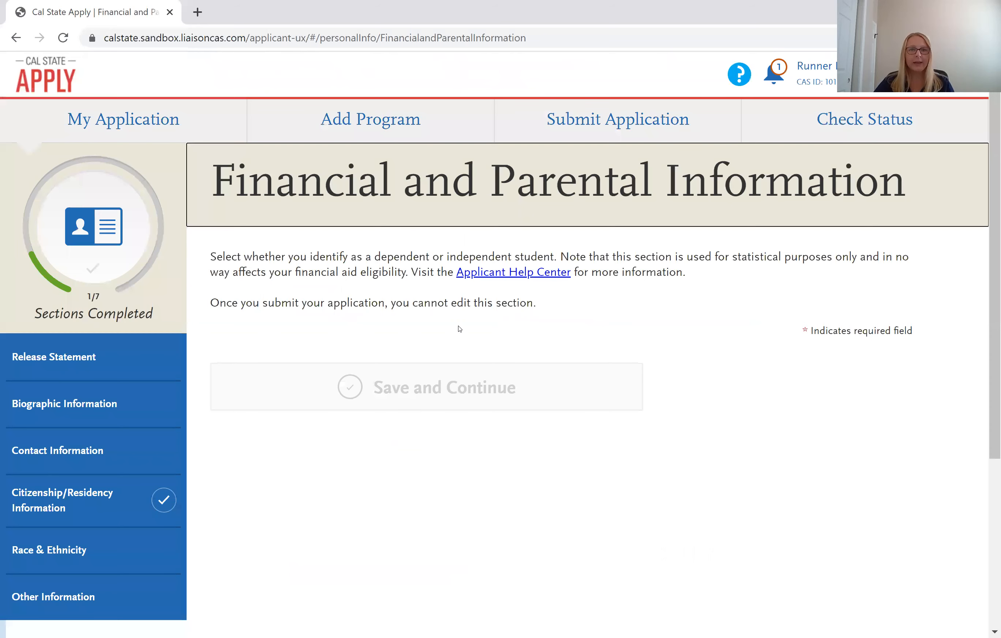
scroll(478, 276, "down", 8)
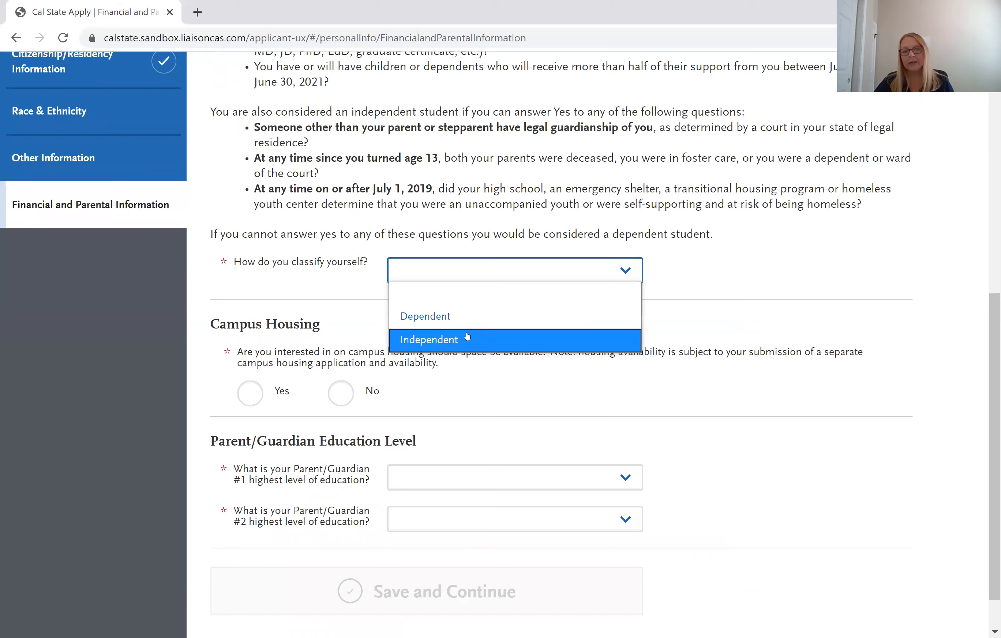
left_click(468, 335)
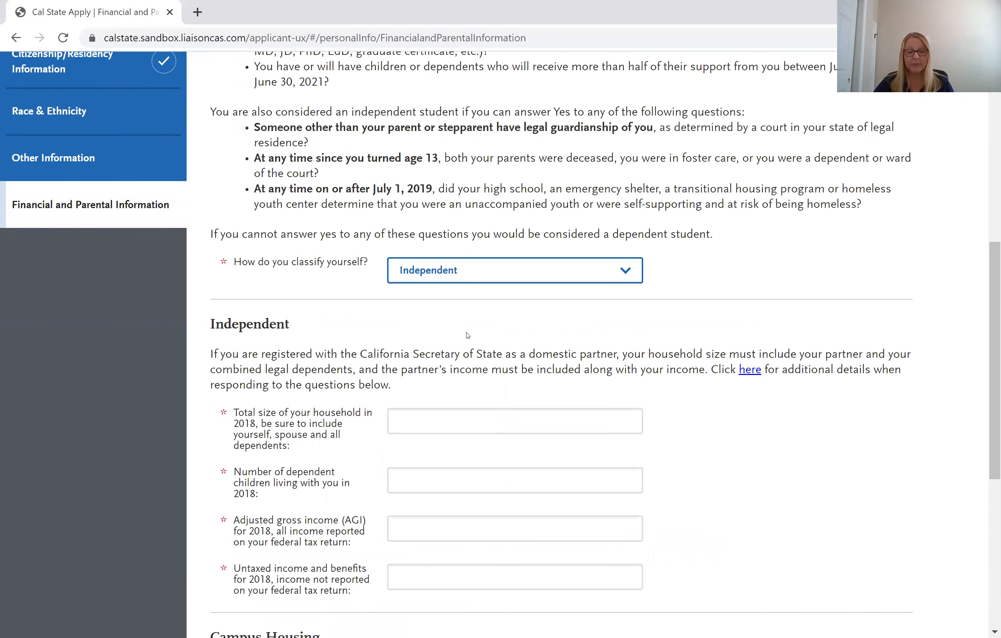
scroll(467, 335, "down", 2)
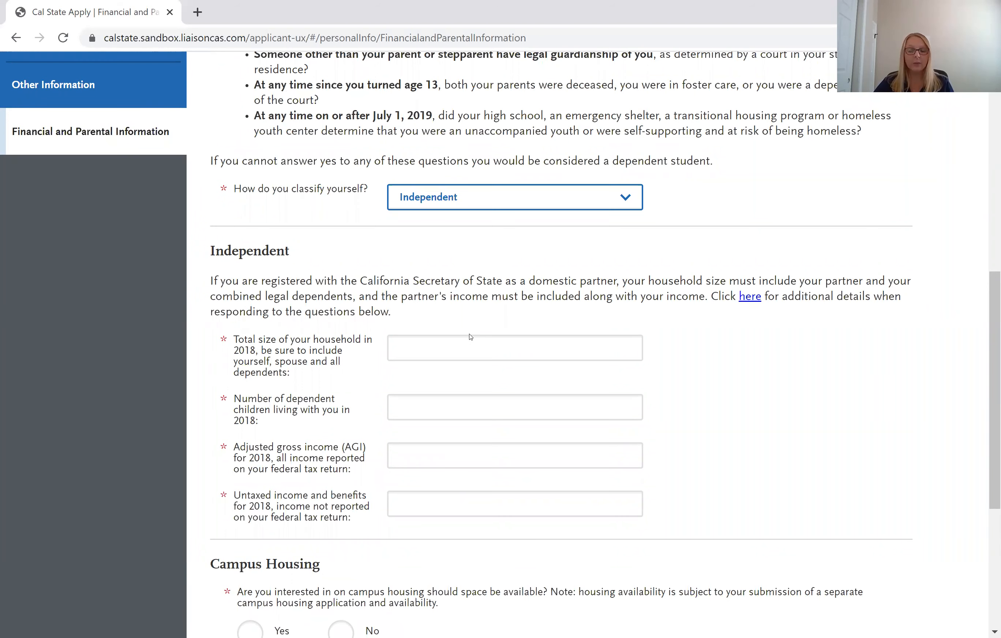
scroll(469, 335, "down", 2)
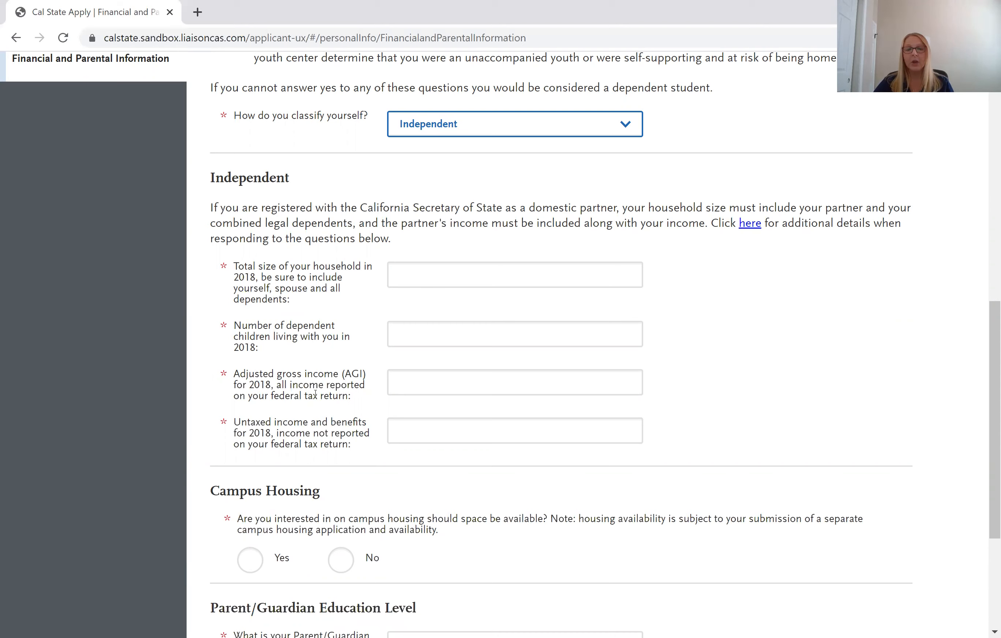
Enter 2018 AGI 20000, untaxed income 0, household size 3 and 1 dependent child.
left_click(470, 381)
type("200000")
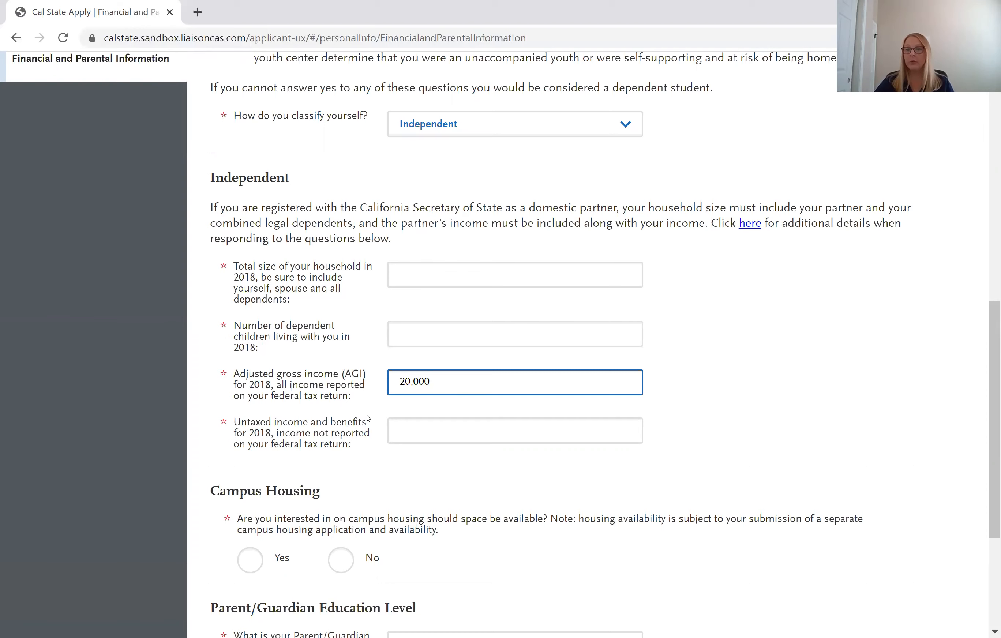
left_click(418, 432)
type("0")
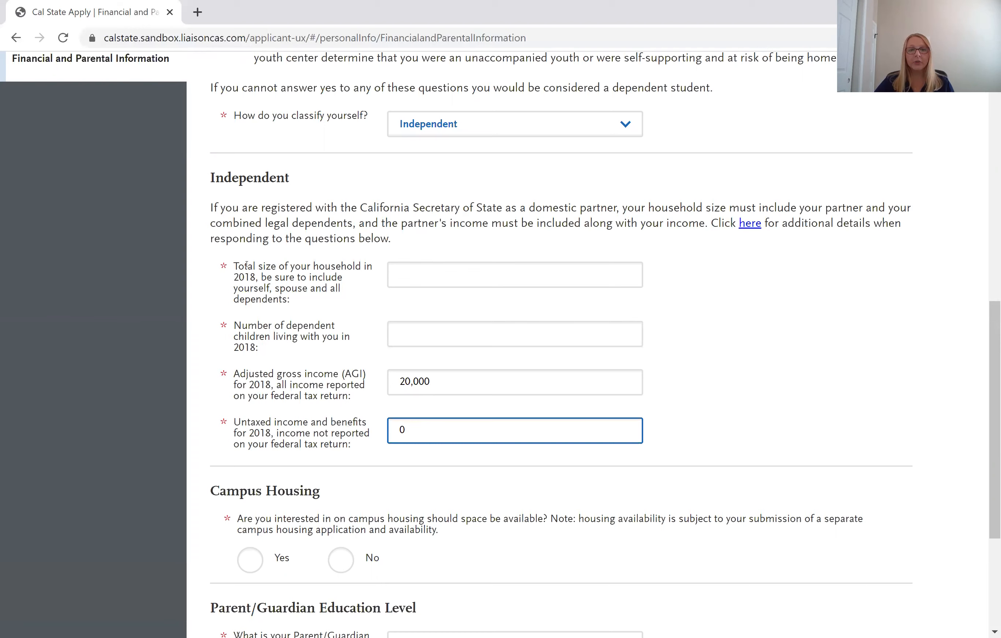
left_click(414, 267)
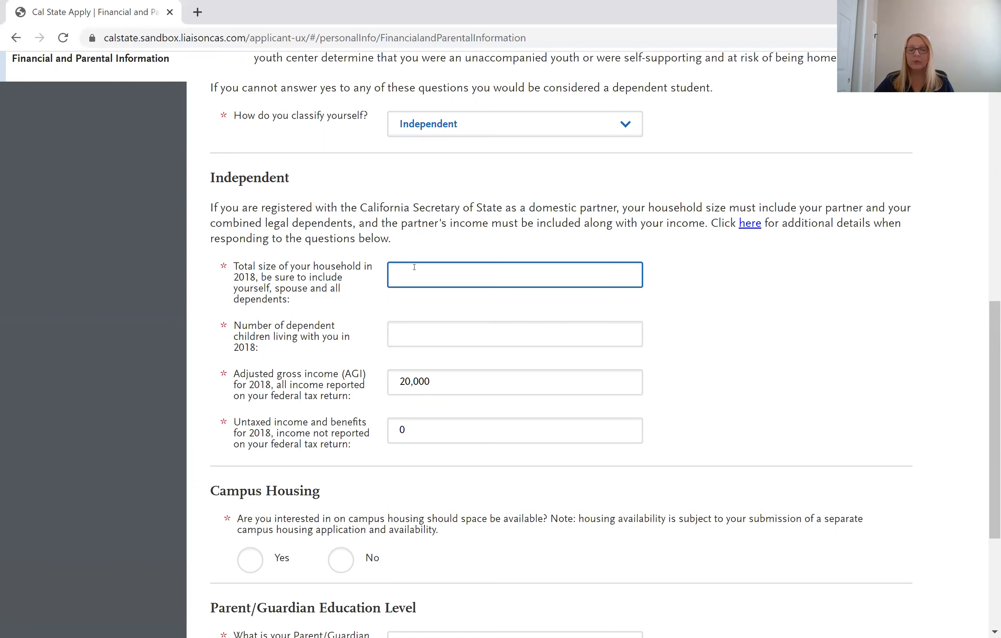
type("3")
left_click(423, 333)
type("1")
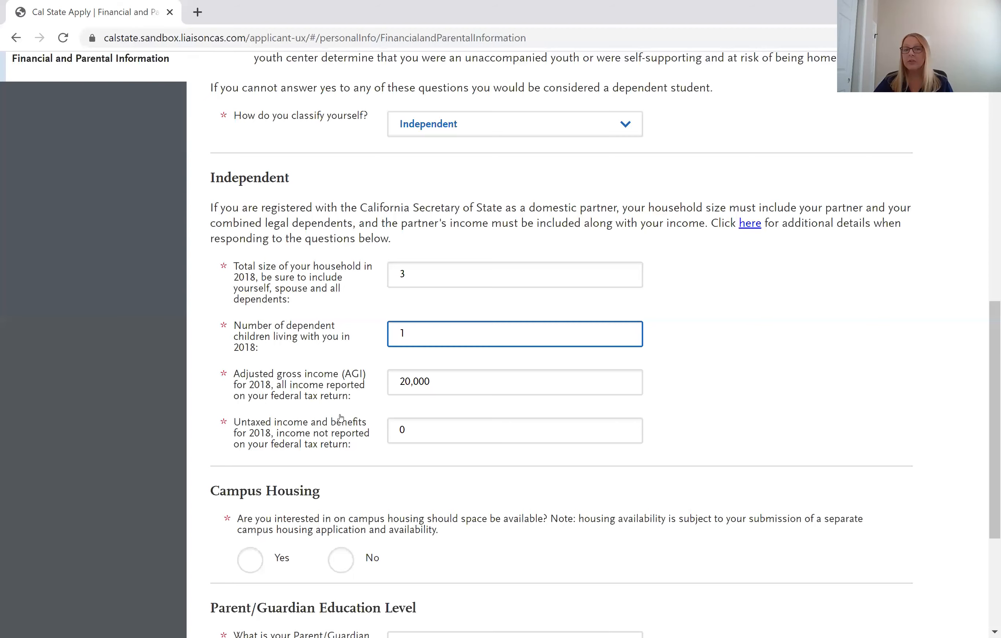
Answer No to the campus housing question.
scroll(475, 400, "down", 3)
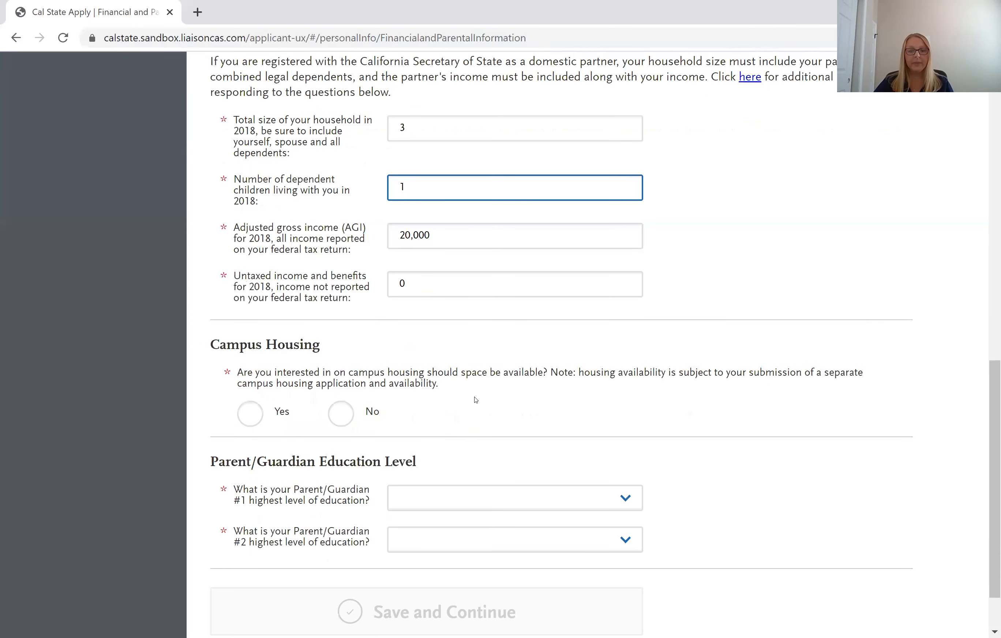
left_click(468, 426)
scroll(467, 426, "down", 2)
Set both Parent/Guardian education levels to High School Graduate and save the section.
left_click(467, 427)
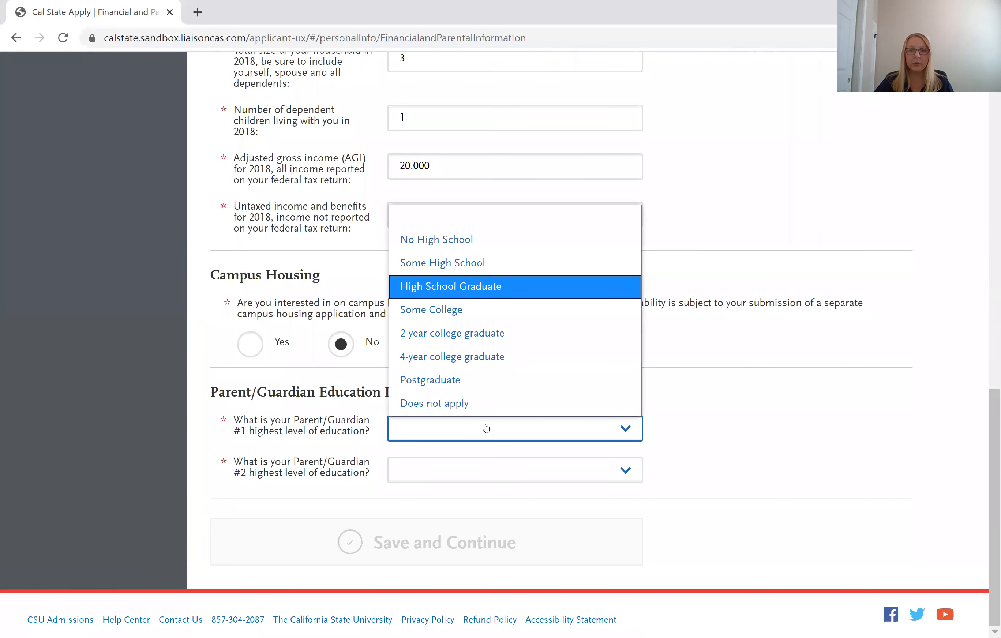
key("Return")
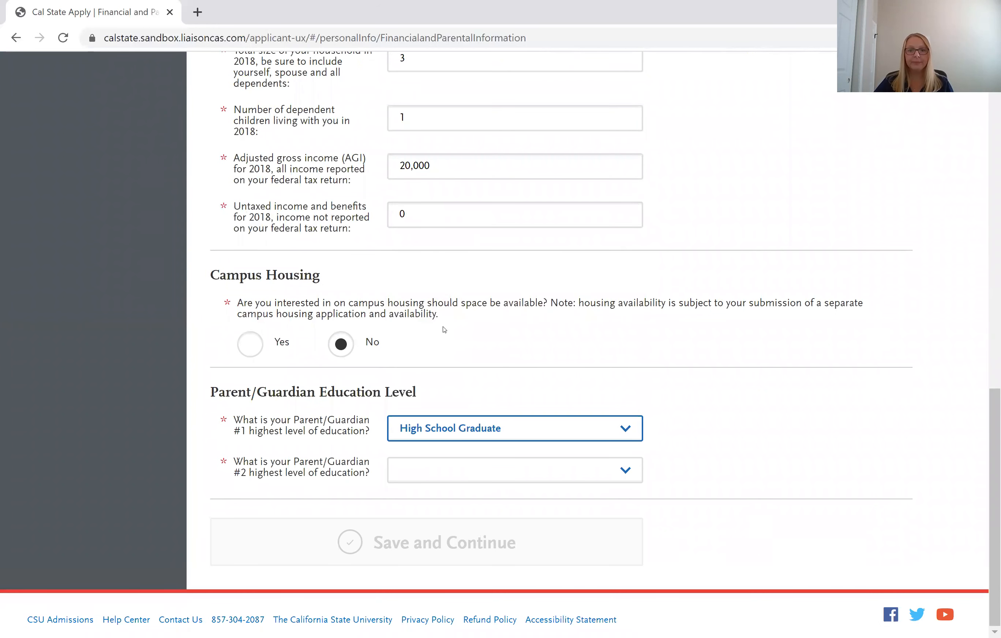
left_click(458, 470)
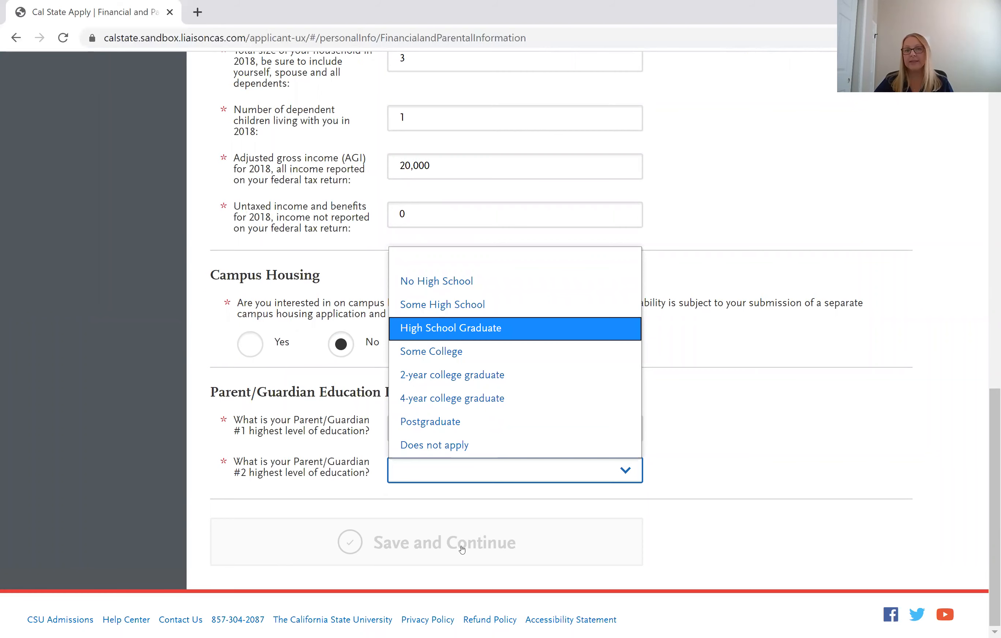
key("Return")
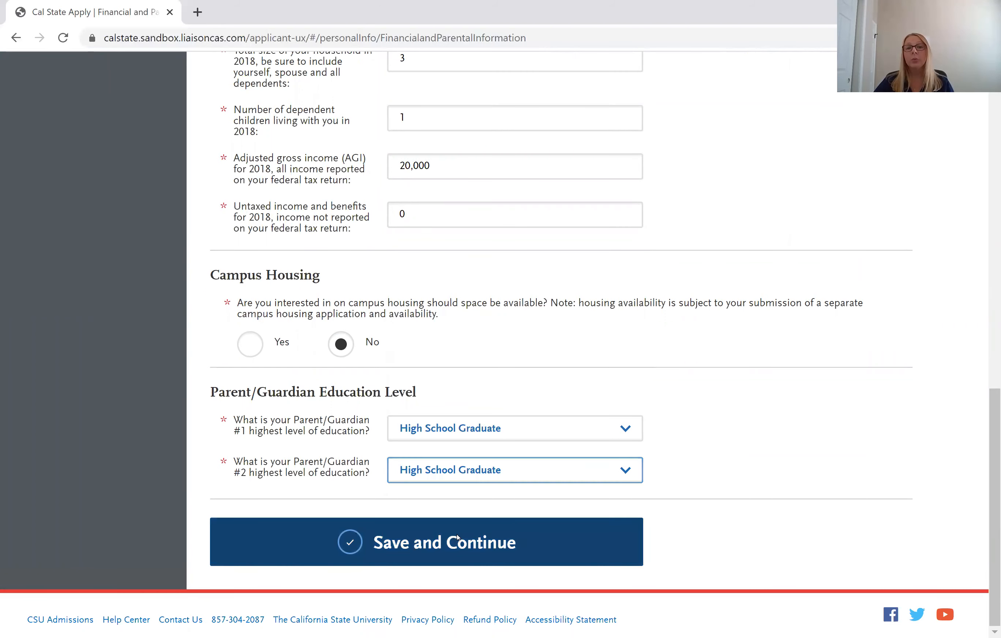
left_click(457, 542)
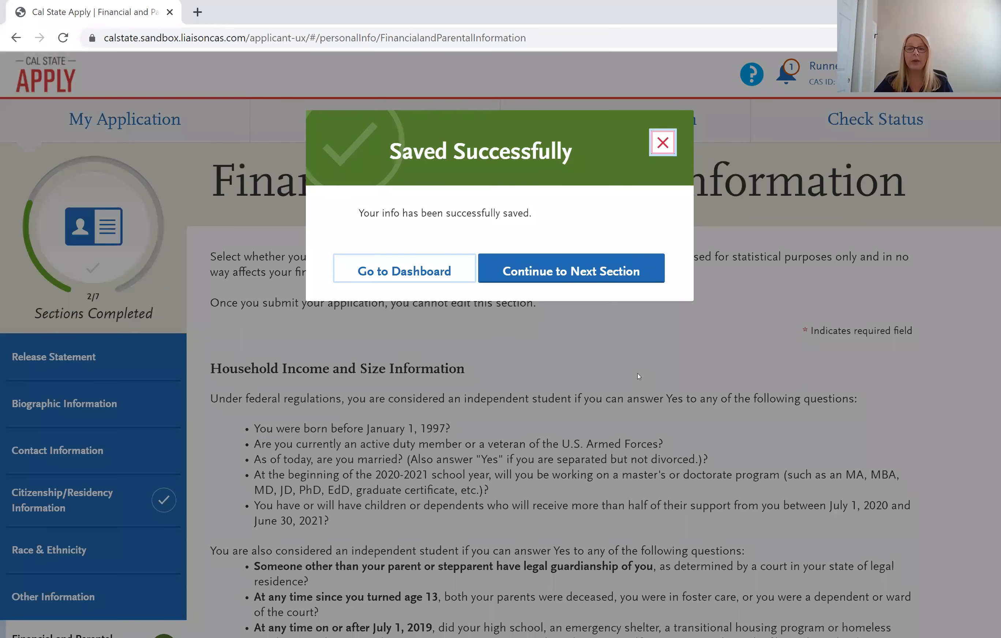
left_click(672, 143)
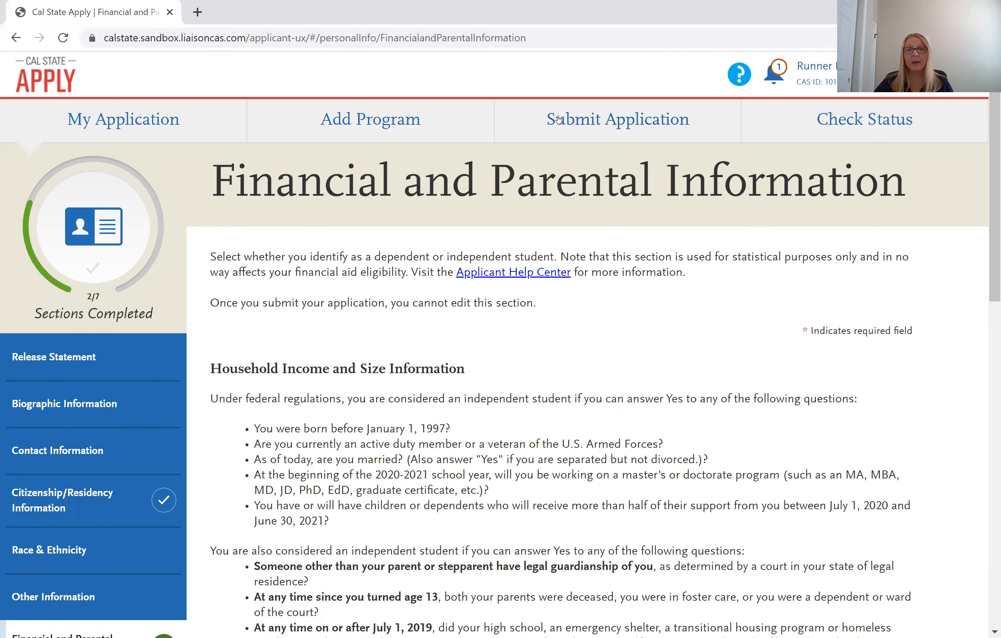
Go to the Submit Application page showing Bakersfield Business Administration with its $70 fee.
left_click(558, 119)
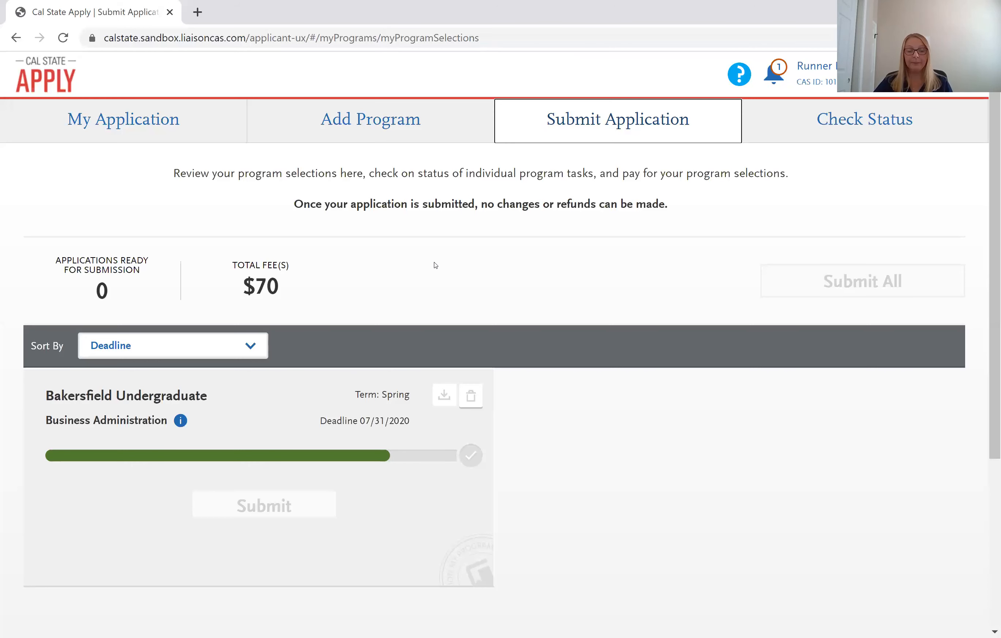
From the dashboard's Program Materials, open Business Administration (Spring 2021 BS, face to face, Main Campus).
left_click(188, 118)
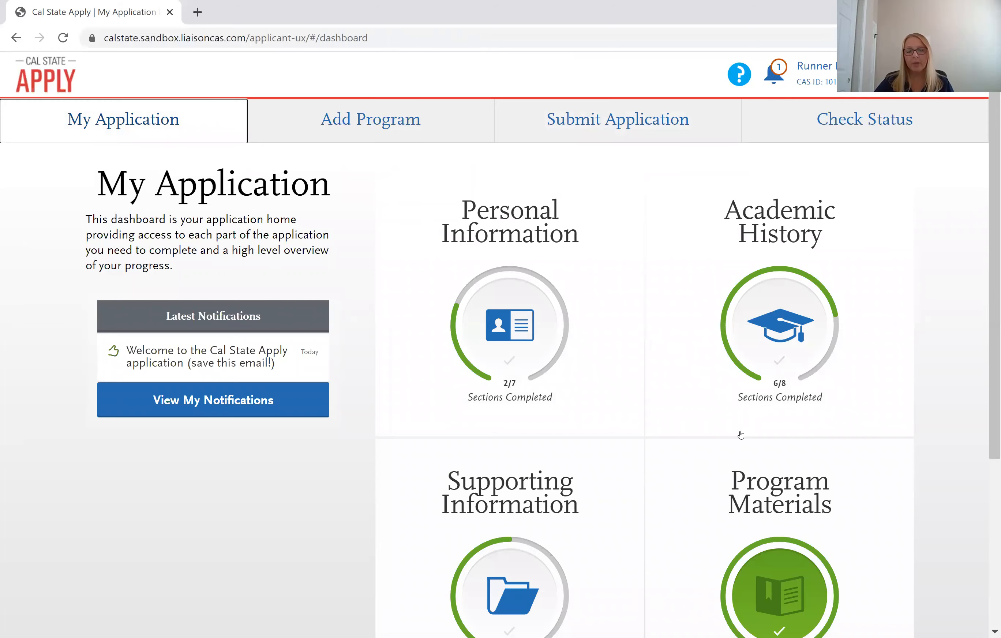
scroll(740, 435, "down", 2)
left_click(686, 416)
right_click(685, 416)
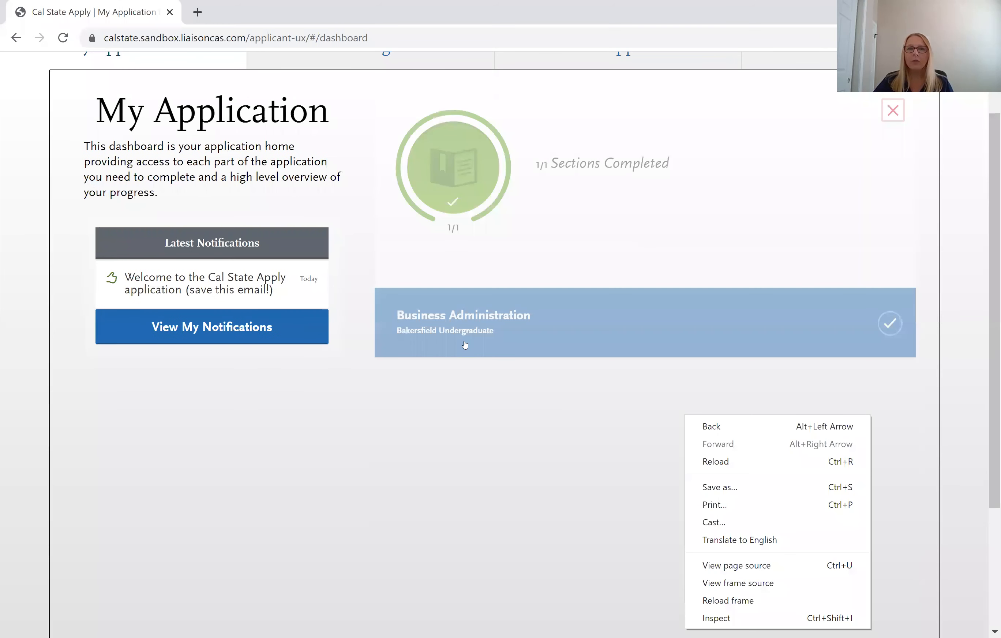
left_click(464, 345)
left_click(465, 345)
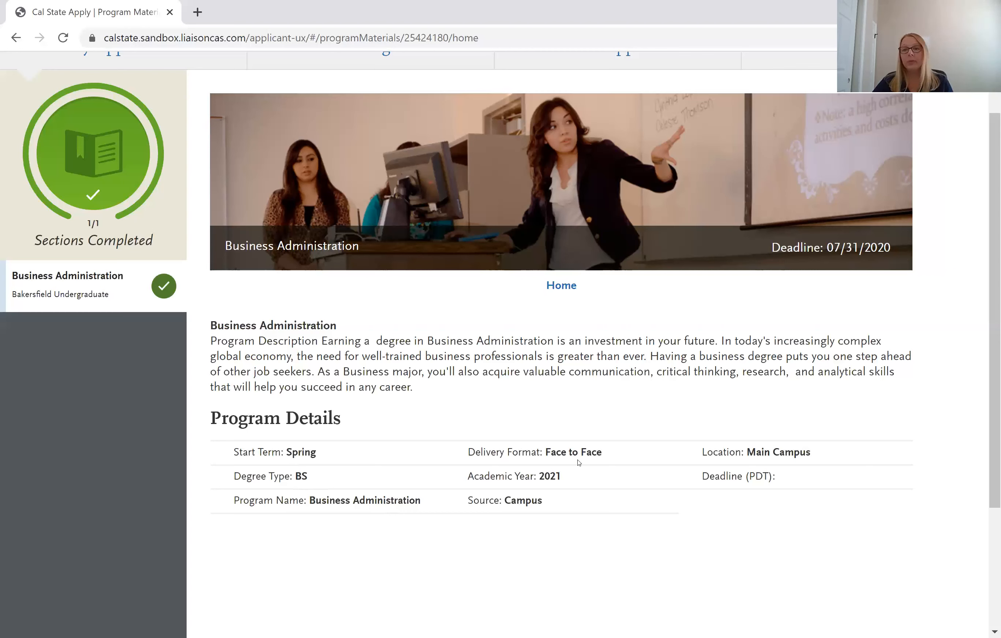
Go back to My Application (Personal Information 2/7, Academic History 6/8) and move on to Submit Application.
scroll(579, 462, "up", 2)
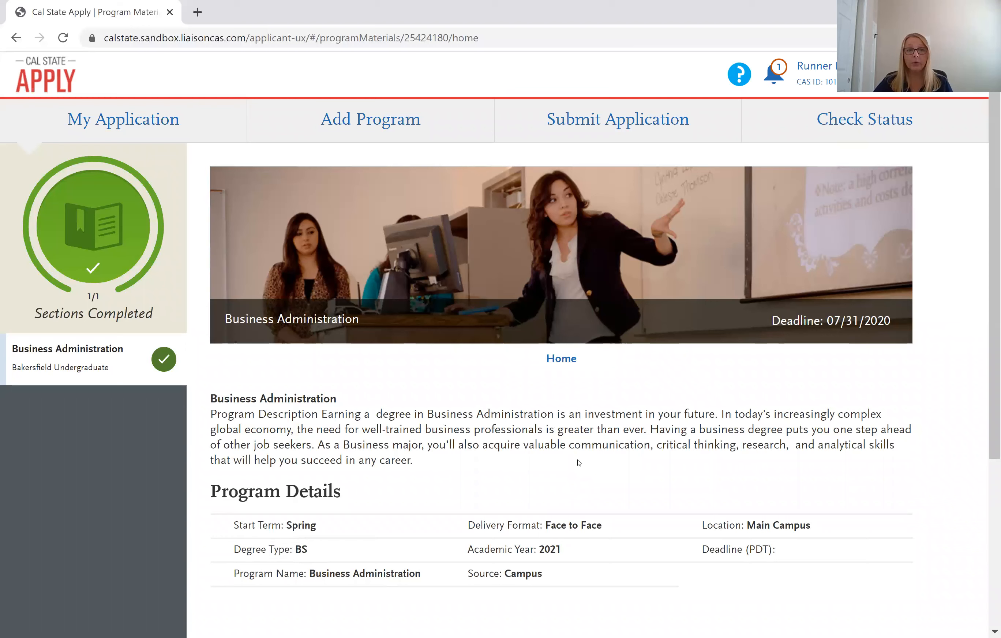
left_click(176, 122)
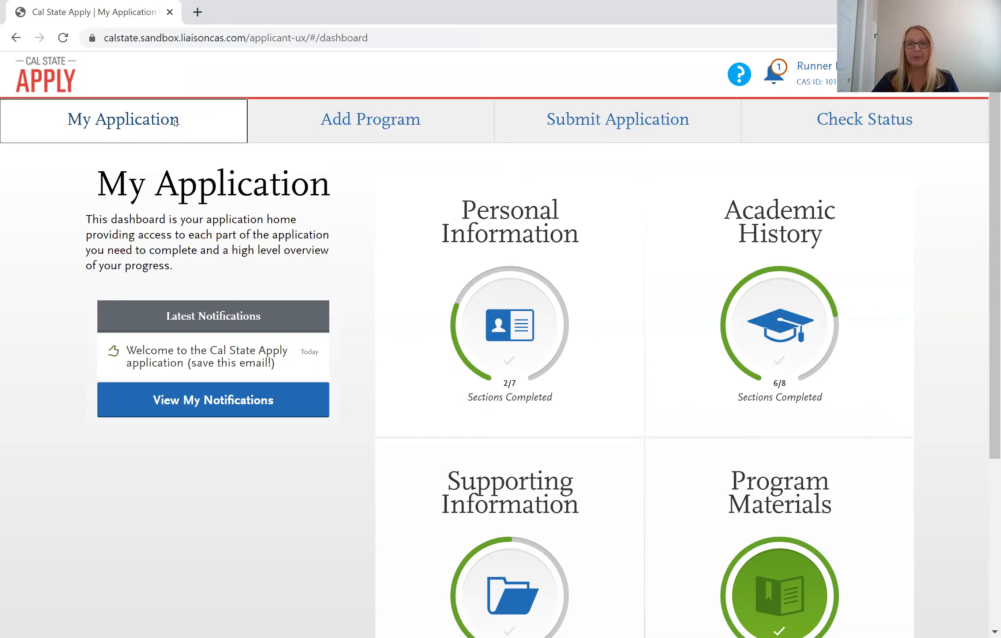
left_click(599, 132)
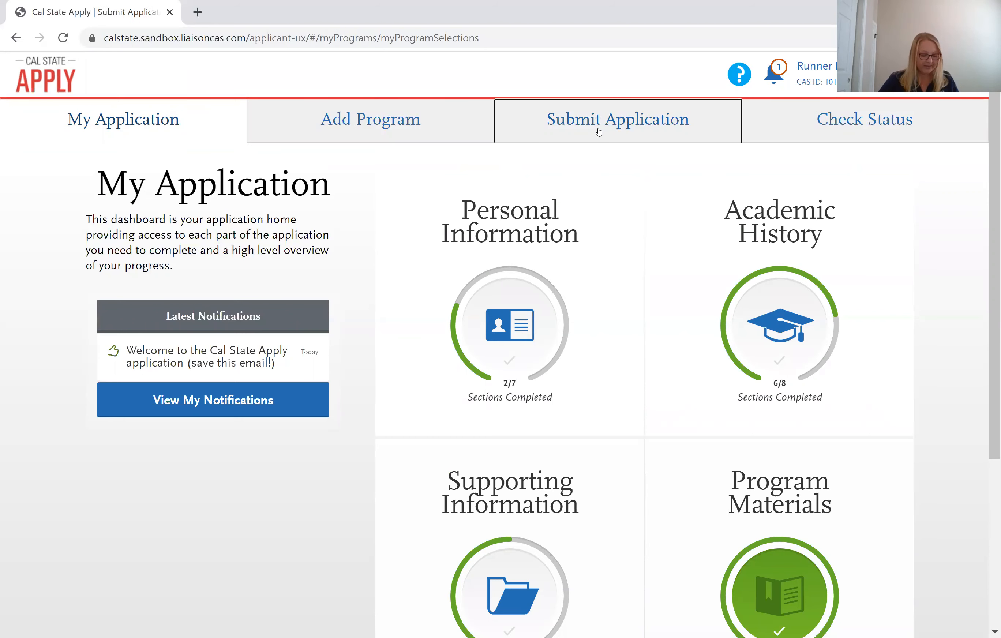